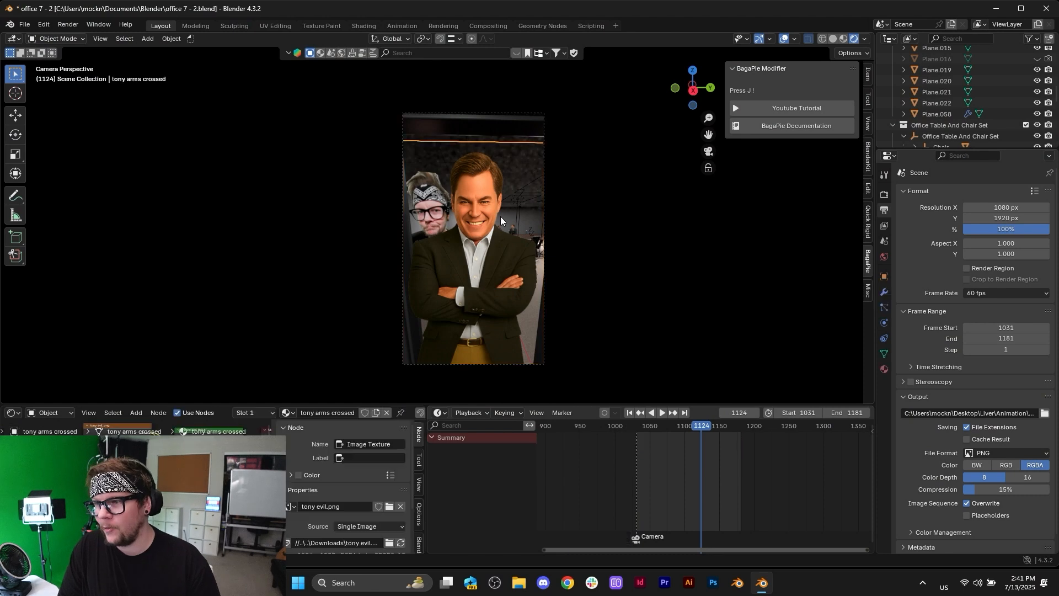
# - Close Blender, saving the changes to office 7 - 2.blend
pyautogui.click(1052, 14)
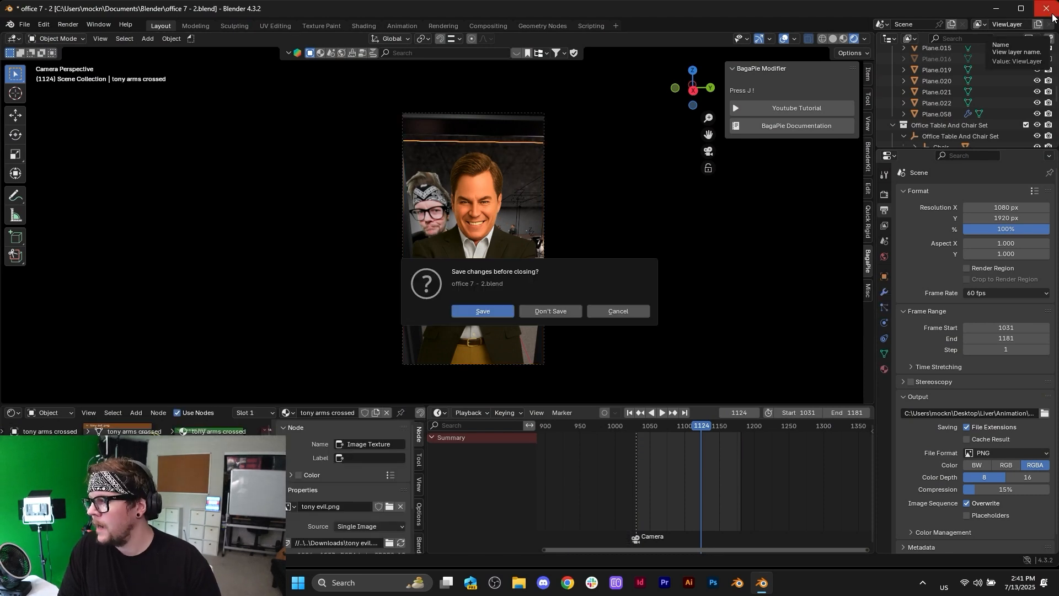
pyautogui.click(474, 312)
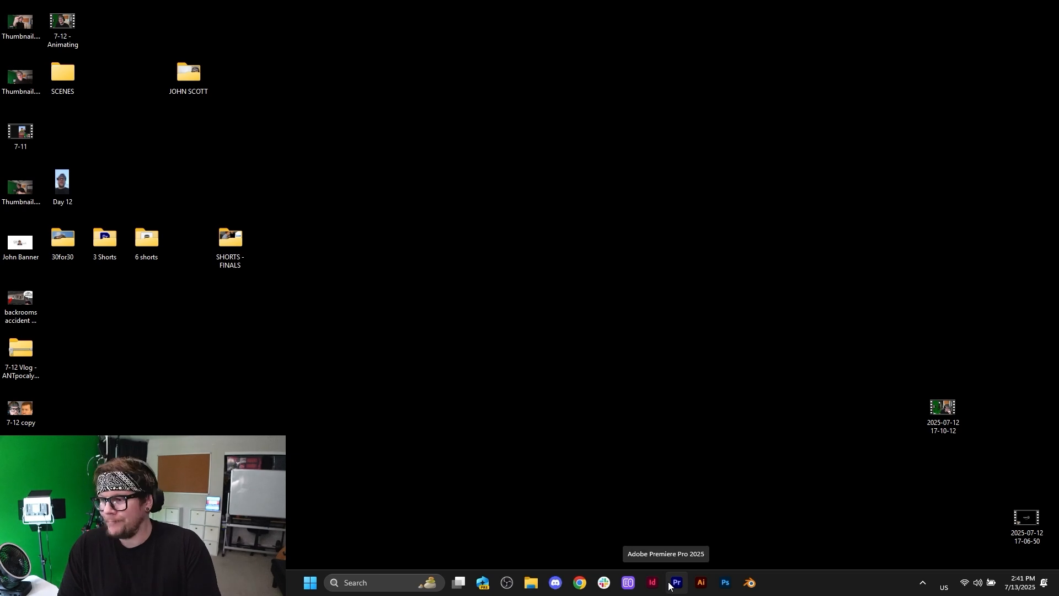
# - Switch to Adobe Premiere Pro 2025 and open the recent project 6 shorts - vid 1
pyautogui.click(668, 585)
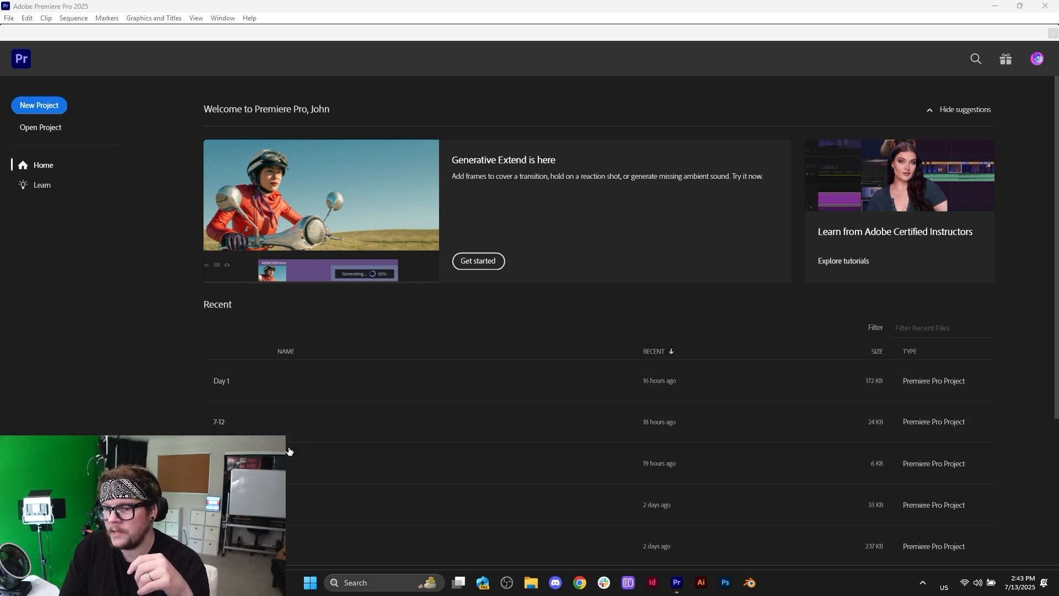
pyautogui.scroll(-1, 306, 437)
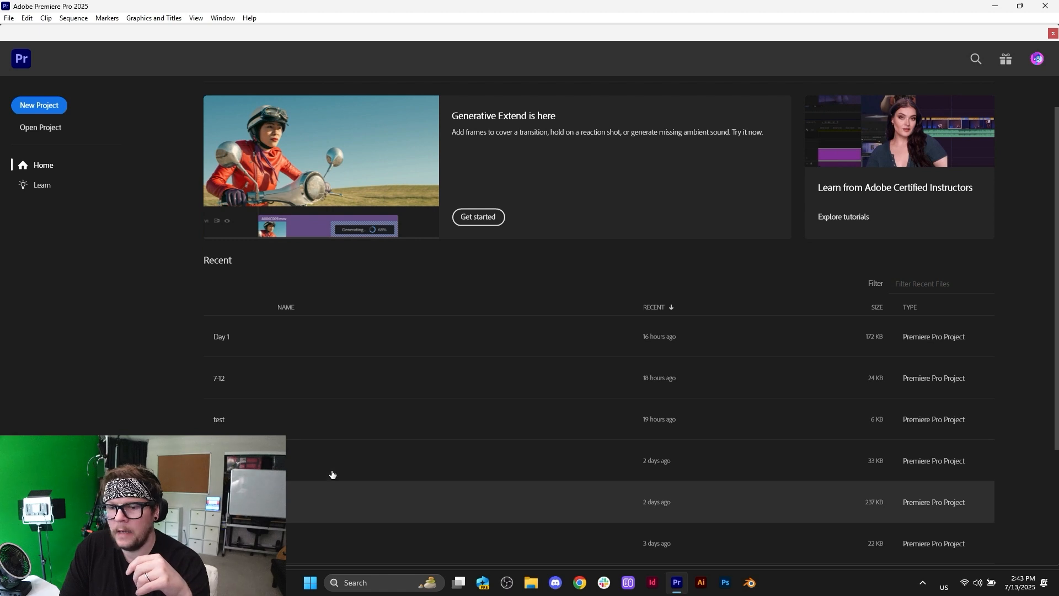
pyautogui.click(298, 497)
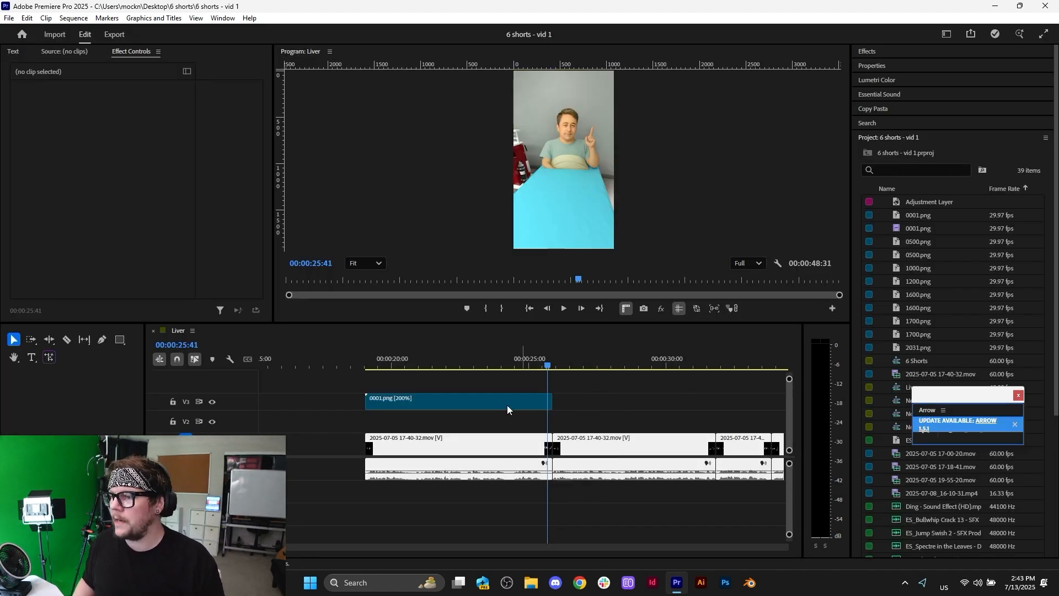
# - Play the Liver sequence from about 00:00:19:52 to review the first animated shot, 0001.png
pyautogui.click(584, 405)
pyautogui.scroll(-3, 584, 405)
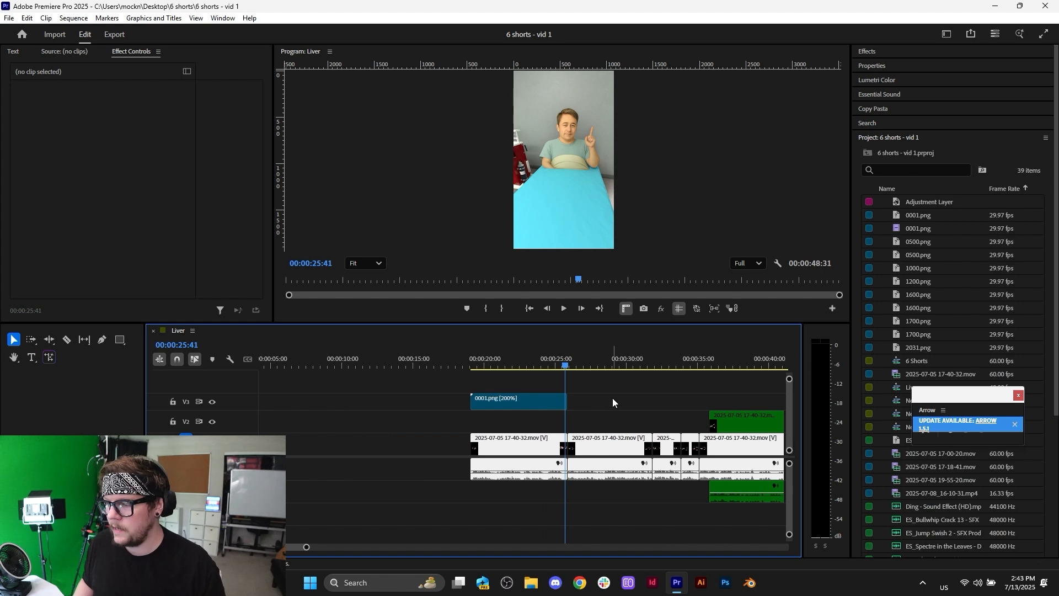
pyautogui.scroll(-3, 503, 399)
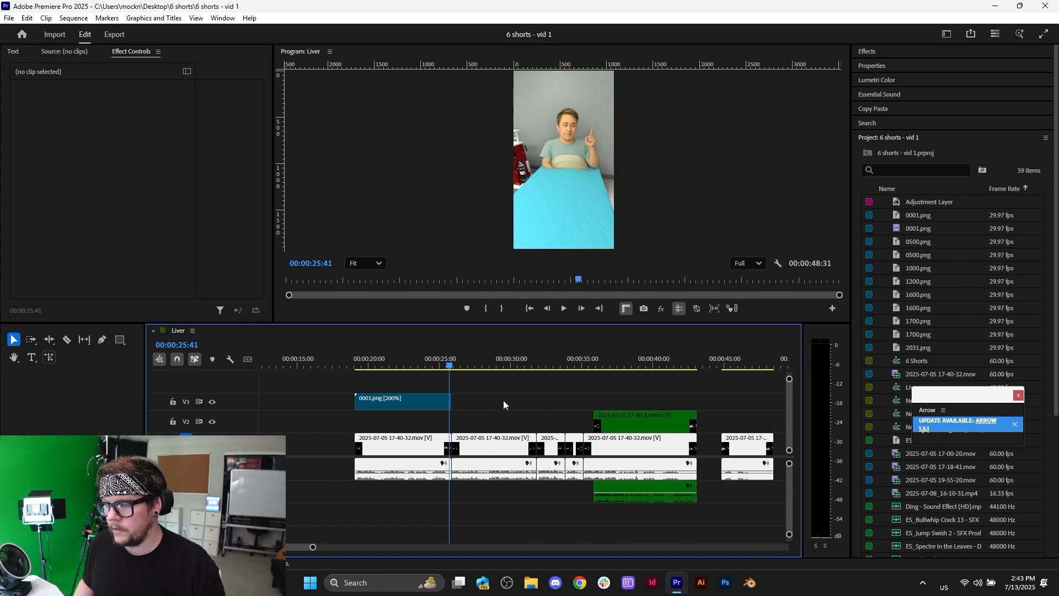
pyautogui.click(367, 363)
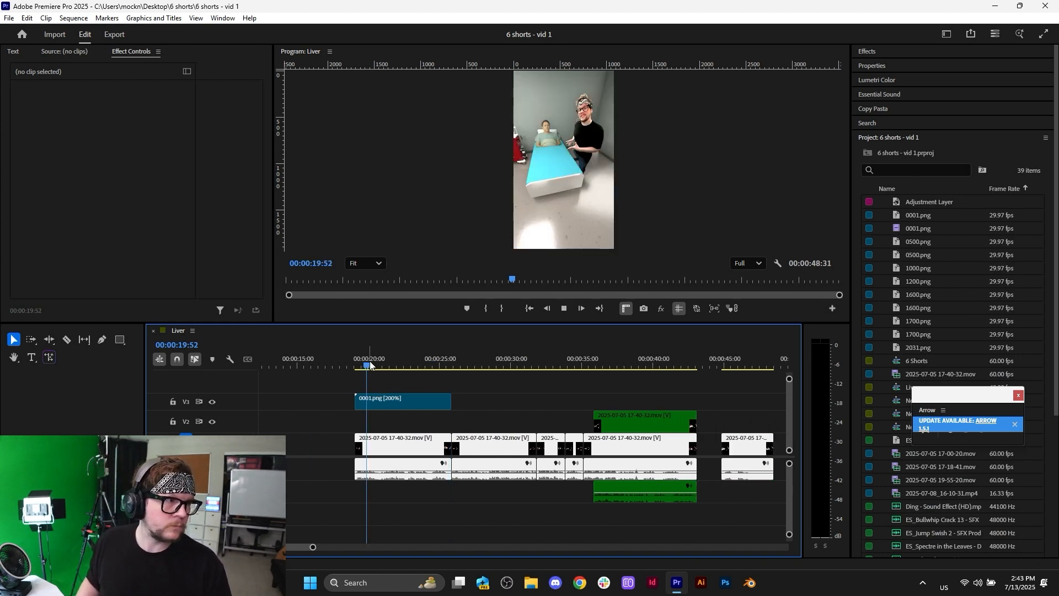
pyautogui.press('space')
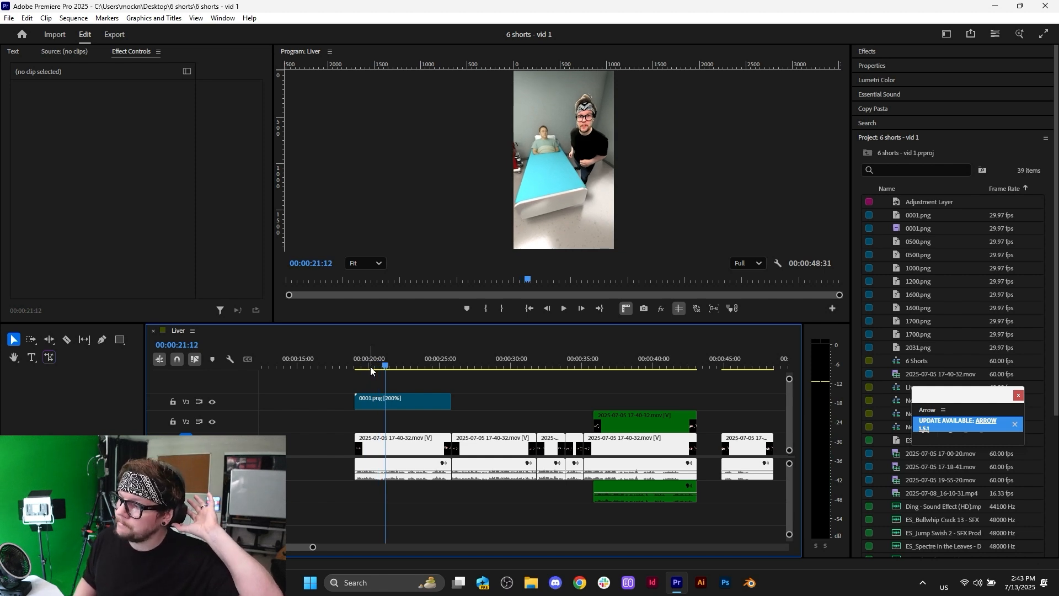
# - Close the floating Arrow update panel and set the playhead at 00:00:31:22 in the Liver sequence
pyautogui.click(1019, 395)
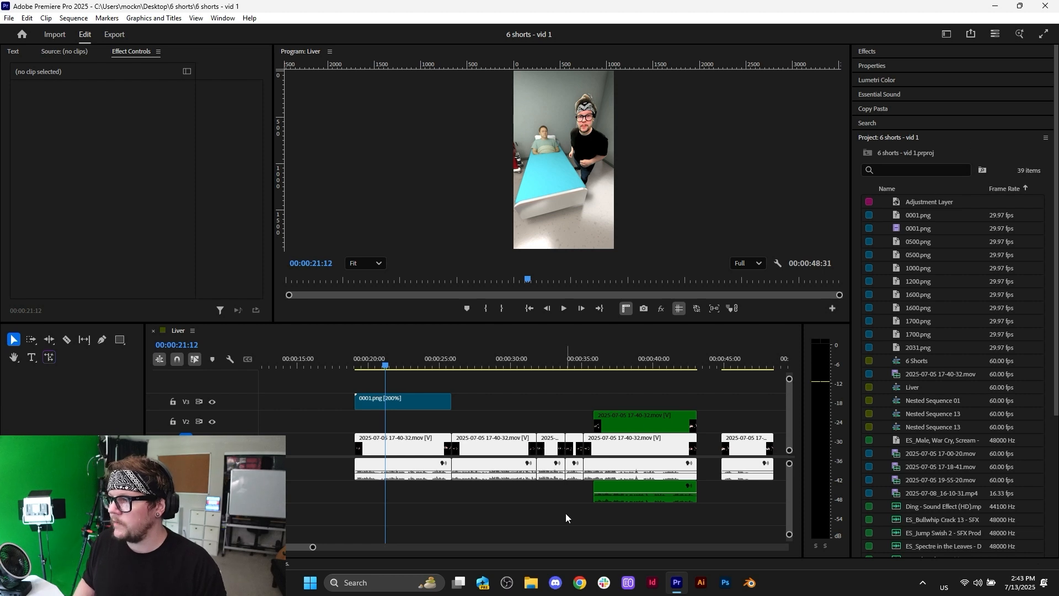
pyautogui.scroll(-4, 566, 517)
pyautogui.click(463, 361)
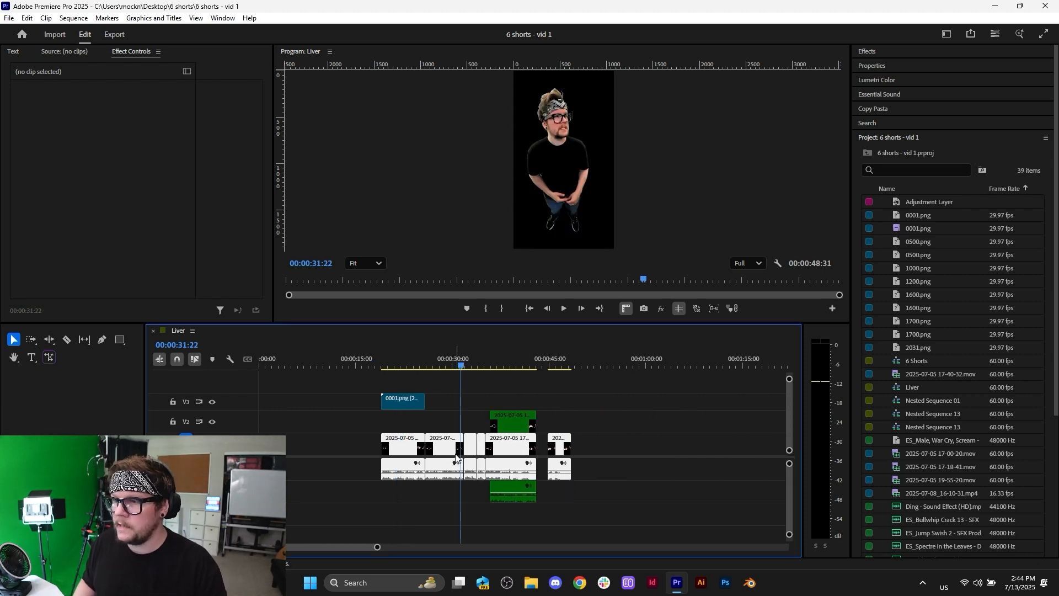
pyautogui.scroll(4, 455, 457)
# - Import the image sequence starting at 0001.png from folder 2 in Desktop > Liver > Animation
pyautogui.rightClick(988, 156)
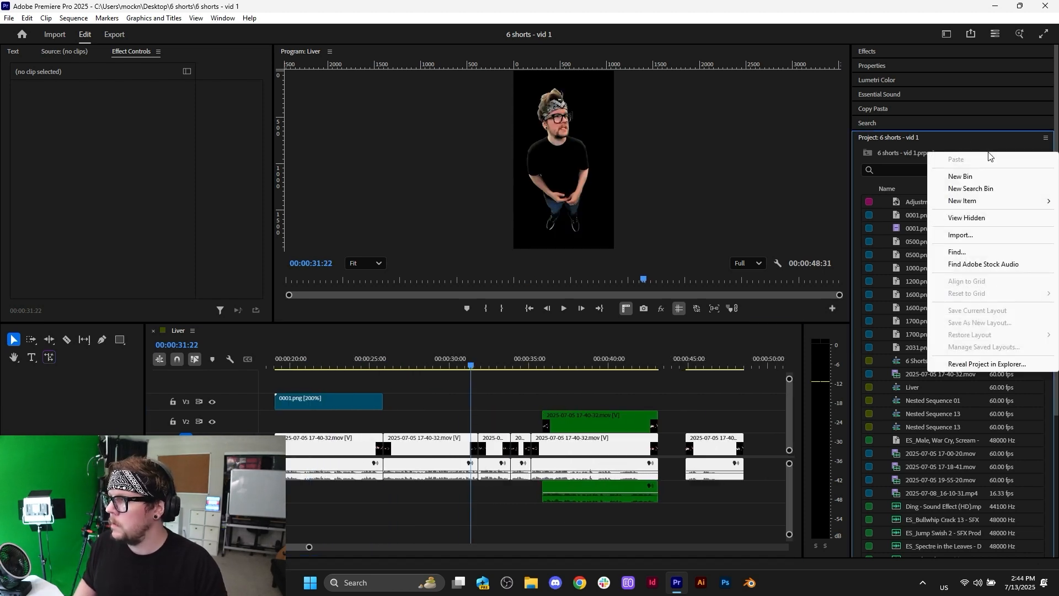
pyautogui.click(993, 235)
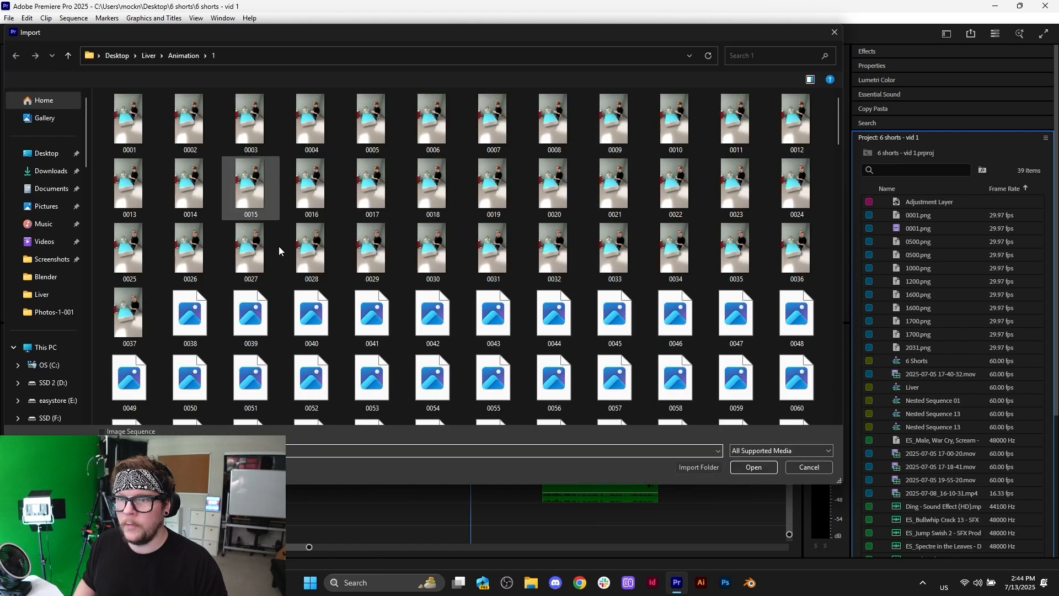
pyautogui.click(184, 55)
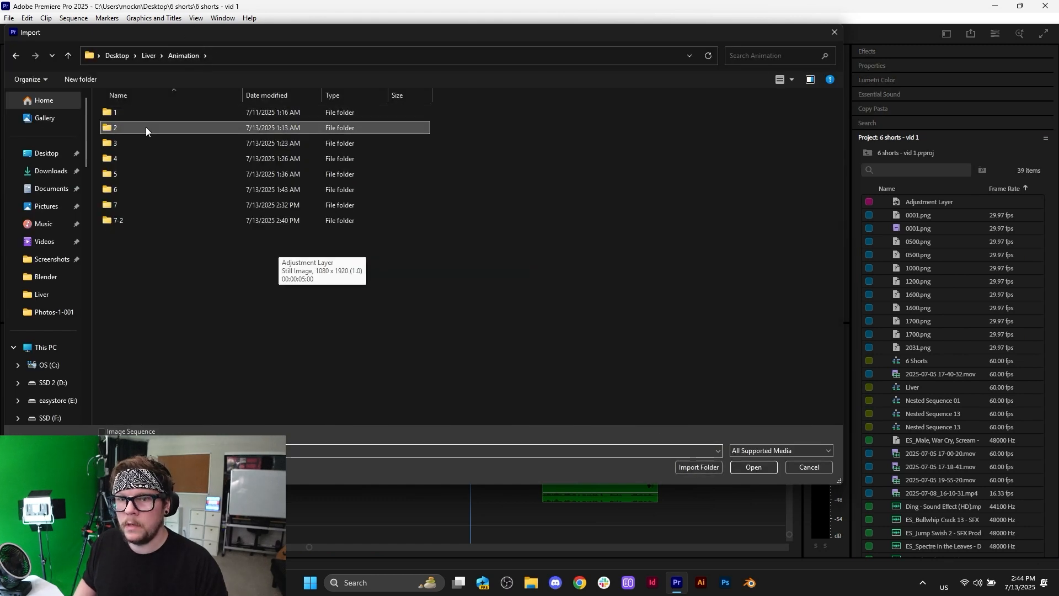
pyautogui.doubleClick(146, 126)
pyautogui.click(145, 127)
pyautogui.click(761, 467)
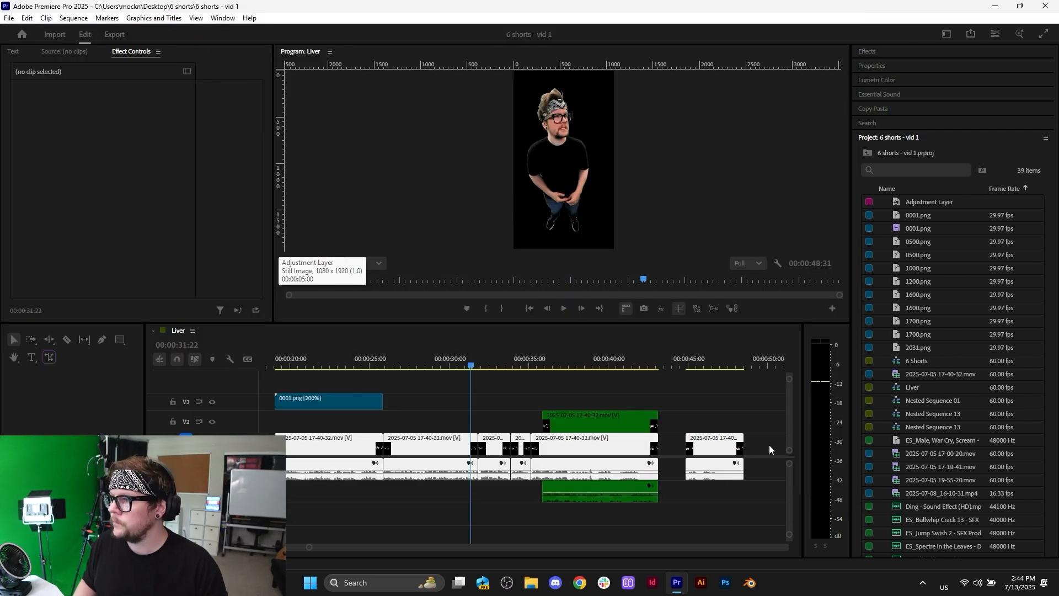
# - Place the newly imported 0001.png sequence on V3 directly after the first 0001.png clip and set its speed to 200%
pyautogui.moveTo(937, 283); pyautogui.dragTo(394, 401)
pyautogui.click(414, 402)
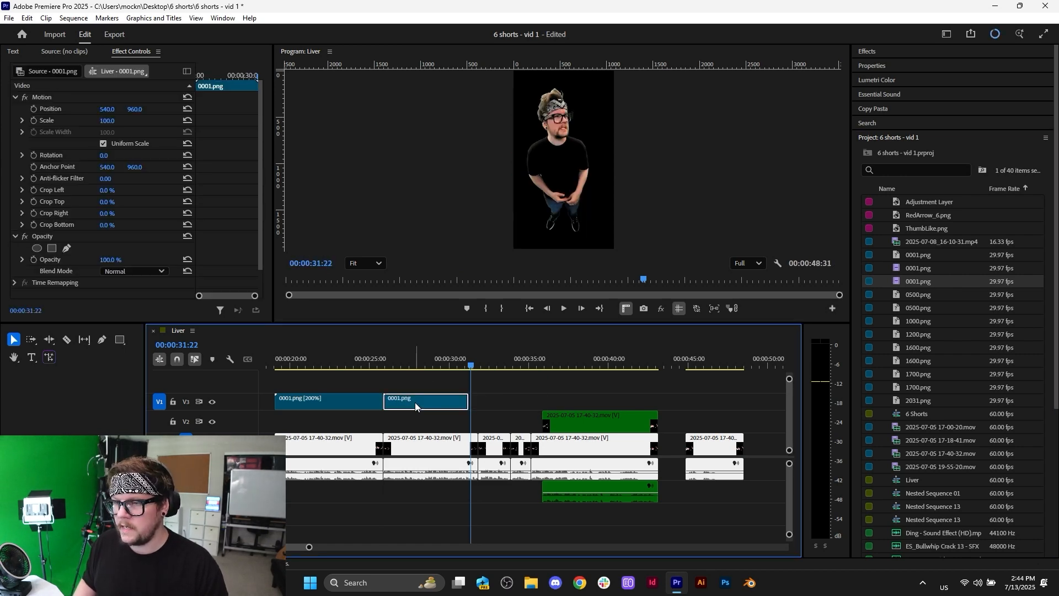
pyautogui.rightClick(415, 402)
pyautogui.click(478, 363)
pyautogui.write('200')
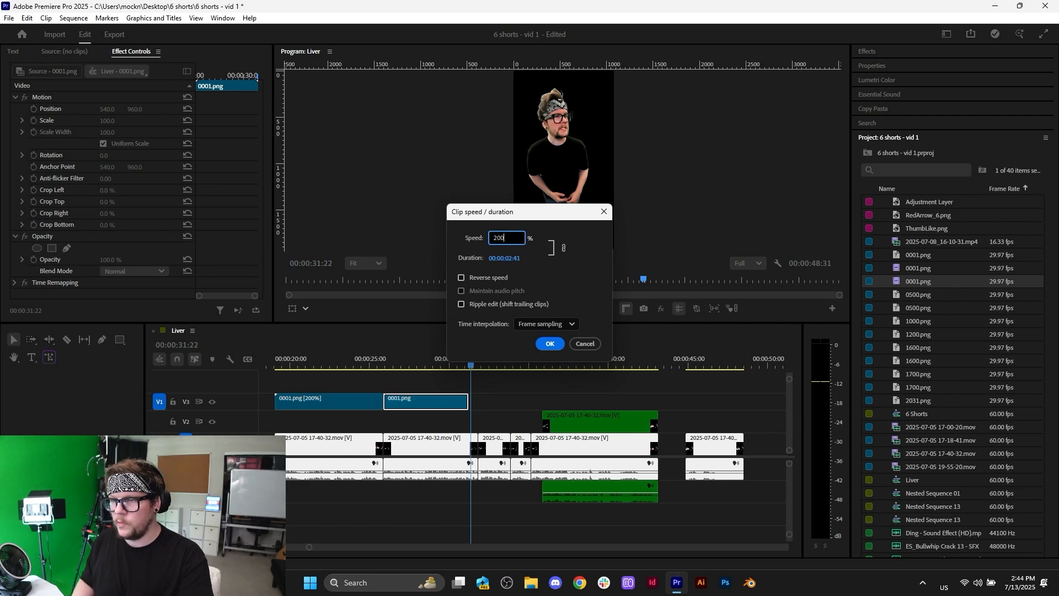
pyautogui.press('Return')
# - Import the image sequence starting at 0161.png from Animation folder 3
pyautogui.rightClick(999, 154)
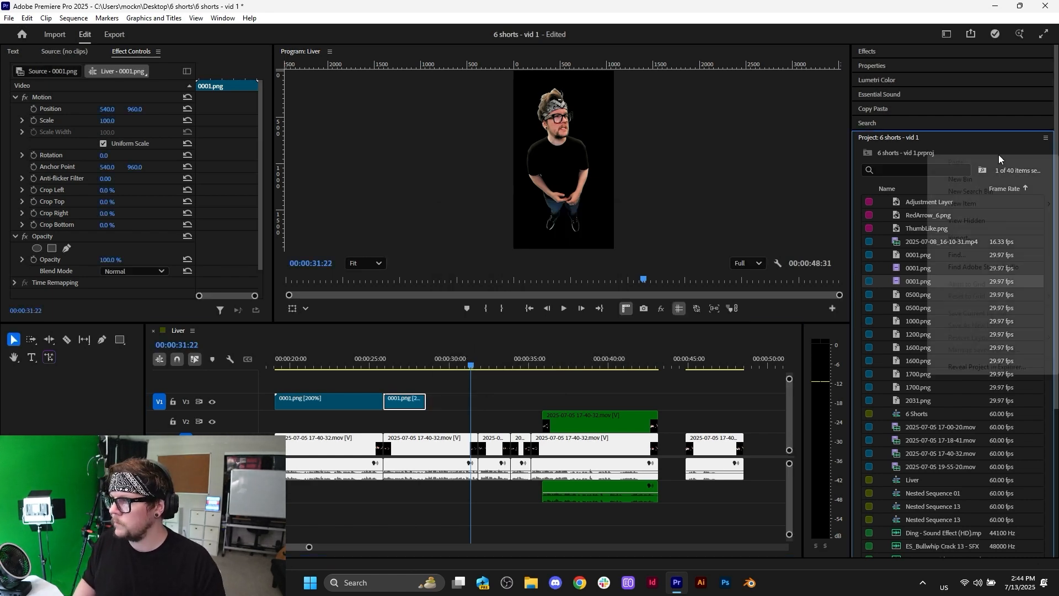
pyautogui.click(1011, 240)
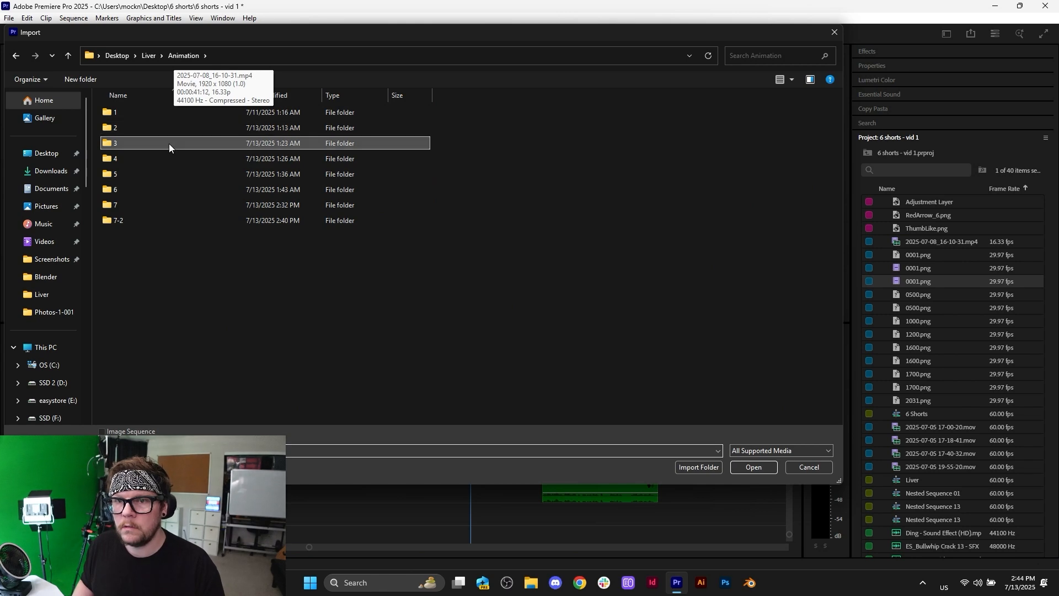
pyautogui.doubleClick(169, 143)
pyautogui.click(809, 466)
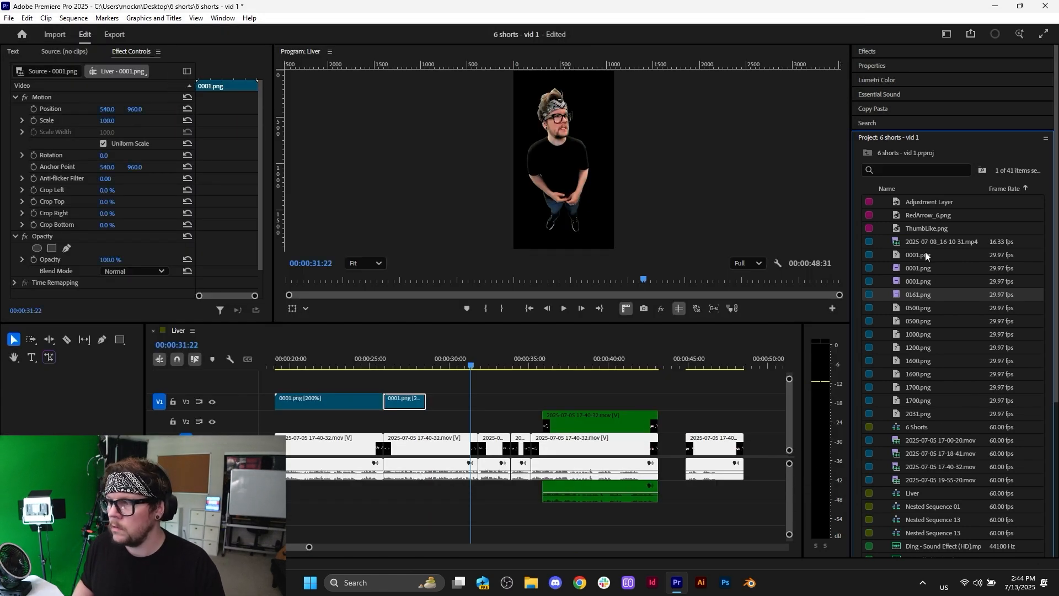
# - Place the 0161.png sequence on V3 directly after the second 0001.png clip and set its speed to 200%
pyautogui.moveTo(924, 298); pyautogui.dragTo(448, 401)
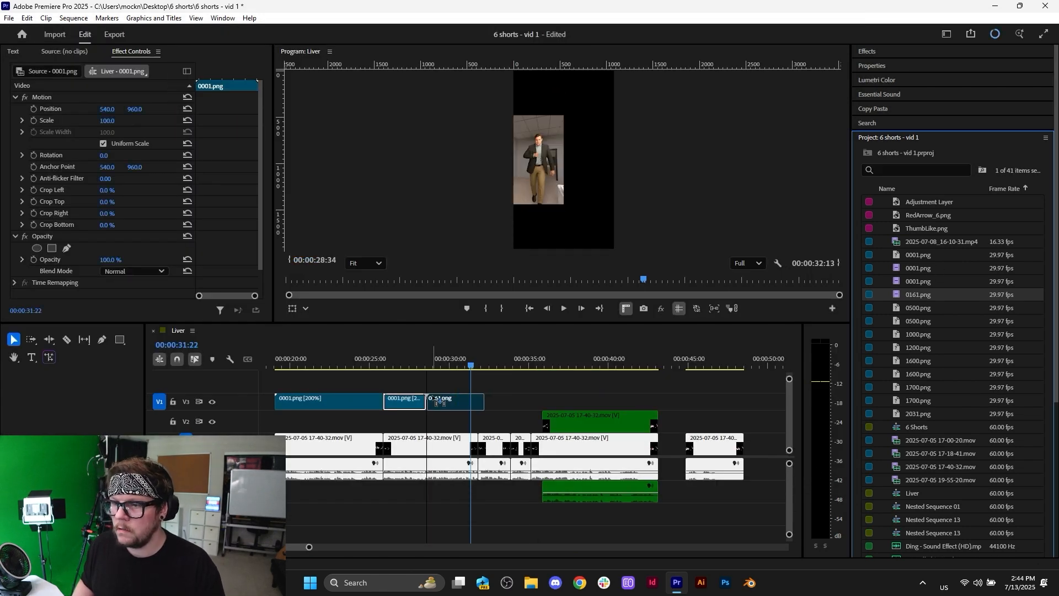
pyautogui.rightClick(450, 402)
pyautogui.click(520, 367)
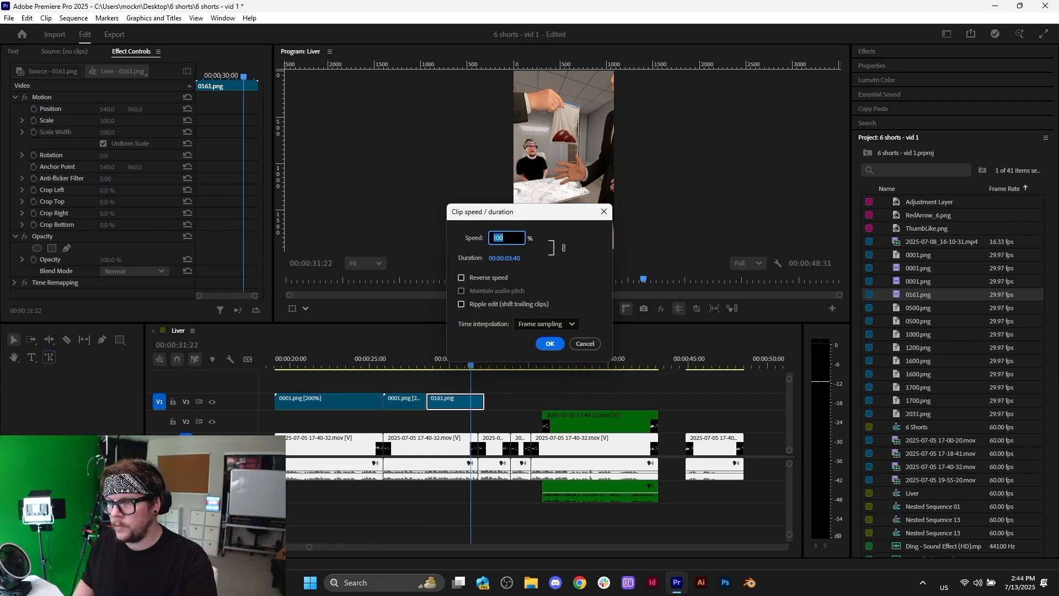
pyautogui.write('200')
pyautogui.press('Return')
# - Import the image sequence starting at 0270.png from Animation folder 4
pyautogui.rightClick(982, 148)
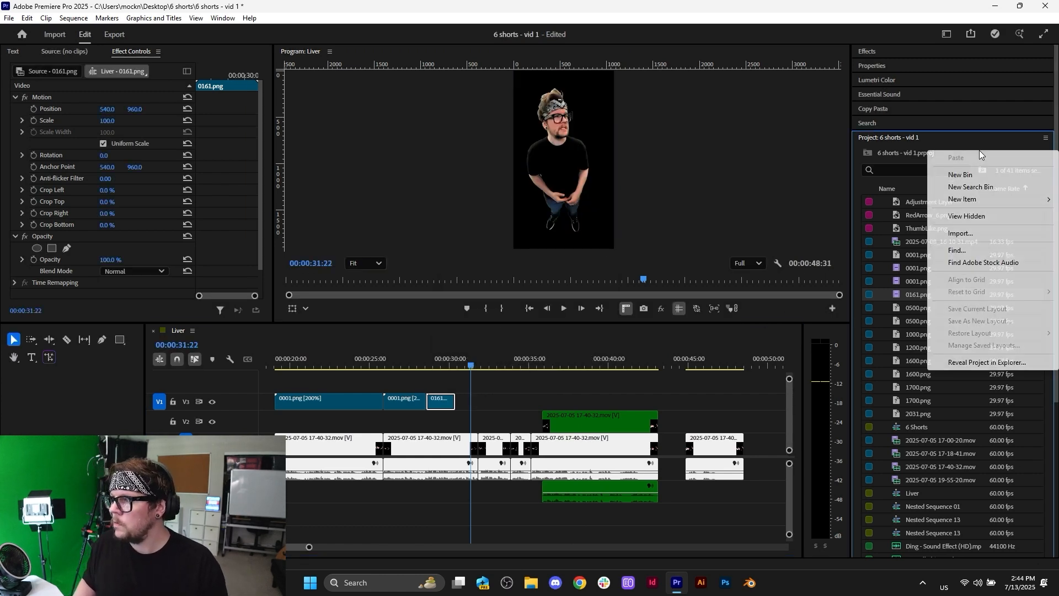
pyautogui.click(993, 236)
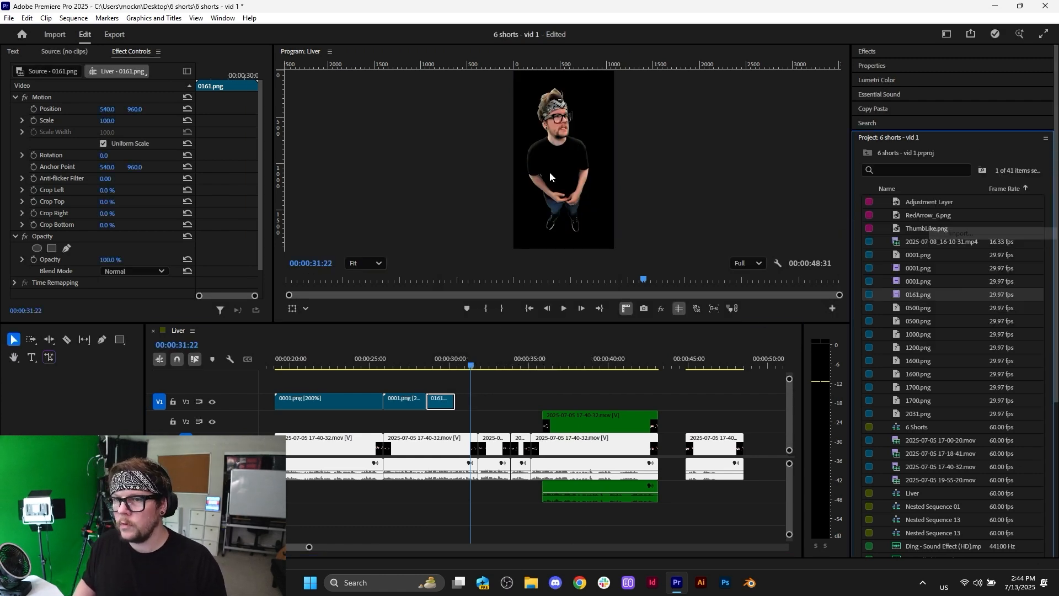
pyautogui.click(186, 57)
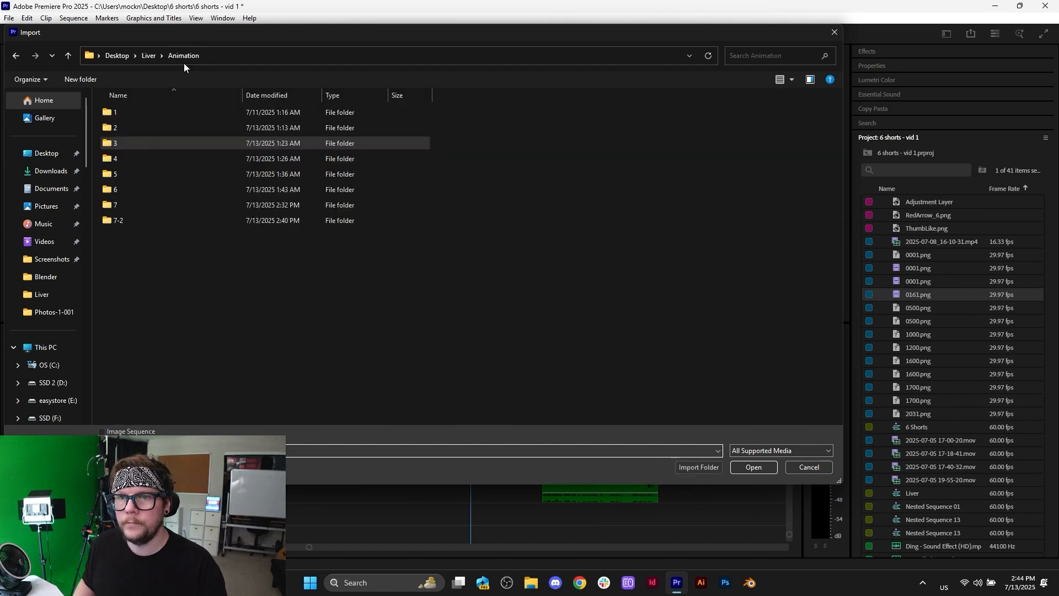
pyautogui.doubleClick(131, 161)
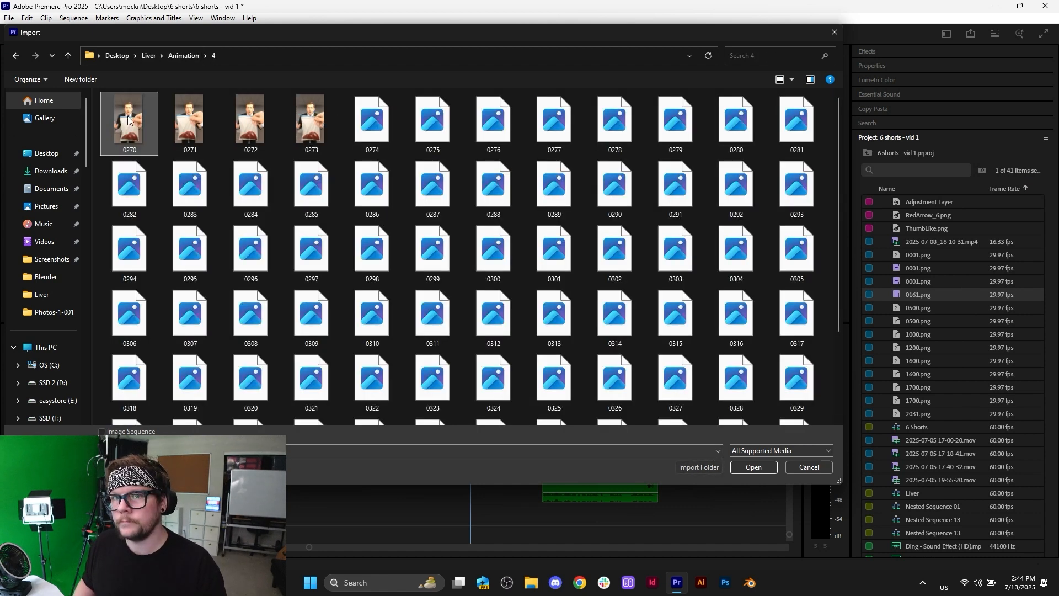
pyautogui.click(757, 468)
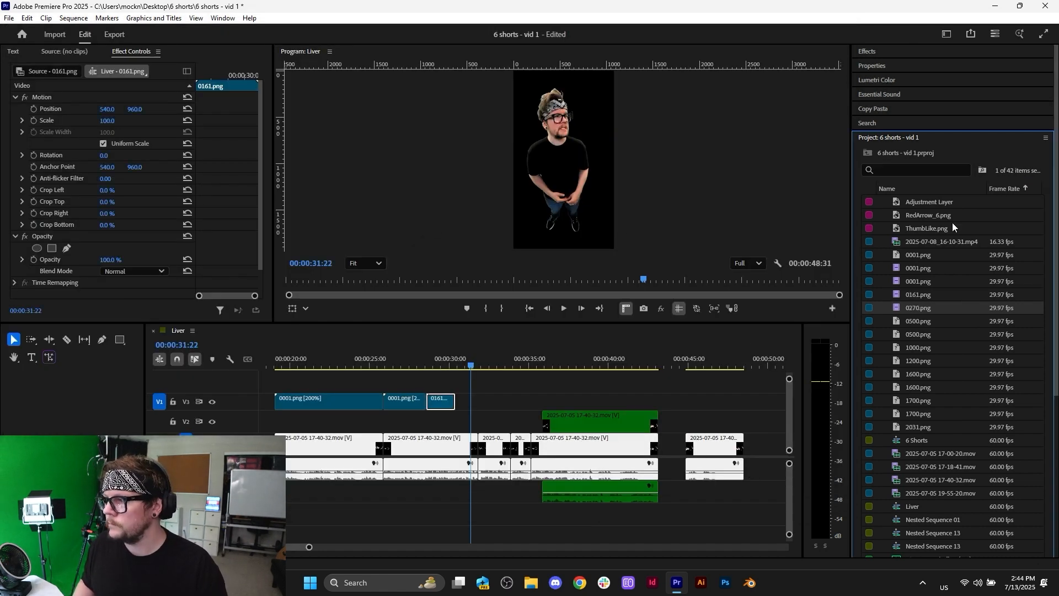
# - Place the 0270.png sequence on V3 directly after the 0161.png clip and set its speed to 200%
pyautogui.moveTo(946, 310); pyautogui.dragTo(463, 403)
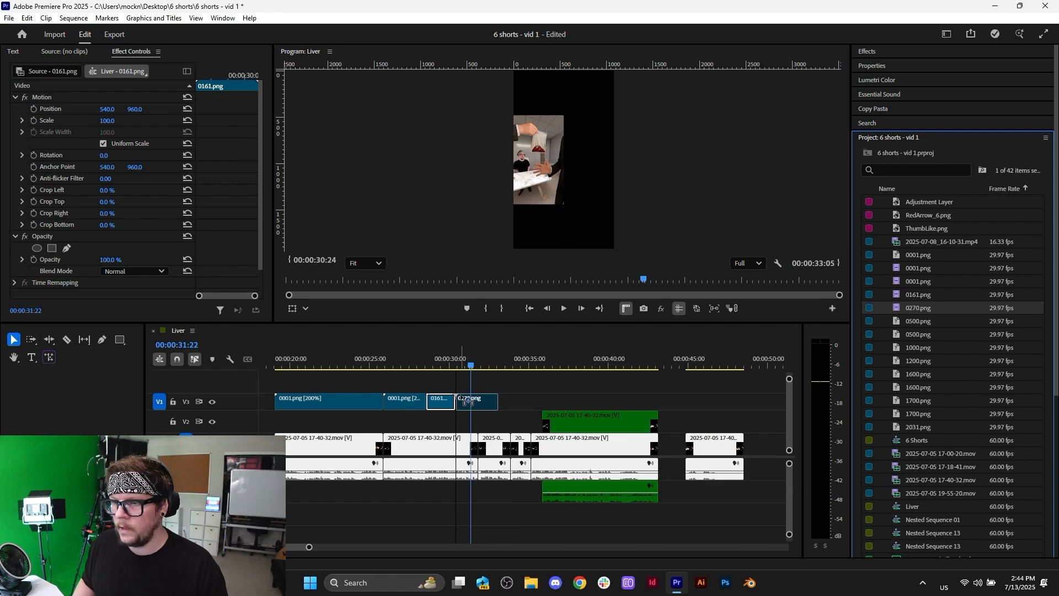
pyautogui.rightClick(466, 402)
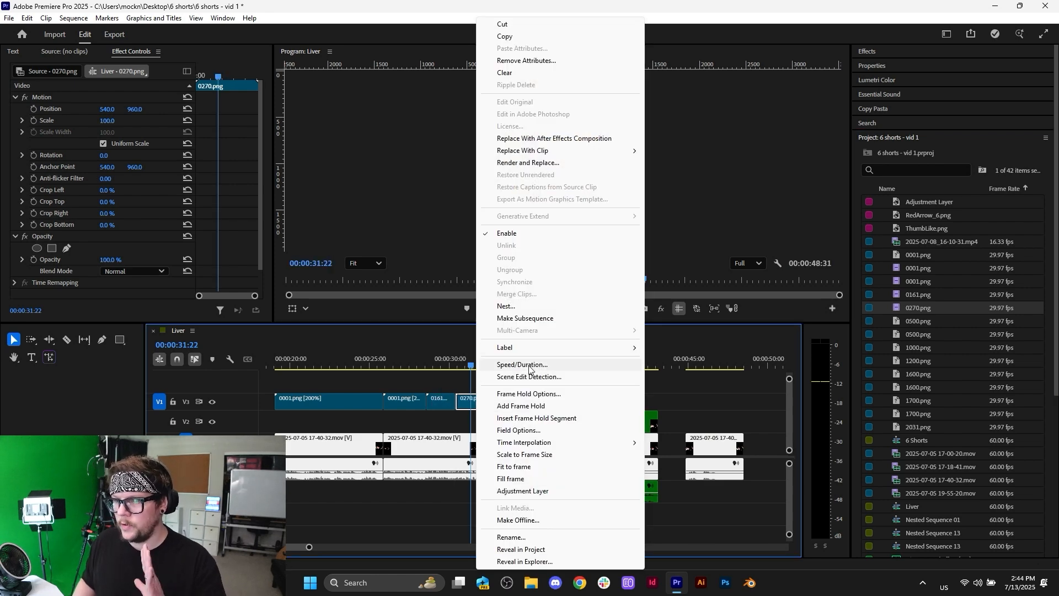
pyautogui.click(525, 366)
pyautogui.write('2')
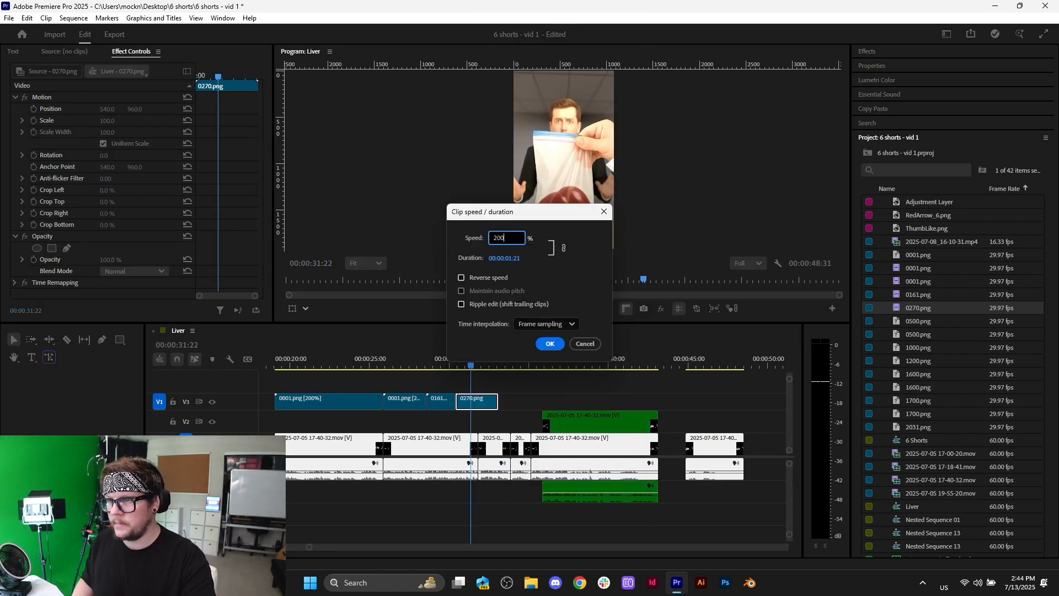
pyautogui.write('00')
pyautogui.press('Return')
# - Play the Liver sequence from 00:00:25:53 to review the newly added animation clips against the original footage
pyautogui.keyDown('alt'); pyautogui.scroll(6, 400, 417); pyautogui.keyUp('alt')
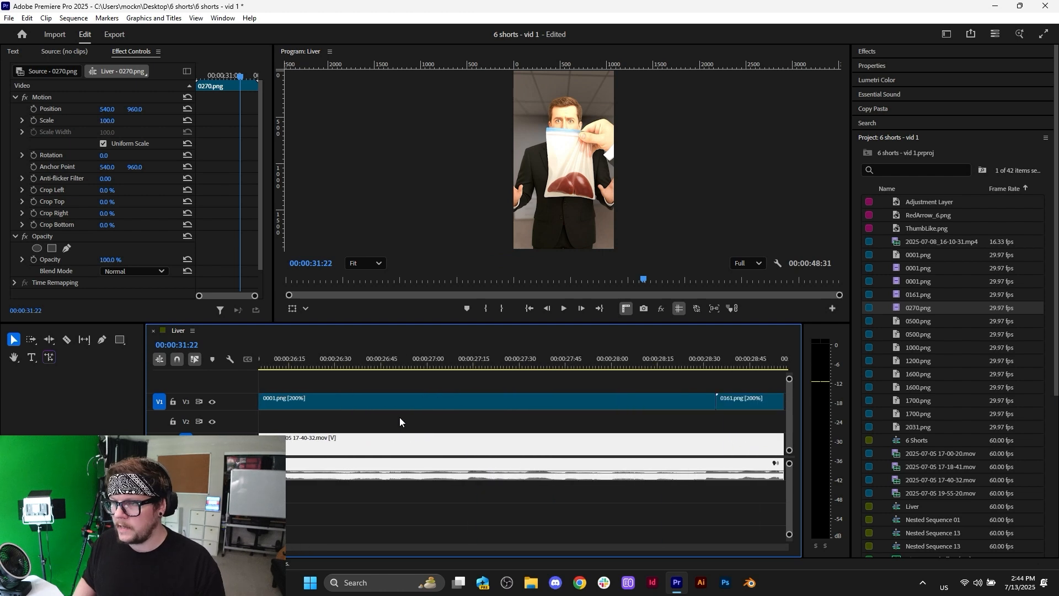
pyautogui.keyDown('alt'); pyautogui.scroll(-5, 400, 417); pyautogui.keyUp('alt')
pyautogui.click(486, 442)
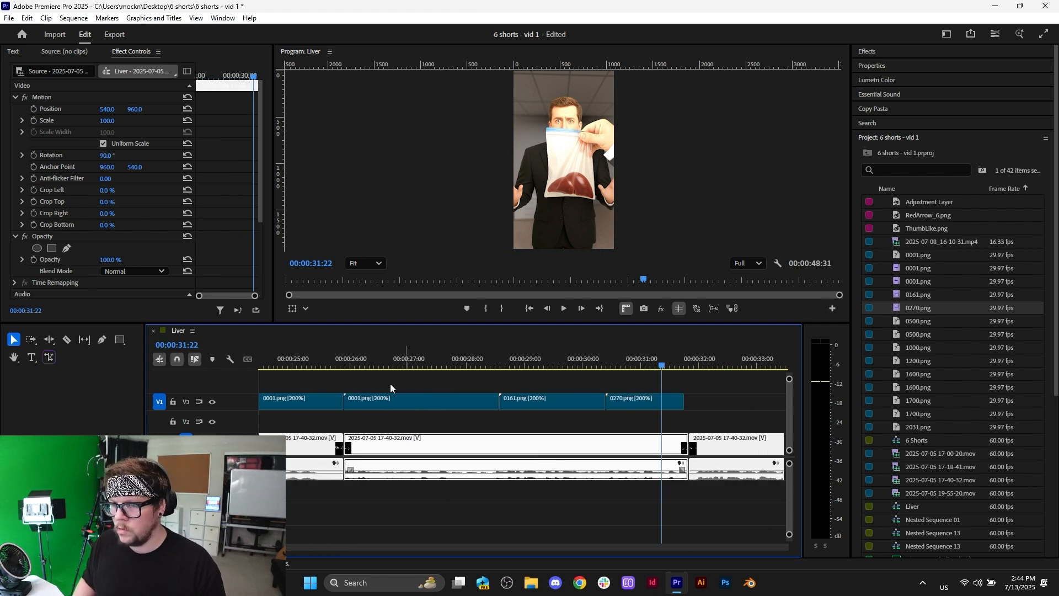
pyautogui.click(344, 361)
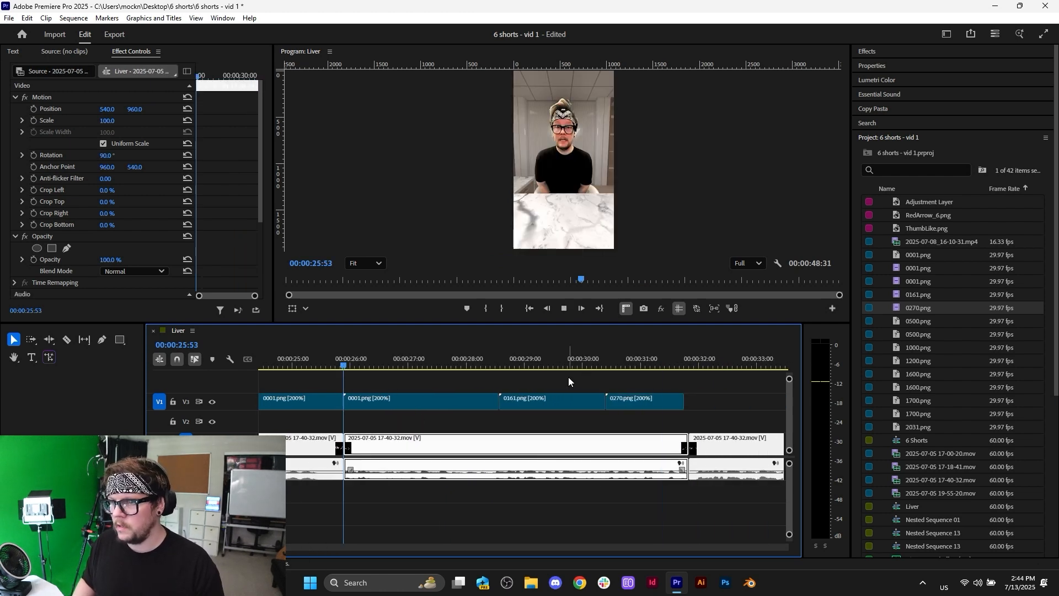
pyautogui.press('space')
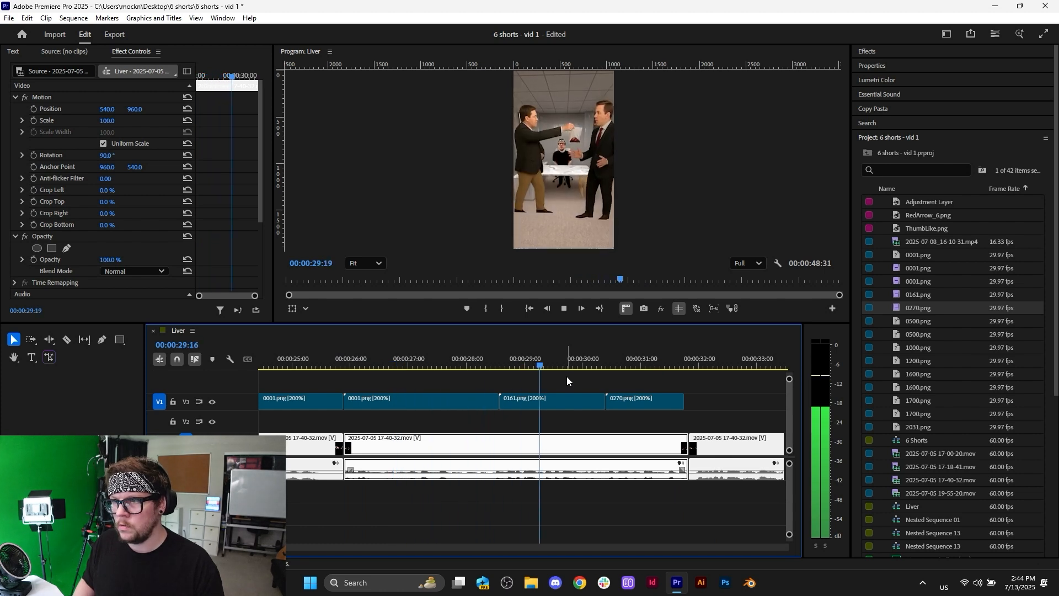
pyautogui.click(484, 365)
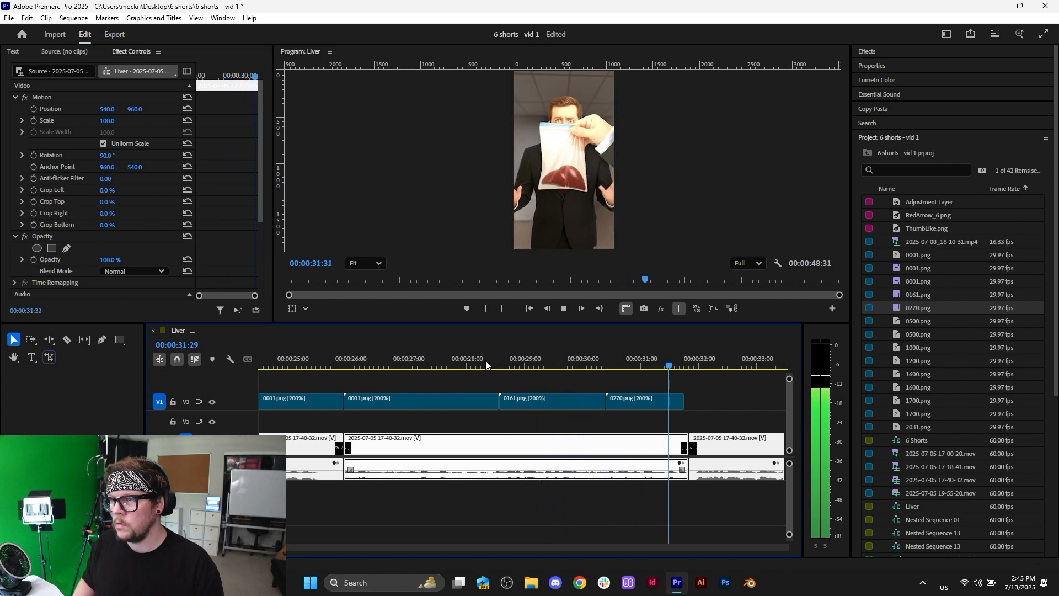
# - Stop the playback and import the image sequence starting at 0400.png from Animation folder 5
pyautogui.press('space')
pyautogui.keyDown('alt'); pyautogui.scroll(-2, 613, 389); pyautogui.keyUp('alt')
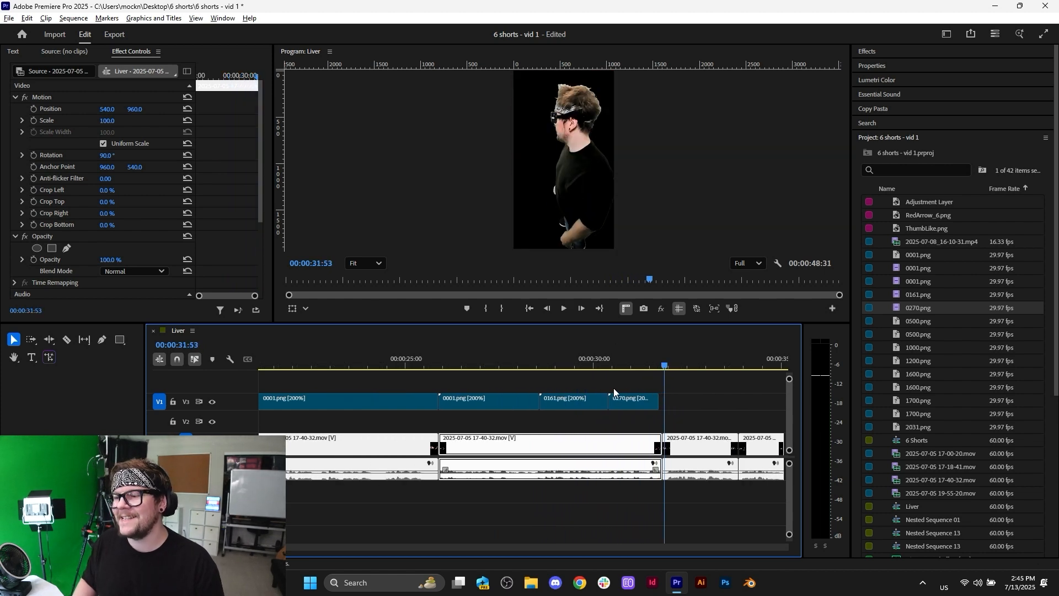
pyautogui.rightClick(998, 172)
pyautogui.click(1007, 230)
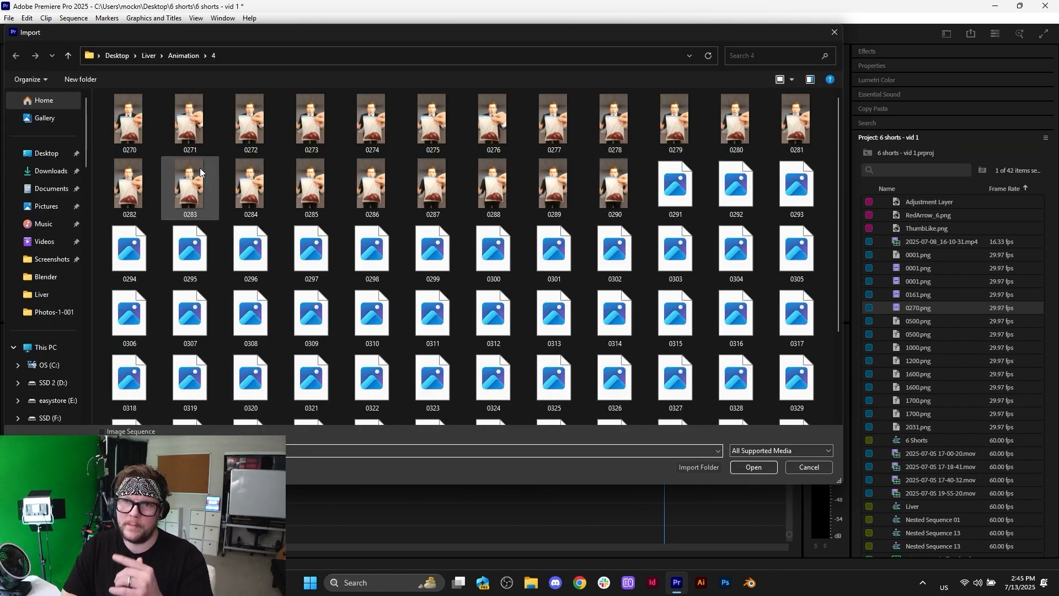
pyautogui.click(184, 55)
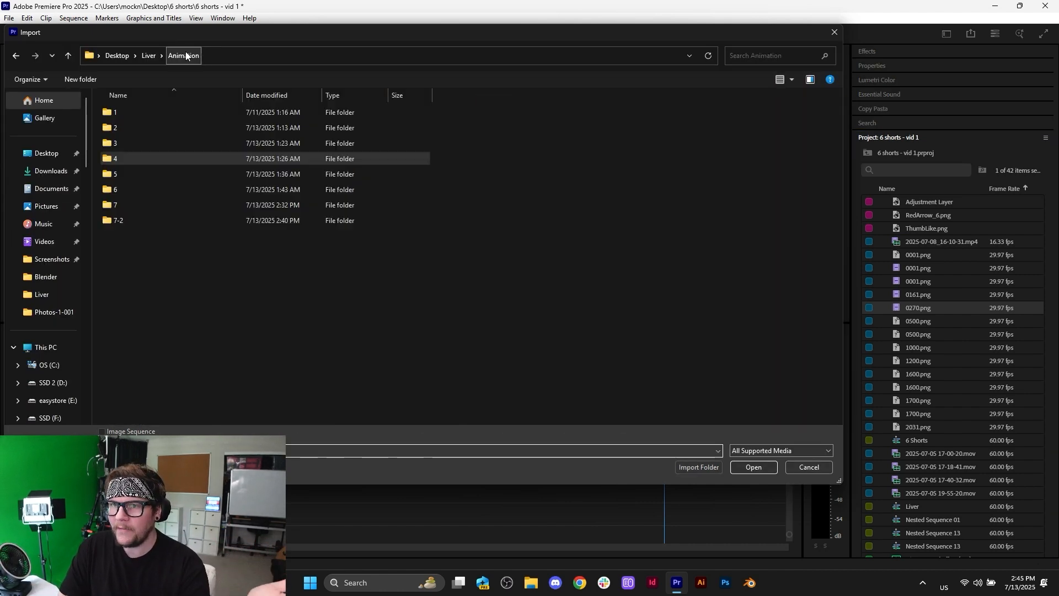
pyautogui.doubleClick(141, 174)
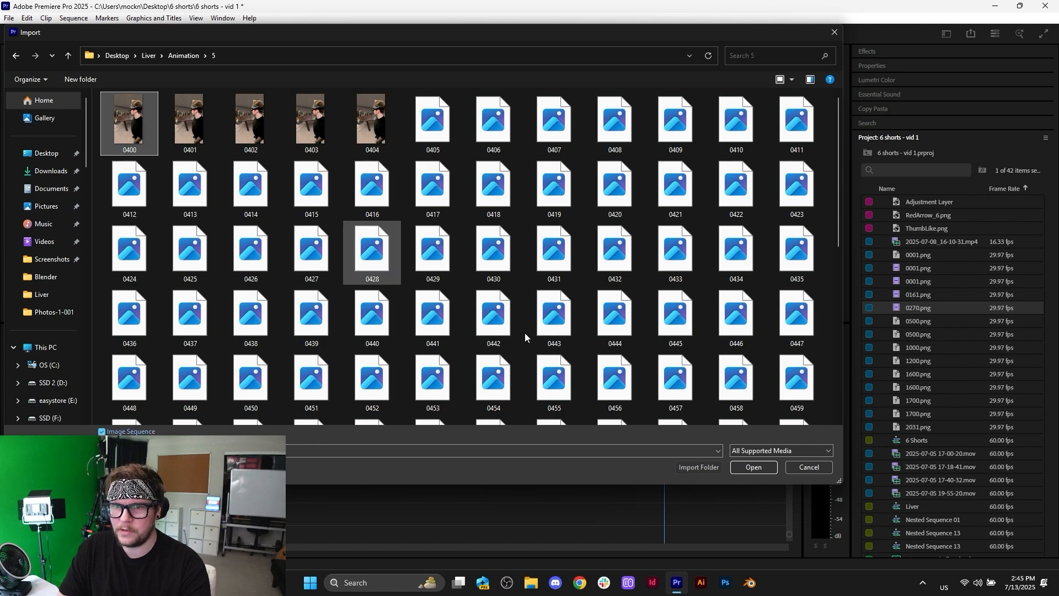
pyautogui.click(754, 468)
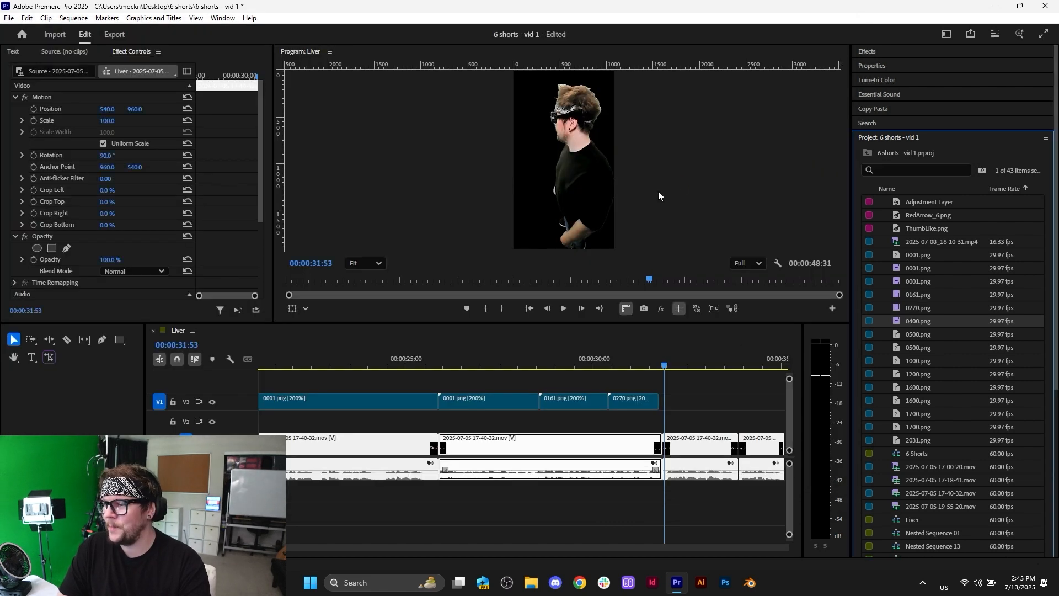
# - Place the 0400.png sequence on V3 at 00:00:31:53 and set its speed to 200%
pyautogui.moveTo(960, 320); pyautogui.dragTo(666, 408)
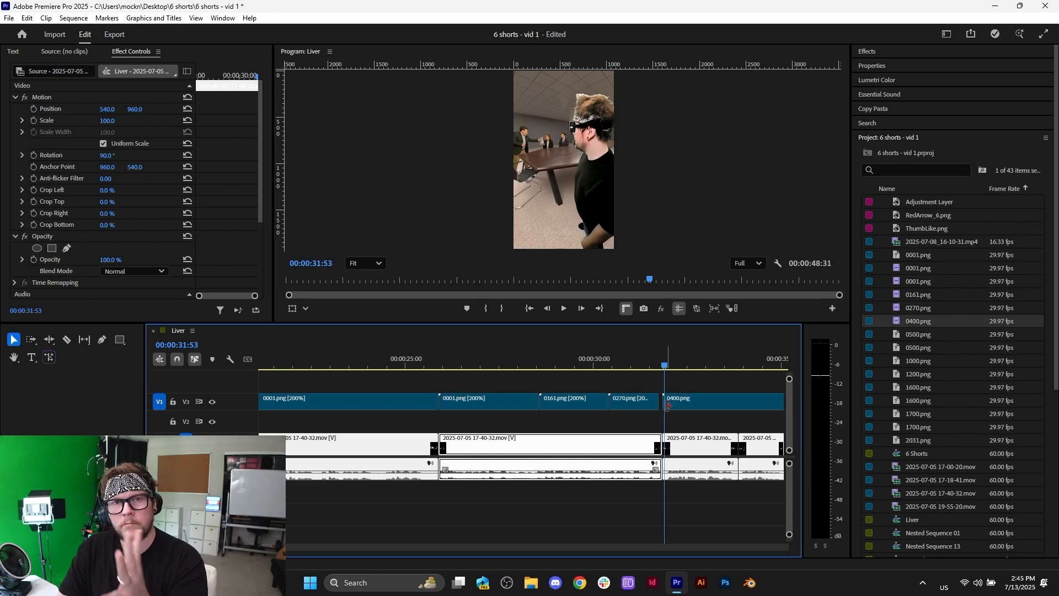
pyautogui.scroll(-3, 667, 406)
pyautogui.rightClick(666, 409)
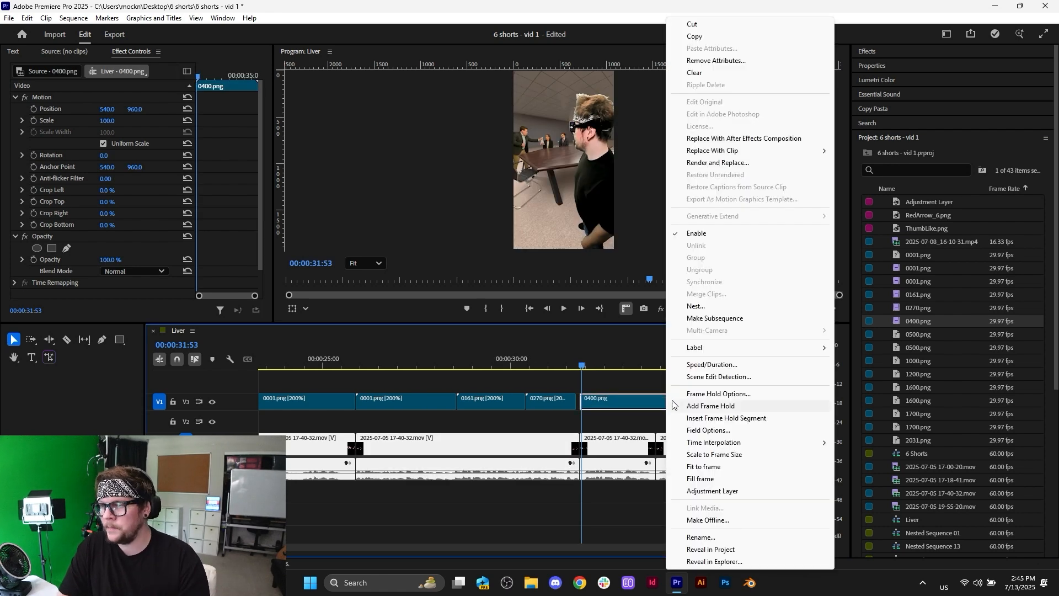
pyautogui.click(701, 361)
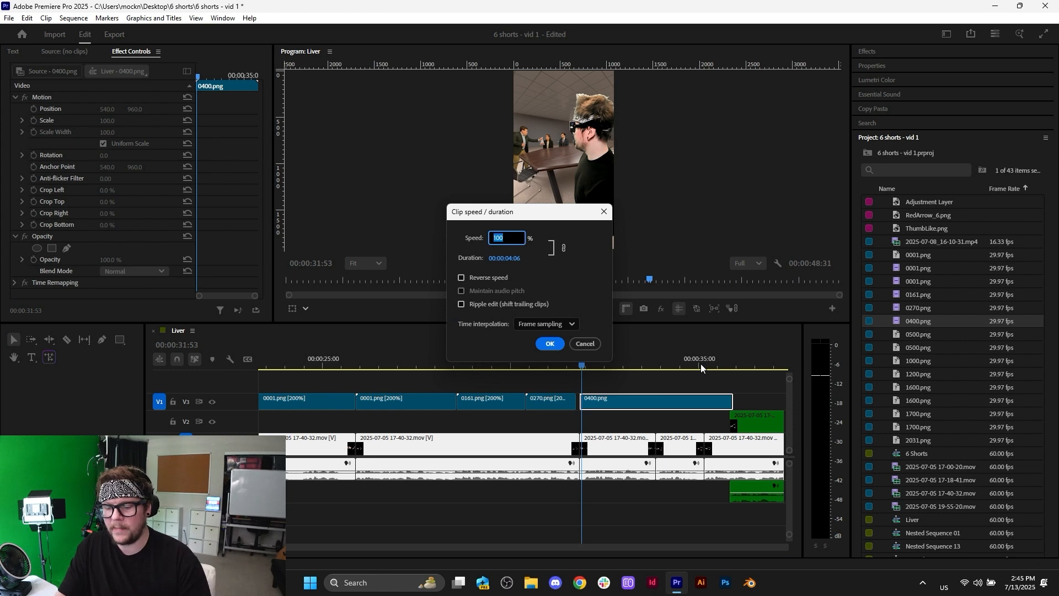
pyautogui.write('200')
pyautogui.press('Return')
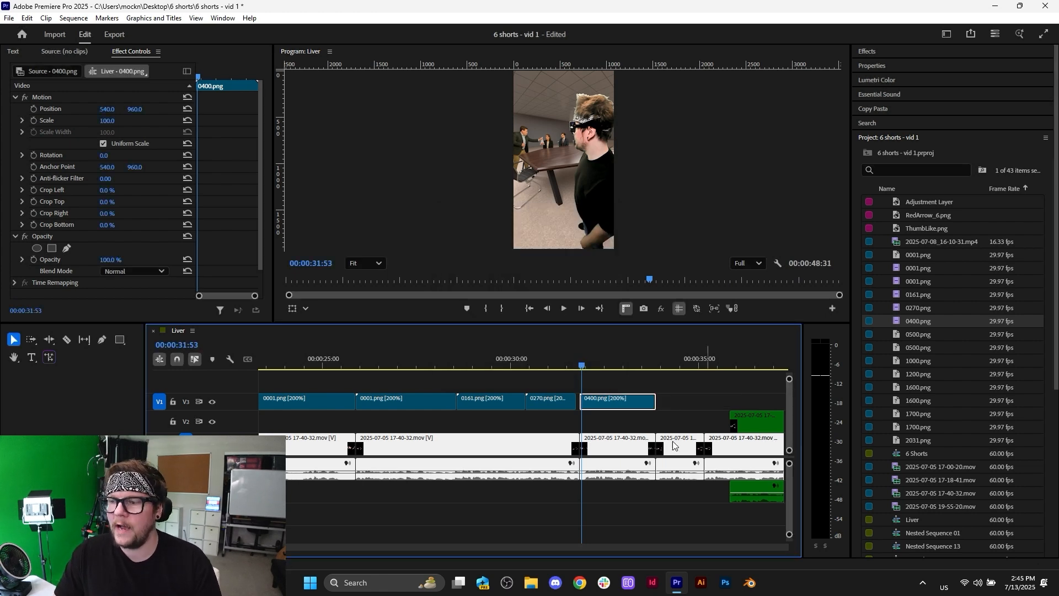
# - Import the image sequence starting at 0550.png from Animation folder 6
pyautogui.rightClick(991, 168)
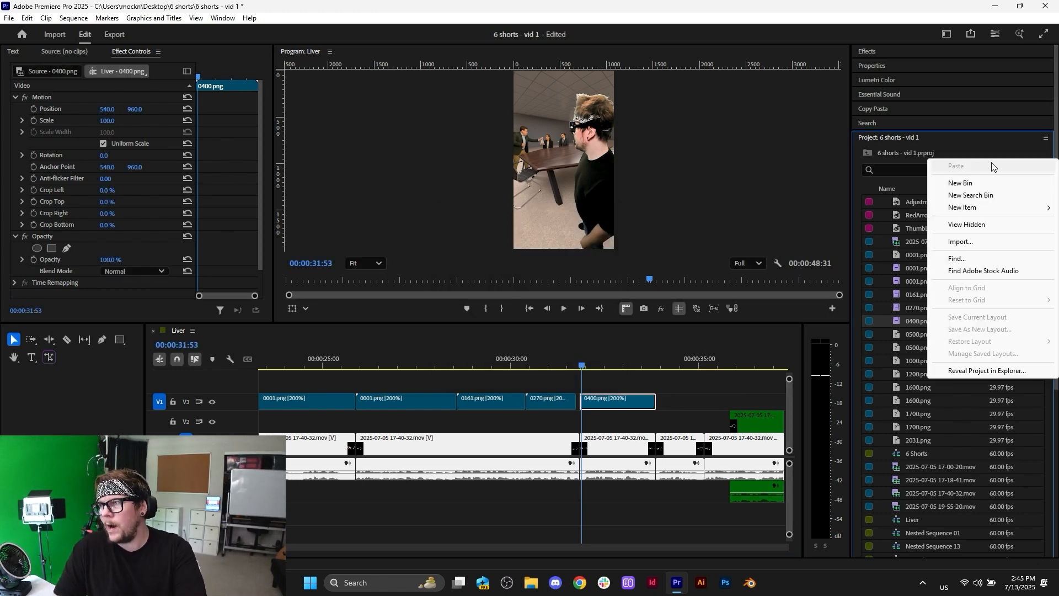
pyautogui.click(990, 245)
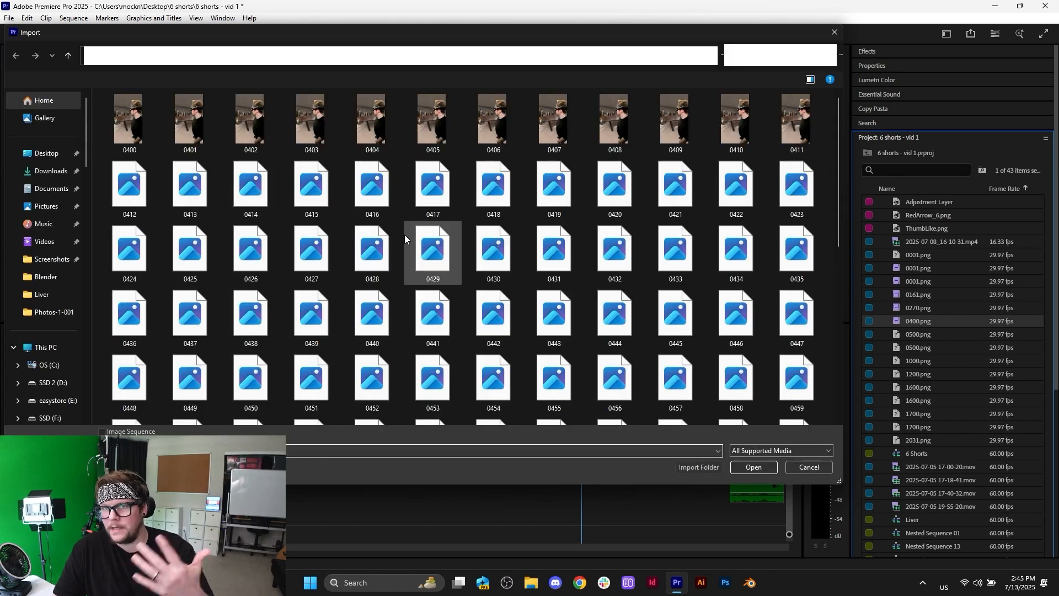
pyautogui.click(184, 55)
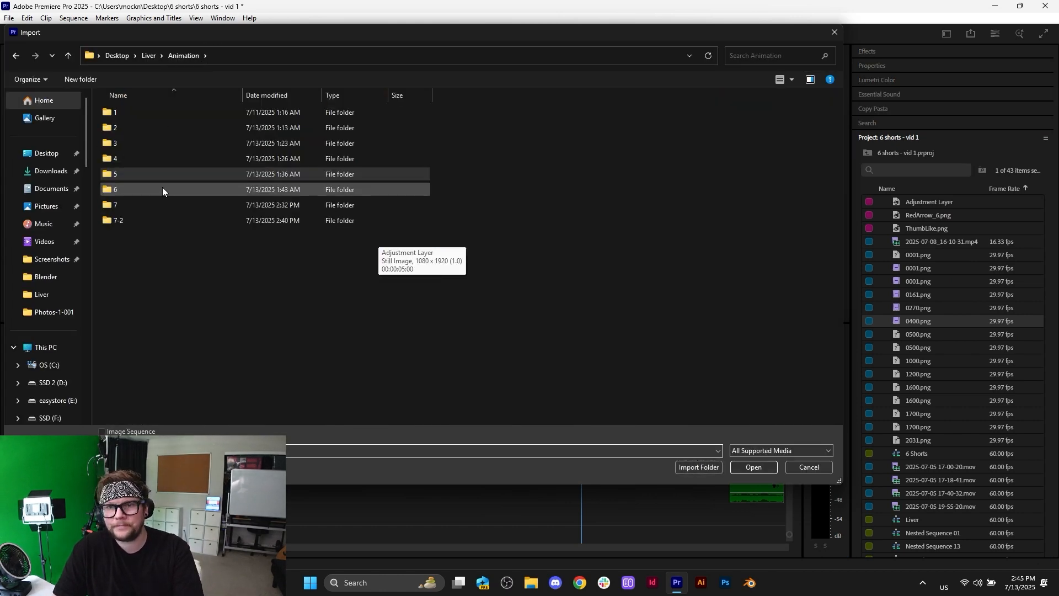
pyautogui.doubleClick(162, 187)
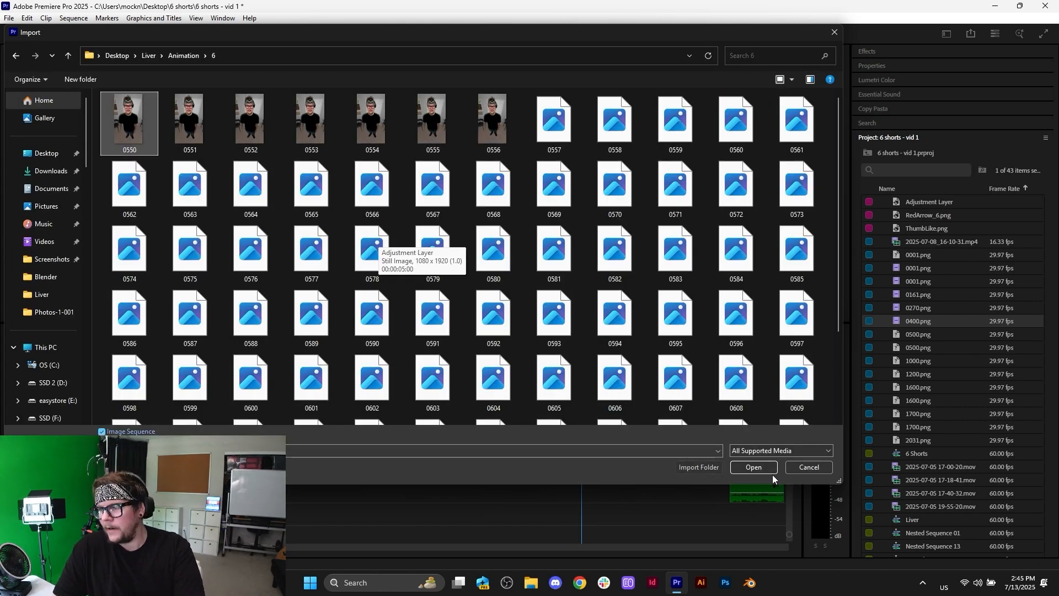
pyautogui.click(754, 466)
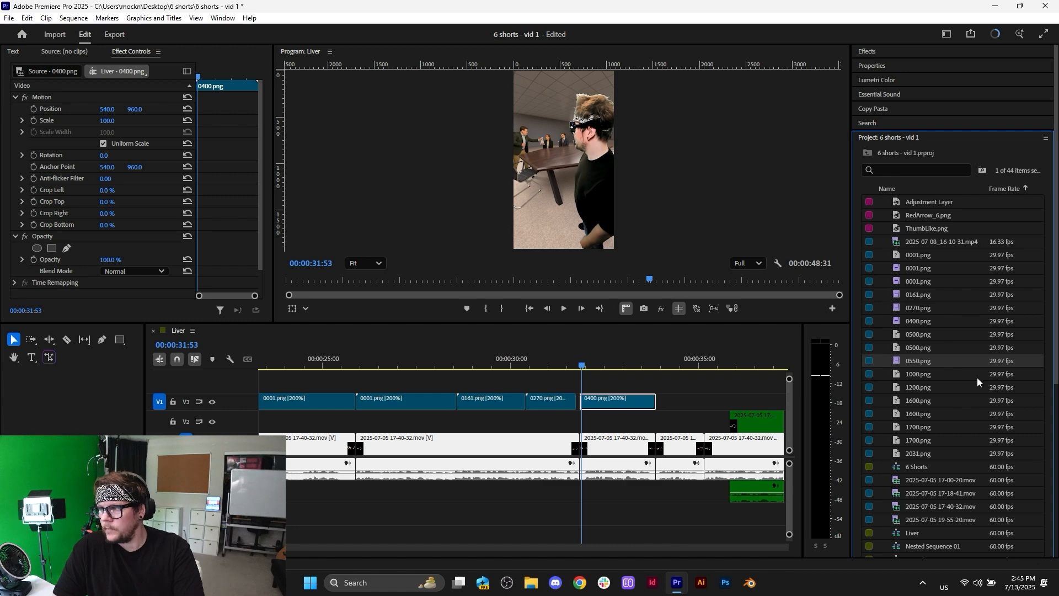
# - Place the 0550.png sequence on V4, starting where the 0400.png clip ends, and set its speed to 200%
pyautogui.moveTo(786, 379); pyautogui.dragTo(668, 387)
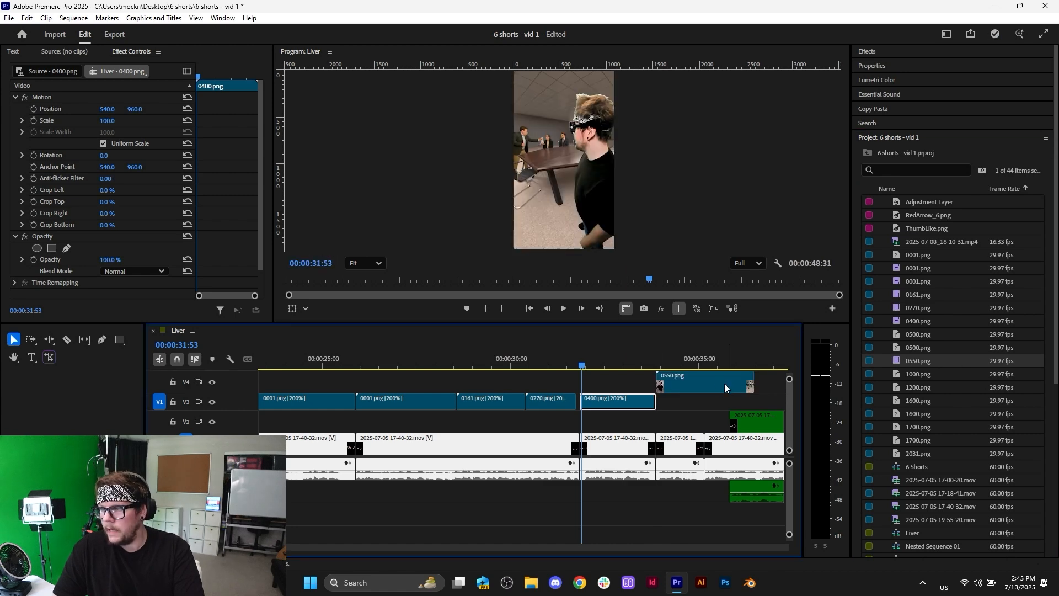
pyautogui.rightClick(716, 381)
pyautogui.click(736, 365)
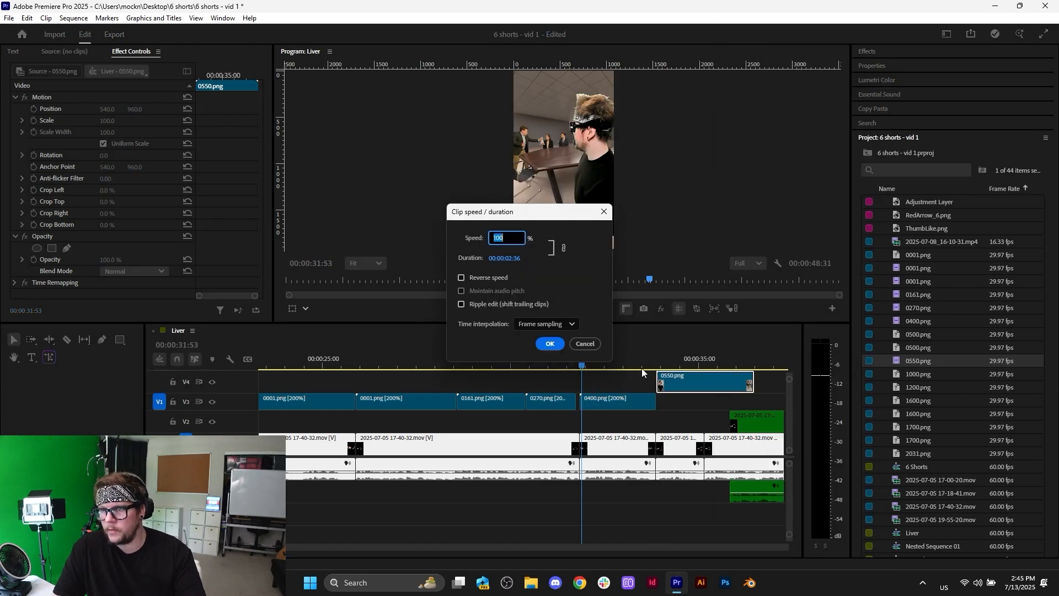
pyautogui.press('Return')
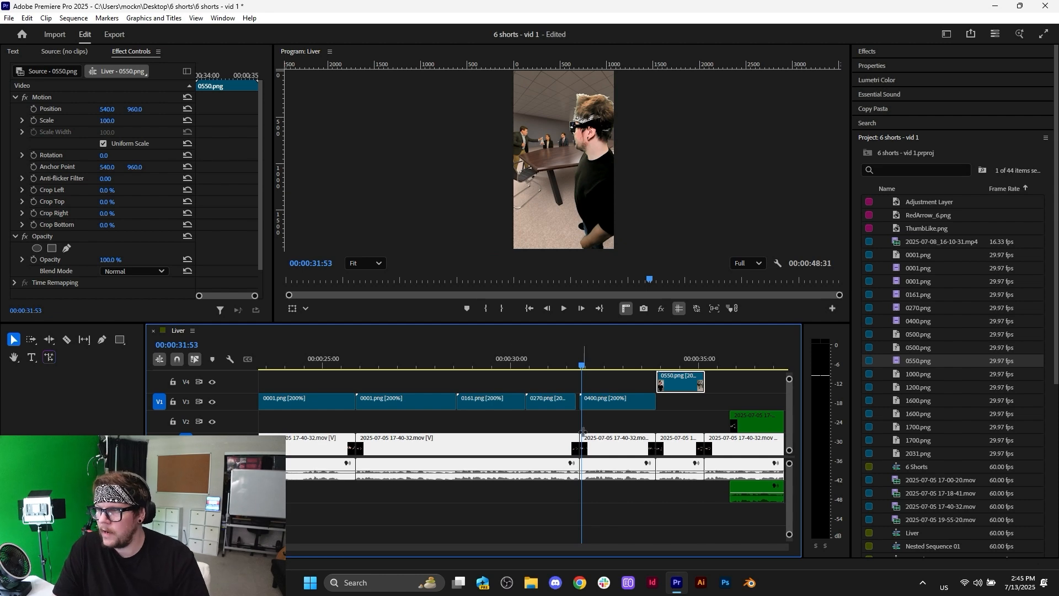
# - Import the image sequence starting at 0700.png from Animation folder 7
pyautogui.scroll(-3, 582, 436)
pyautogui.rightClick(969, 155)
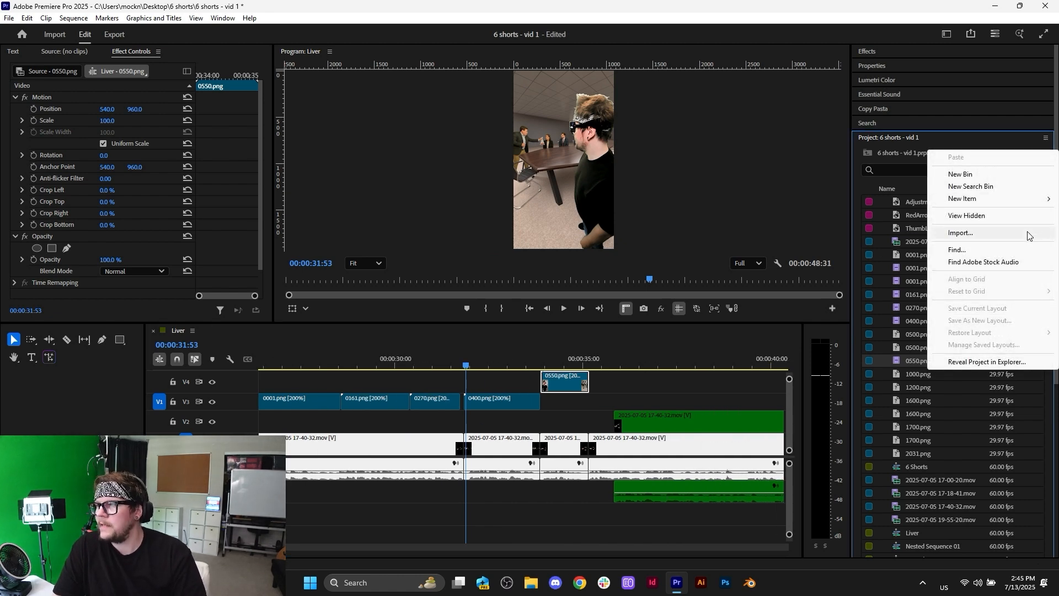
pyautogui.click(1021, 233)
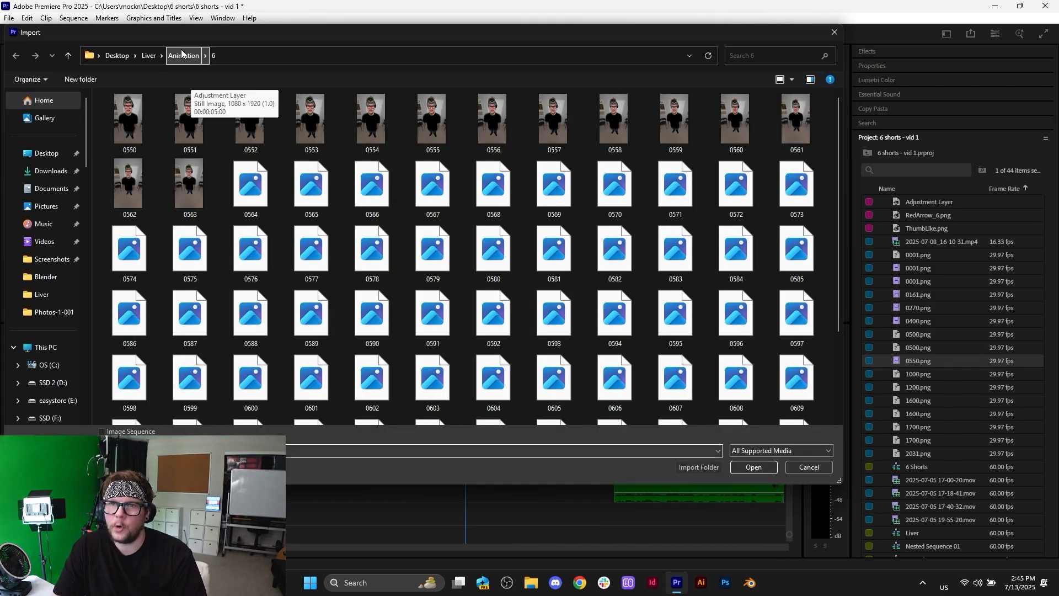
pyautogui.click(184, 55)
pyautogui.doubleClick(189, 205)
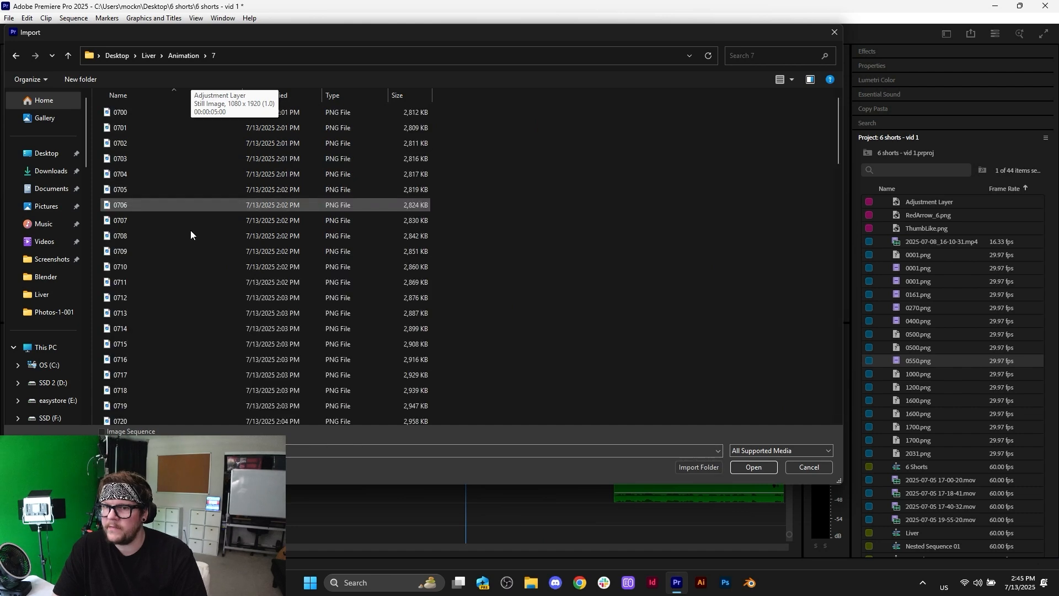
pyautogui.click(128, 114)
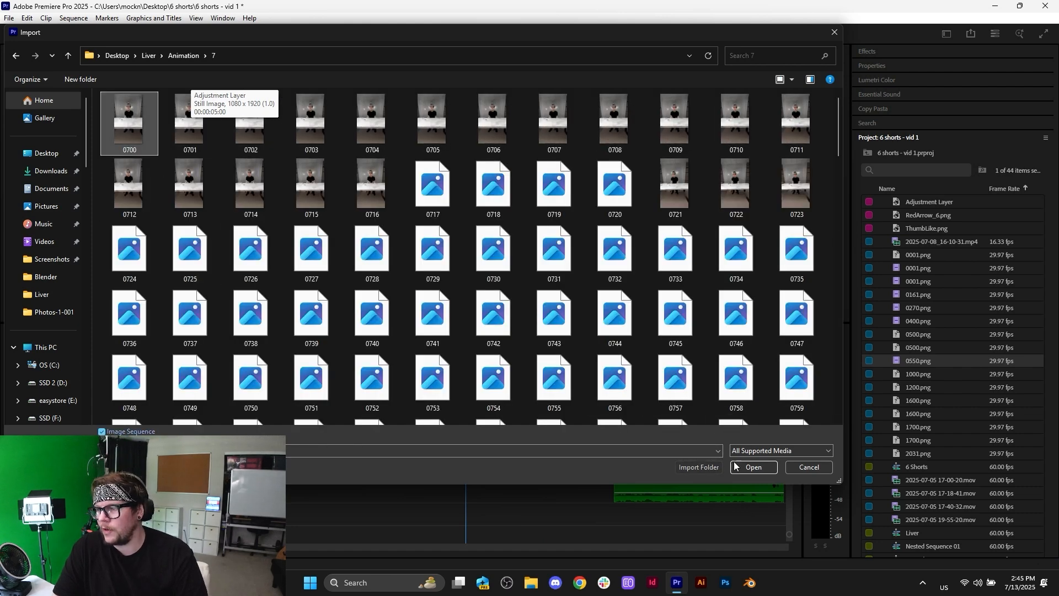
pyautogui.click(753, 467)
# - Place the 0700.png sequence on V3, starting where the 0550.png clip ends, and set its speed to 200%
pyautogui.scroll(-3, 557, 413)
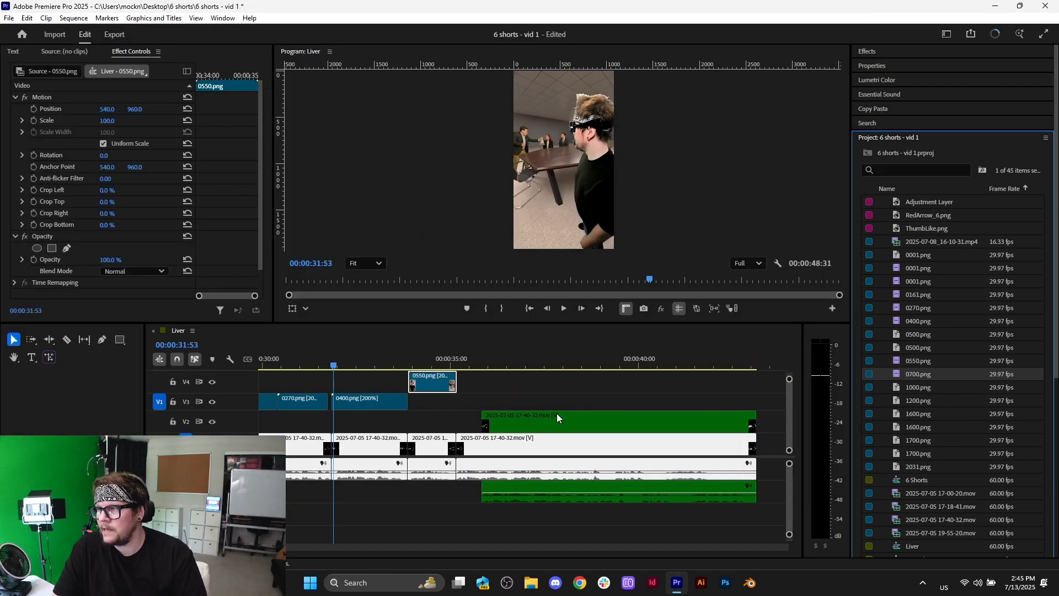
pyautogui.moveTo(950, 376); pyautogui.dragTo(461, 405)
pyautogui.scroll(-5, 467, 403)
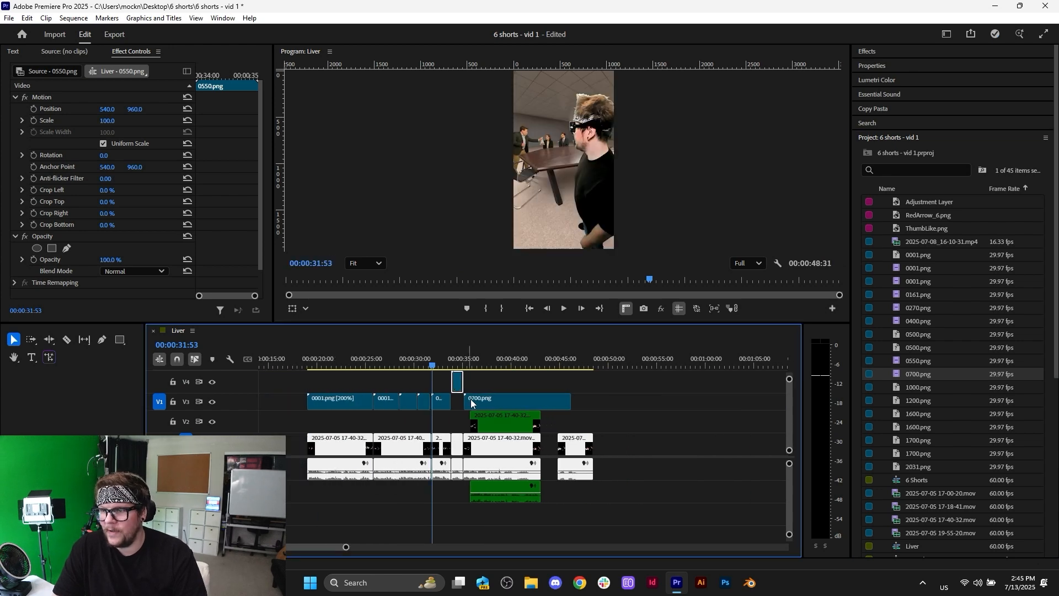
pyautogui.rightClick(515, 401)
pyautogui.click(546, 365)
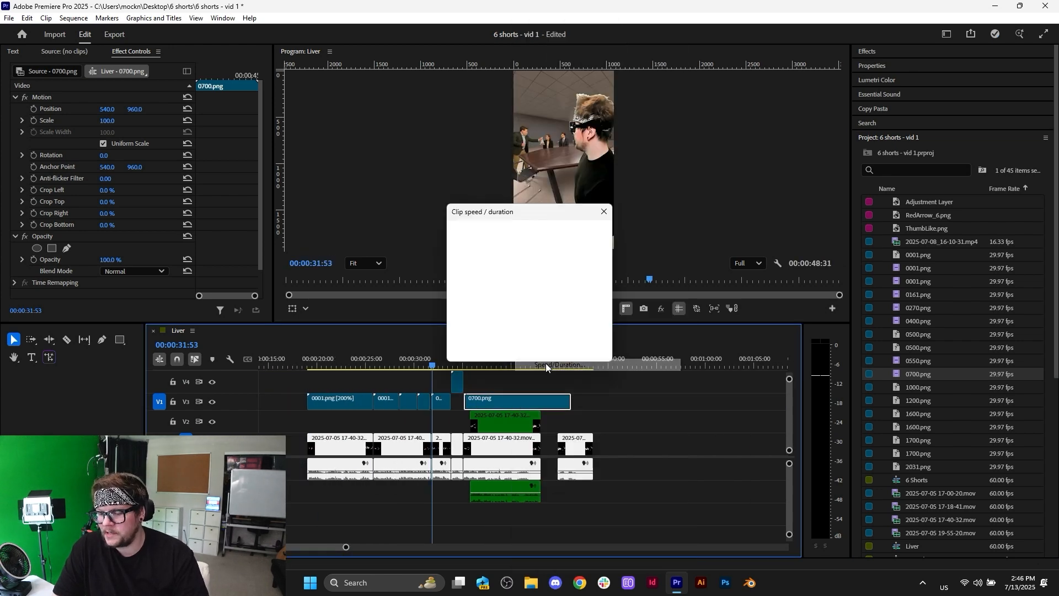
pyautogui.write('200')
pyautogui.press('Return')
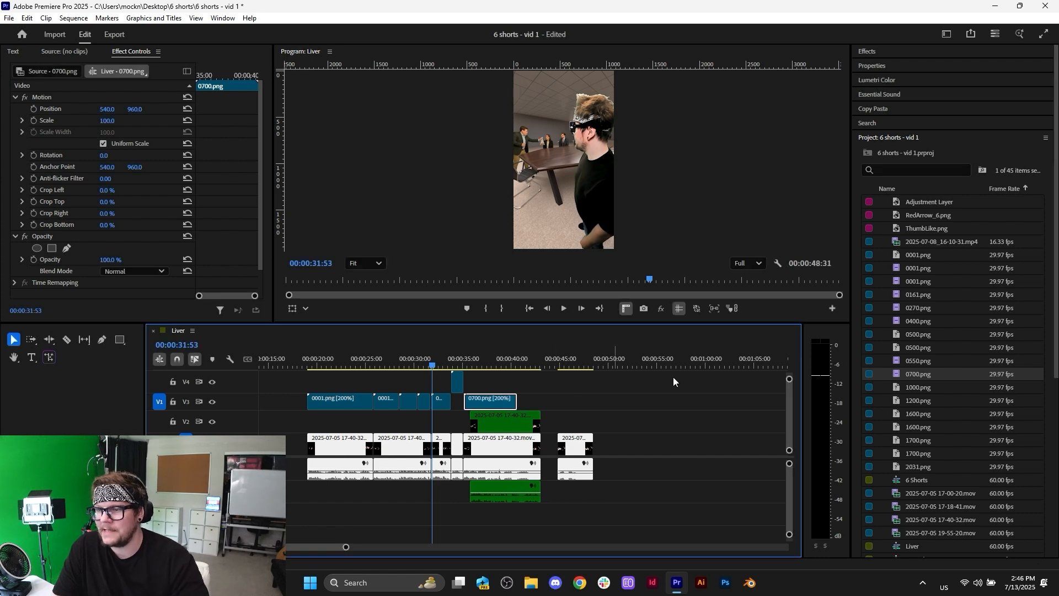
# - Import the image sequence starting at 1031.png from Animation folder 7-2
pyautogui.rightClick(984, 152)
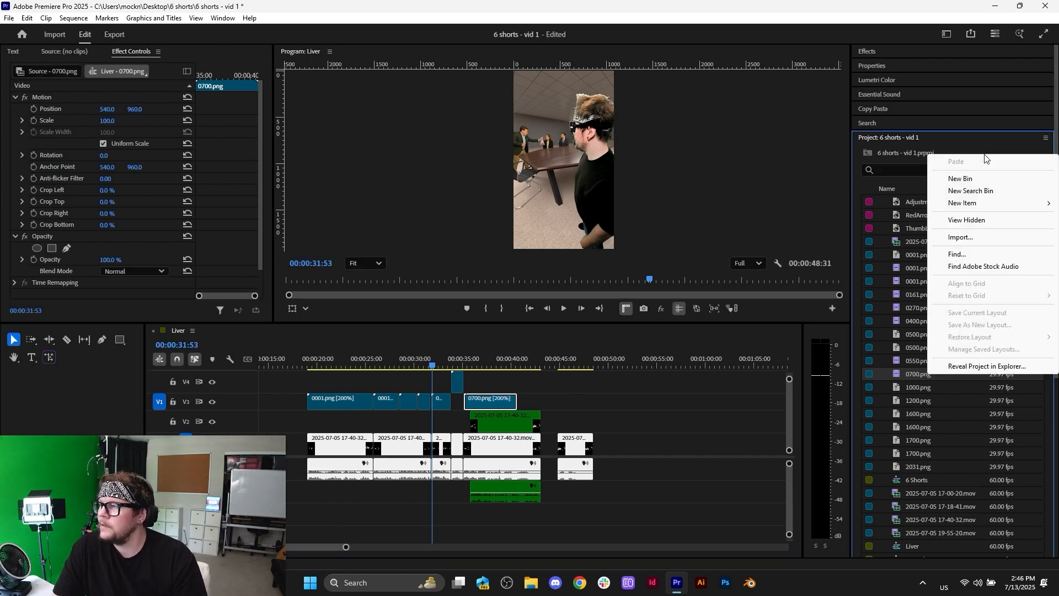
pyautogui.click(988, 239)
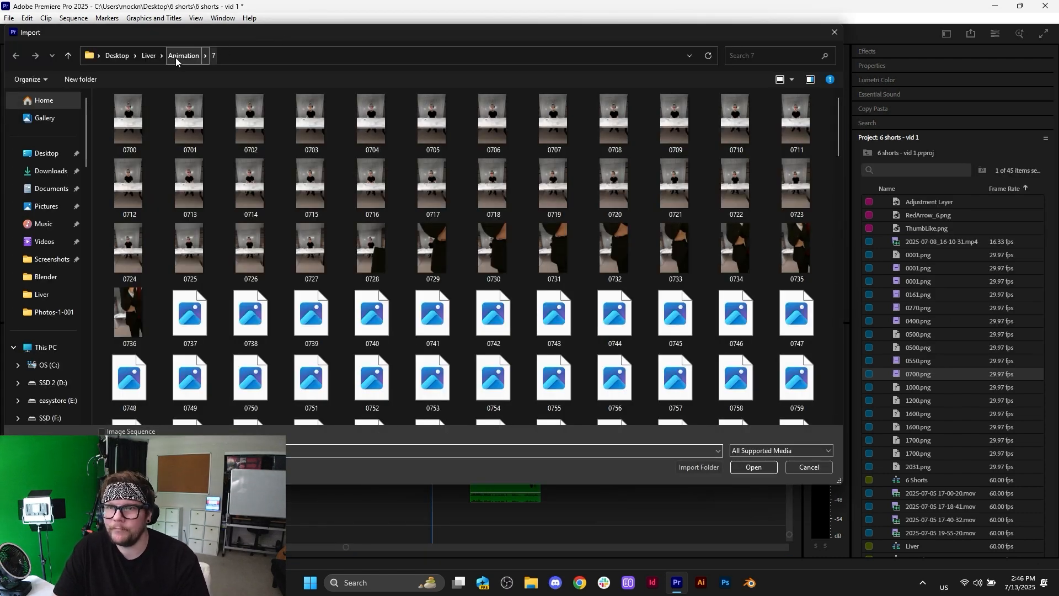
pyautogui.click(182, 55)
pyautogui.doubleClick(163, 222)
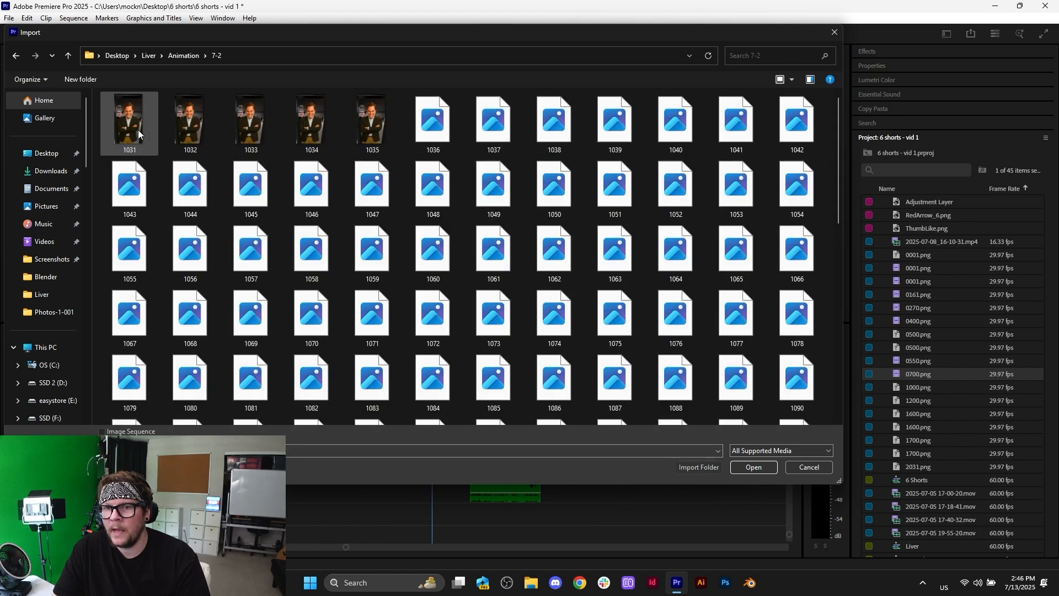
pyautogui.click(753, 467)
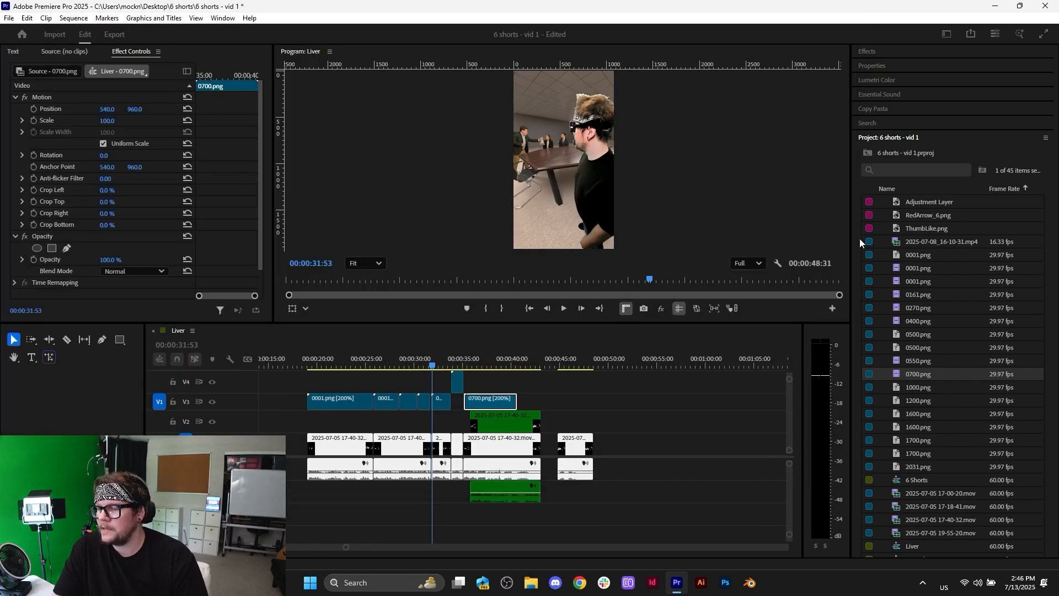
# - Place the 1031.png sequence on V4, starting where the 0700.png clip ends, and set its speed to 200%
pyautogui.moveTo(784, 386); pyautogui.dragTo(526, 392)
pyautogui.scroll(3, 529, 391)
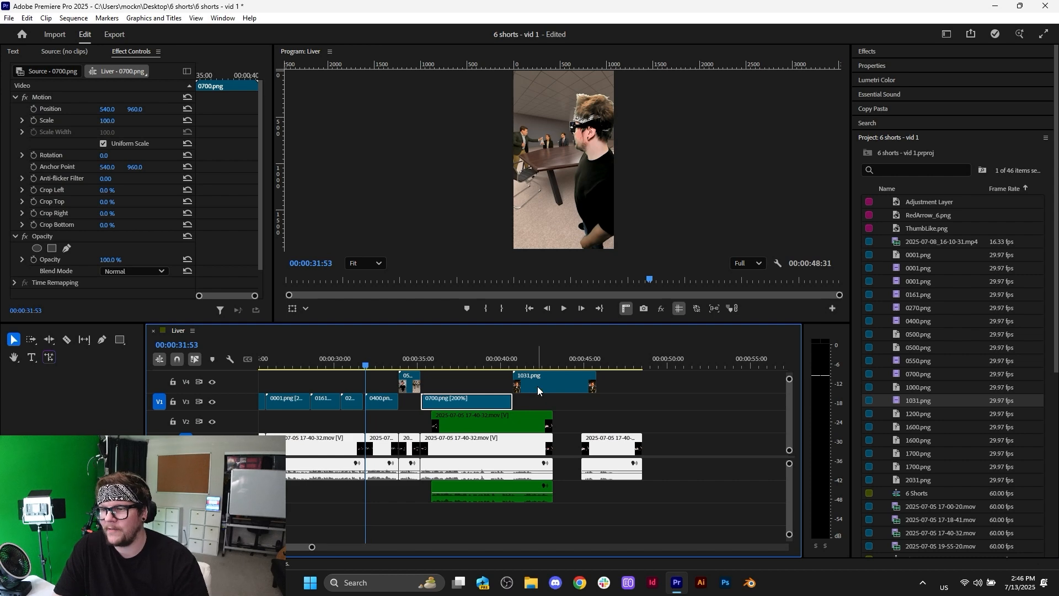
pyautogui.rightClick(538, 391)
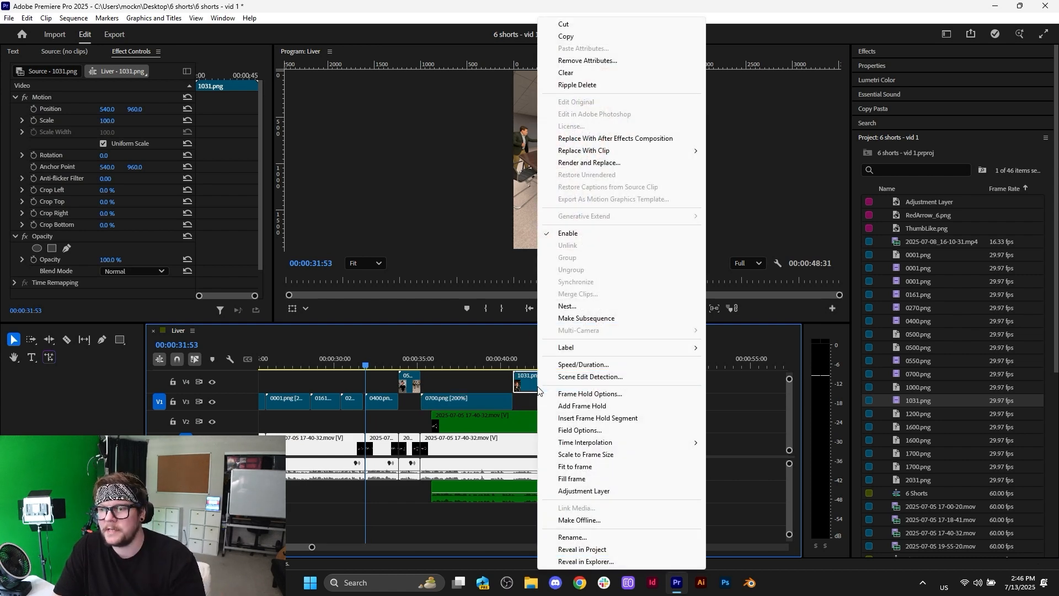
pyautogui.click(560, 365)
pyautogui.write('200')
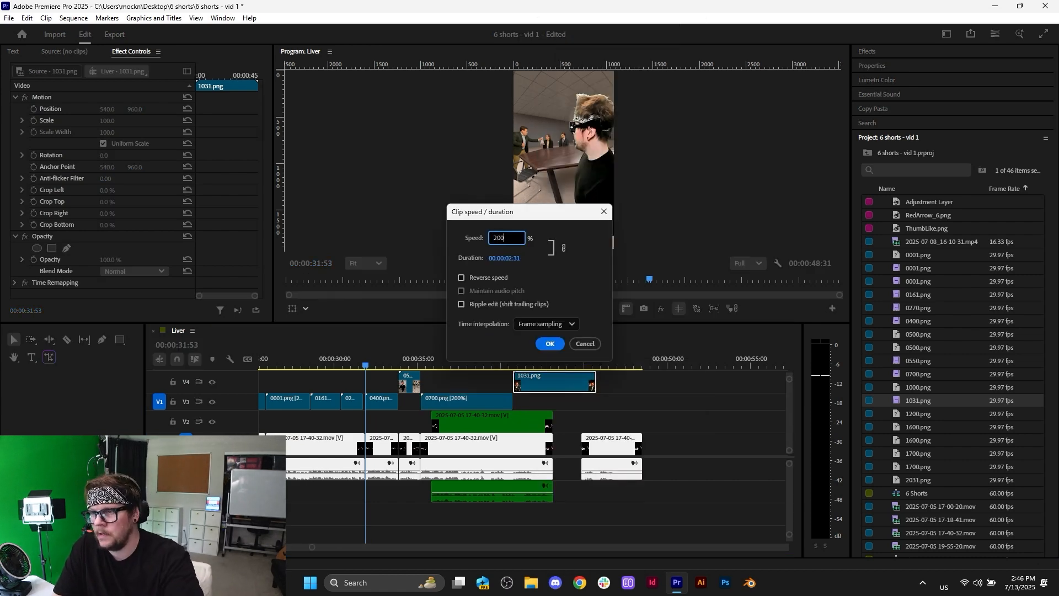
pyautogui.press('Return')
# - Play back the Liver sequence from the start of the first 0001.png clip to the beginning of the 0400.png clip
pyautogui.scroll(2, 547, 436)
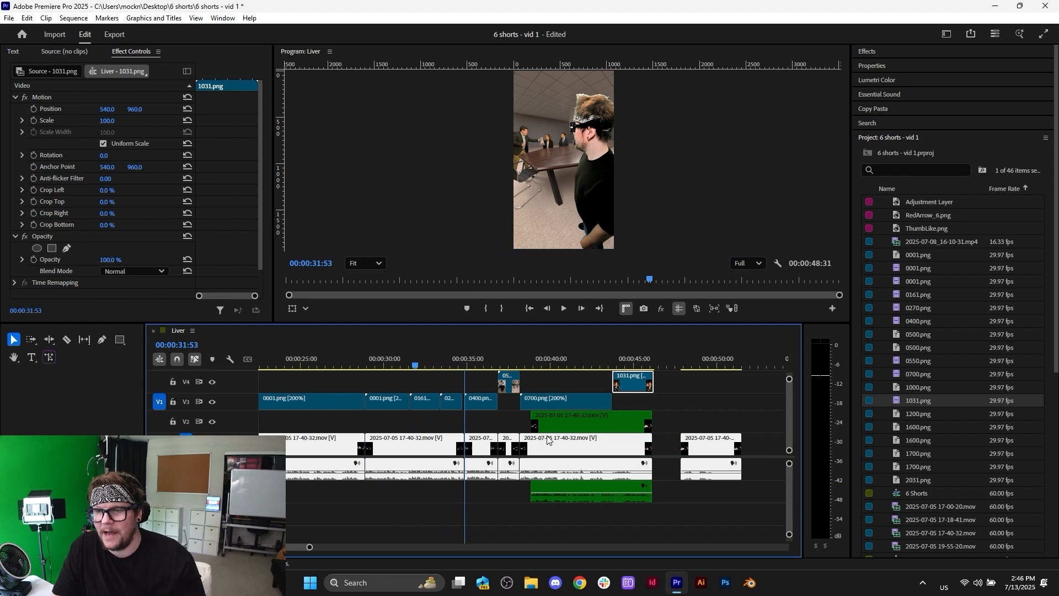
pyautogui.scroll(8, 548, 436)
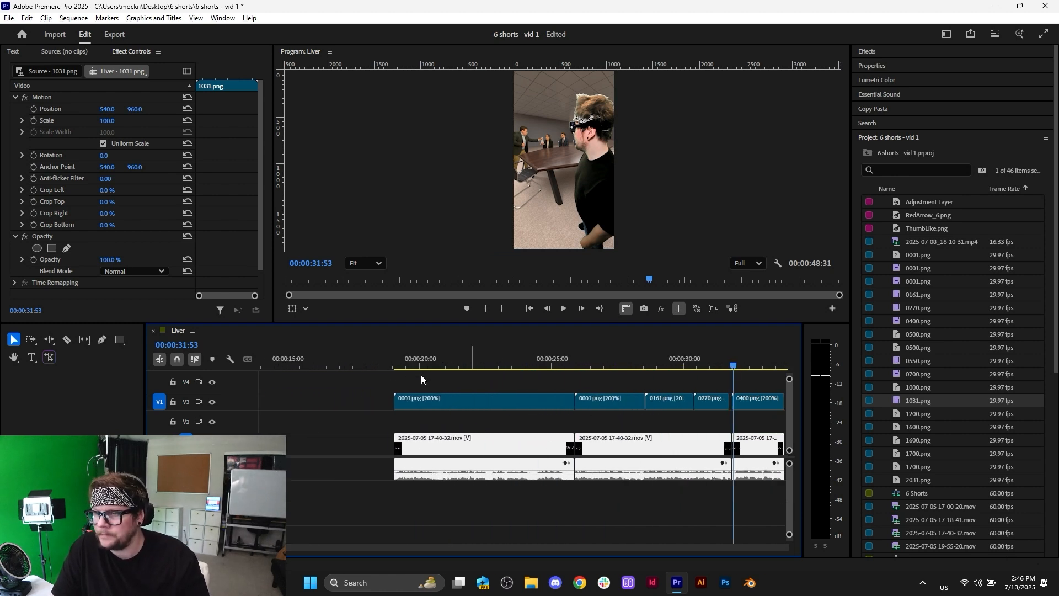
pyautogui.click(398, 366)
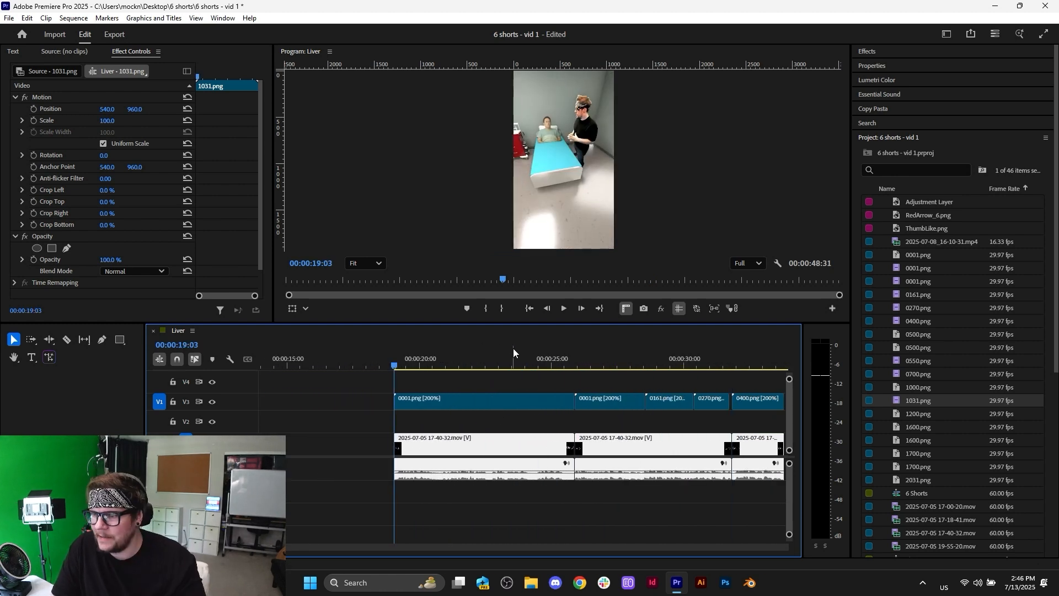
pyautogui.press('space')
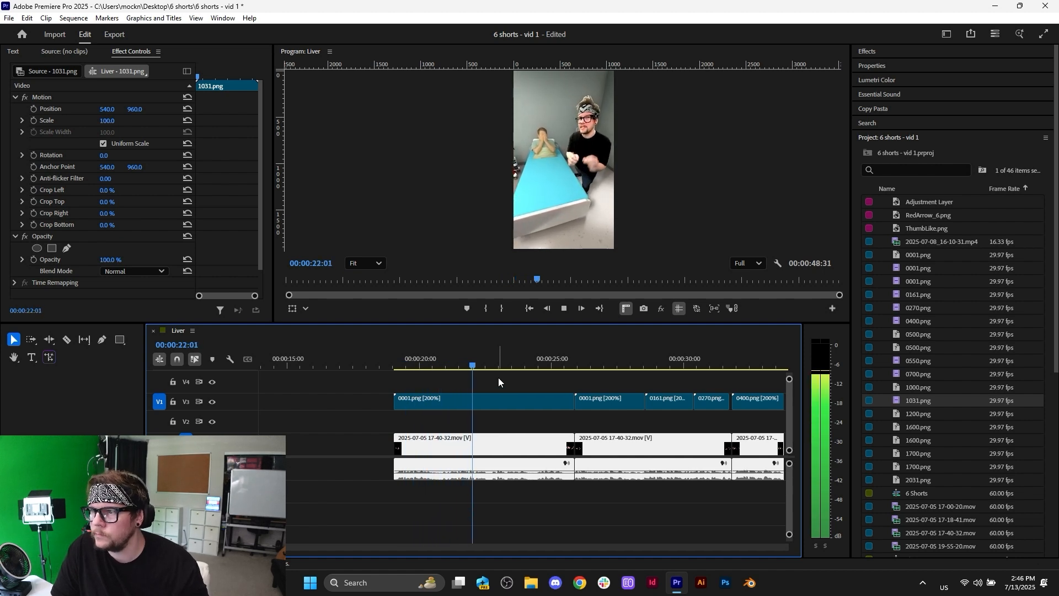
pyautogui.press('space')
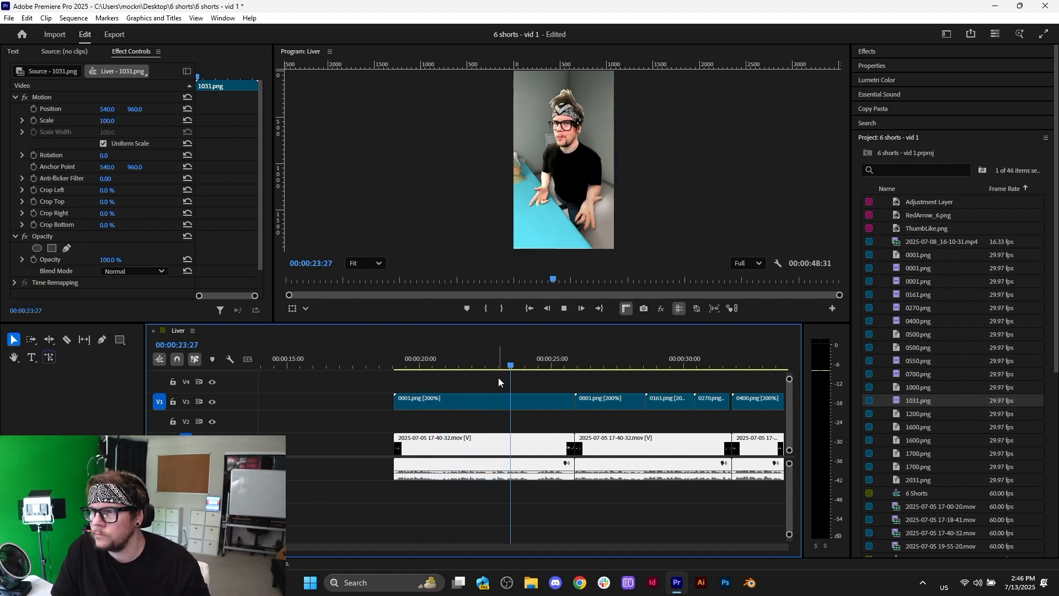
pyautogui.press('space')
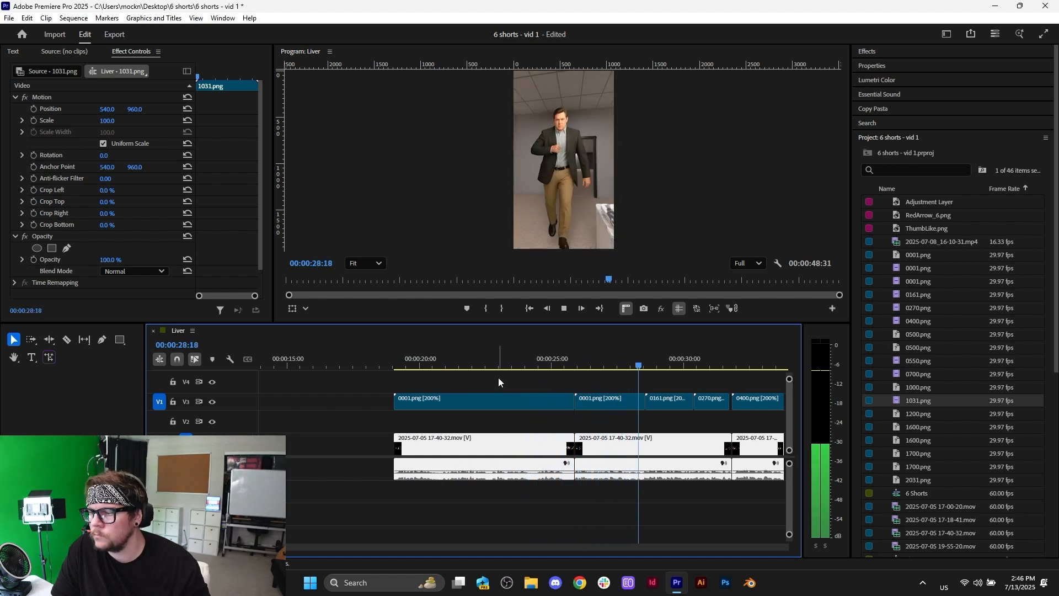
pyautogui.press('space')
pyautogui.scroll(-3, 634, 402)
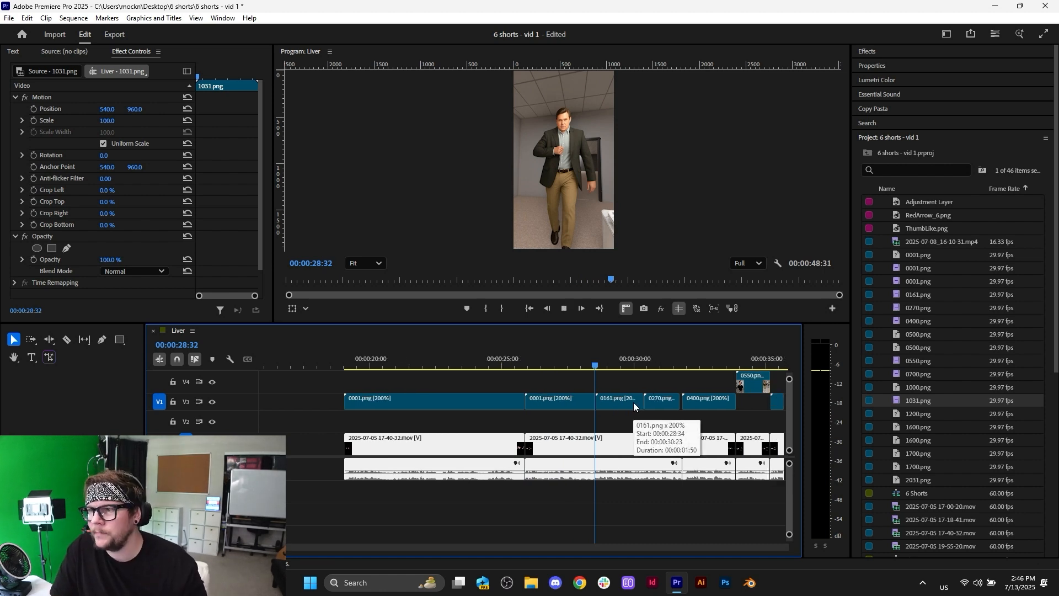
pyautogui.press('space')
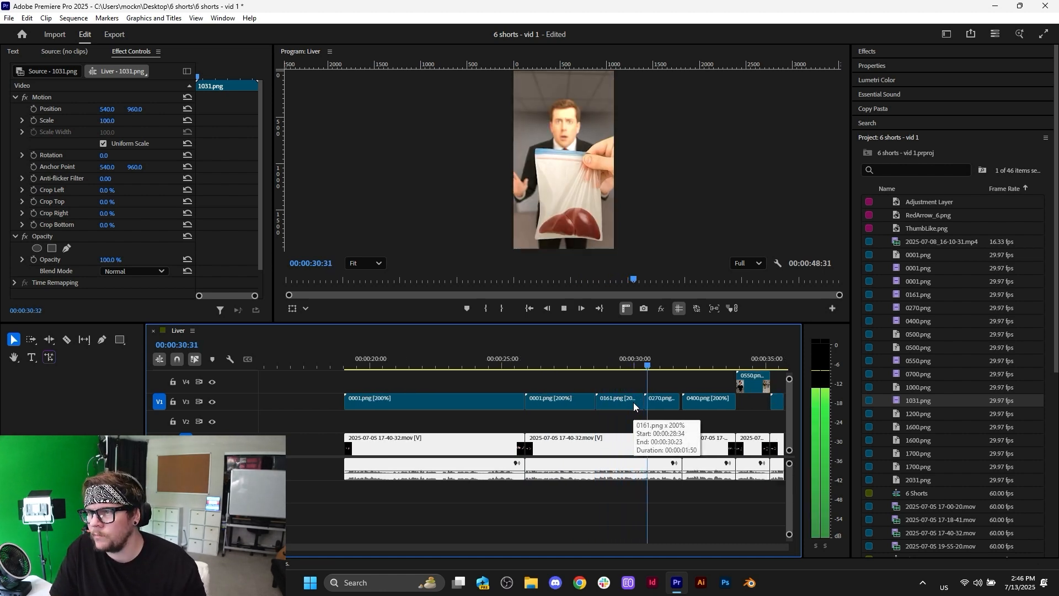
pyautogui.press('space')
pyautogui.scroll(-4, 636, 411)
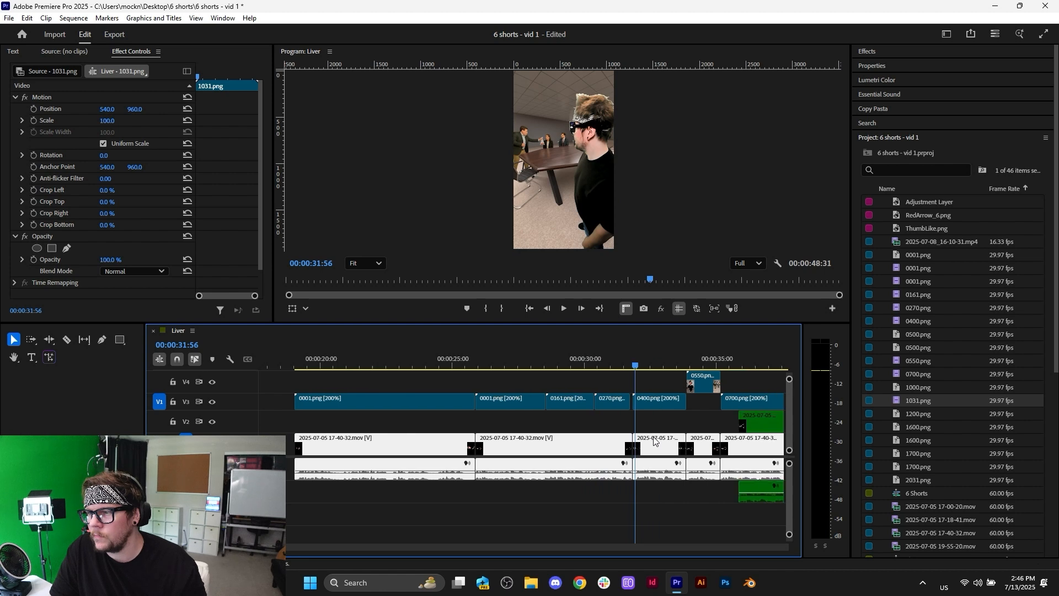
# - Trim the start of the footage beneath 0400.png and shift it together with 0400.png earlier to close the gap after 0270.png
pyautogui.scroll(5, 638, 433)
pyautogui.moveTo(544, 368); pyautogui.dragTo(473, 382)
pyautogui.press('space')
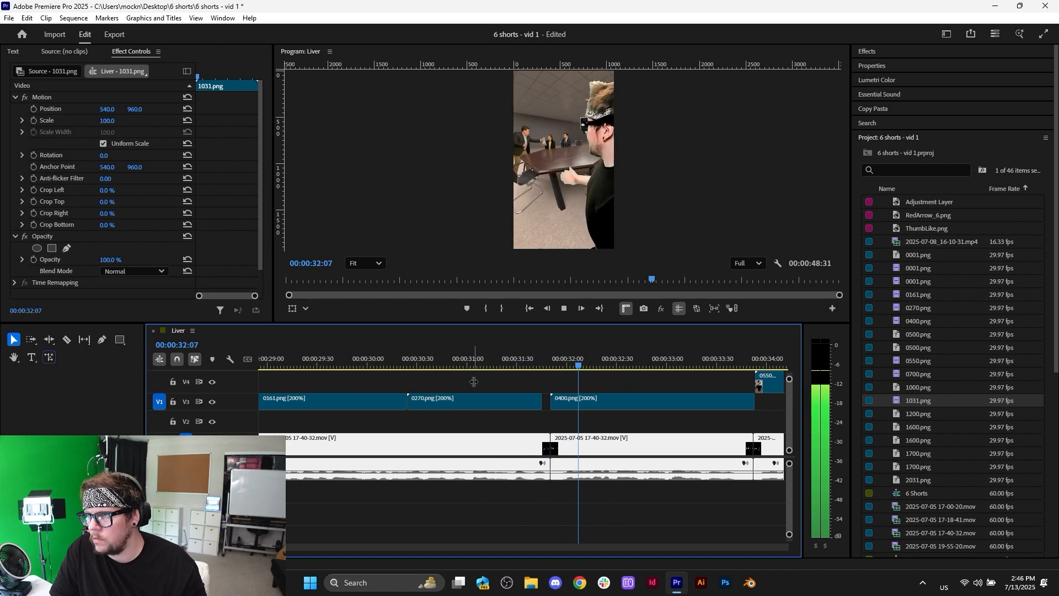
pyautogui.click(556, 367)
pyautogui.moveTo(557, 367); pyautogui.dragTo(565, 370)
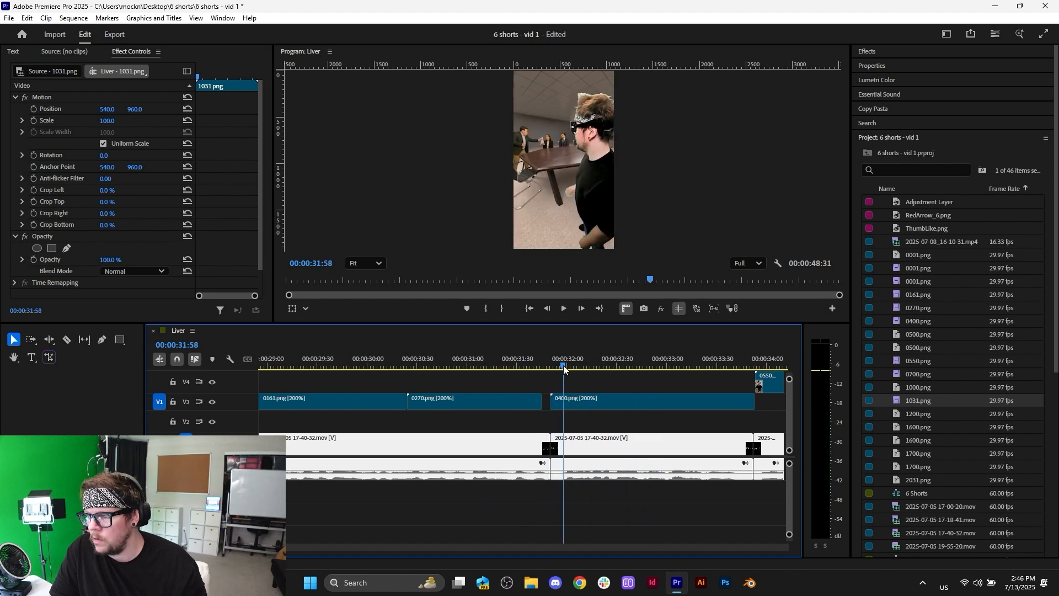
pyautogui.click(603, 406)
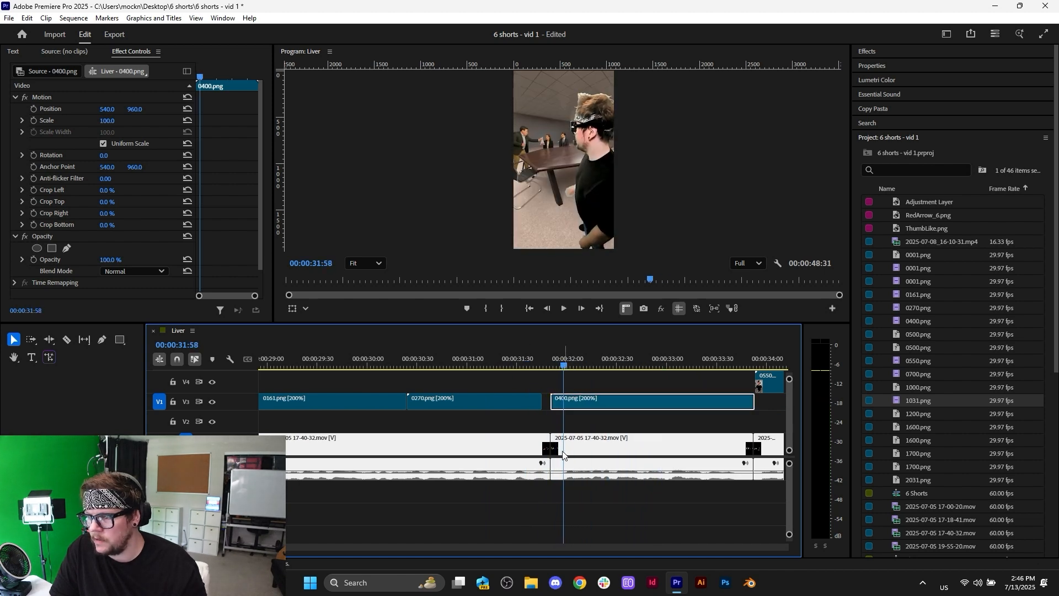
pyautogui.scroll(3, 554, 461)
pyautogui.moveTo(543, 448); pyautogui.dragTo(572, 448)
pyautogui.moveTo(617, 381); pyautogui.dragTo(655, 447)
pyautogui.moveTo(624, 406); pyautogui.dragTo(597, 403)
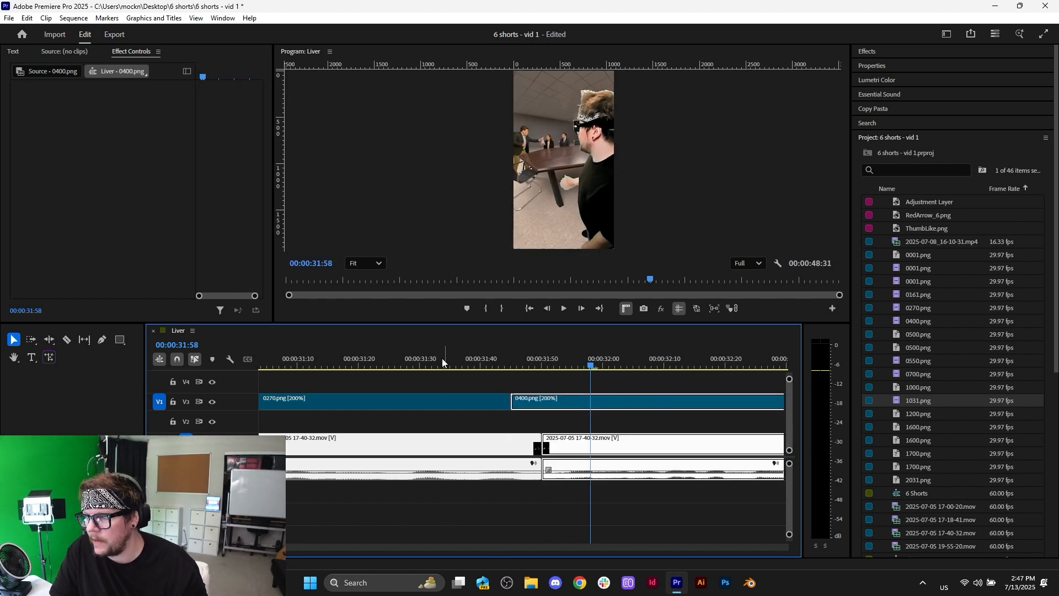
# - Play back the 0400.png section and ripple delete the gap between its footage and the footage beneath 0550.png
pyautogui.click(442, 360)
pyautogui.press('space')
pyautogui.scroll(-3, 509, 476)
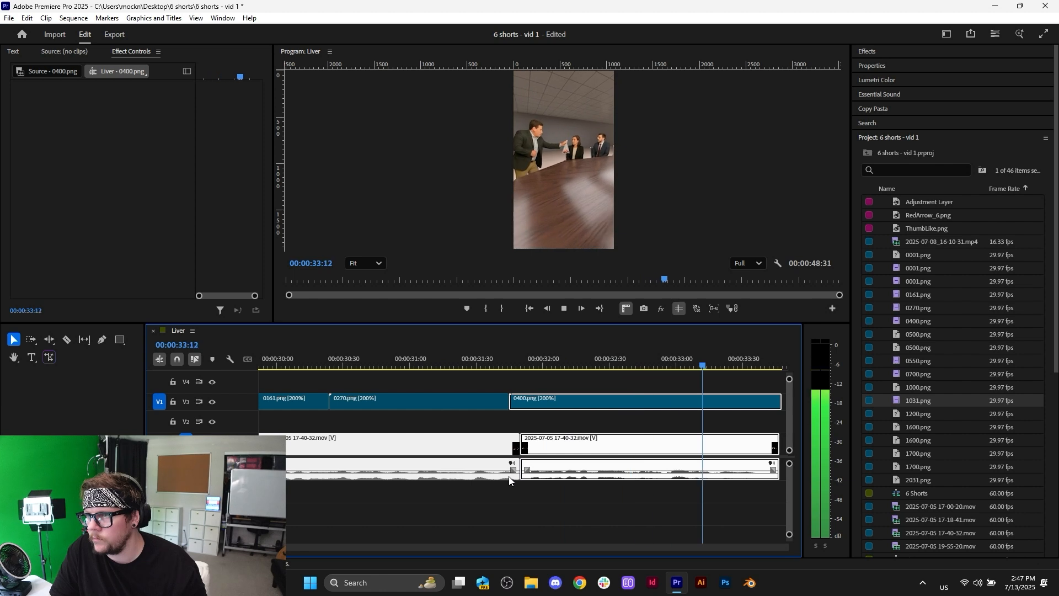
pyautogui.scroll(-3, 509, 476)
pyautogui.press('space')
pyautogui.click(627, 364)
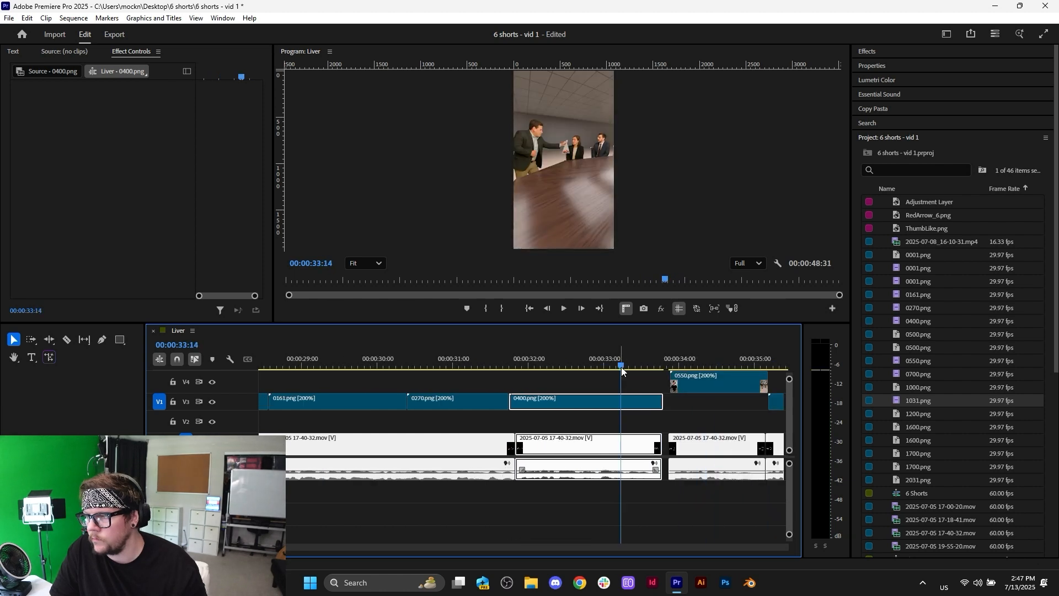
pyautogui.scroll(4, 651, 495)
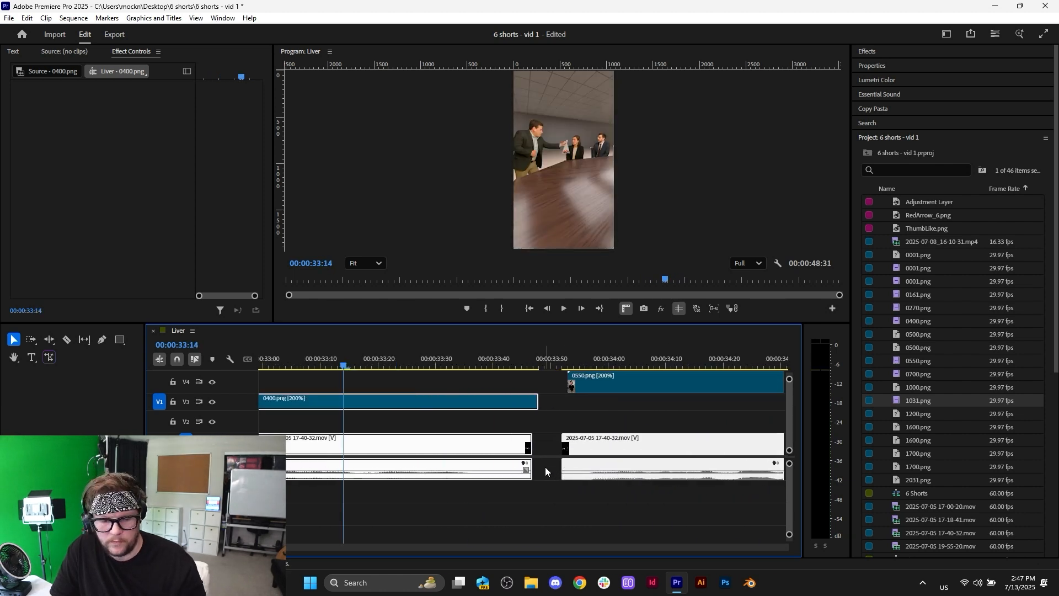
pyautogui.click(545, 467)
pyautogui.press('Delete')
# - Play the cut from 0400.png into 0550.png and inspect the frame at 00:00:34:39 in a temporarily enlarged preview
pyautogui.click(453, 358)
pyautogui.press('space')
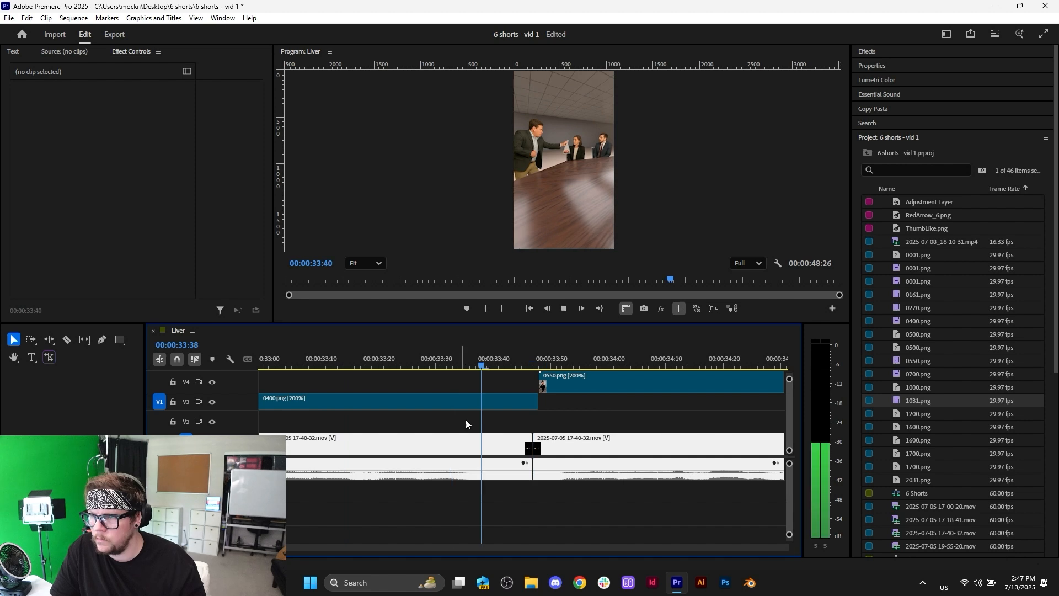
pyautogui.scroll(-3, 469, 433)
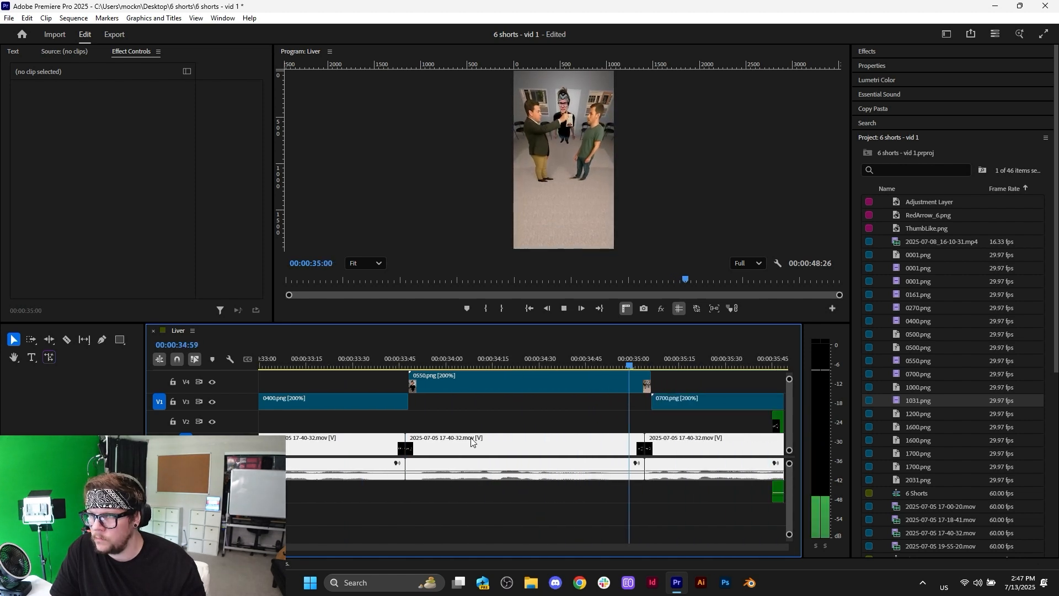
pyautogui.press('space')
pyautogui.scroll(-1, 471, 442)
pyautogui.moveTo(453, 365); pyautogui.dragTo(534, 361)
pyautogui.moveTo(548, 324); pyautogui.dragTo(548, 404)
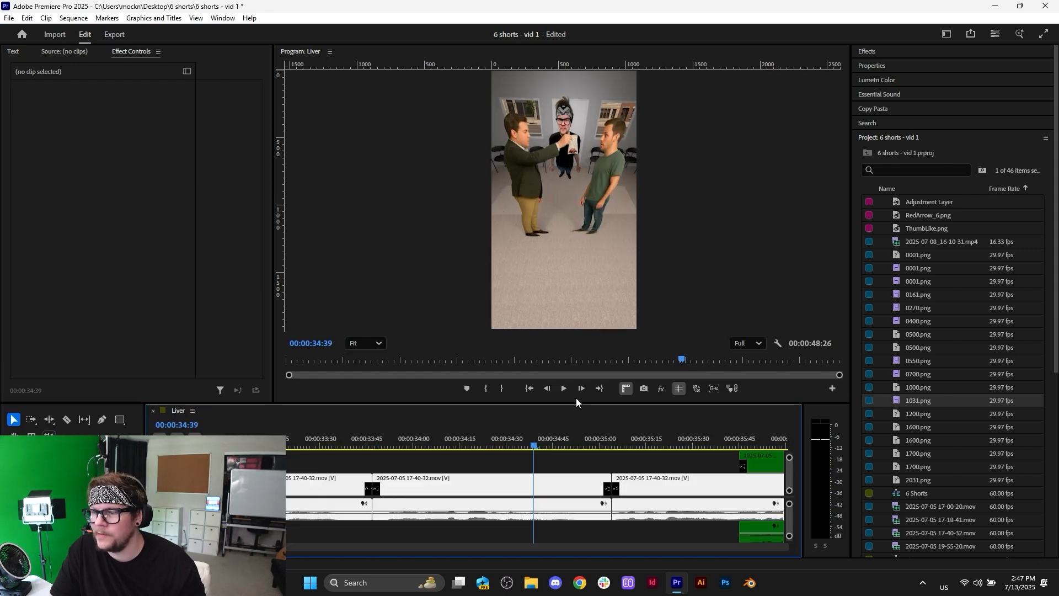
pyautogui.moveTo(576, 403); pyautogui.dragTo(582, 315)
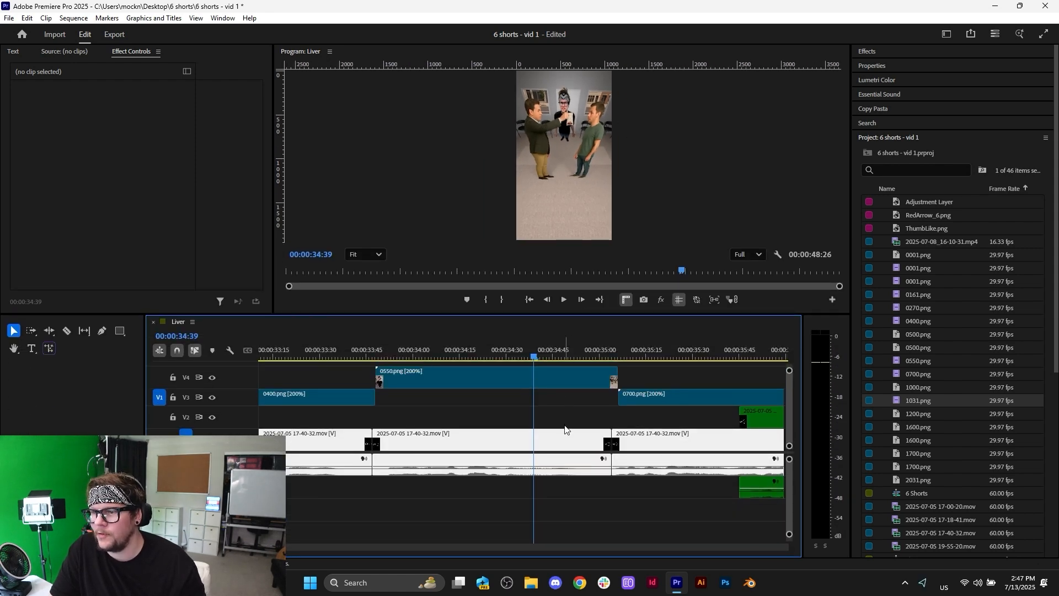
# - Replay the 0550.png clip from the end of 0400.png and stop on the frame at 00:00:34:50
pyautogui.scroll(-2, 561, 422)
pyautogui.scroll(-3, 551, 413)
pyautogui.click(383, 372)
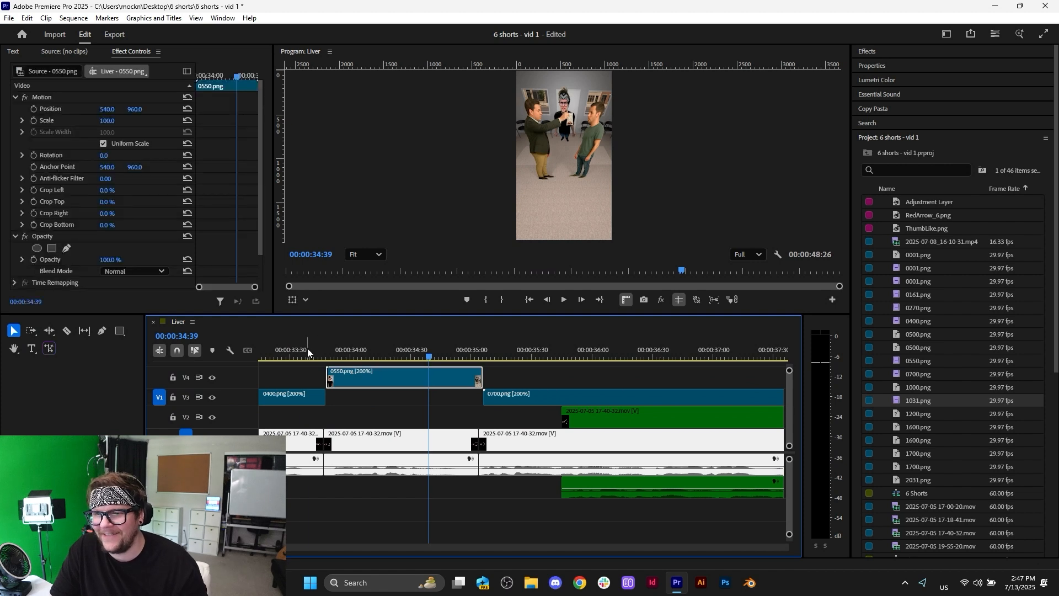
pyautogui.click(307, 349)
pyautogui.press('space')
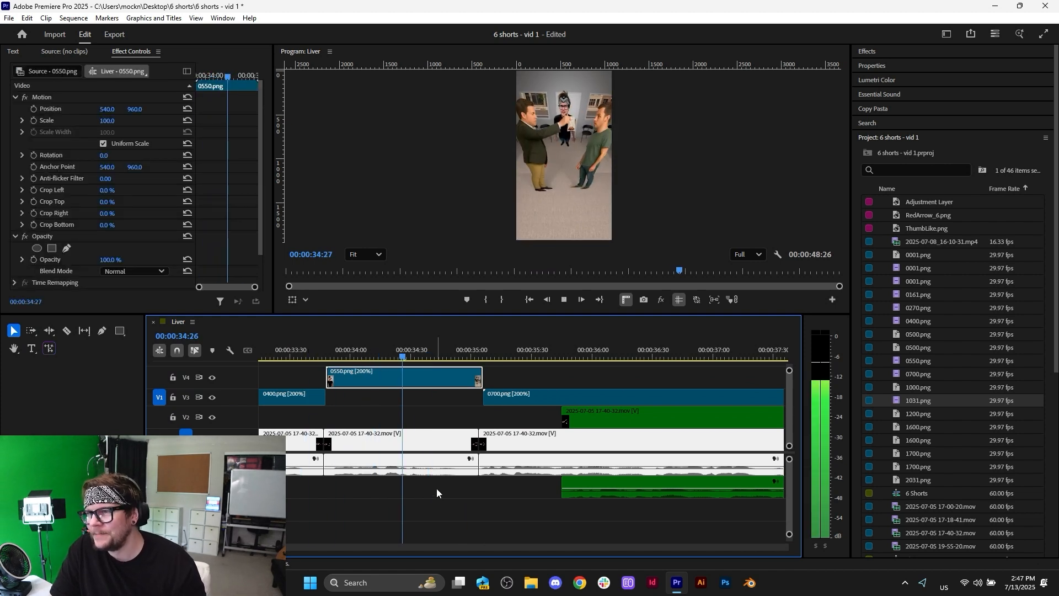
pyautogui.press('space')
pyautogui.click(421, 347)
pyautogui.press('space')
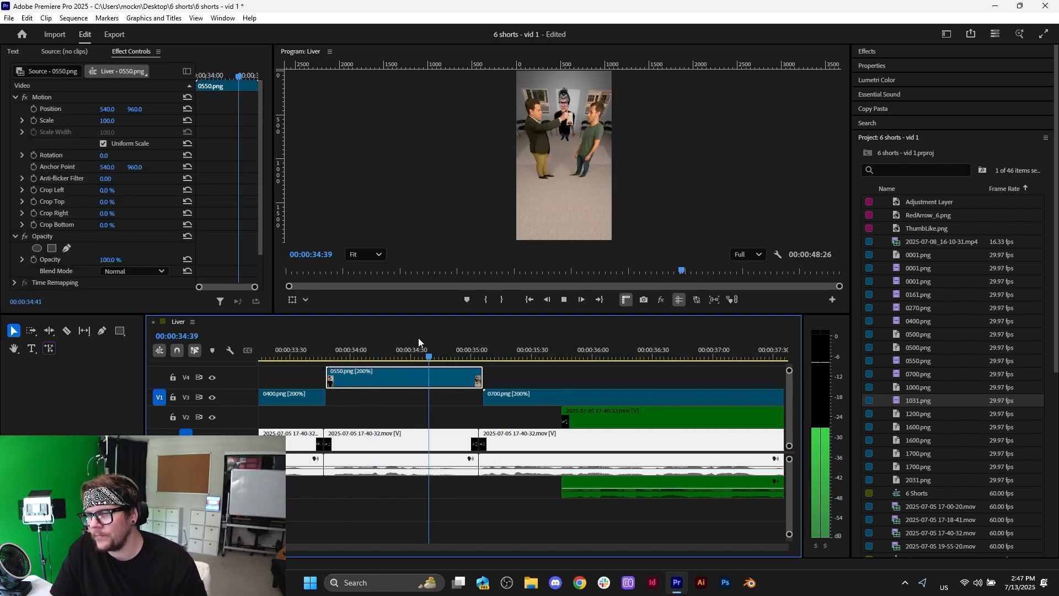
pyautogui.press('space')
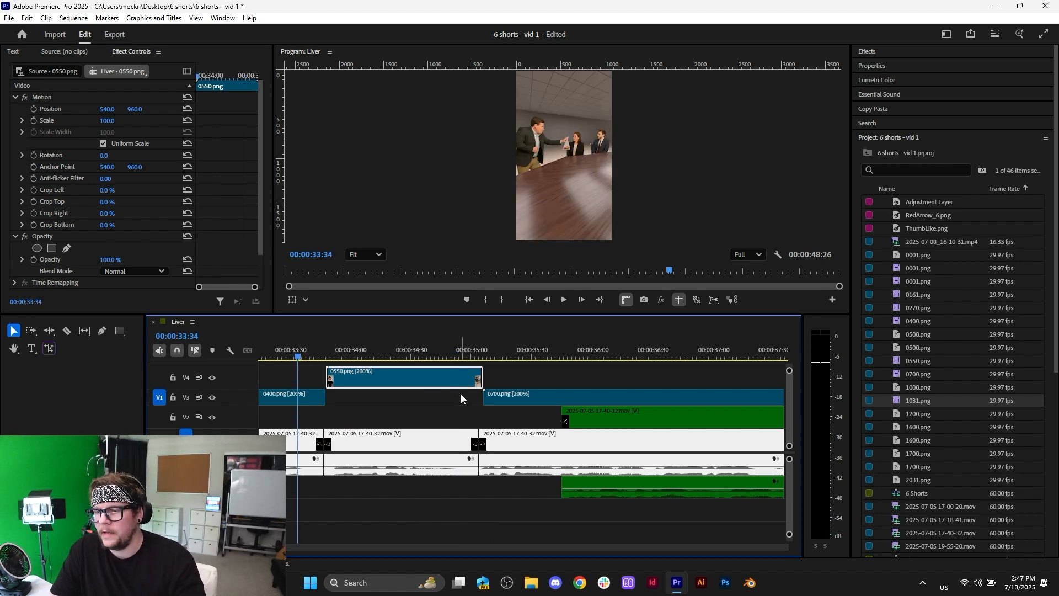
pyautogui.press('space')
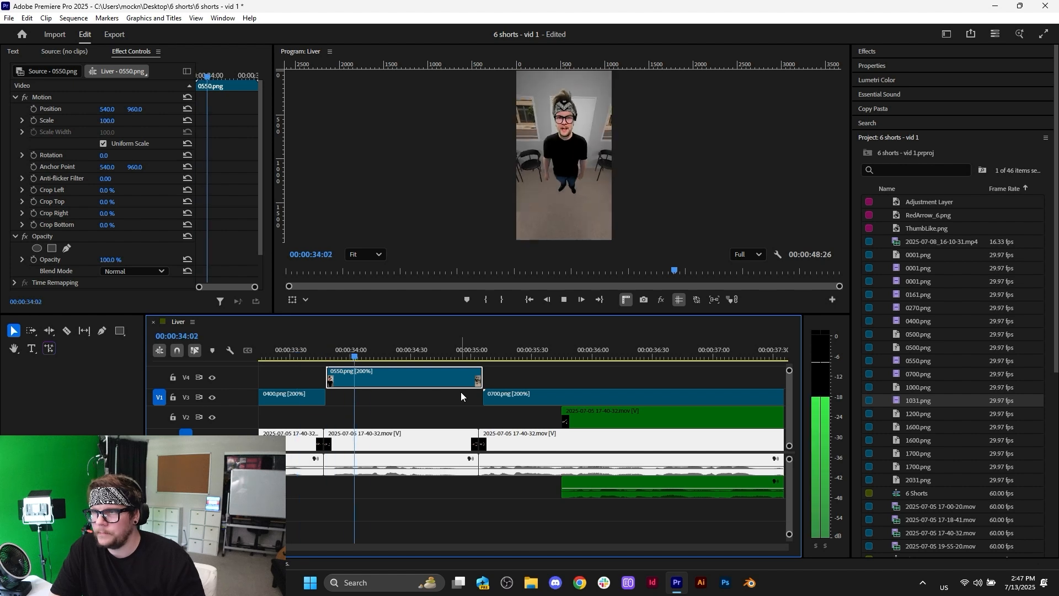
pyautogui.press('space')
pyautogui.click(453, 357)
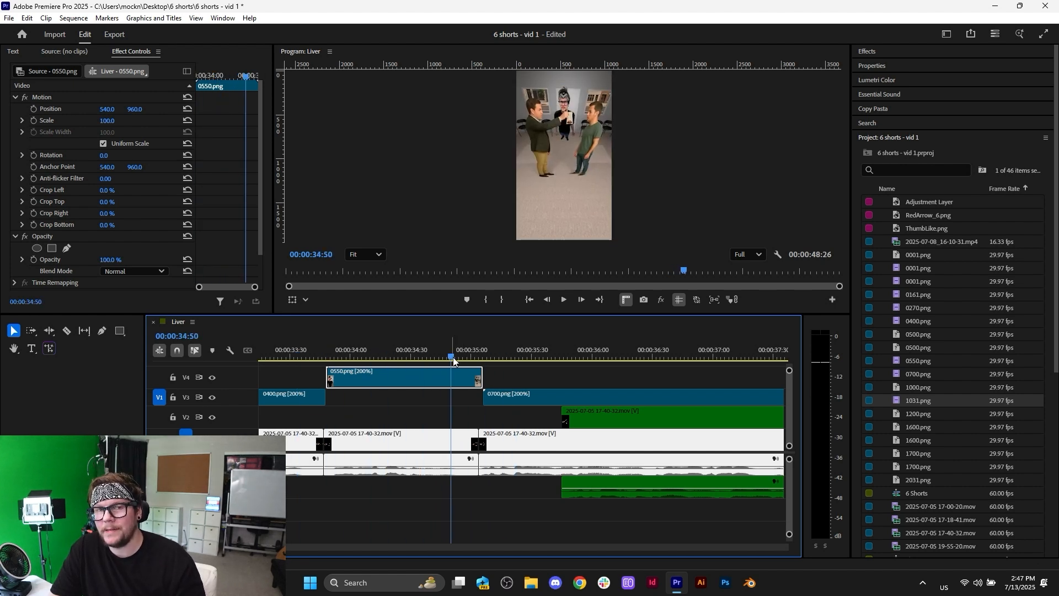
# - Shift 0700.png, 1031.png and their footage and audio clips earlier together so they overlap the tail of the 0550.png section
pyautogui.scroll(-1, 563, 456)
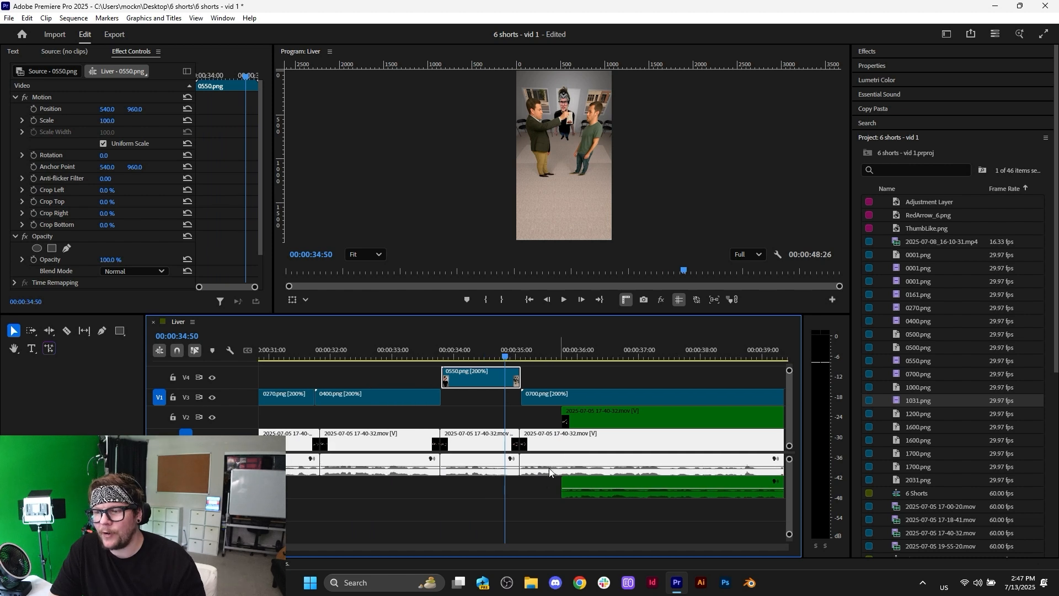
pyautogui.scroll(-2, 509, 482)
pyautogui.scroll(-1, 508, 482)
pyautogui.moveTo(705, 375); pyautogui.dragTo(541, 506)
pyautogui.scroll(5, 452, 462)
pyautogui.moveTo(596, 450); pyautogui.dragTo(552, 450)
pyautogui.scroll(-3, 478, 496)
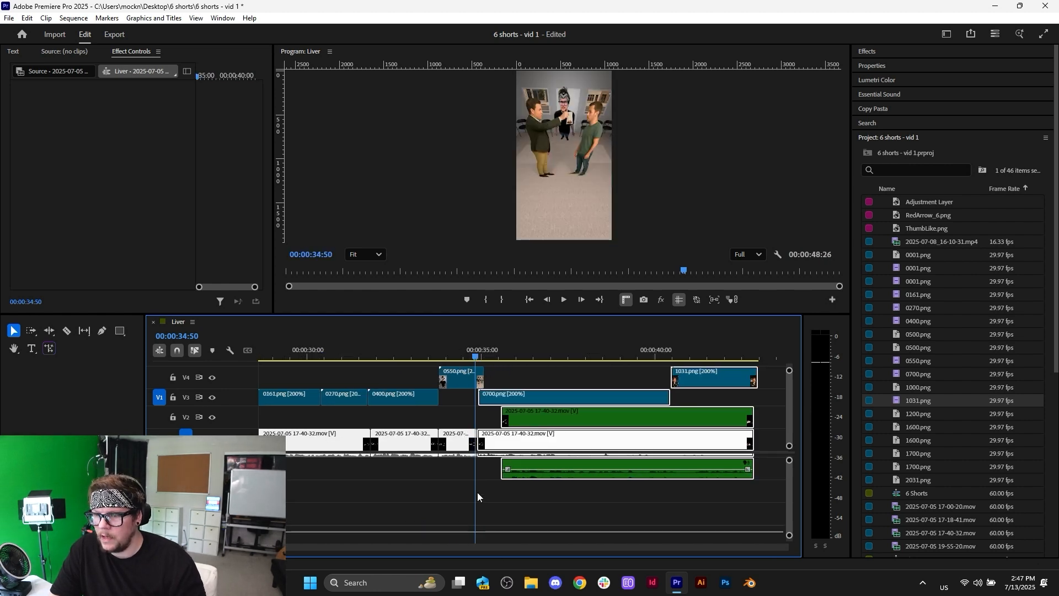
# - Play back the cut from 0550.png into 0700.png and continue to the shot of the oversized check
pyautogui.press('space')
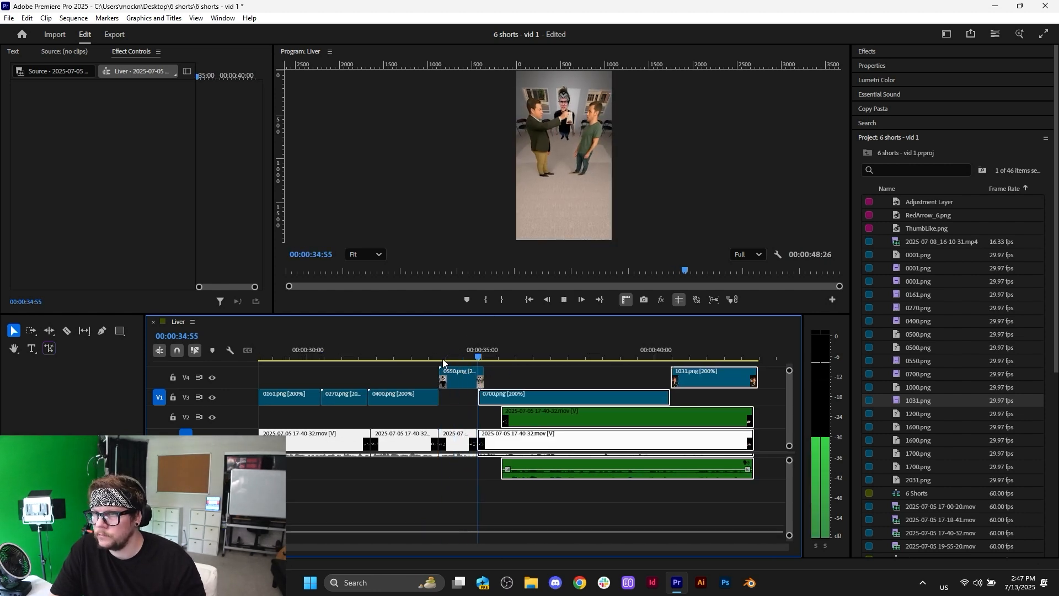
pyautogui.press('space')
pyautogui.scroll(2, 506, 415)
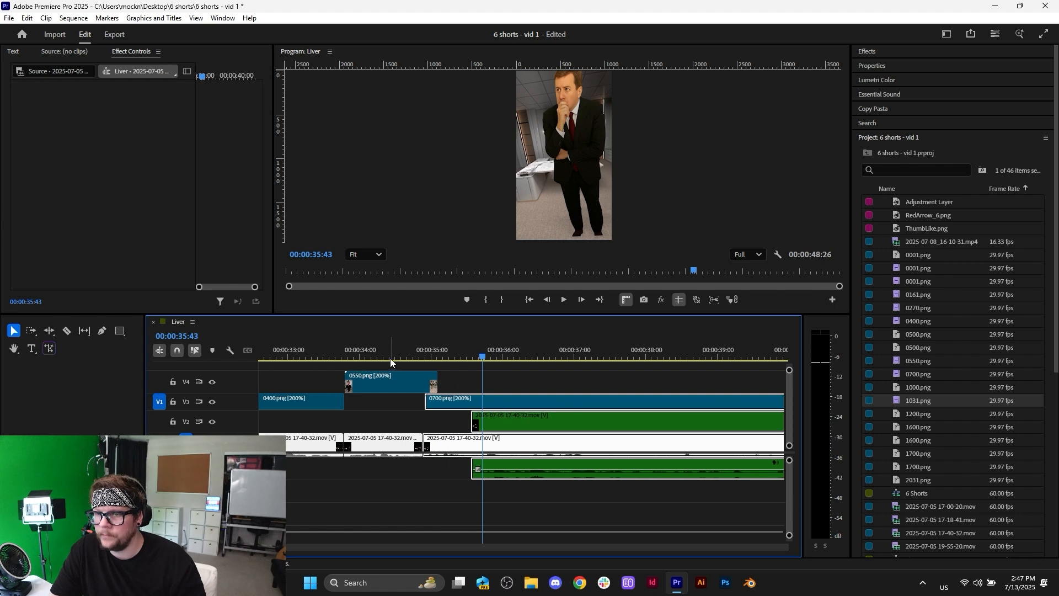
pyautogui.click(379, 339)
pyautogui.press('space')
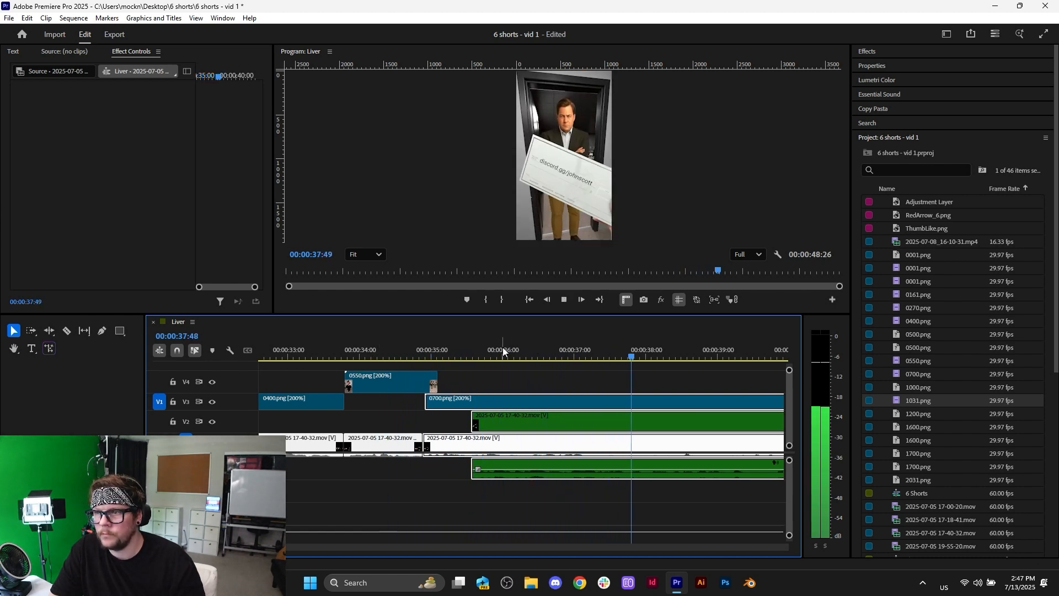
pyautogui.press('space')
# - Inspect the check close up at 00:00:37:50 in the preview and replay the 0700.png shot leading up to it
pyautogui.click(667, 357)
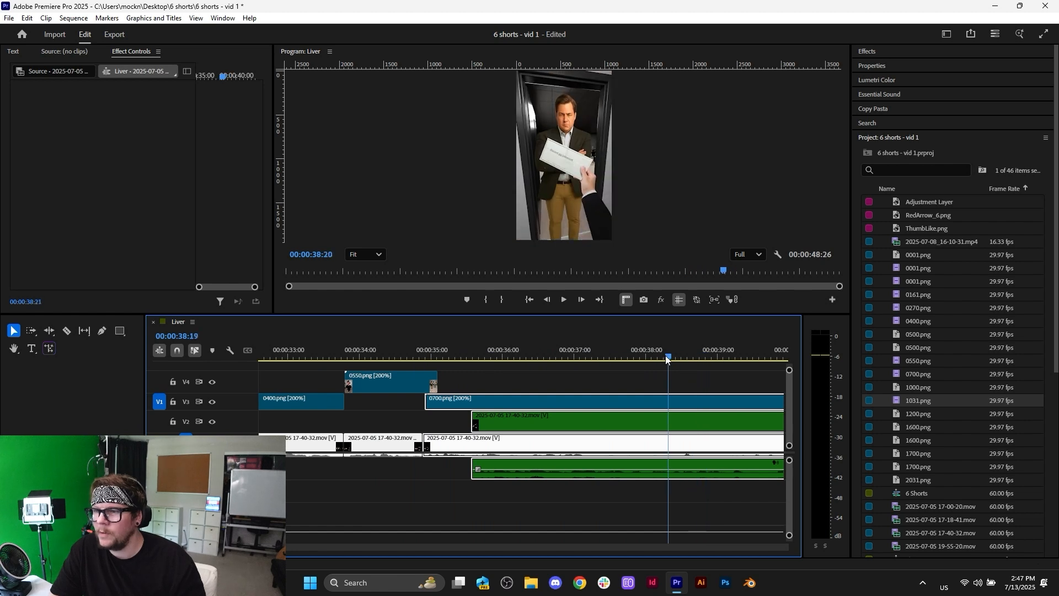
pyautogui.moveTo(666, 355); pyautogui.dragTo(633, 357)
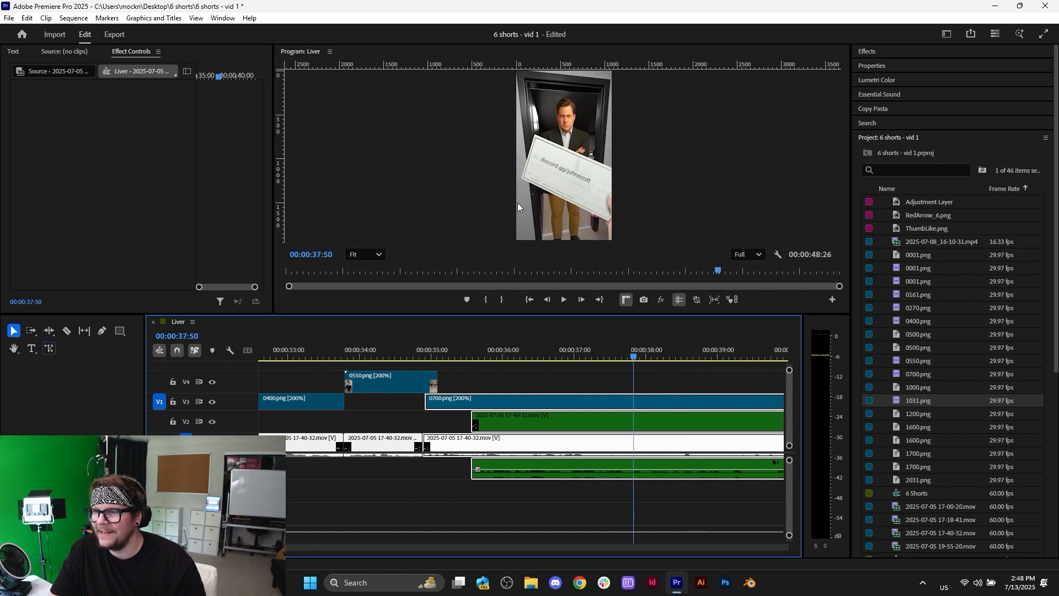
pyautogui.scroll(5, 531, 211)
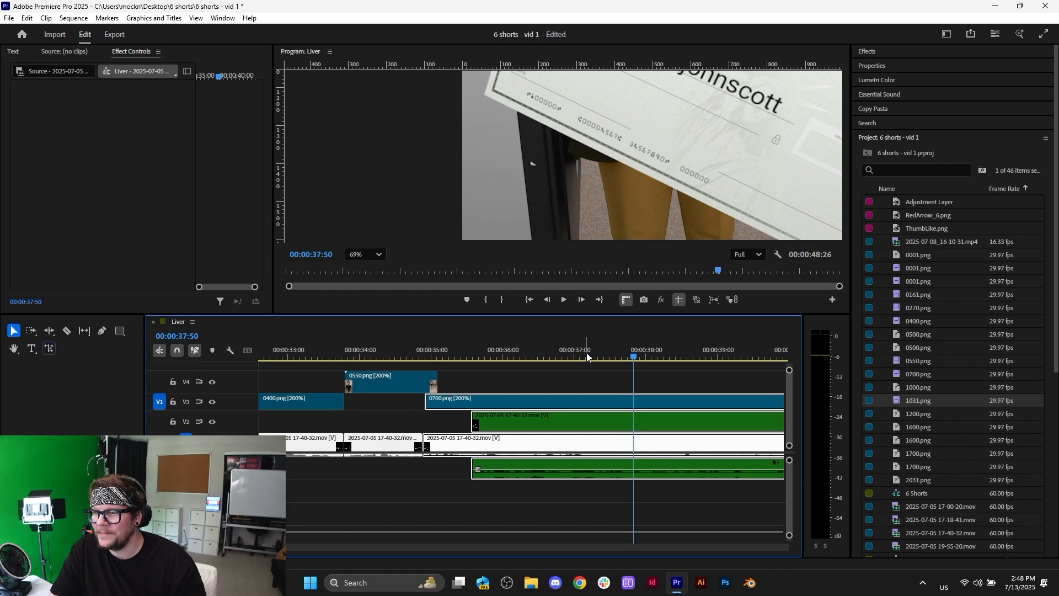
pyautogui.scroll(-5, 601, 186)
pyautogui.click(561, 357)
pyautogui.press('space')
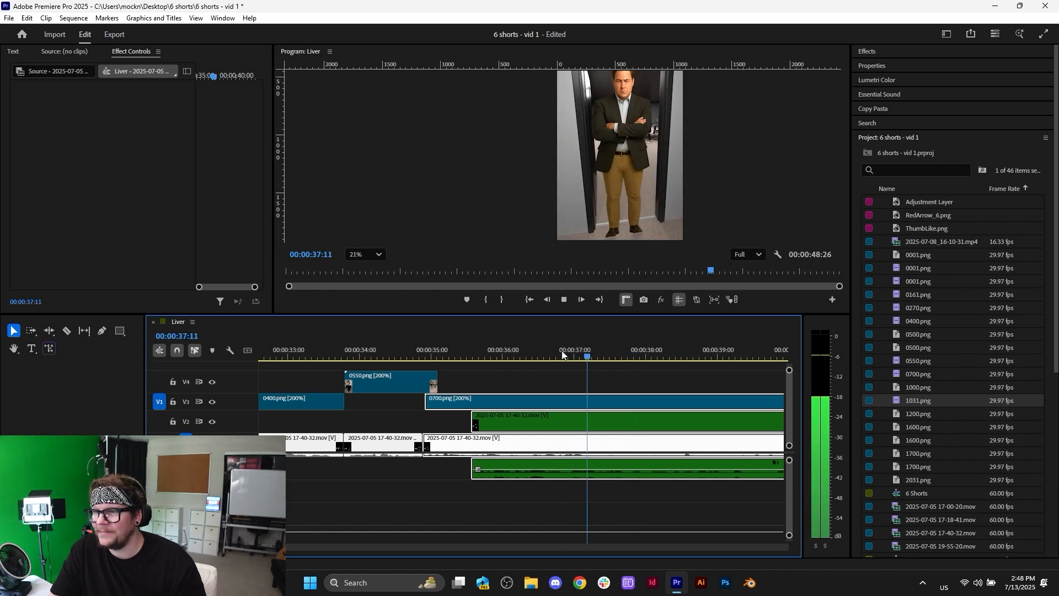
# - Replay the 0700.png shot past the check and return to the frame at 00:00:38:37
pyautogui.press('space')
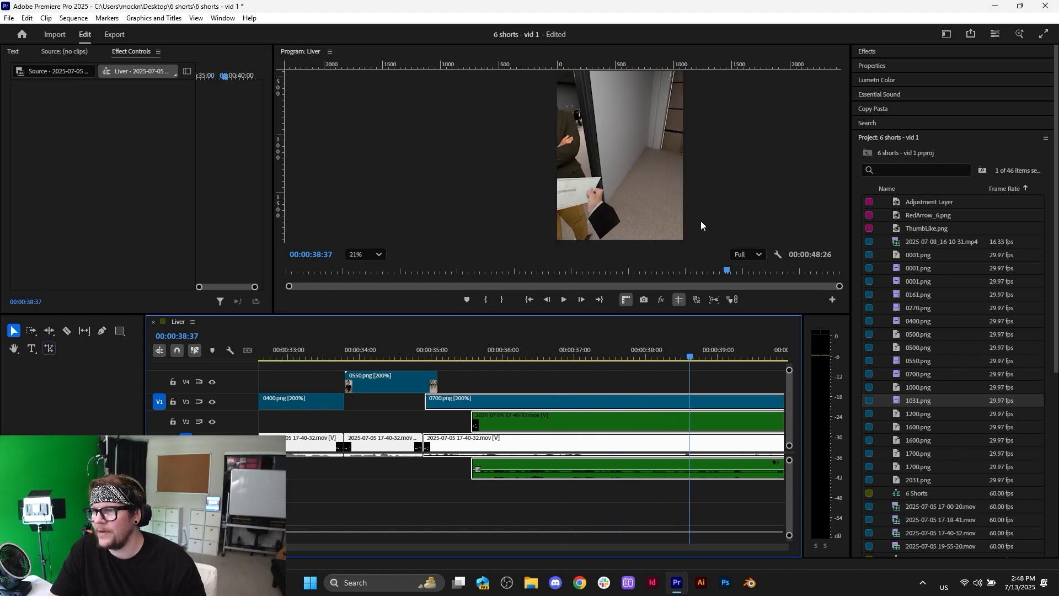
pyautogui.click(607, 359)
pyautogui.press('space')
pyautogui.scroll(-3, 621, 214)
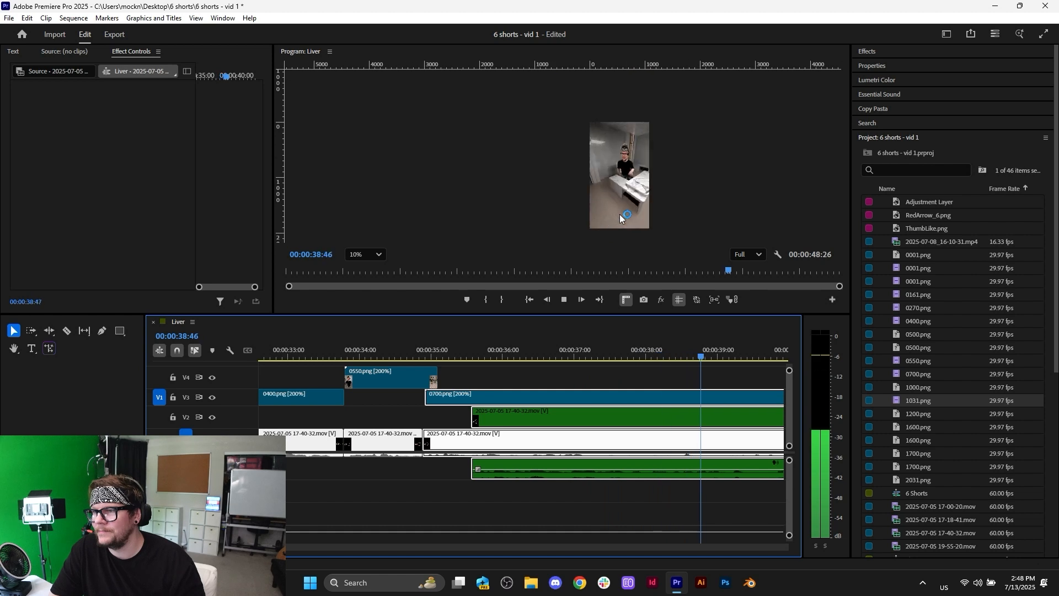
pyautogui.press('space')
pyautogui.moveTo(637, 356); pyautogui.dragTo(691, 350)
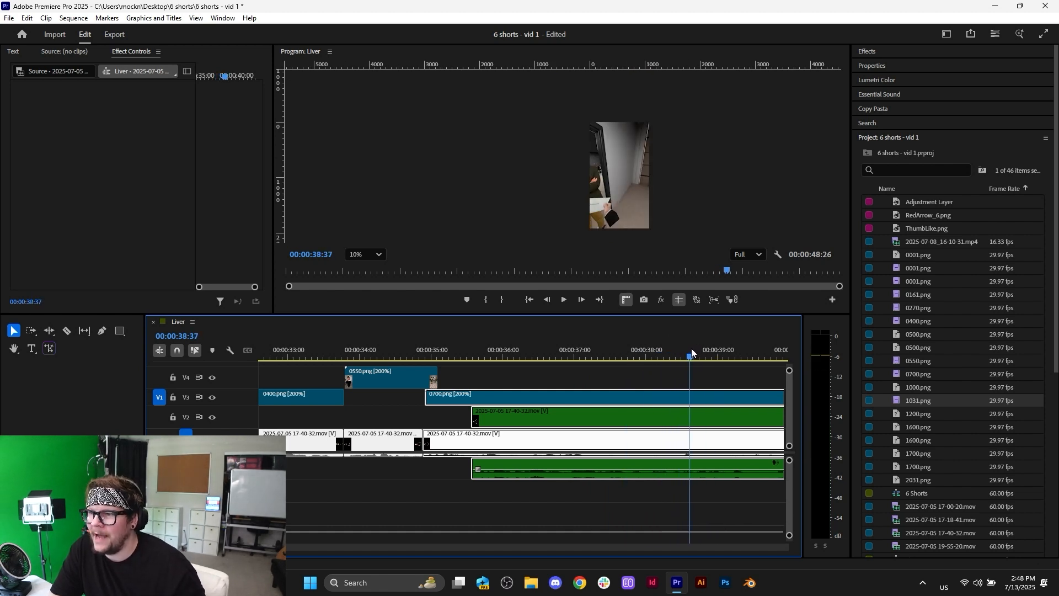
# - Inspect the hand holding the check close up in the preview and reset the preview zoom to Fit
pyautogui.scroll(4, 601, 233)
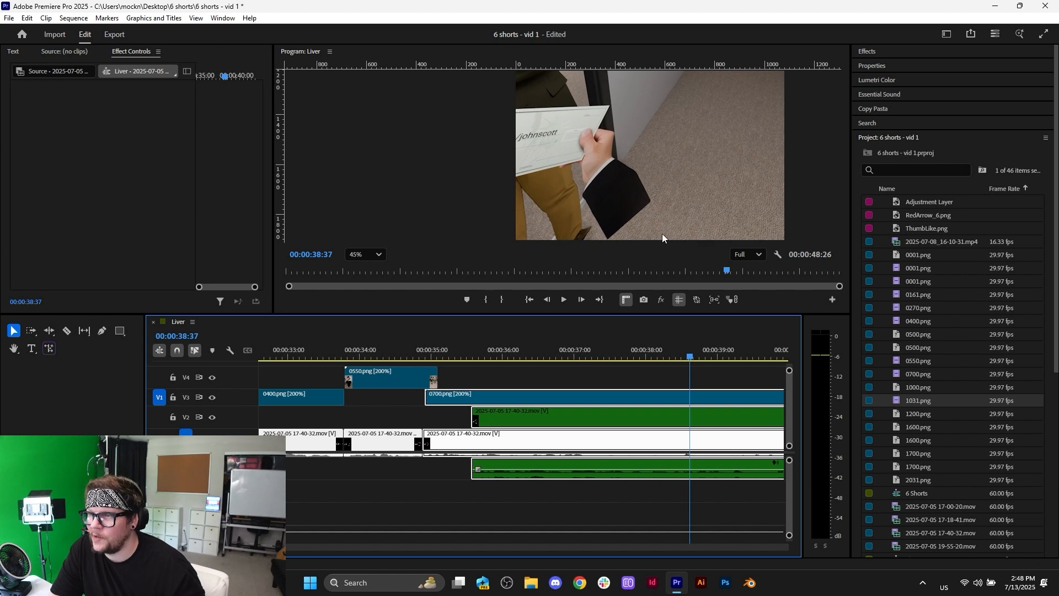
pyautogui.click(373, 257)
pyautogui.click(377, 269)
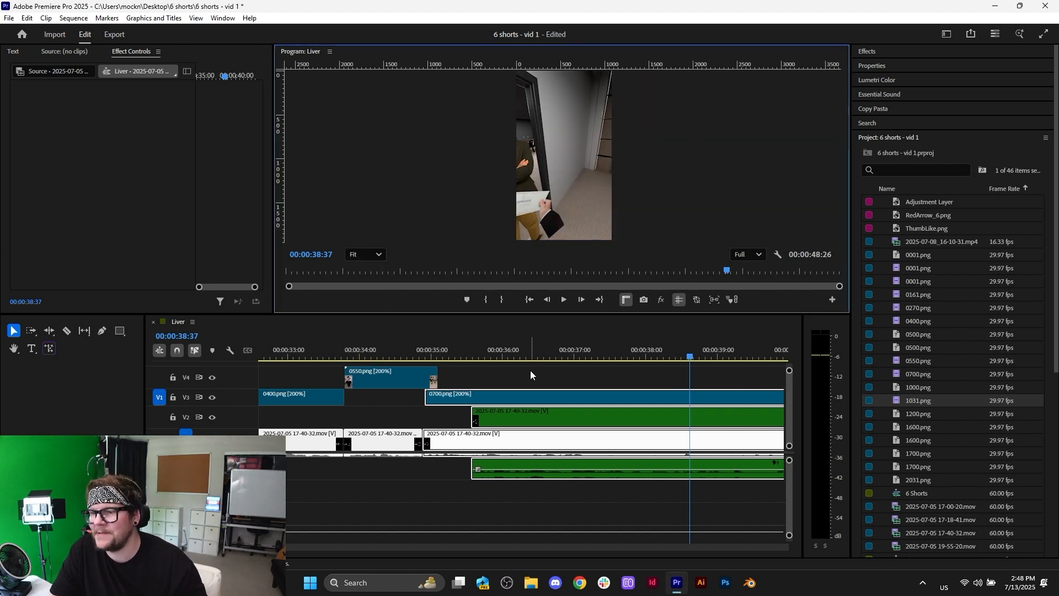
# - Play back the 0700.png section from near its beginning through the cut into 1031.png
pyautogui.scroll(-3, 546, 358)
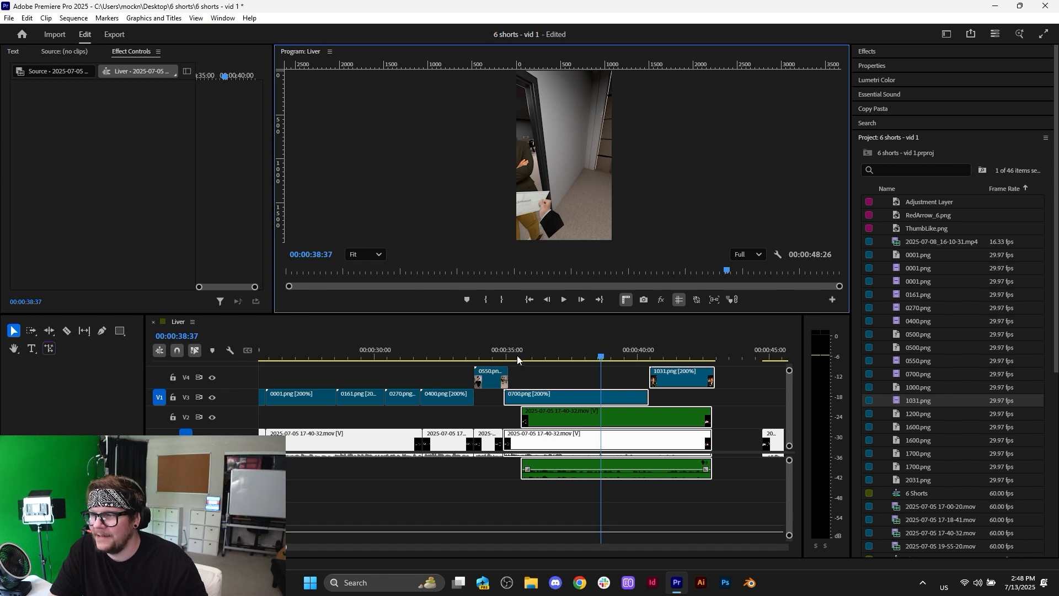
pyautogui.click(518, 357)
pyautogui.click(541, 375)
pyautogui.press('space')
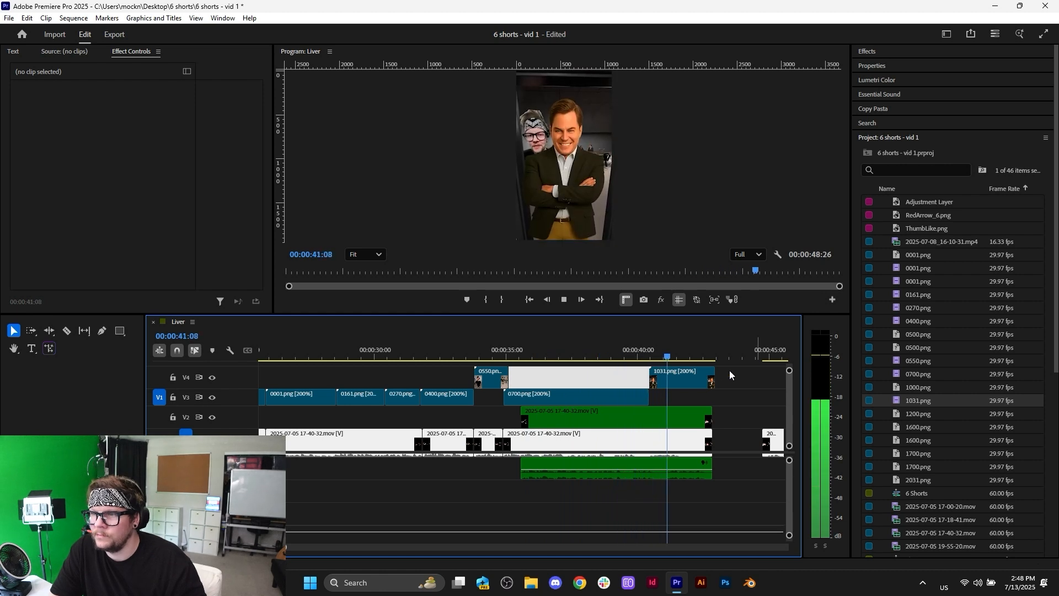
pyautogui.press('space')
# - Replay the cut from 0700.png into 1031.png and stop on the frame at 00:00:40:10
pyautogui.scroll(7, 654, 407)
pyautogui.click(558, 349)
pyautogui.scroll(-5, 596, 408)
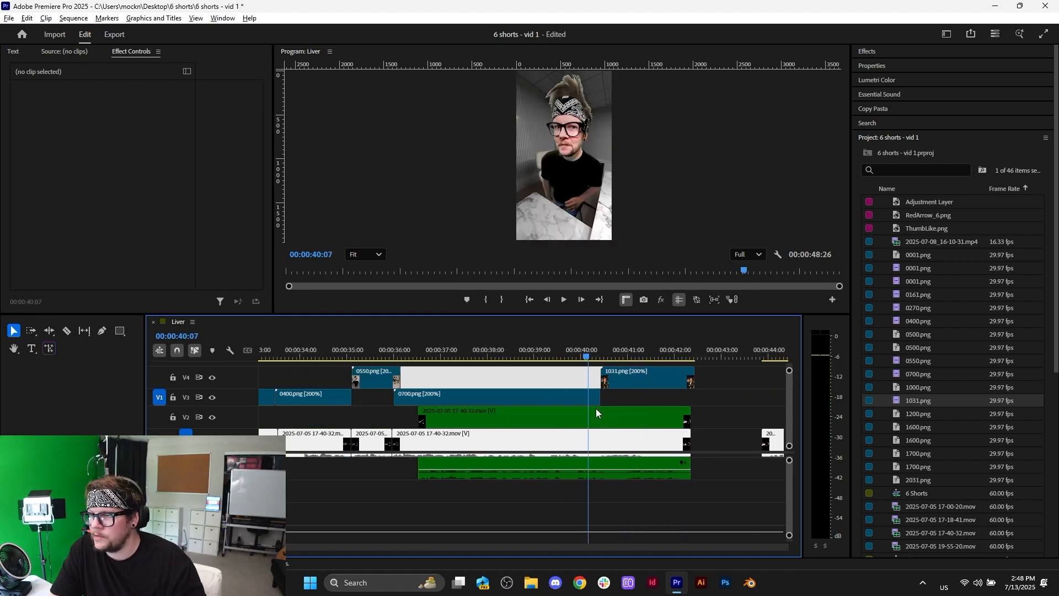
pyautogui.scroll(2, 498, 412)
pyautogui.press('space')
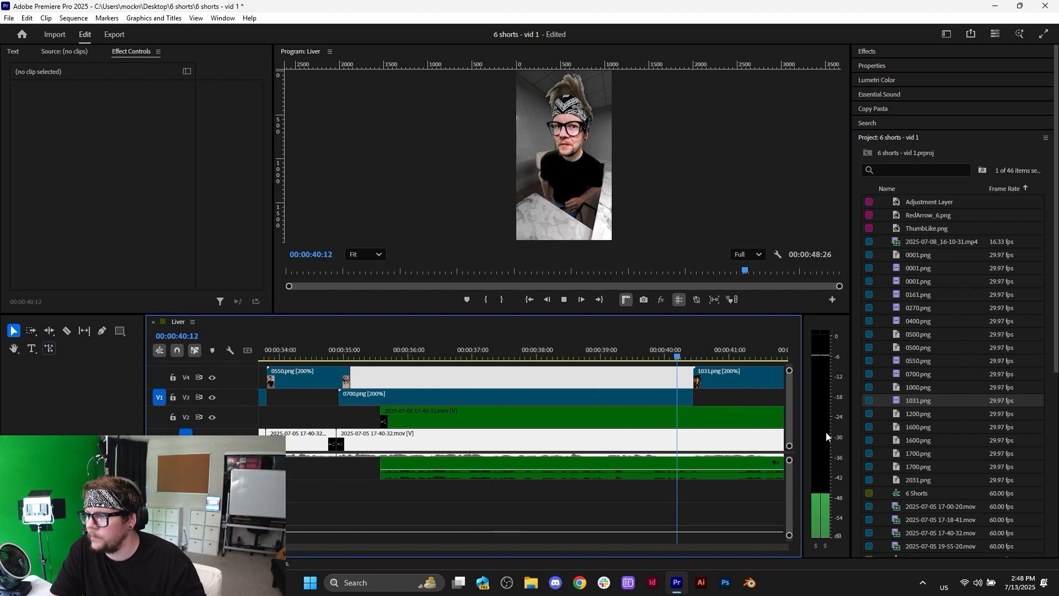
pyautogui.scroll(-6, 723, 419)
pyautogui.press('space')
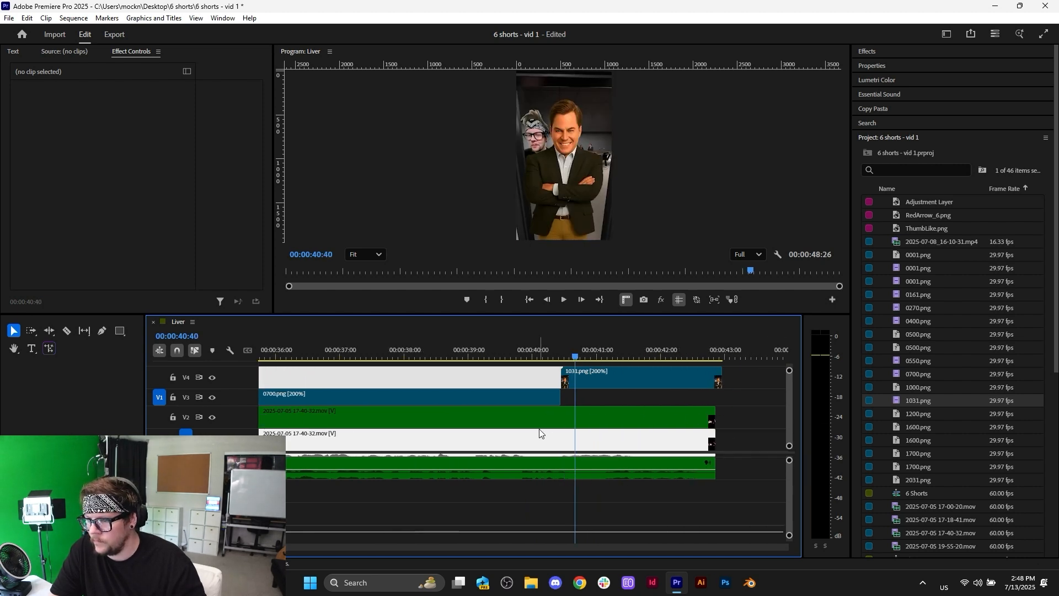
pyautogui.click(433, 356)
pyautogui.press('space')
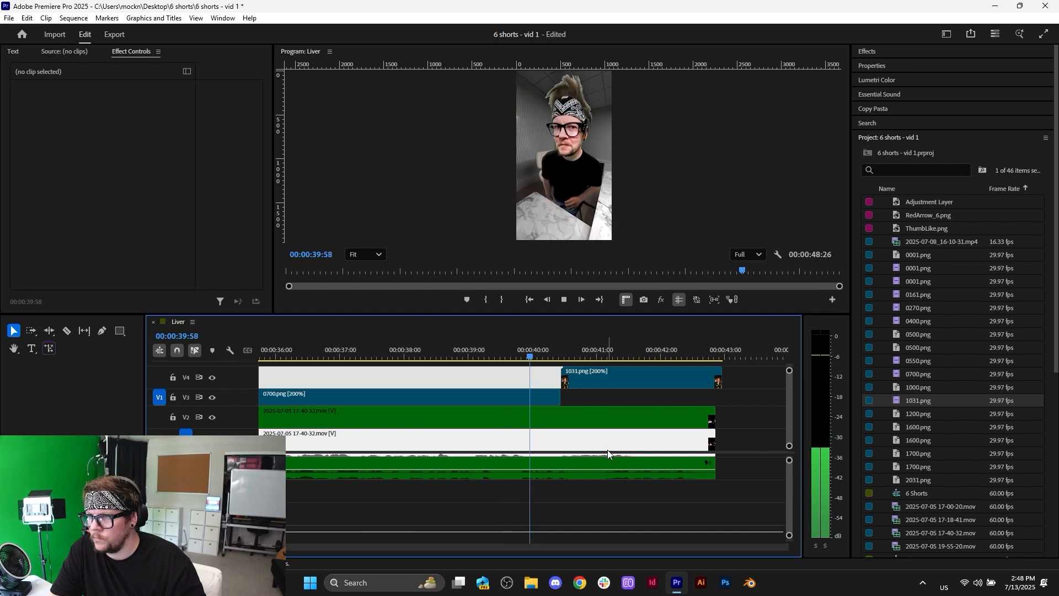
pyautogui.press('space')
# - Split the V1 footage and its audio at 00:00:40:10 and trim the start of the second piece slightly later
pyautogui.click(610, 381)
pyautogui.keyDown('shift'); pyautogui.click(617, 437); pyautogui.keyUp('shift')
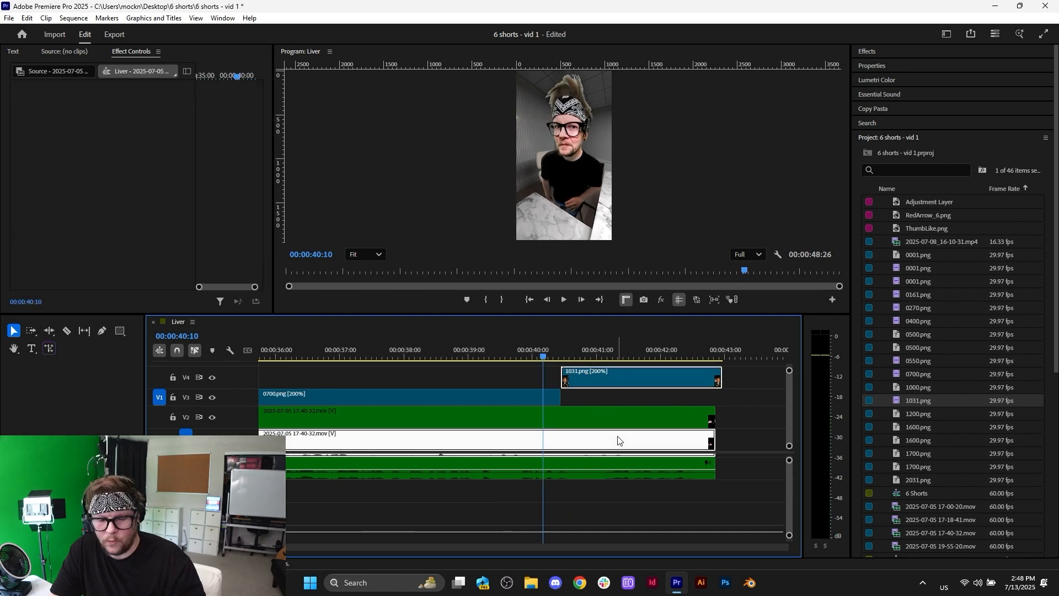
pyautogui.hotkey('ctrl', 'k')
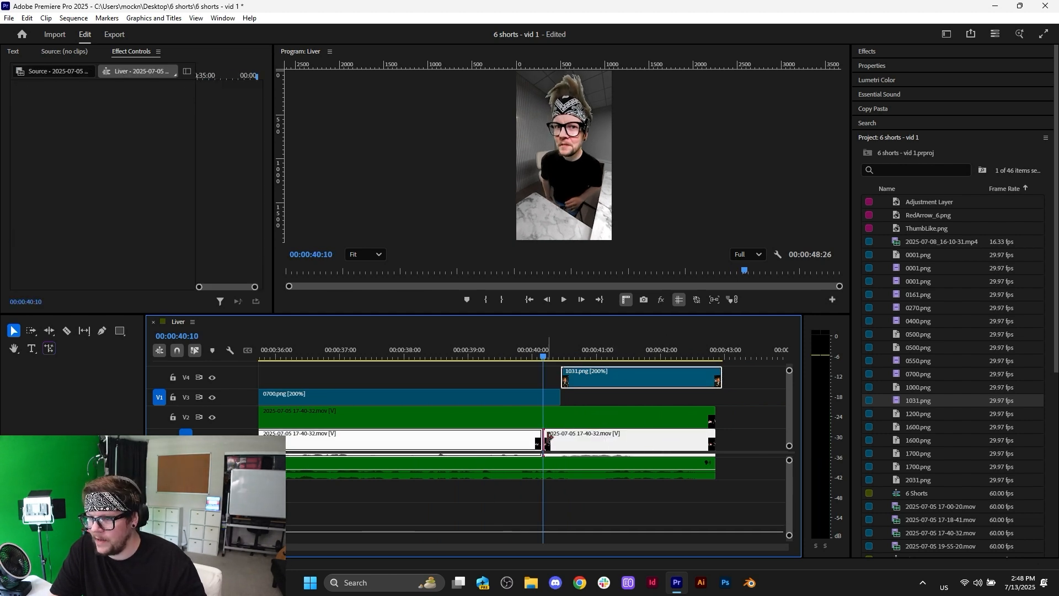
pyautogui.moveTo(550, 436); pyautogui.dragTo(558, 436)
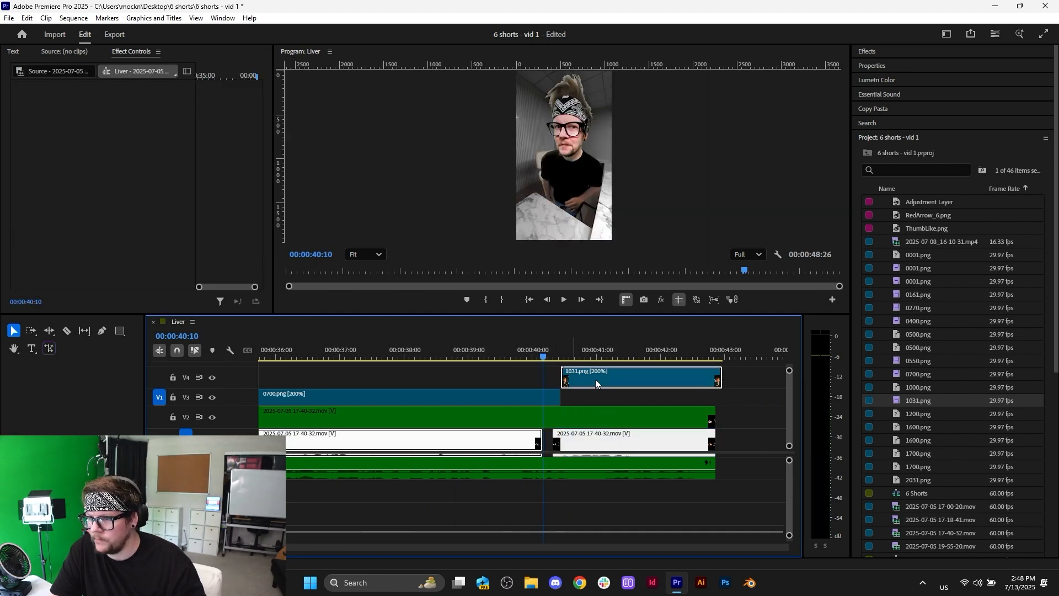
# - Move 1031.png and the second footage piece about 15 frames earlier together, closing the gap and covering the tail of the first piece
pyautogui.keyDown('shift'); pyautogui.click(604, 445); pyautogui.keyUp('shift')
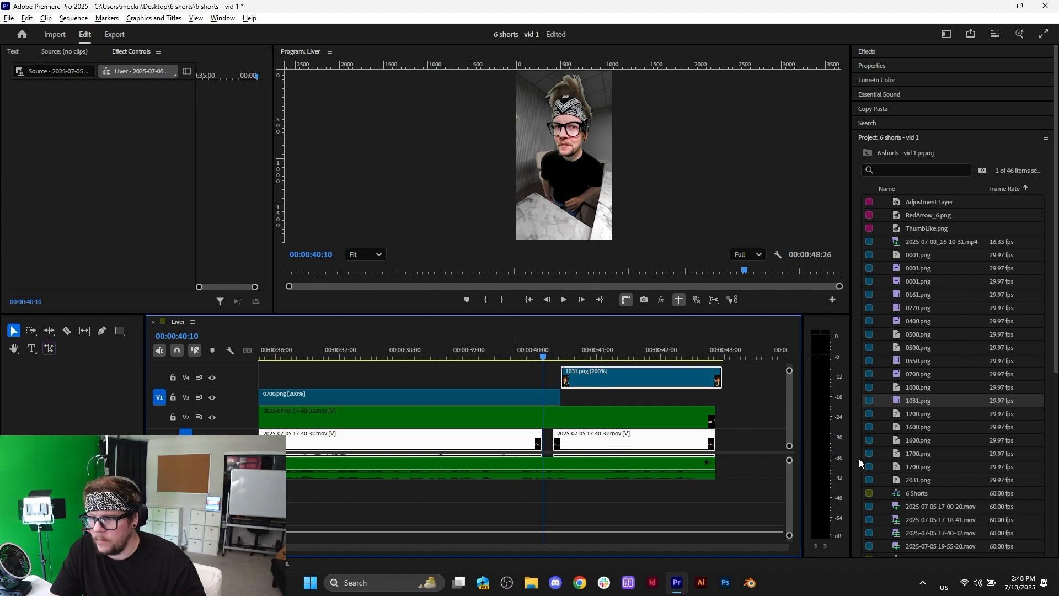
pyautogui.scroll(1, 789, 474)
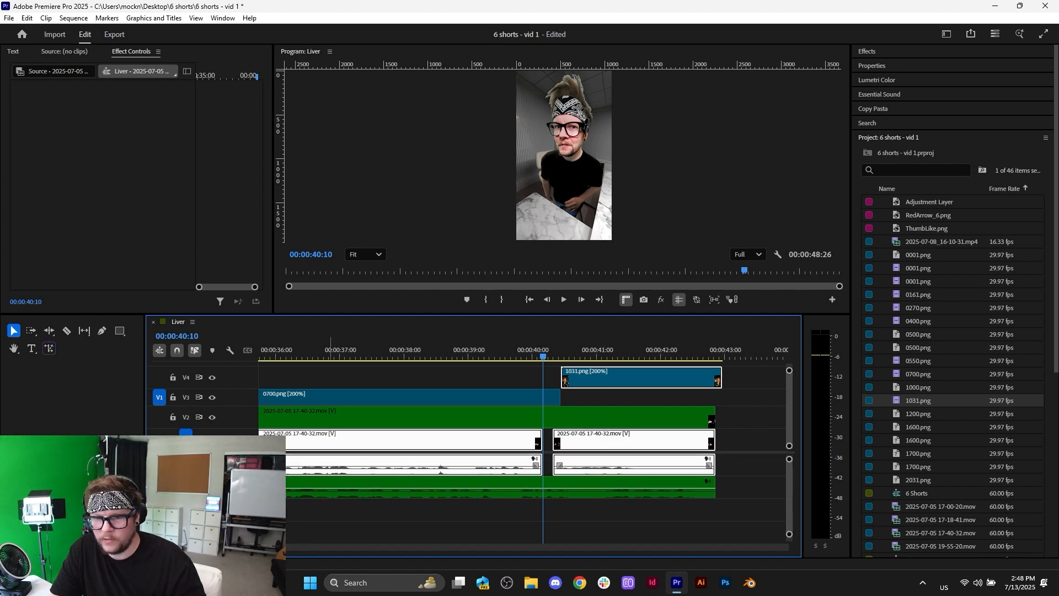
pyautogui.scroll(3, 221, 466)
pyautogui.scroll(6, 583, 467)
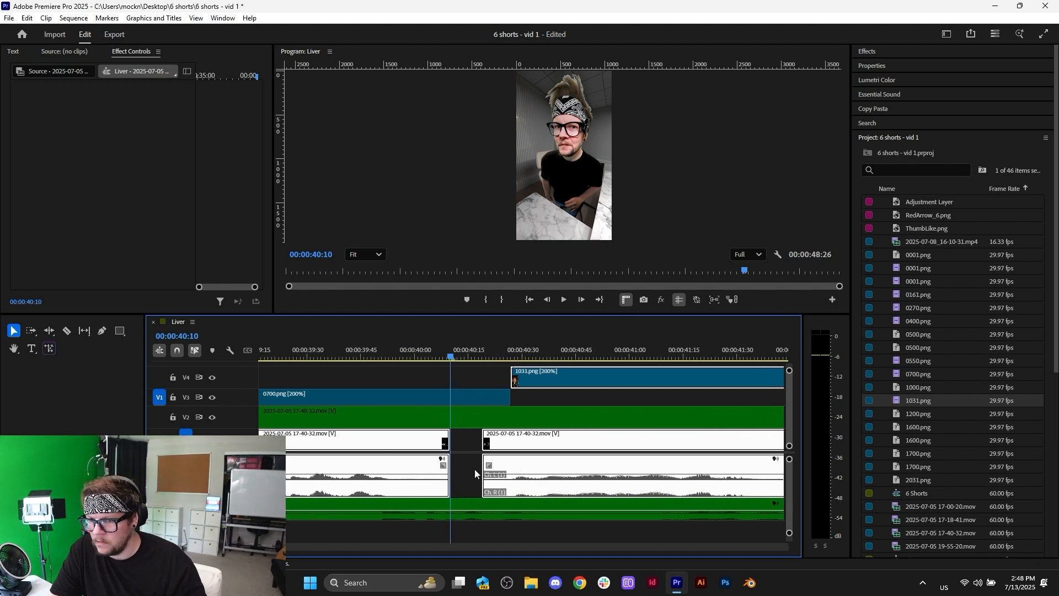
pyautogui.click(475, 469)
pyautogui.click(554, 370)
pyautogui.keyDown('shift'); pyautogui.click(534, 444); pyautogui.keyUp('shift')
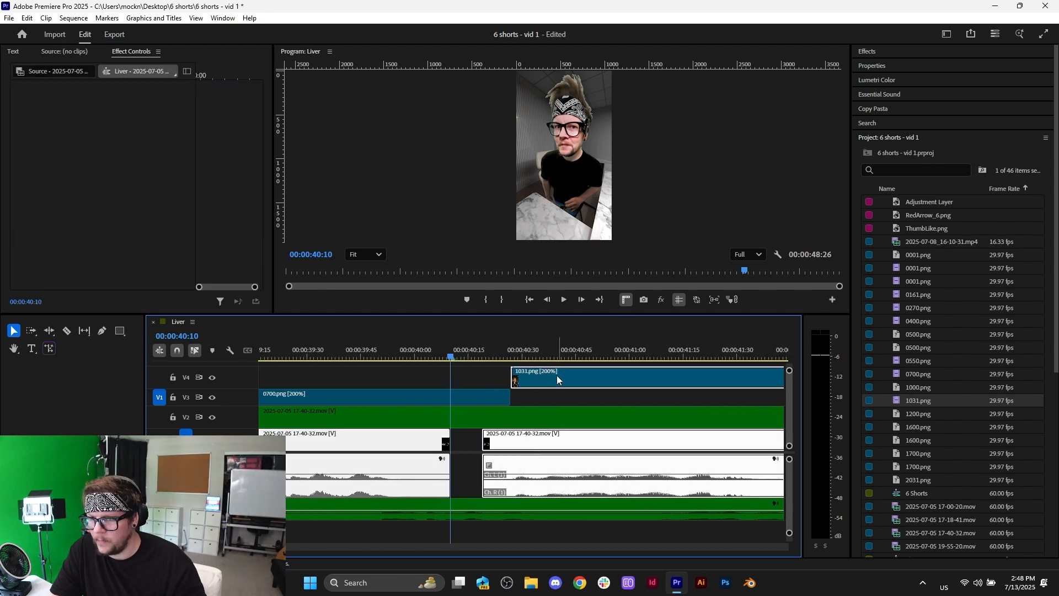
pyautogui.moveTo(557, 376); pyautogui.dragTo(488, 374)
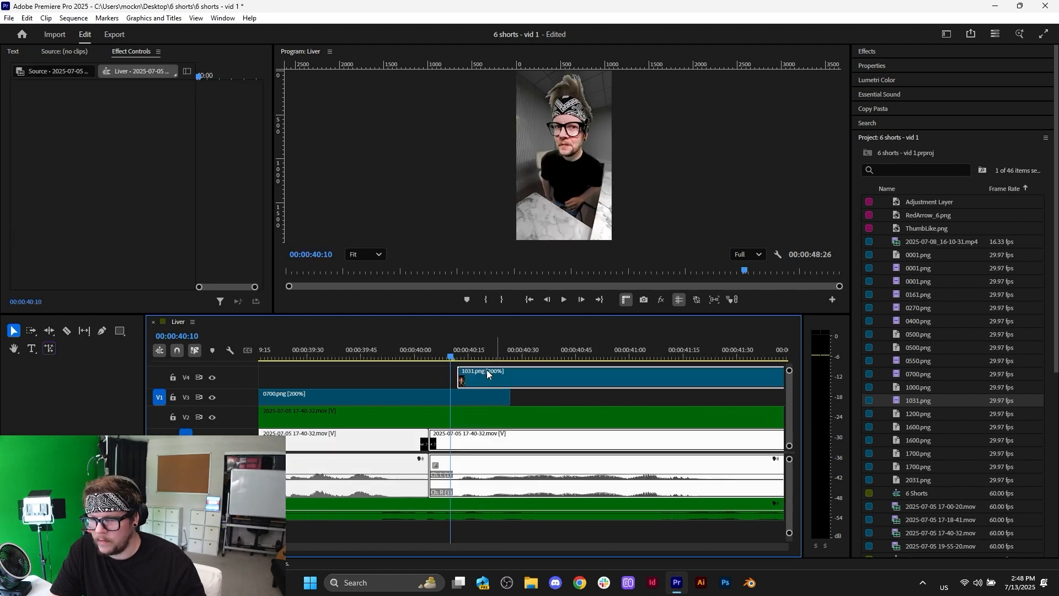
# - Play back the tightened cut into 1031.png twice
pyautogui.click(313, 355)
pyautogui.press('space')
pyautogui.press('-')
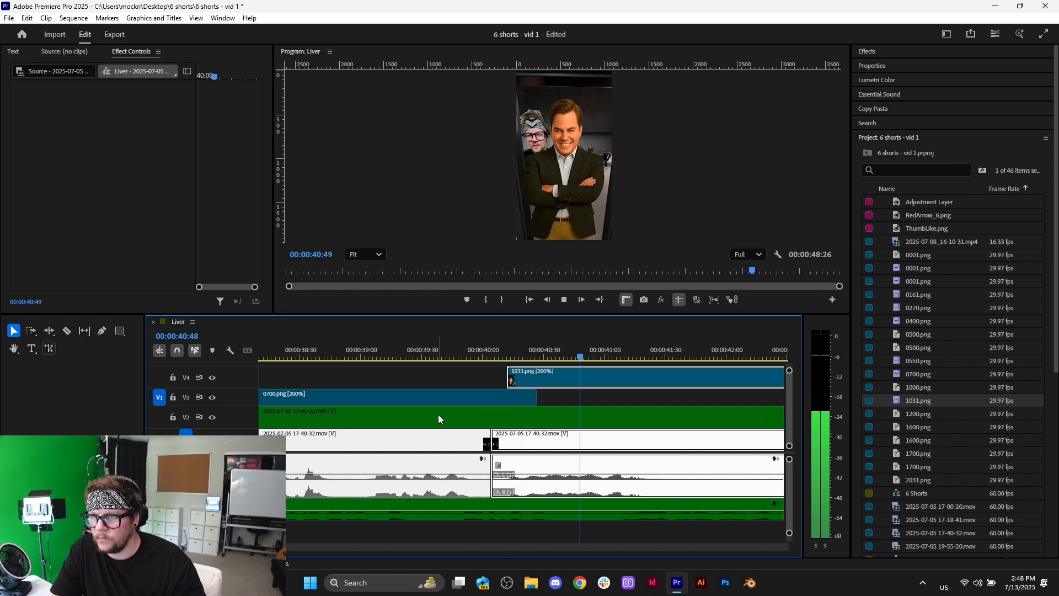
pyautogui.click(399, 352)
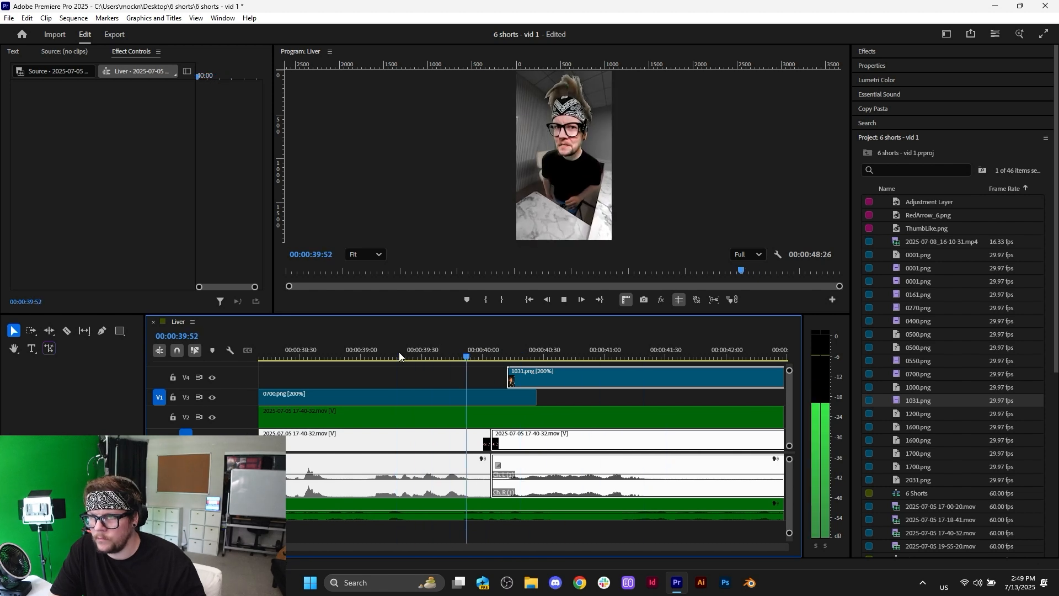
pyautogui.press('space')
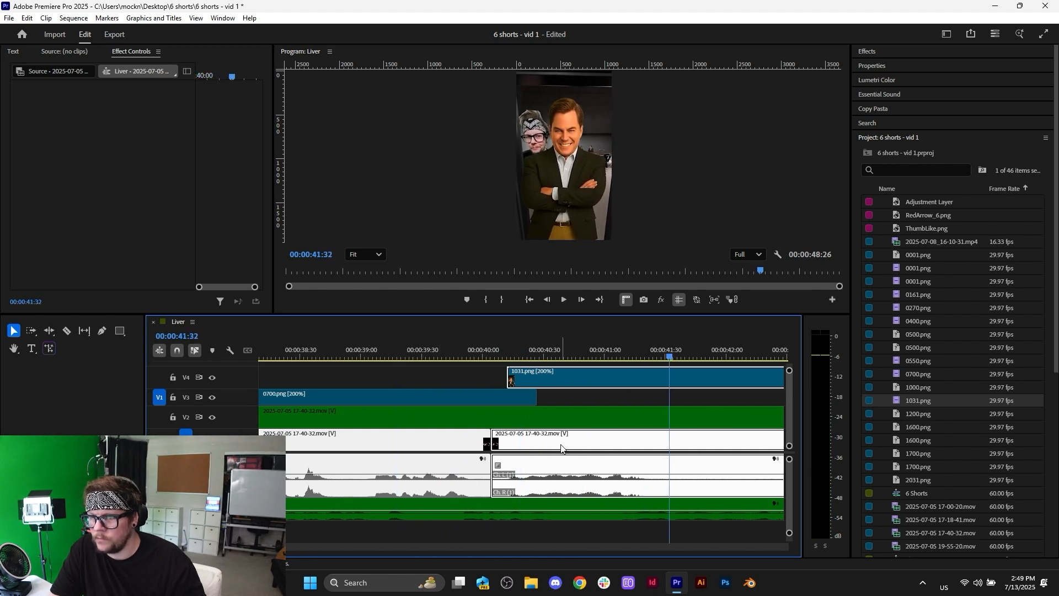
# - Shift 1031.png and its footage about 8 frames earlier and play the cut through to 00:00:42:29
pyautogui.moveTo(562, 448); pyautogui.dragTo(551, 445)
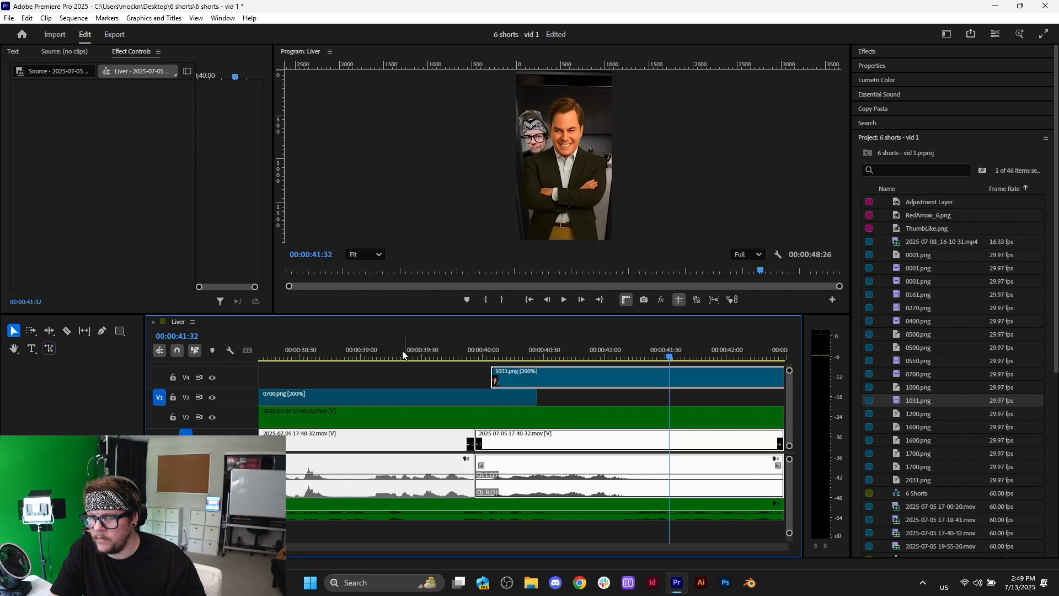
pyautogui.click(390, 353)
pyautogui.press('space')
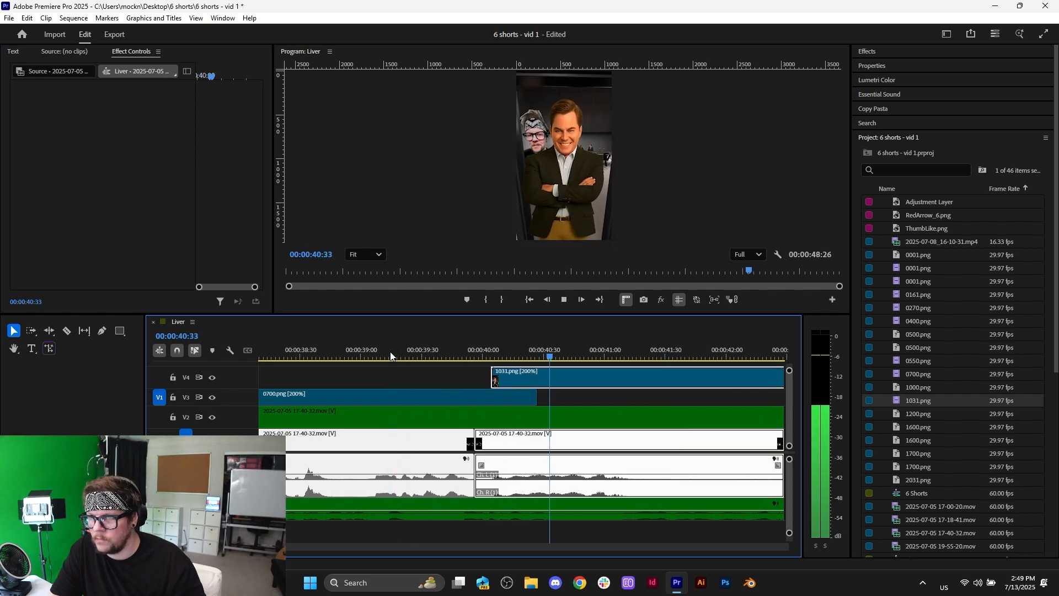
pyautogui.press('space')
pyautogui.scroll(-5, 612, 433)
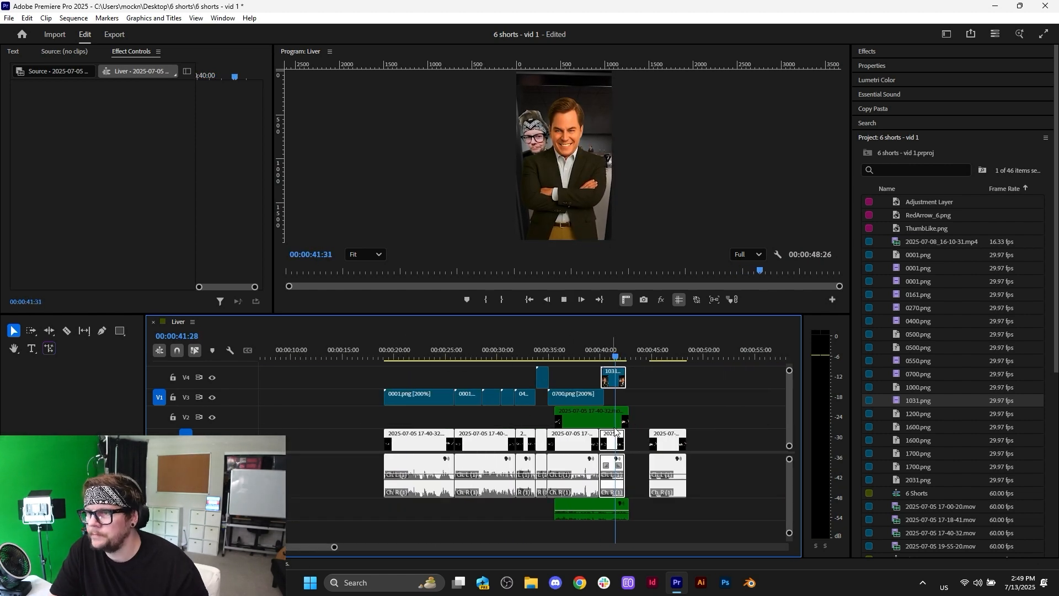
pyautogui.scroll(4, 616, 433)
pyautogui.press('space')
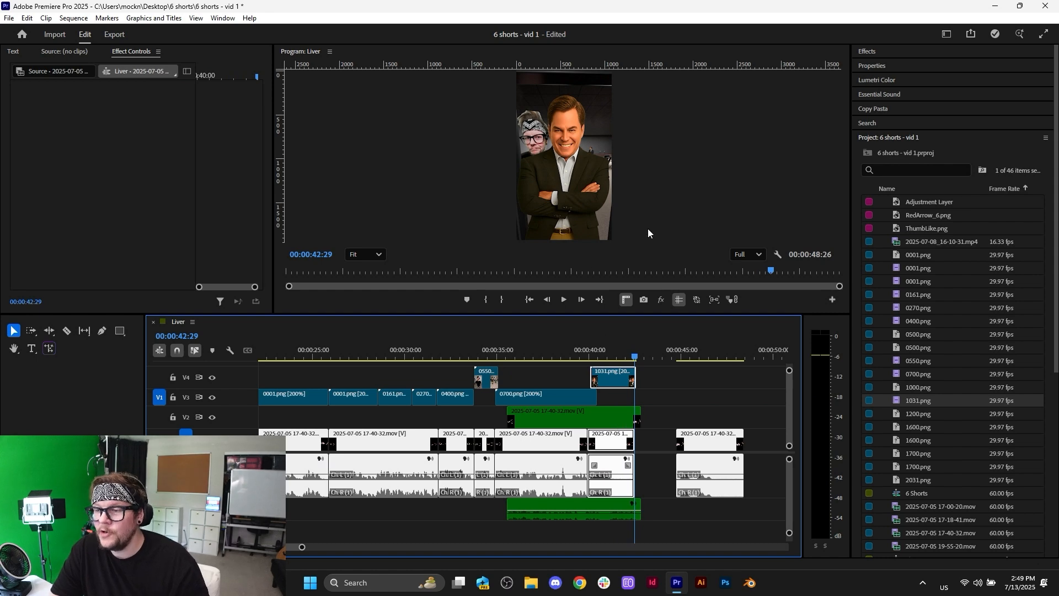
# - Enlarge the program preview, examine the two characters in the 1031.png frame close up and reset the zoom to Fit
pyautogui.moveTo(512, 313); pyautogui.dragTo(512, 446)
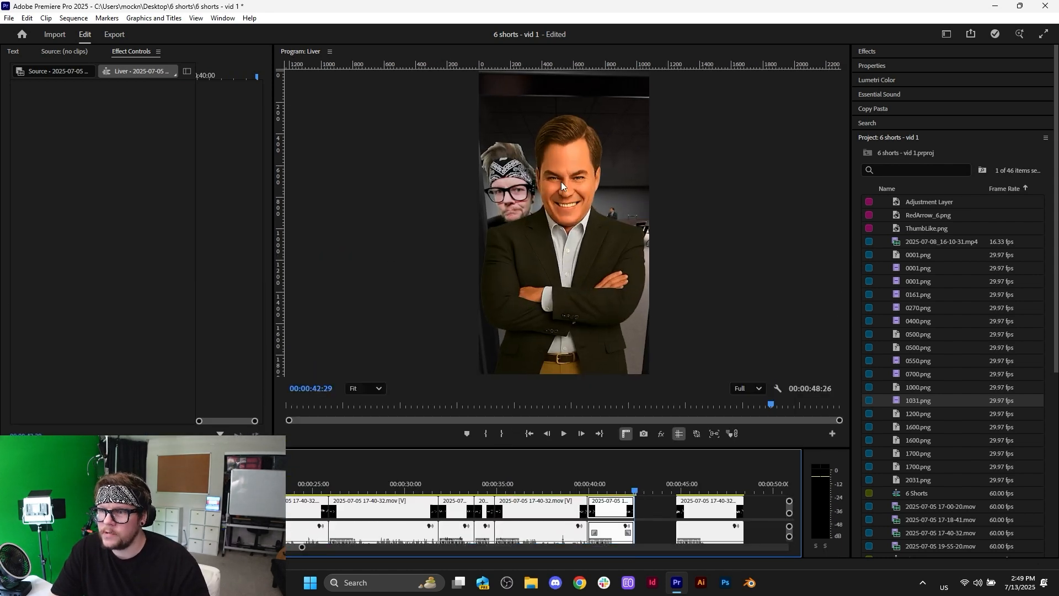
pyautogui.scroll(3, 567, 192)
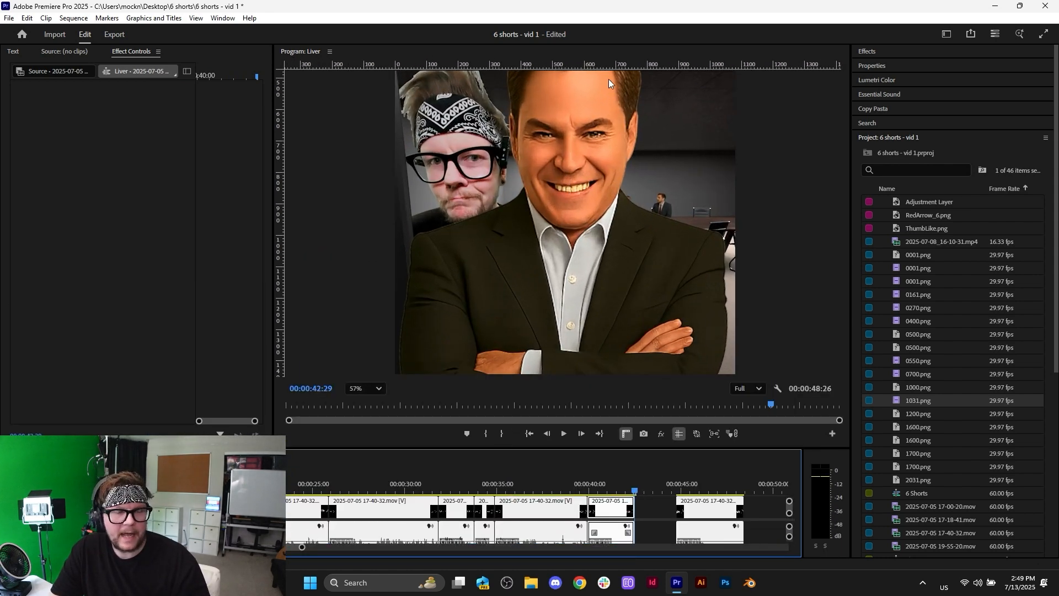
pyautogui.scroll(-2, 576, 117)
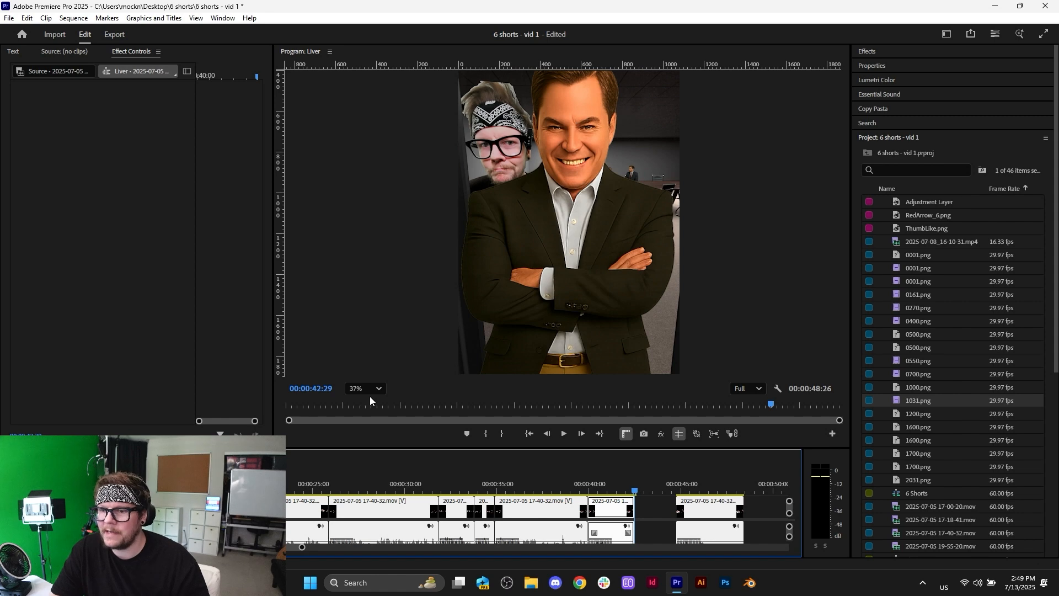
pyautogui.click(369, 392)
pyautogui.click(363, 407)
pyautogui.scroll(2, 577, 114)
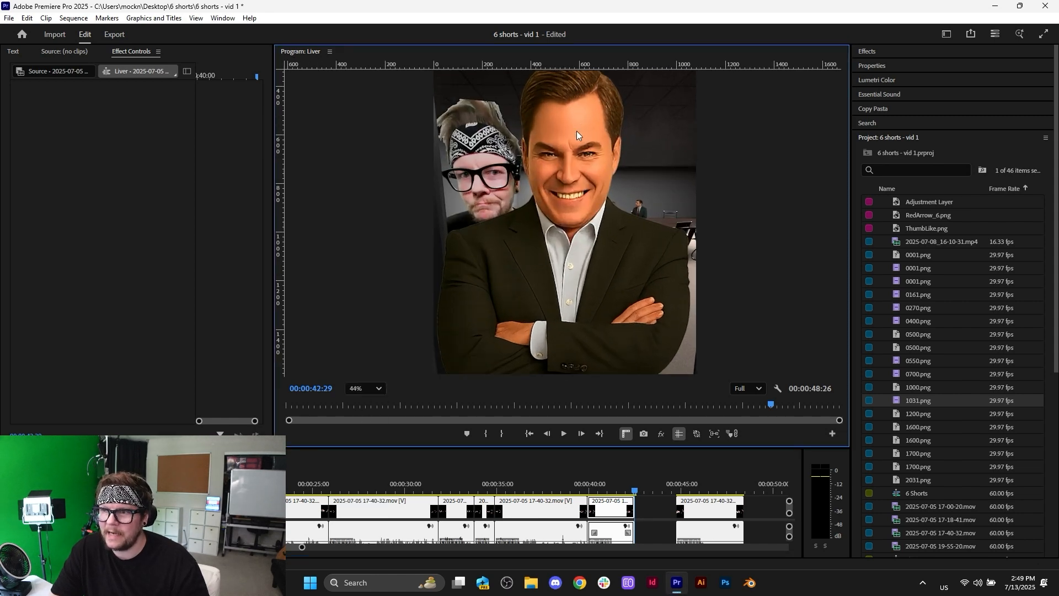
pyautogui.scroll(-2, 579, 123)
pyautogui.scroll(2, 577, 116)
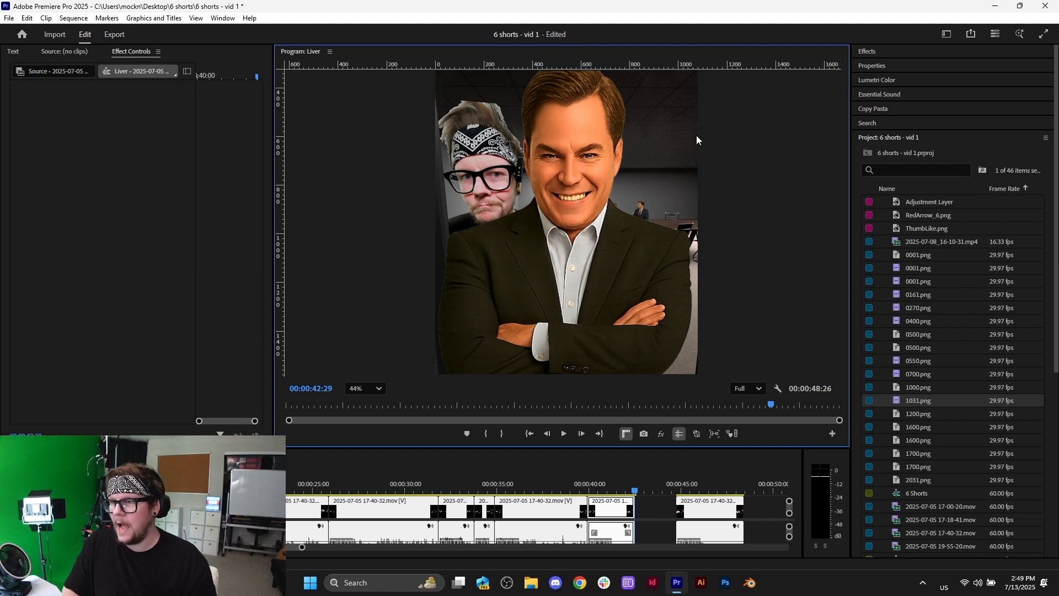
pyautogui.click(370, 389)
pyautogui.click(369, 408)
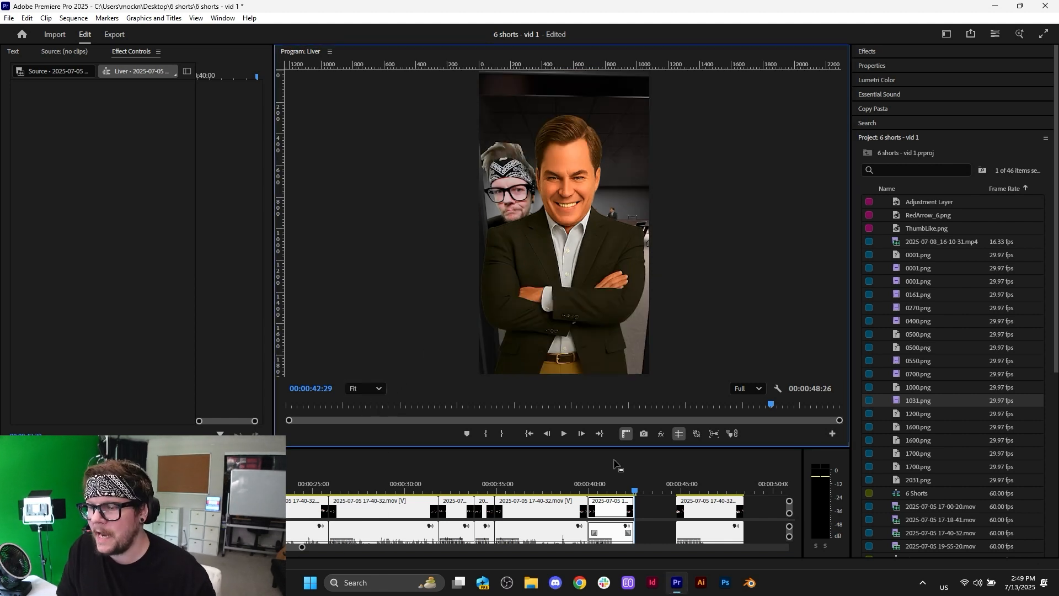
# - Compare the doorway frame at 00:00:37:14 with the 1031.png frame at 00:00:40:27 and view the check at 00:00:37:45
pyautogui.click(539, 491)
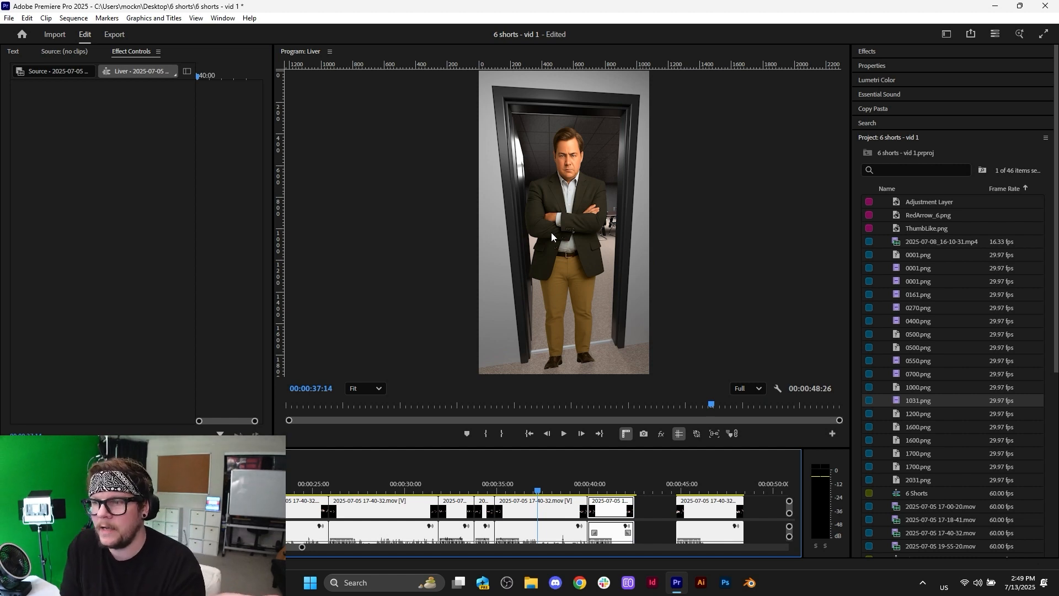
pyautogui.click(597, 485)
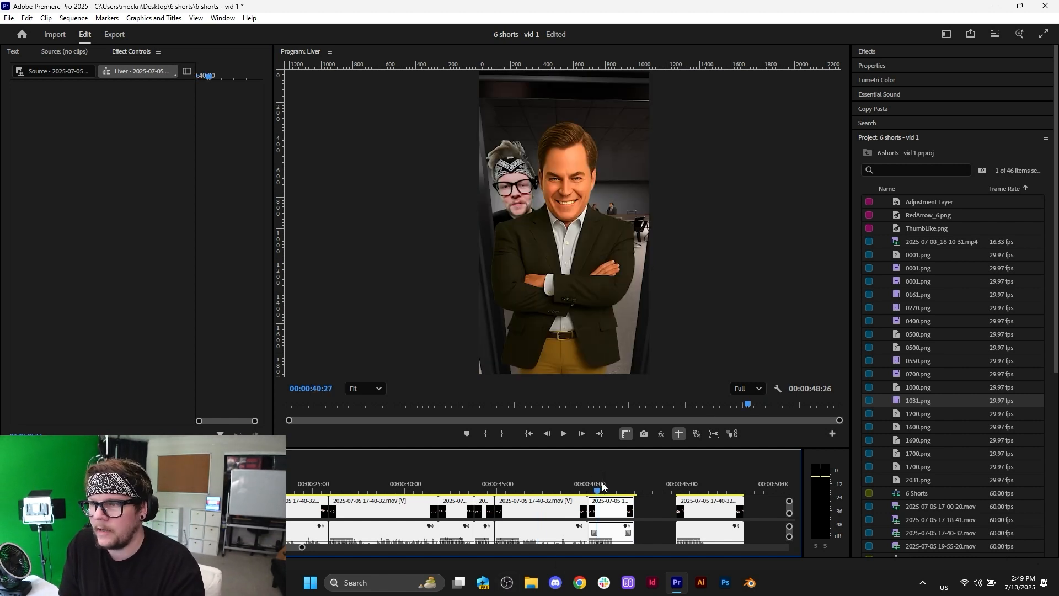
pyautogui.click(549, 489)
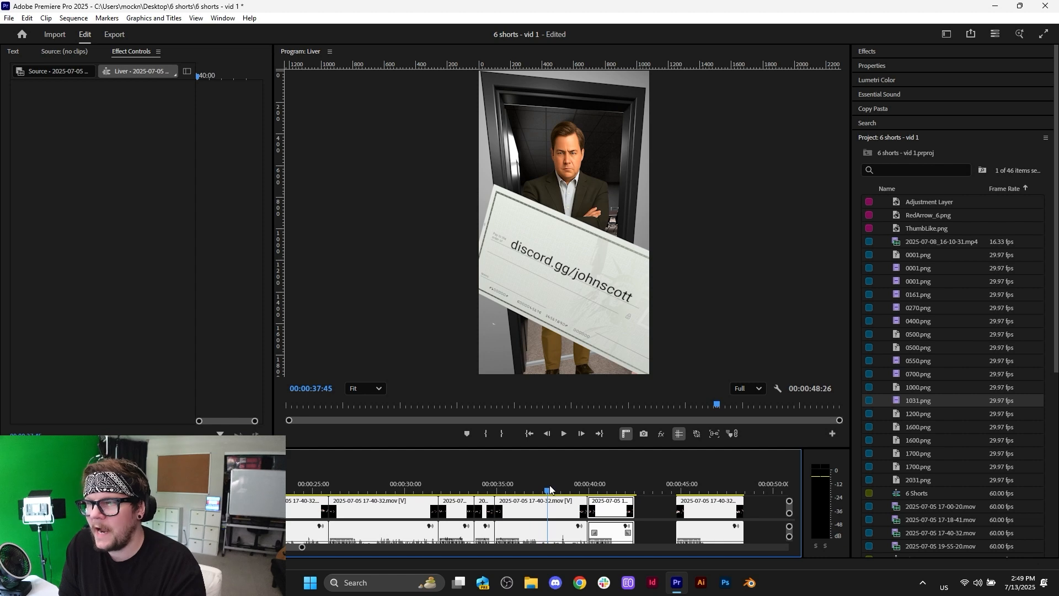
# - View the frame at 00:00:41:01, then enlarge the timeline area and compact the video and audio tracks so every layer fits
pyautogui.click(608, 484)
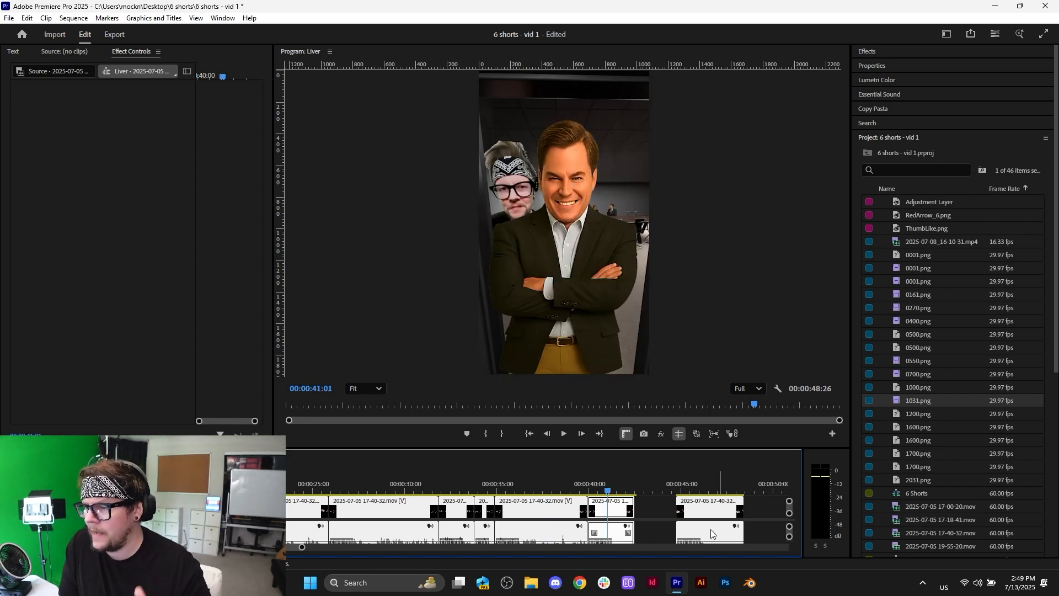
pyautogui.moveTo(663, 448); pyautogui.dragTo(663, 369)
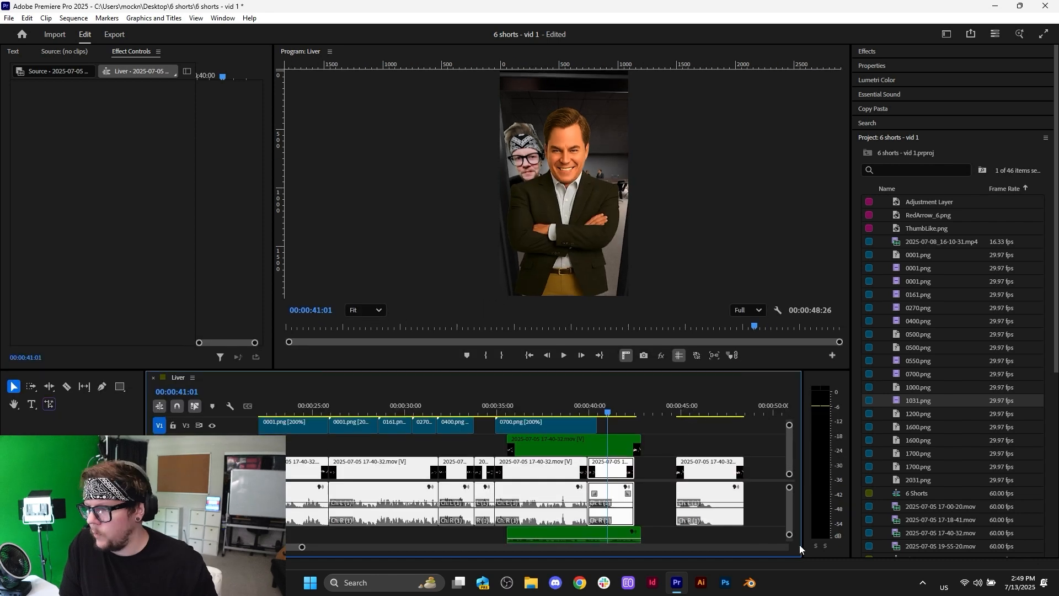
pyautogui.moveTo(788, 535); pyautogui.dragTo(789, 544)
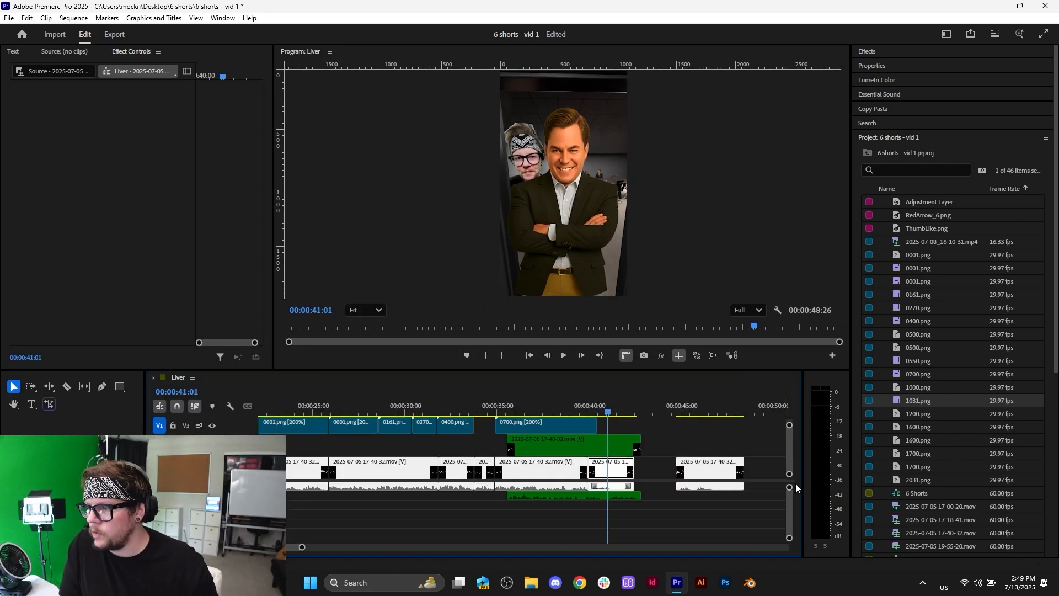
pyautogui.moveTo(791, 475); pyautogui.dragTo(791, 488)
pyautogui.scroll(-3, 548, 484)
pyautogui.scroll(3, 547, 481)
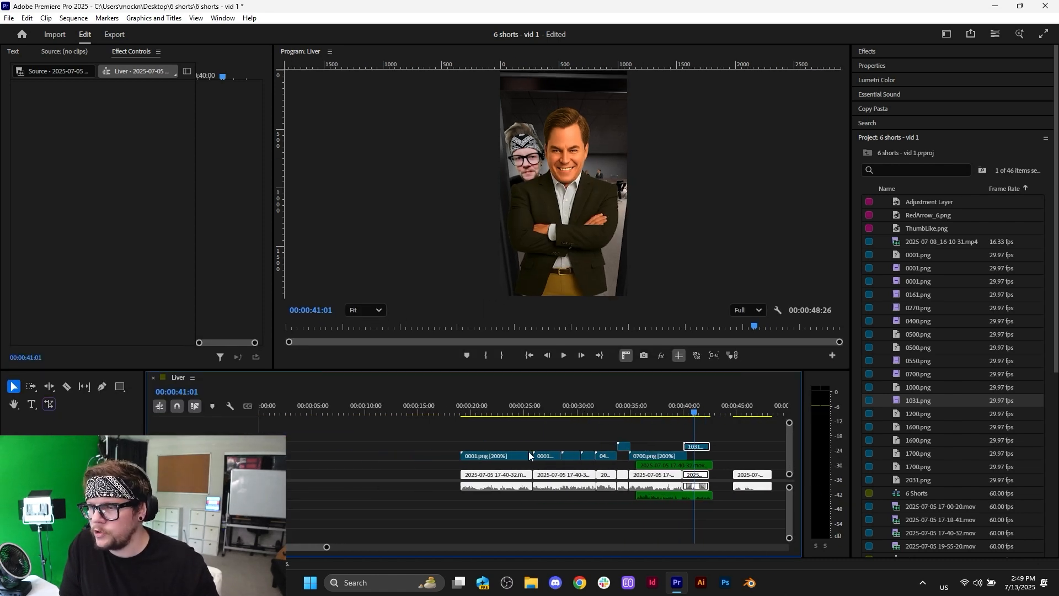
pyautogui.click(595, 435)
pyautogui.scroll(3, 593, 435)
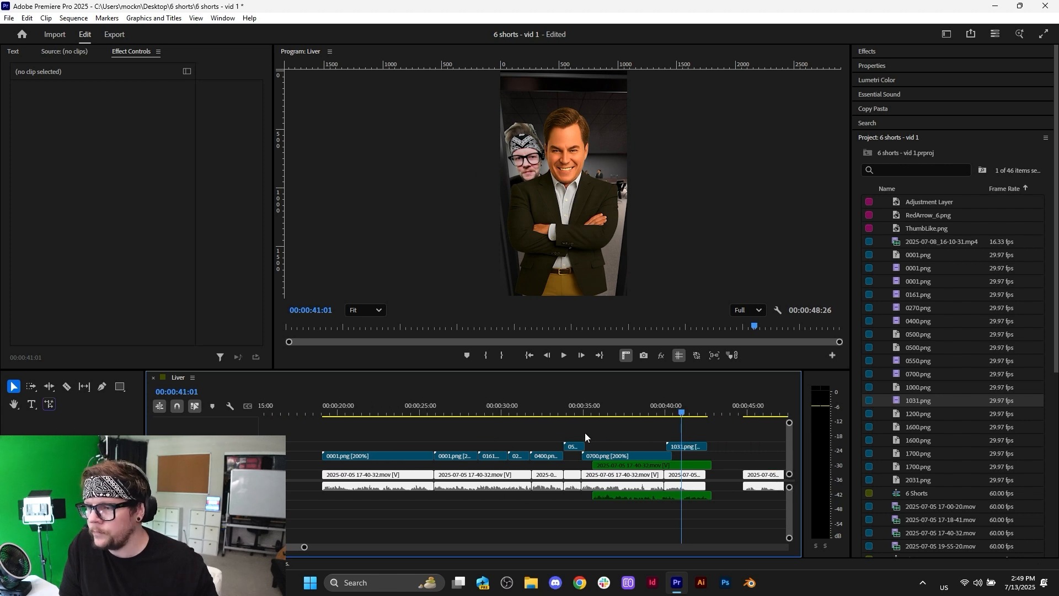
# - Place the playhead at the start of the first 0001.png clip, 00:00:19:03, with the whole edit in view
pyautogui.click(325, 411)
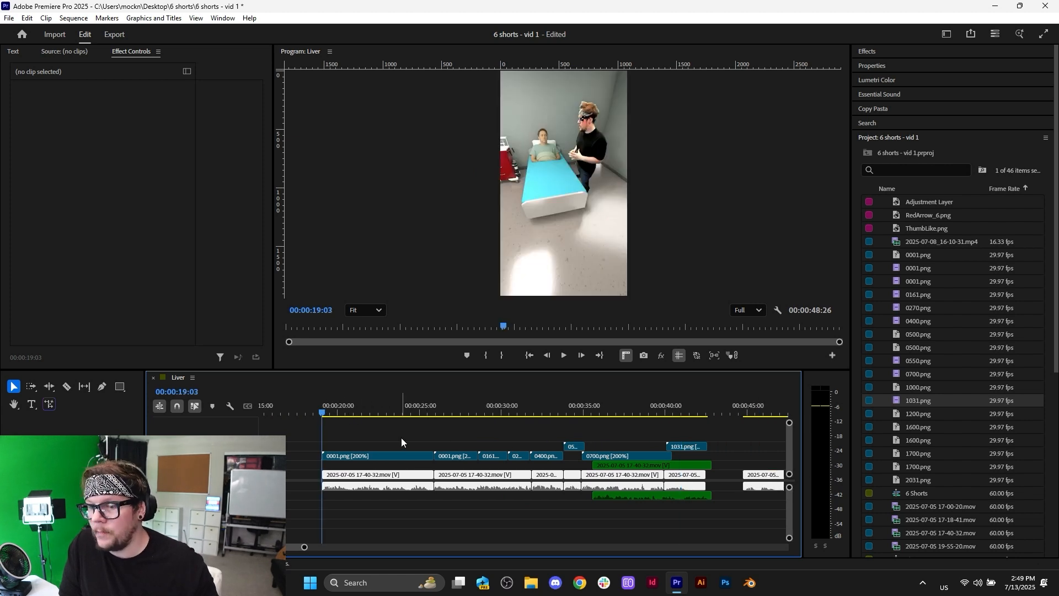
pyautogui.scroll(-6, 373, 501)
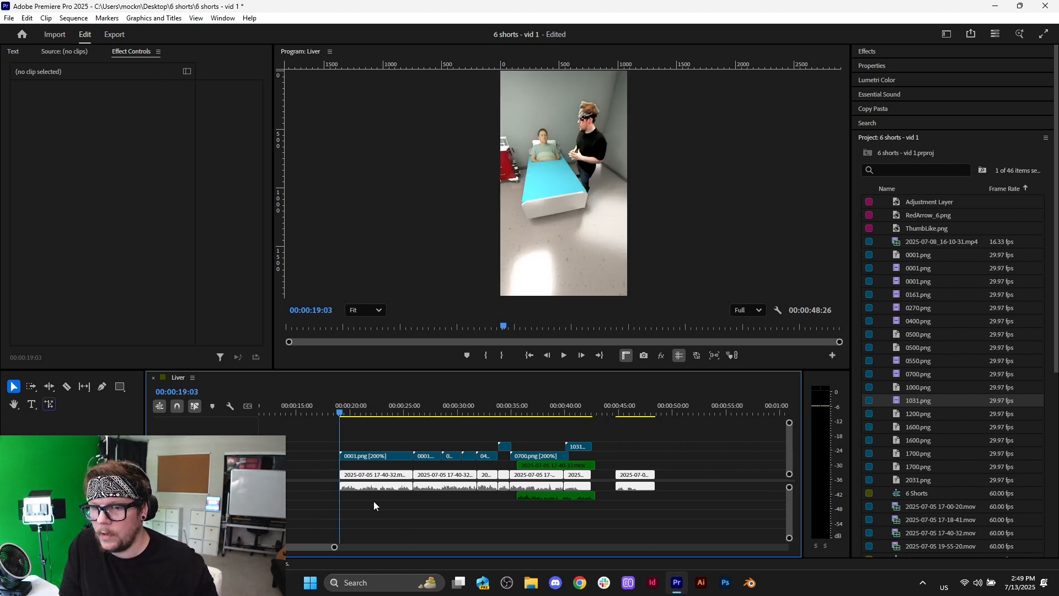
pyautogui.scroll(6, 336, 505)
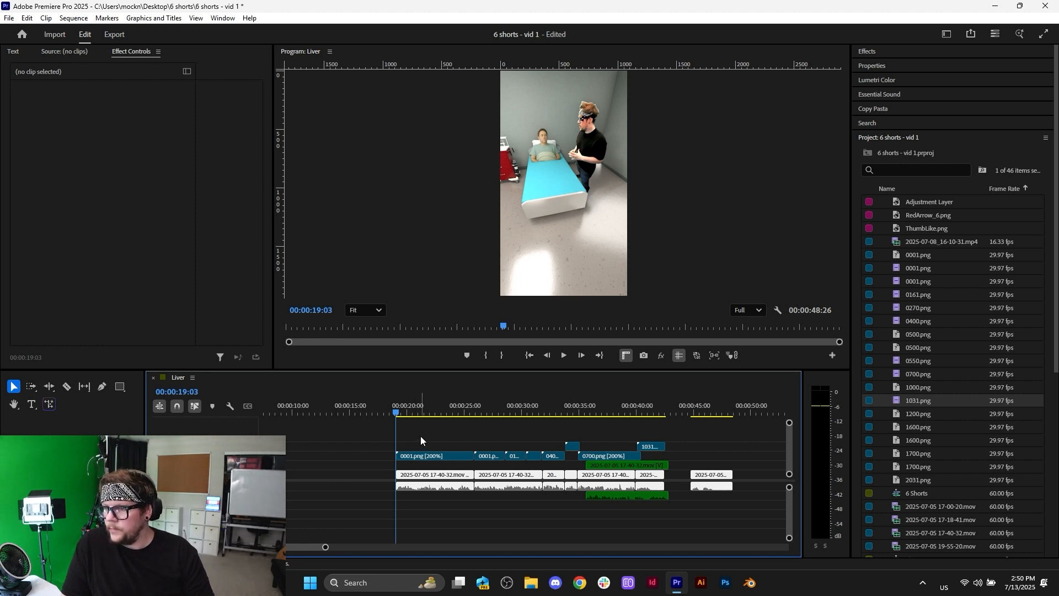
pyautogui.scroll(-1, 364, 472)
pyautogui.scroll(-3, 363, 472)
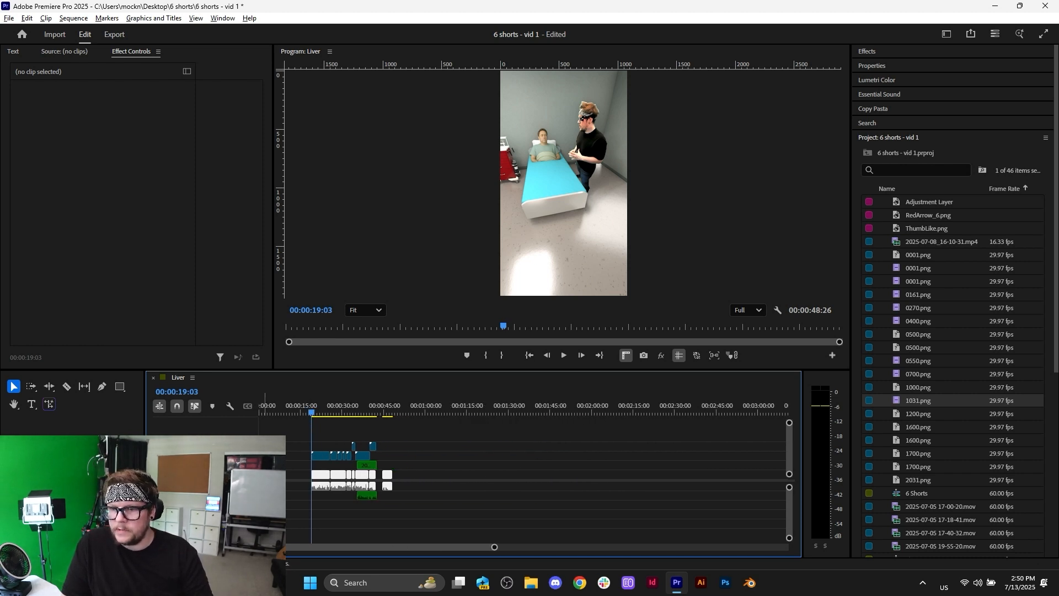
pyautogui.scroll(1, 315, 472)
pyautogui.scroll(2, 311, 470)
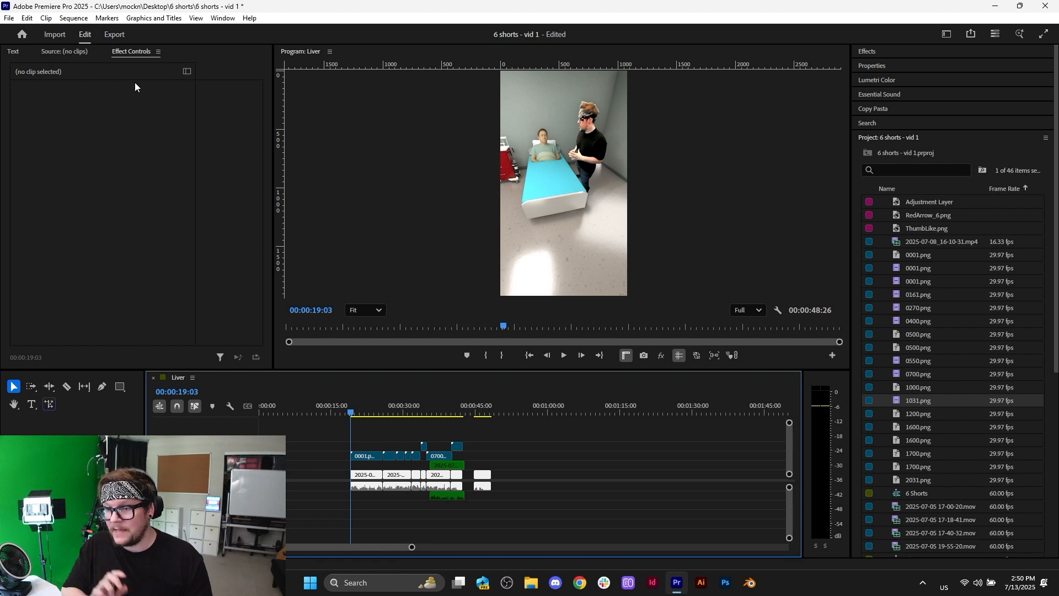
# - Start creating captions from the Liver sequence's transcript and expand the captioning preferences
pyautogui.click(15, 53)
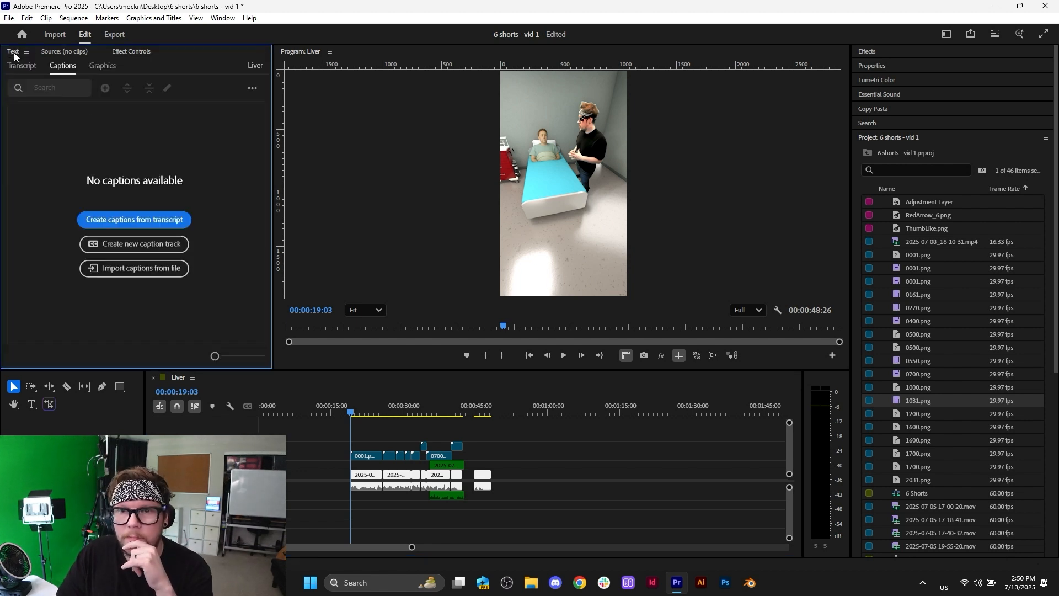
pyautogui.click(143, 223)
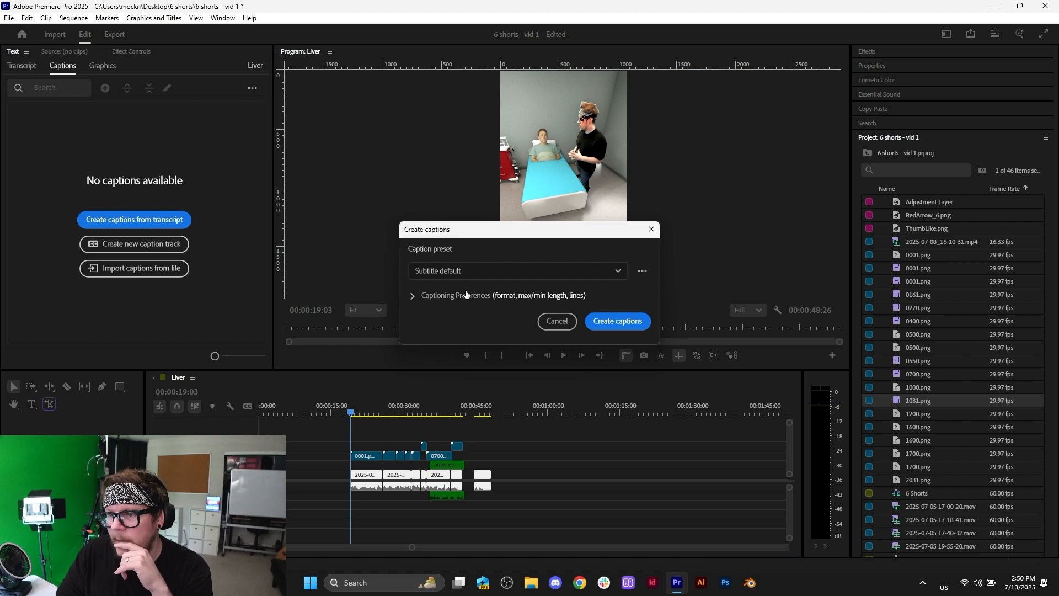
pyautogui.click(465, 296)
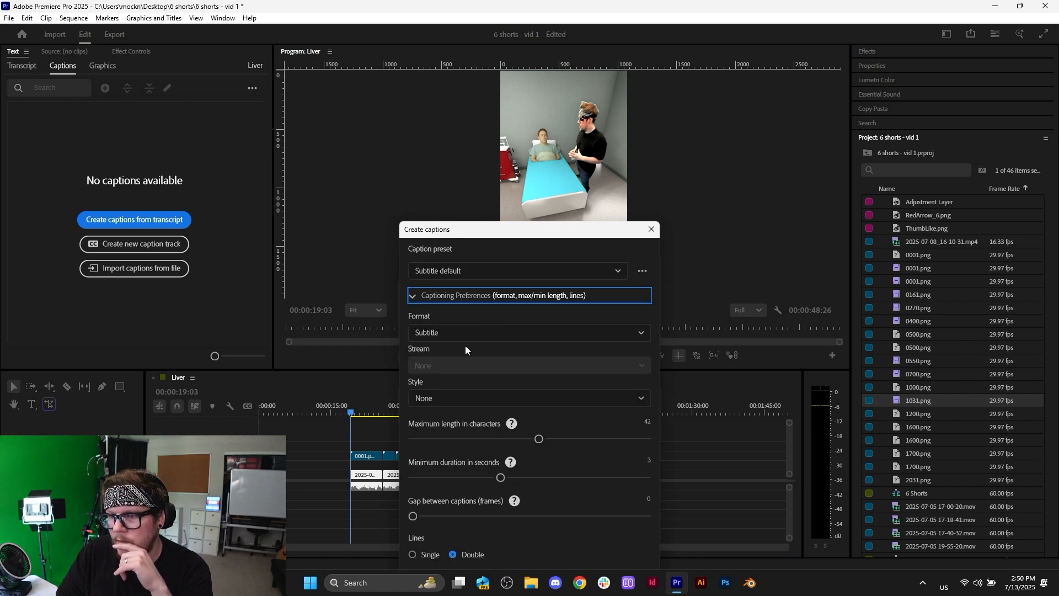
pyautogui.moveTo(535, 232); pyautogui.dragTo(636, 87)
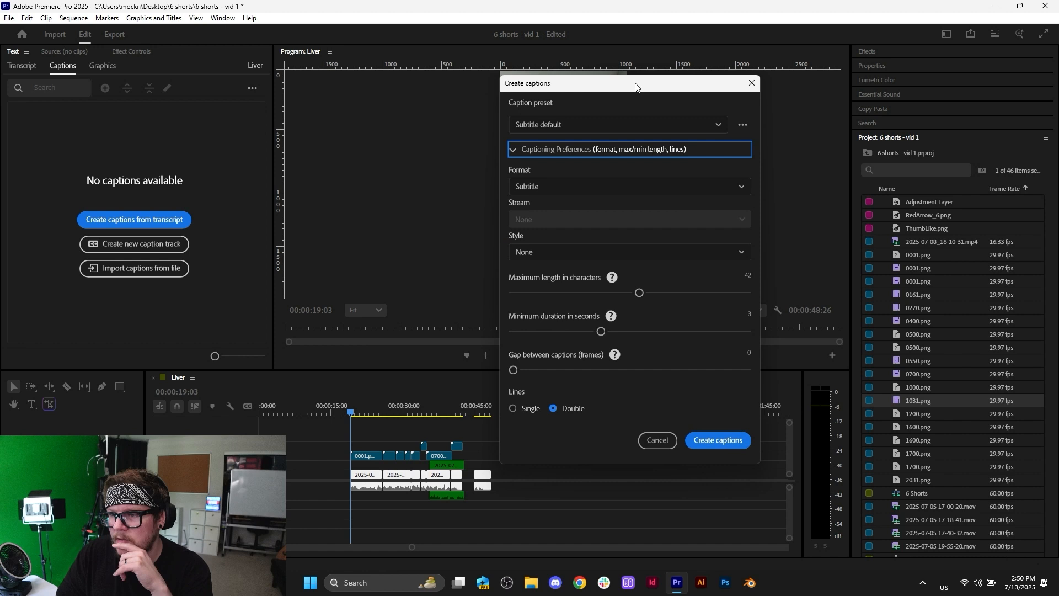
# - Look through the style, format and caption preset choices, keeping Subtitle default
pyautogui.click(634, 252)
pyautogui.click(580, 255)
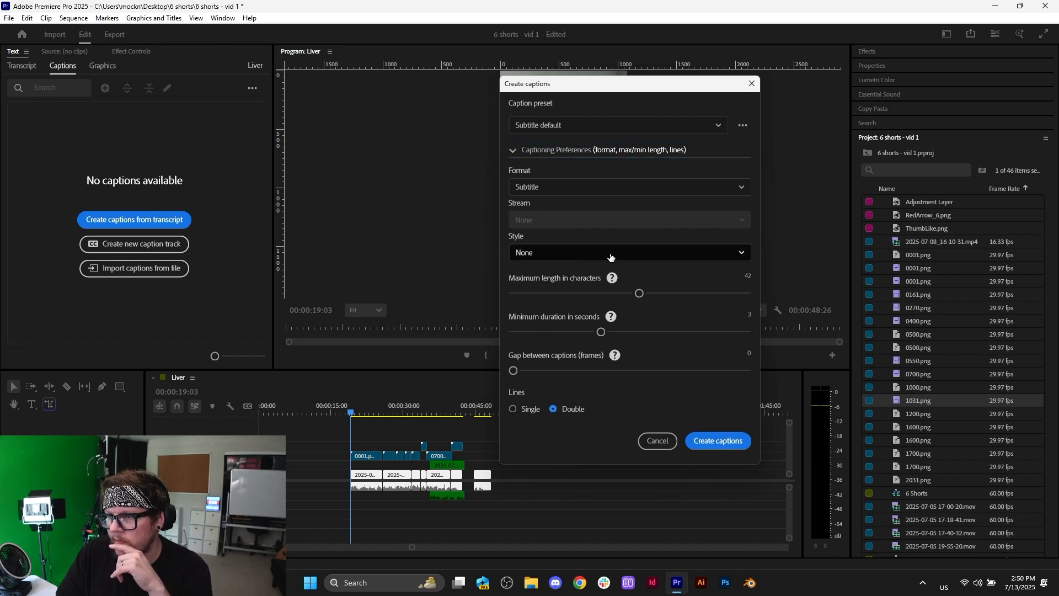
pyautogui.click(613, 189)
pyautogui.click(614, 189)
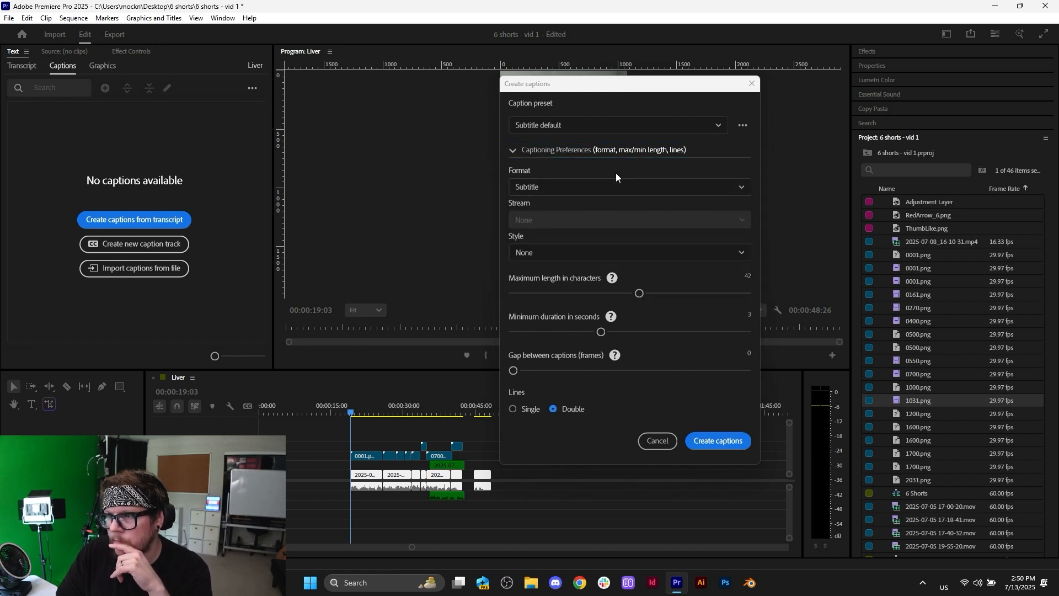
pyautogui.click(656, 122)
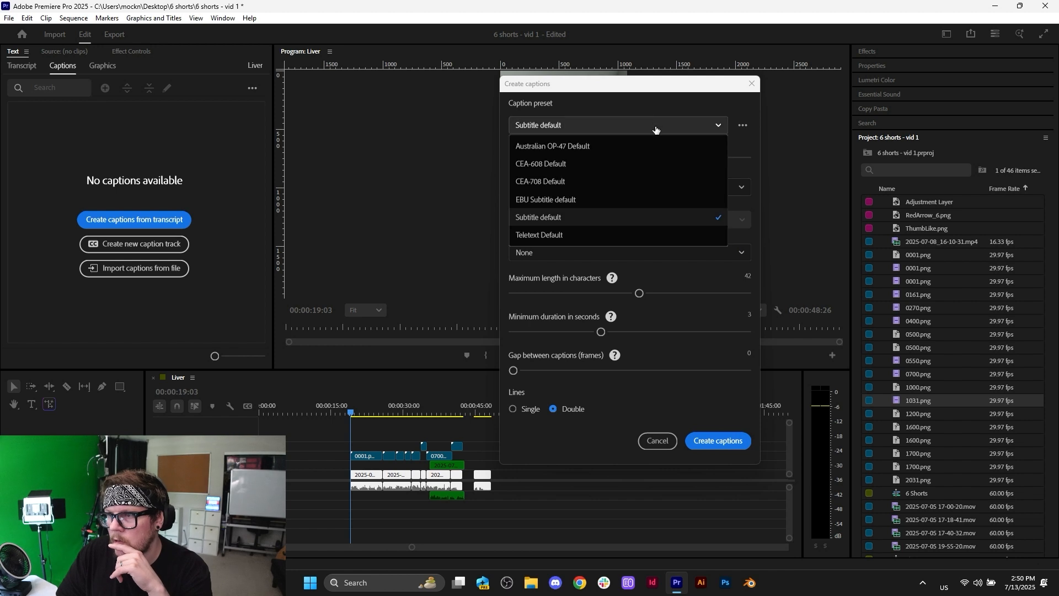
pyautogui.click(657, 108)
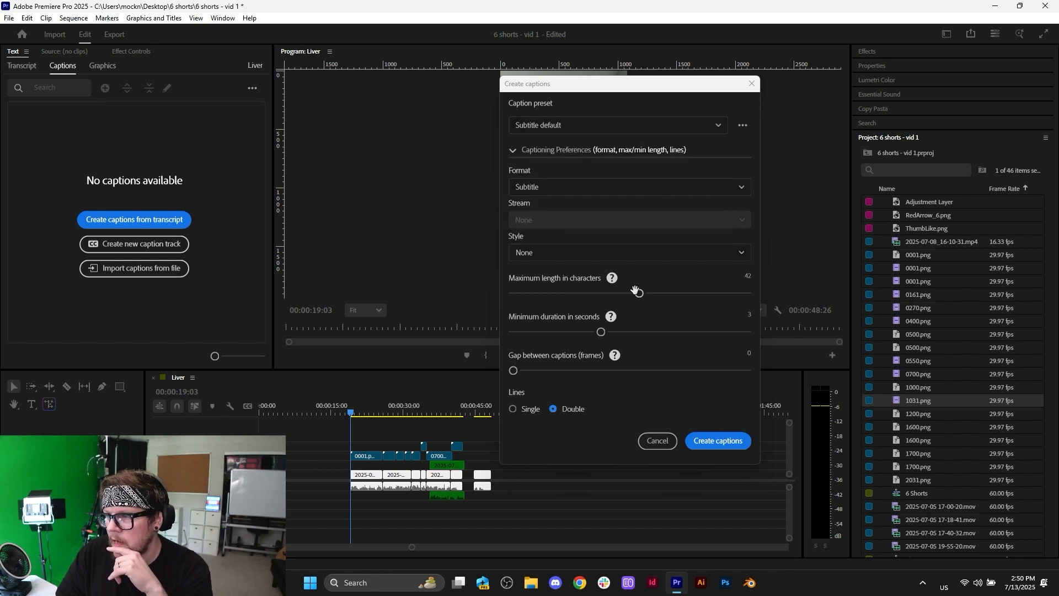
# - Create single-line captions with a maximum length of 14 characters and a minimum duration of 1.4 seconds
pyautogui.moveTo(638, 292); pyautogui.dragTo(538, 294)
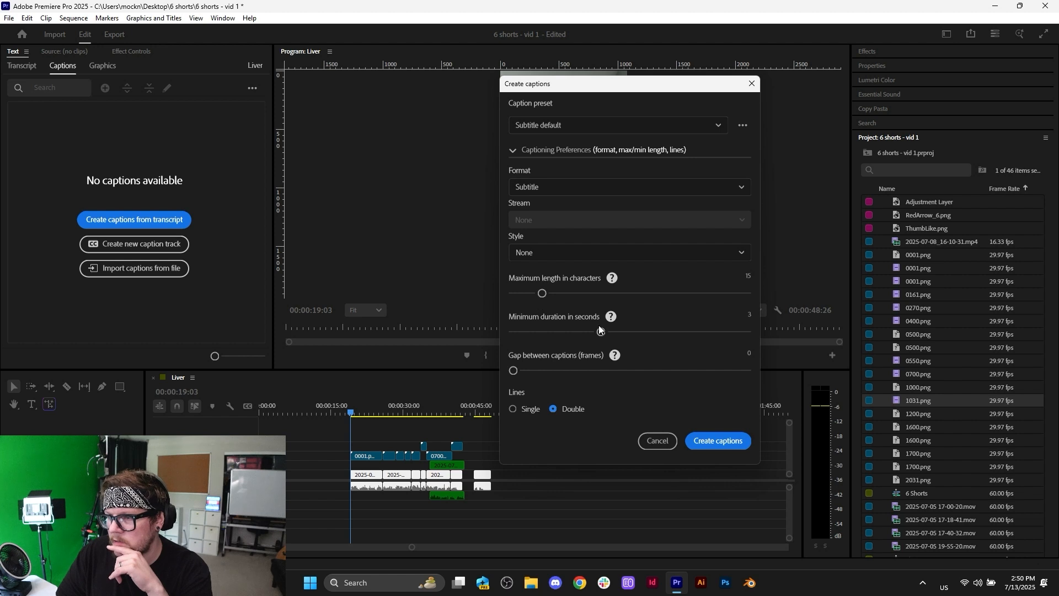
pyautogui.moveTo(514, 336); pyautogui.dragTo(517, 335)
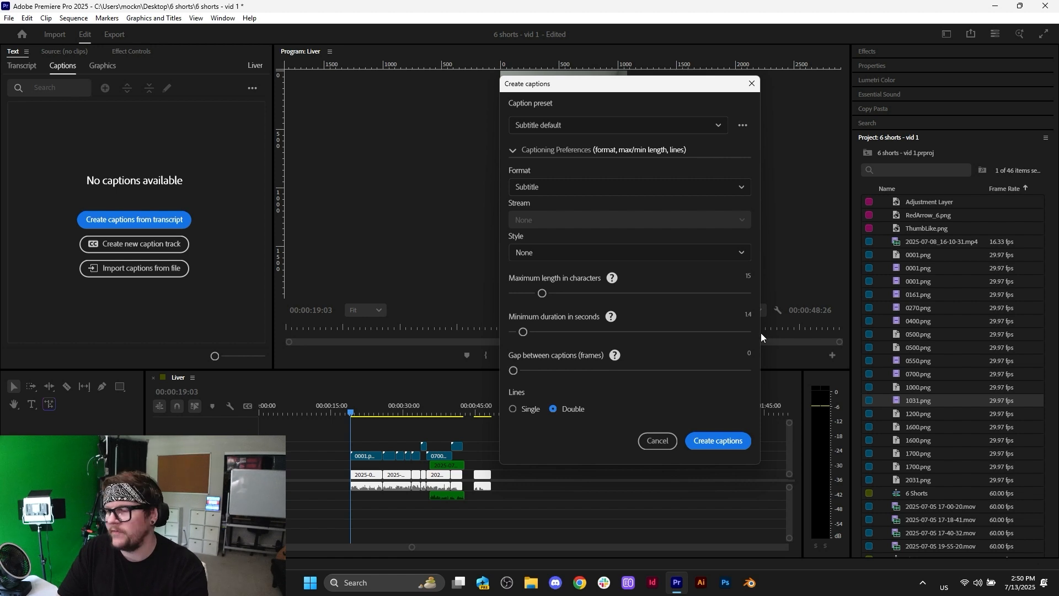
pyautogui.click(522, 411)
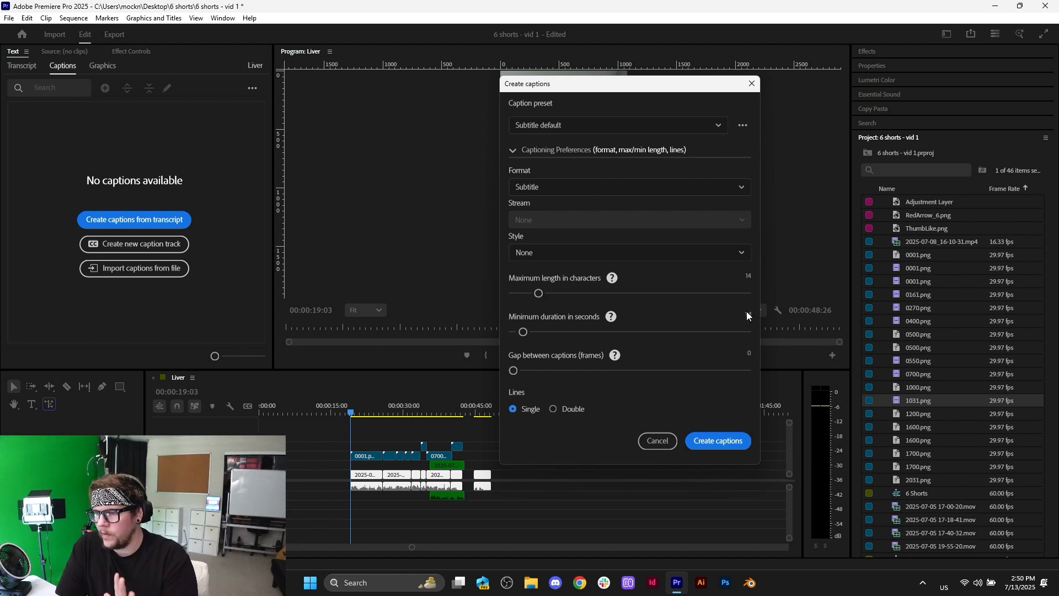
pyautogui.click(713, 441)
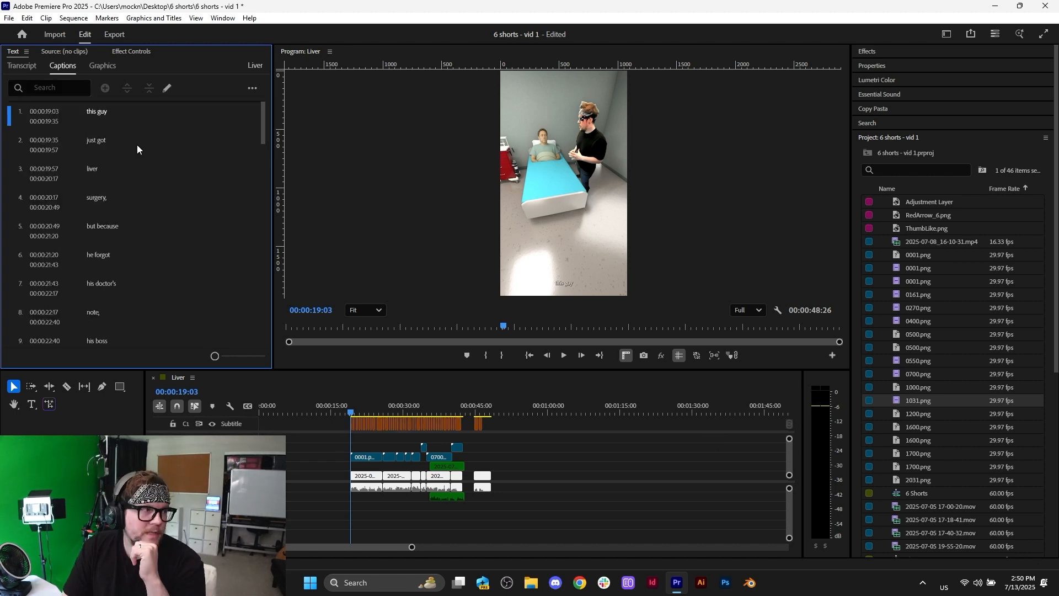
# - View the "liver" caption and move the separate last clip with its captions about 15 seconds later on the timeline
pyautogui.click(91, 173)
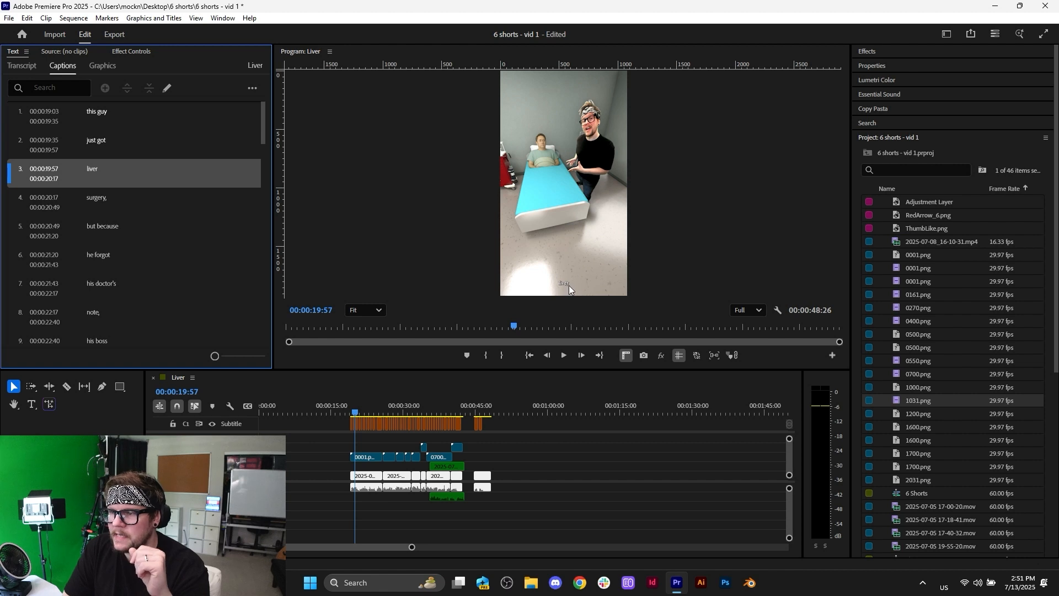
pyautogui.moveTo(513, 497); pyautogui.dragTo(549, 424)
pyautogui.scroll(5, 335, 440)
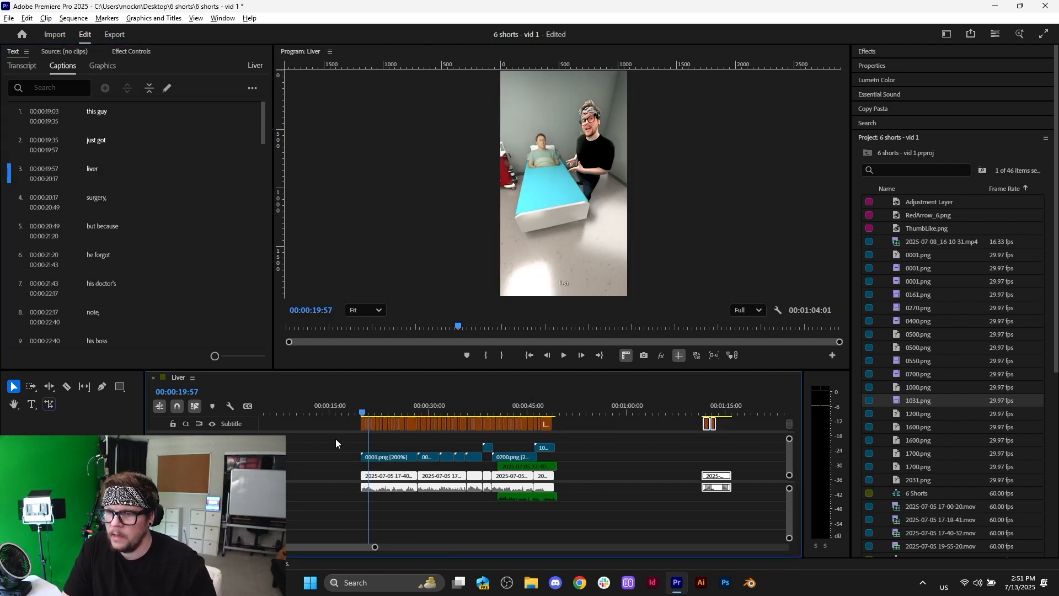
# - Select all captions over the main edit and apply the saved yellow gradient Anton text style with a black outline
pyautogui.moveTo(618, 426); pyautogui.dragTo(331, 425)
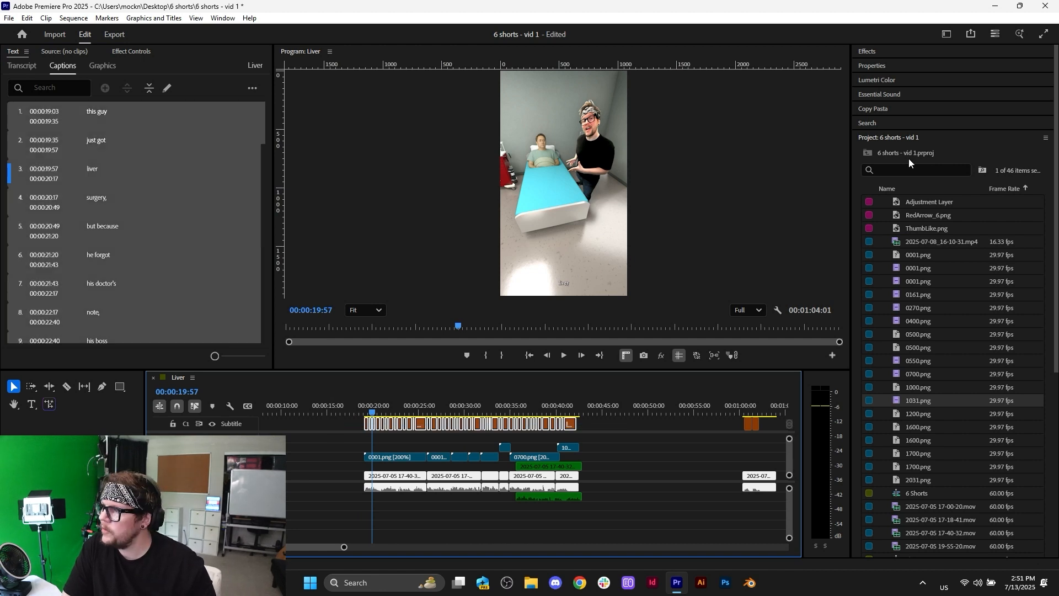
pyautogui.click(873, 66)
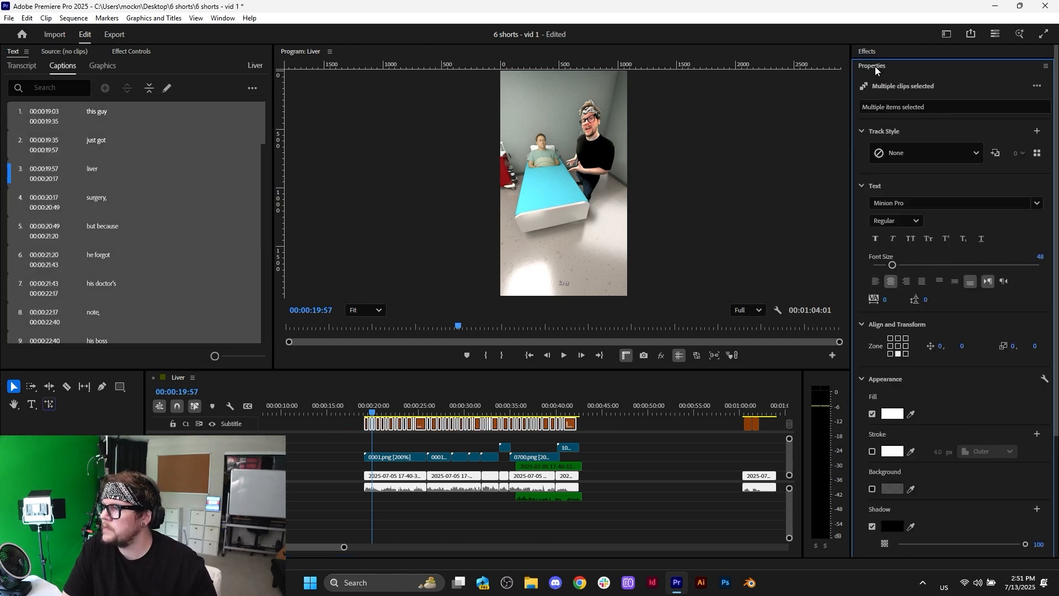
pyautogui.click(1039, 155)
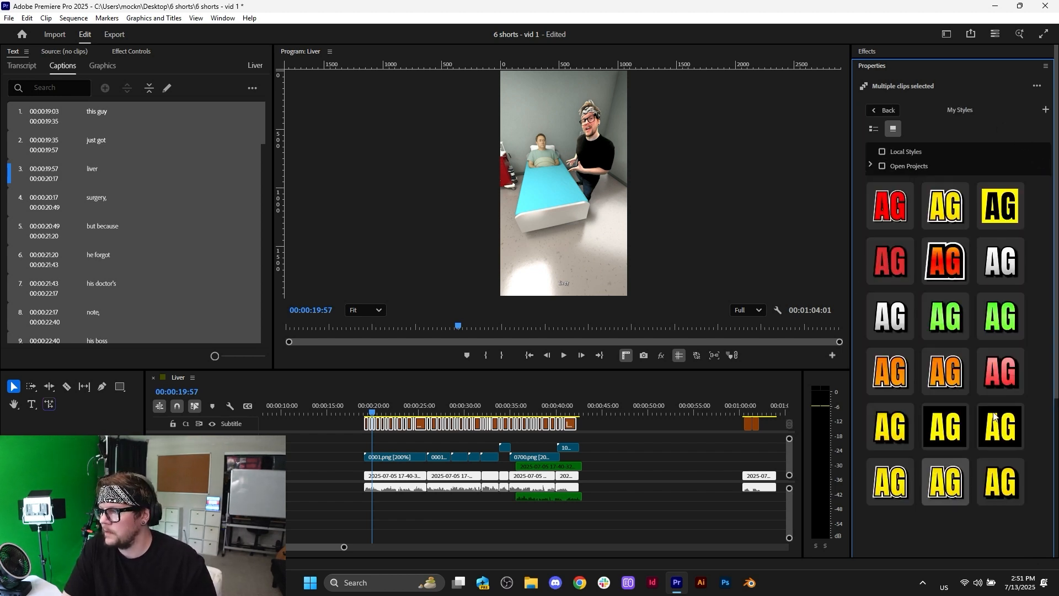
pyautogui.click(1003, 489)
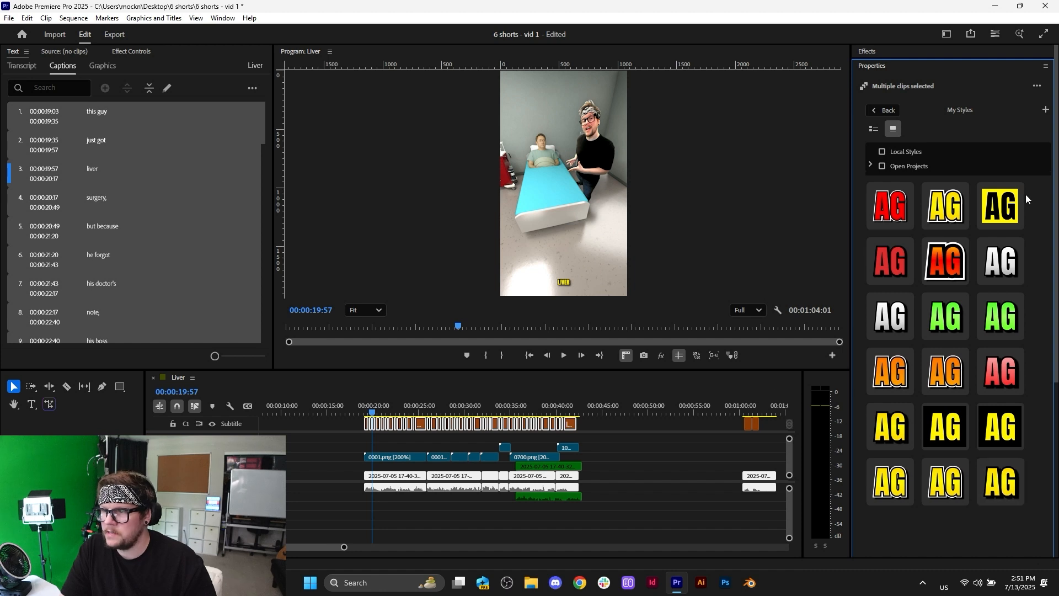
# - Check the captions' fill gradient without changing it, then set the centre zone, font size 115 and vertical position 350
pyautogui.click(883, 110)
pyautogui.click(899, 417)
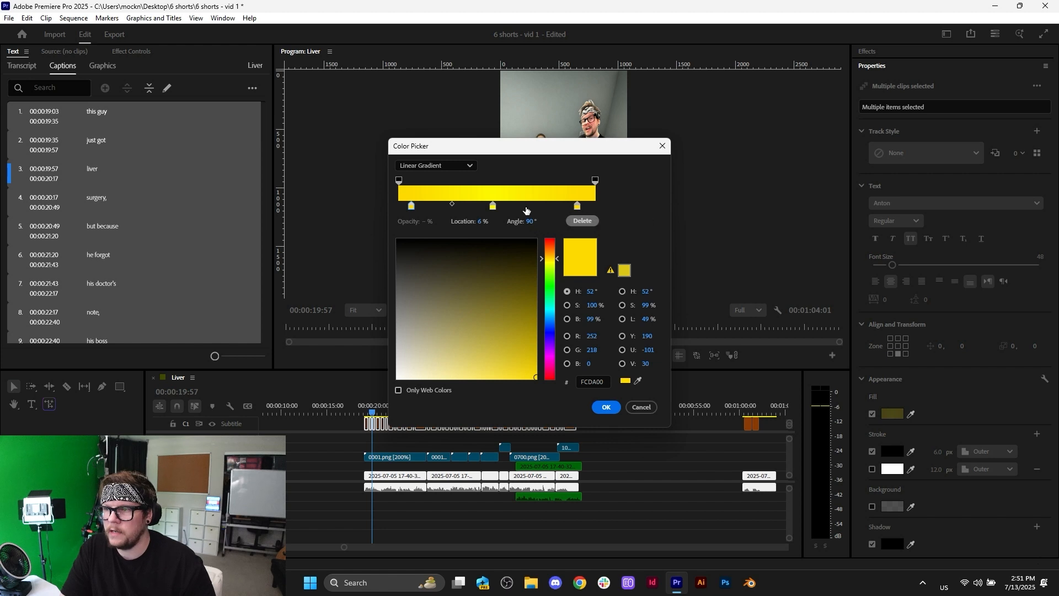
pyautogui.click(642, 407)
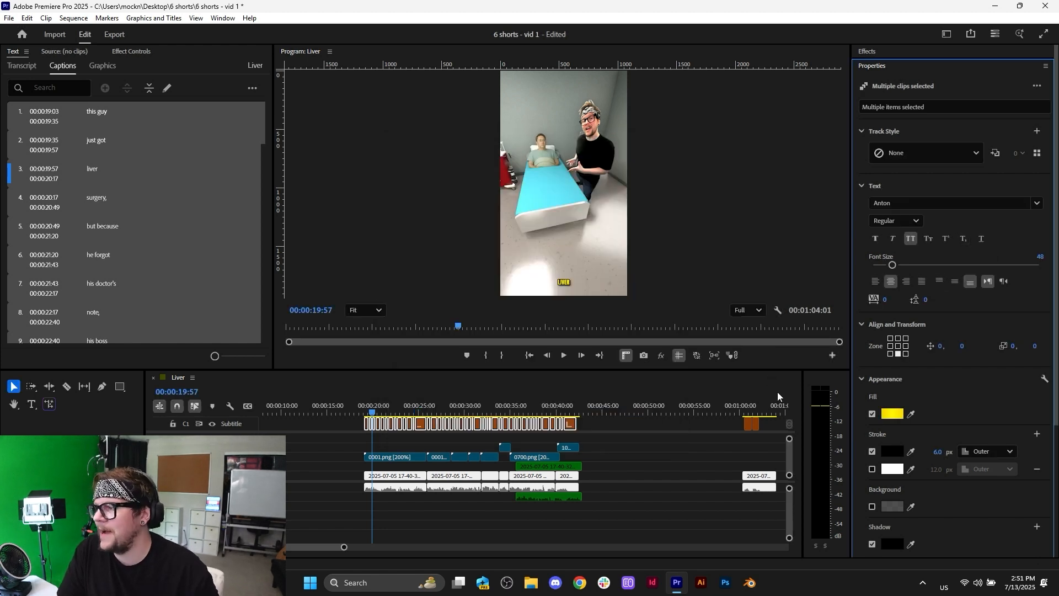
pyautogui.click(899, 346)
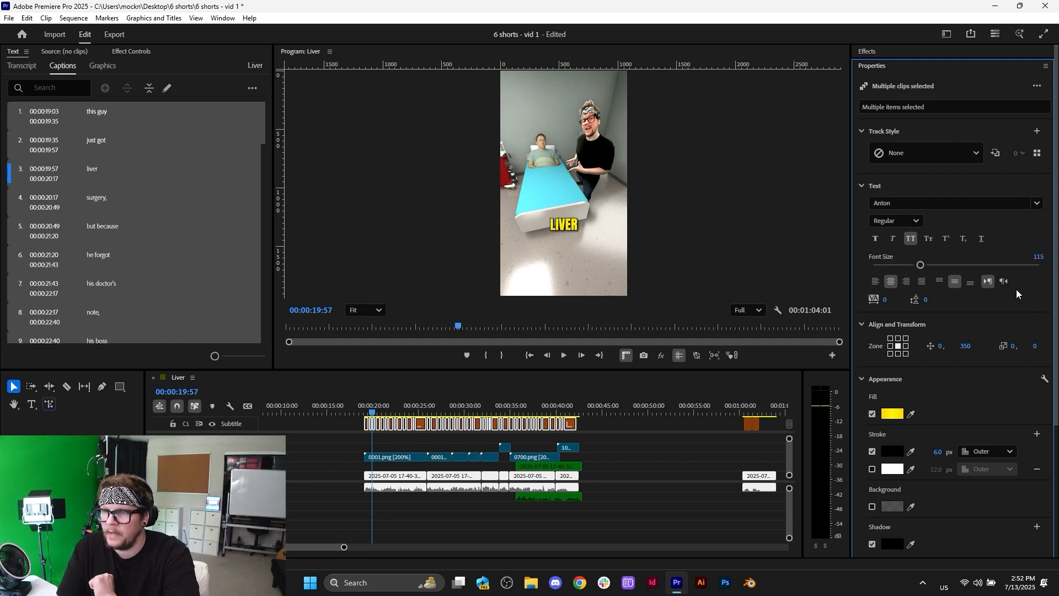
# - Place the playhead at 00:00:18:46, just before the first caption, and deselect the captions
pyautogui.click(362, 412)
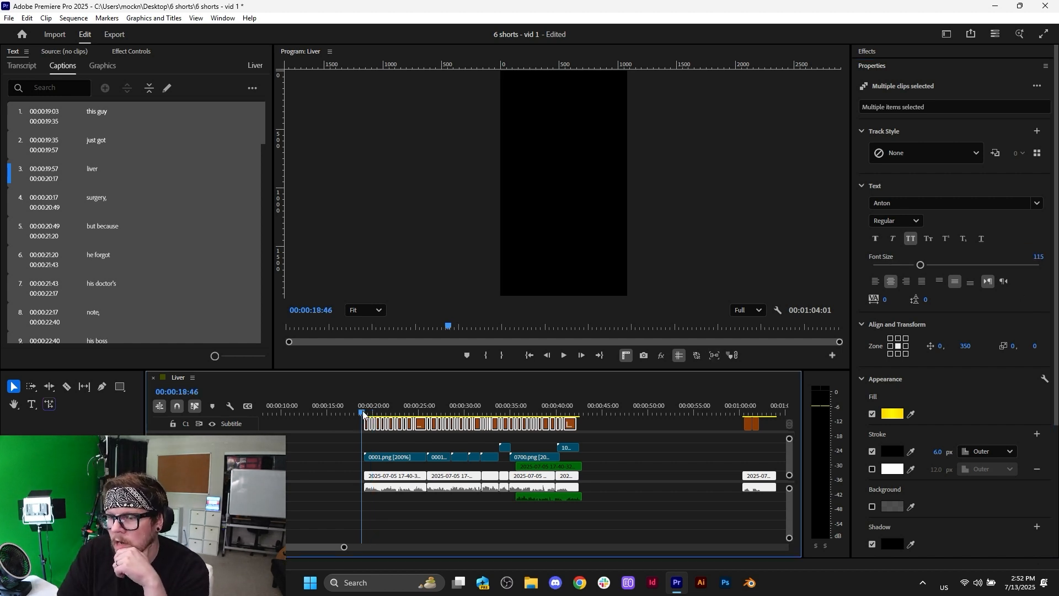
pyautogui.press('=')
pyautogui.press('=')
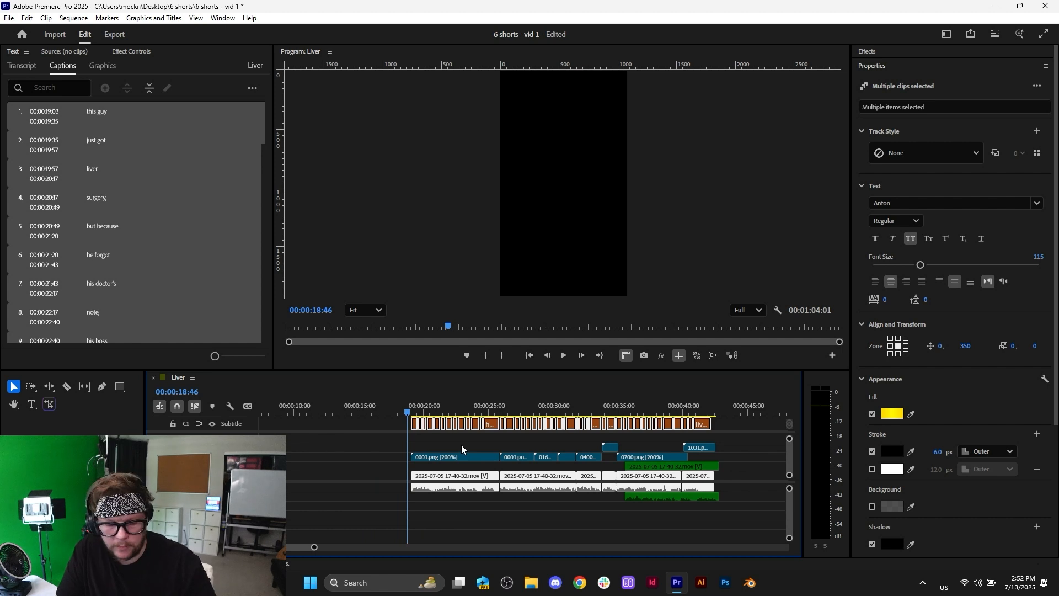
pyautogui.press('=')
pyautogui.press('=')
pyautogui.click(306, 442)
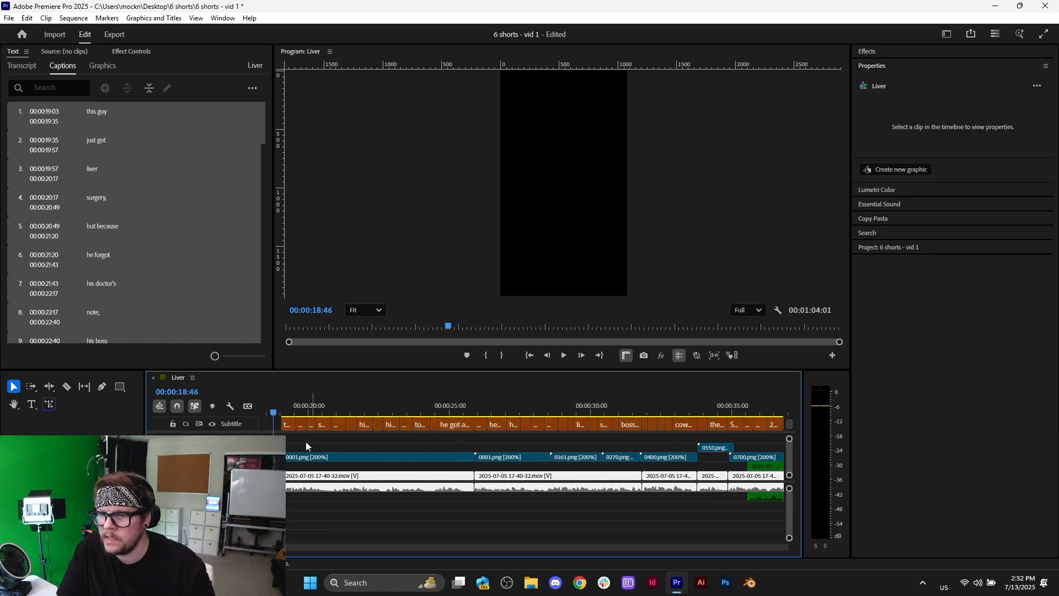
pyautogui.scroll(2, 295, 445)
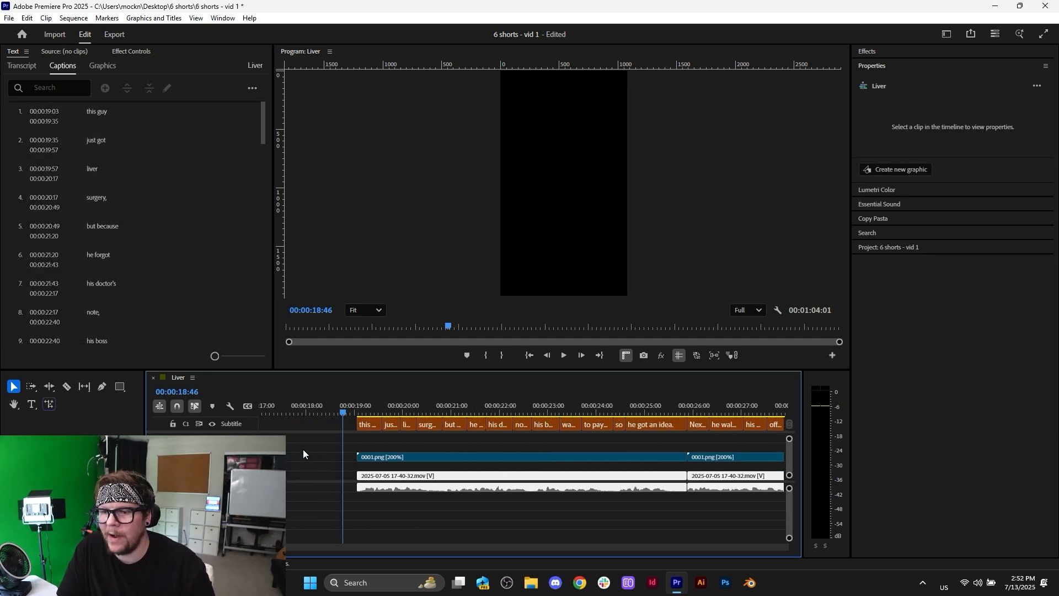
# - Play back from the first caption at 00:00:19:03 and remove the comma from the "surgery," caption
pyautogui.click(359, 409)
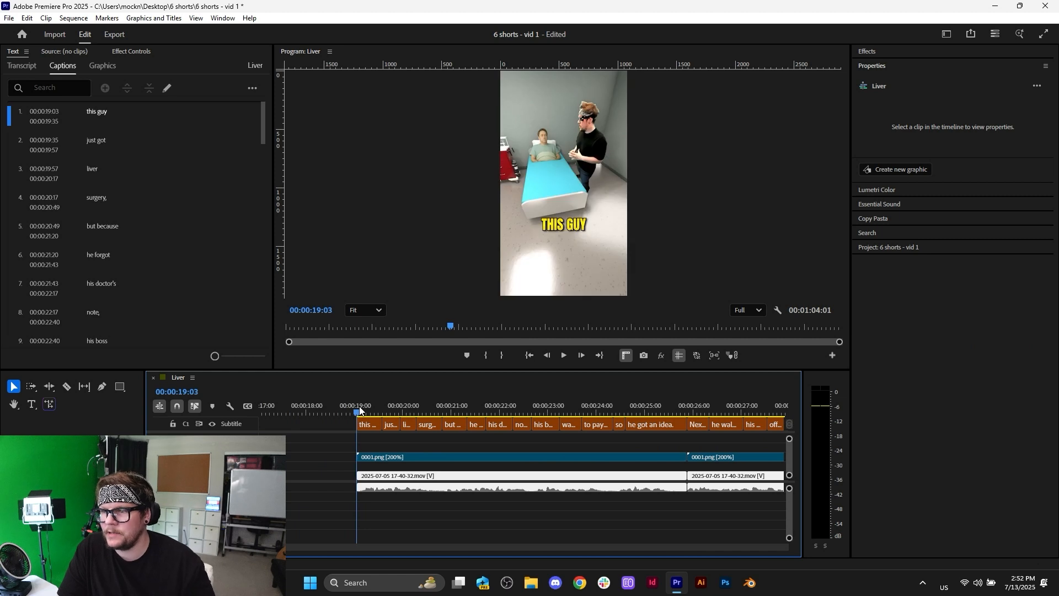
pyautogui.scroll(-1, 359, 408)
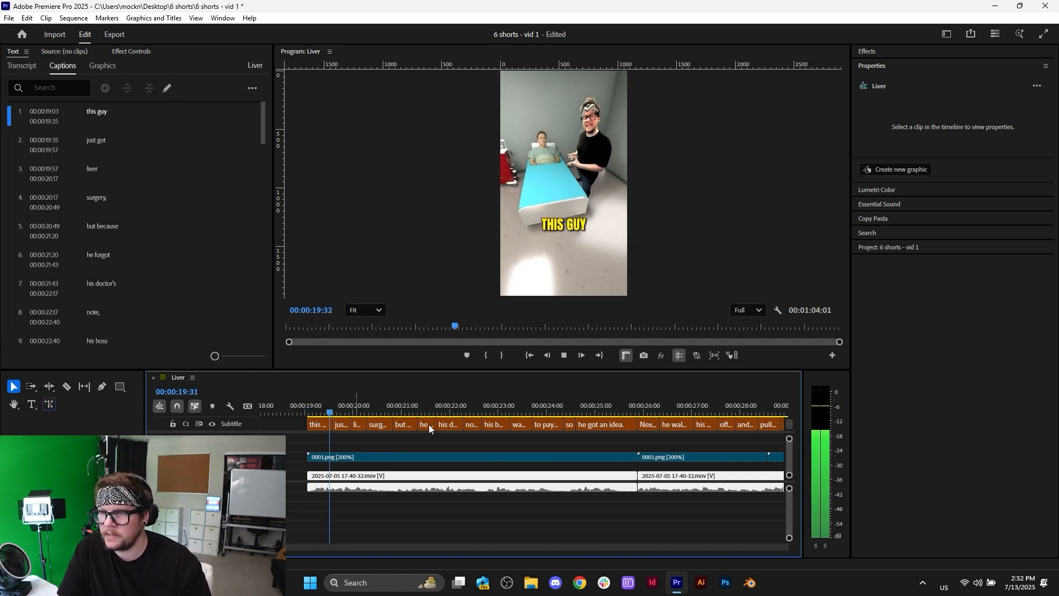
pyautogui.press('space')
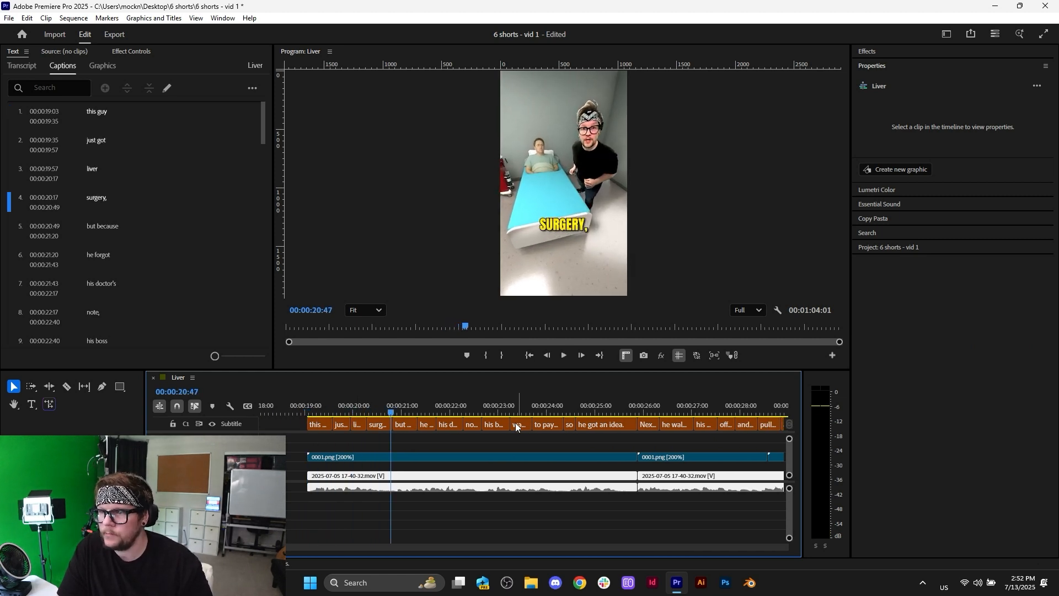
pyautogui.click(387, 427)
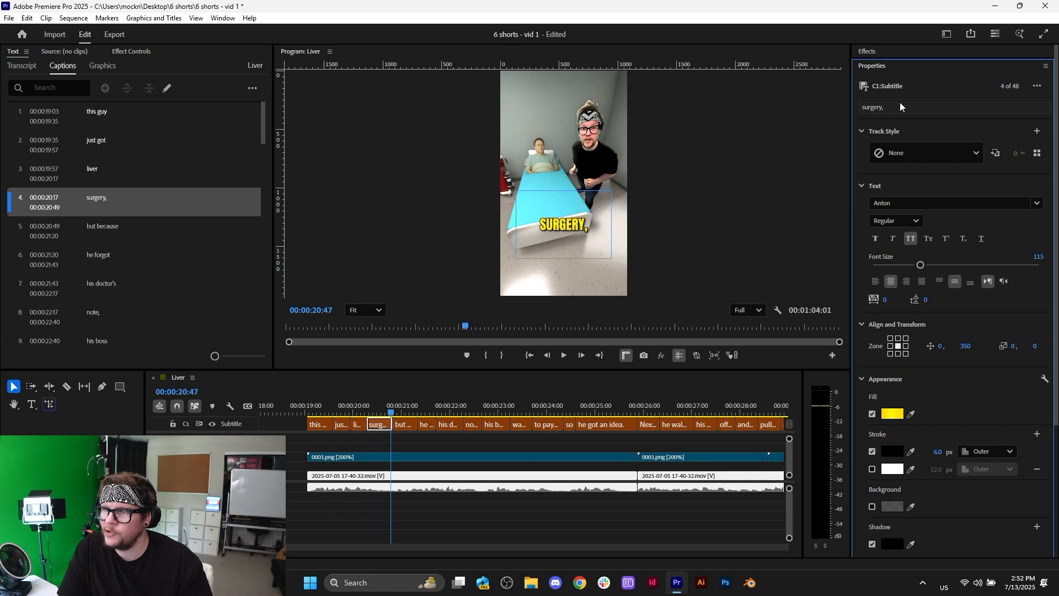
pyautogui.press('t')
pyautogui.click(601, 218)
pyautogui.press('BackSpace')
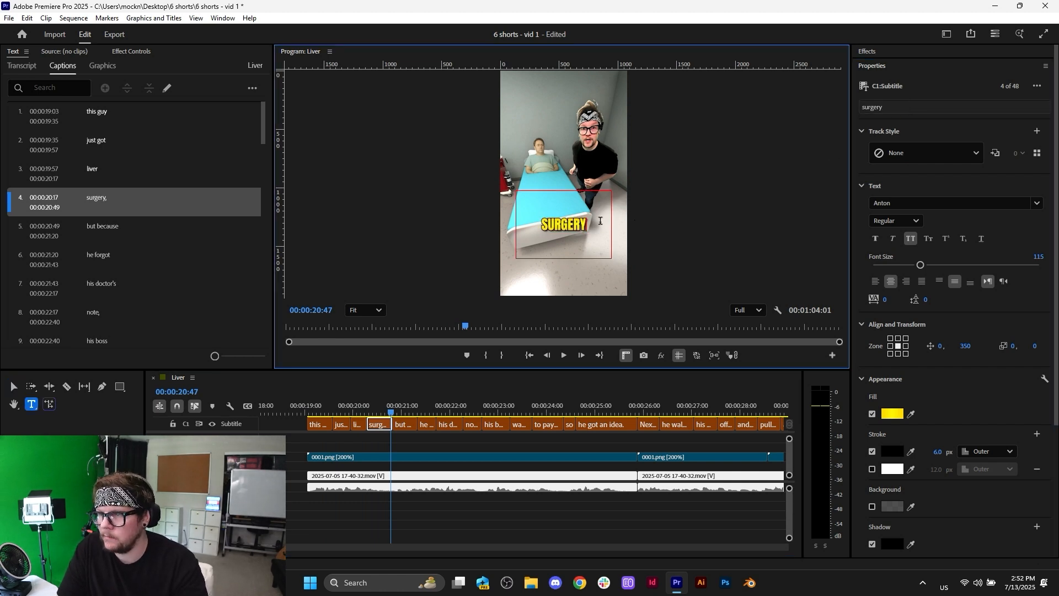
pyautogui.press('v')
pyautogui.click(434, 436)
# - Play back the captions after "surgery" and change the "he forgot" caption to read "he forgot HIS"
pyautogui.press('space')
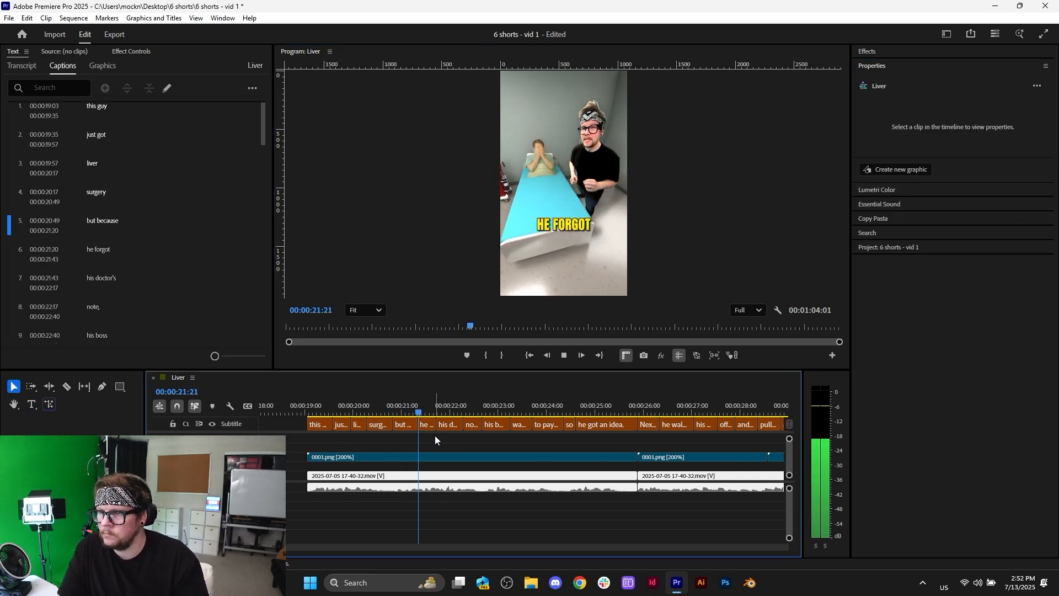
pyautogui.click(418, 406)
pyautogui.press('=')
pyautogui.press('space')
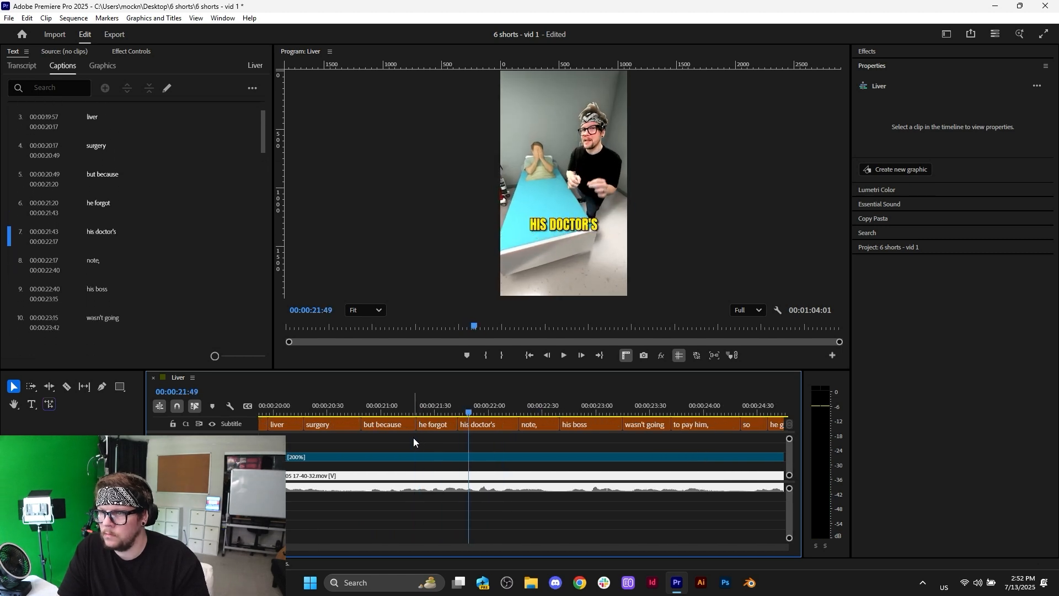
pyautogui.click(517, 409)
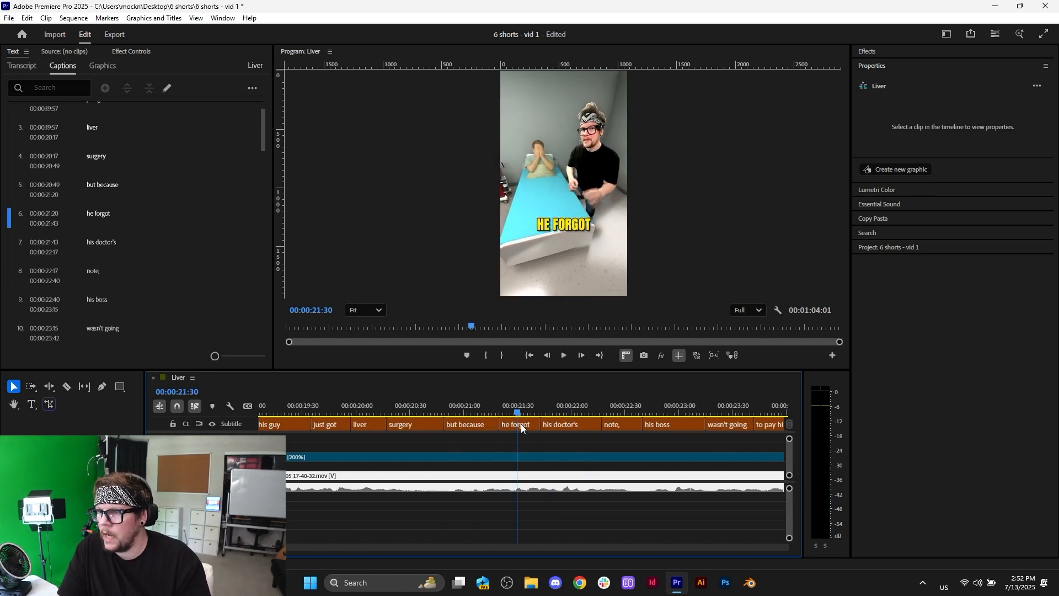
pyautogui.click(575, 229)
pyautogui.doubleClick(575, 225)
pyautogui.click(599, 224)
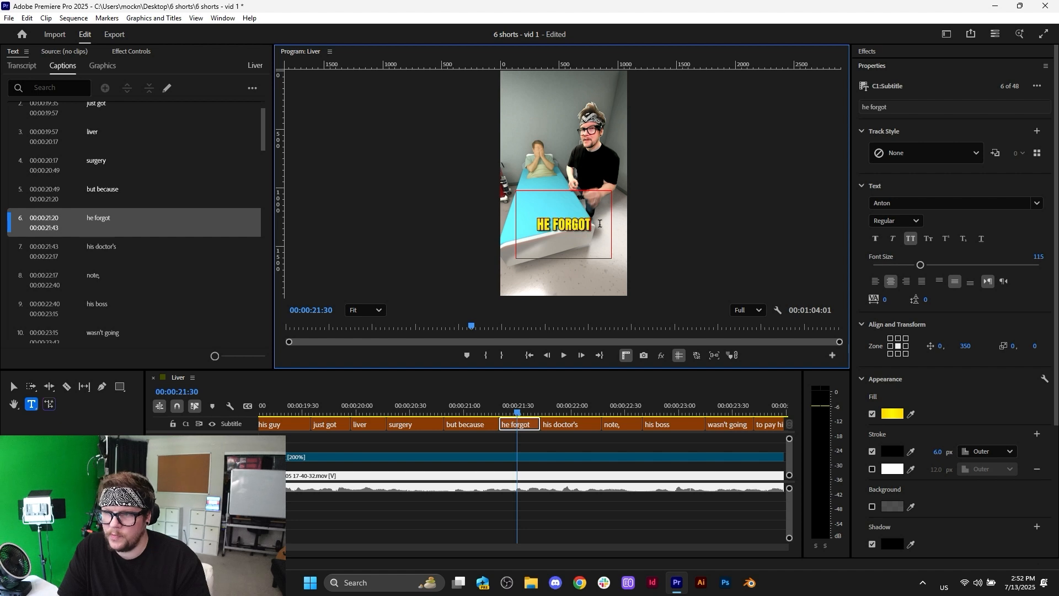
pyautogui.write('HIS')
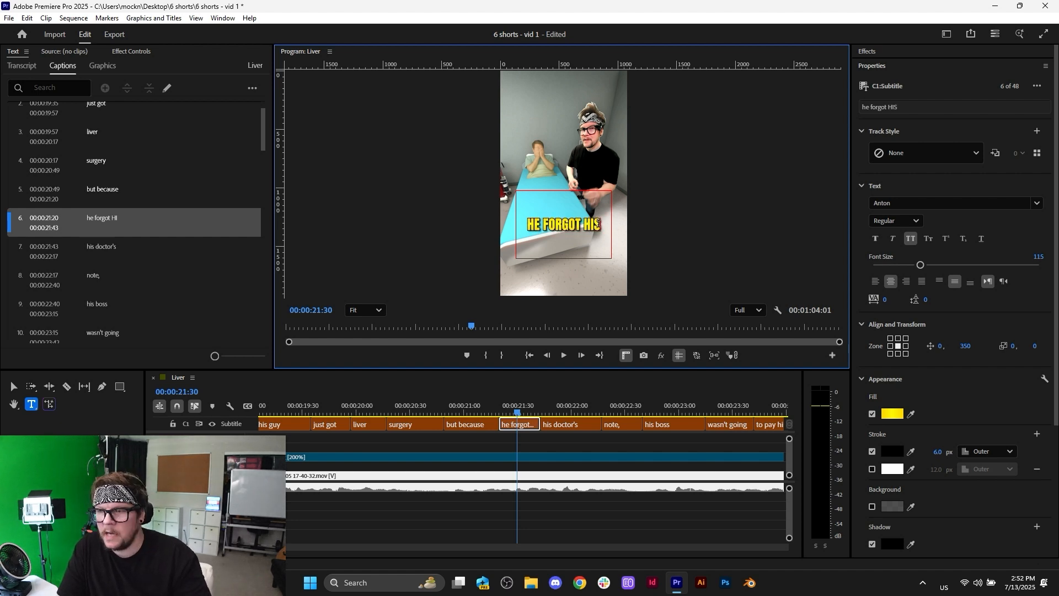
# - Change the "his doctor's" caption to read "doctor's NOTE"
pyautogui.click(565, 418)
pyautogui.press('v')
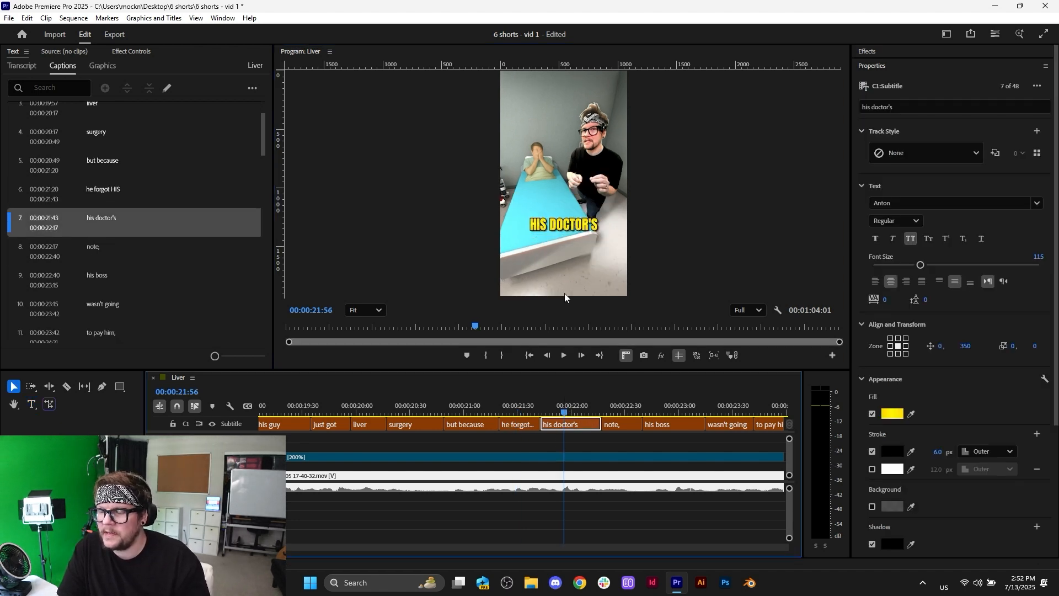
pyautogui.doubleClick(566, 224)
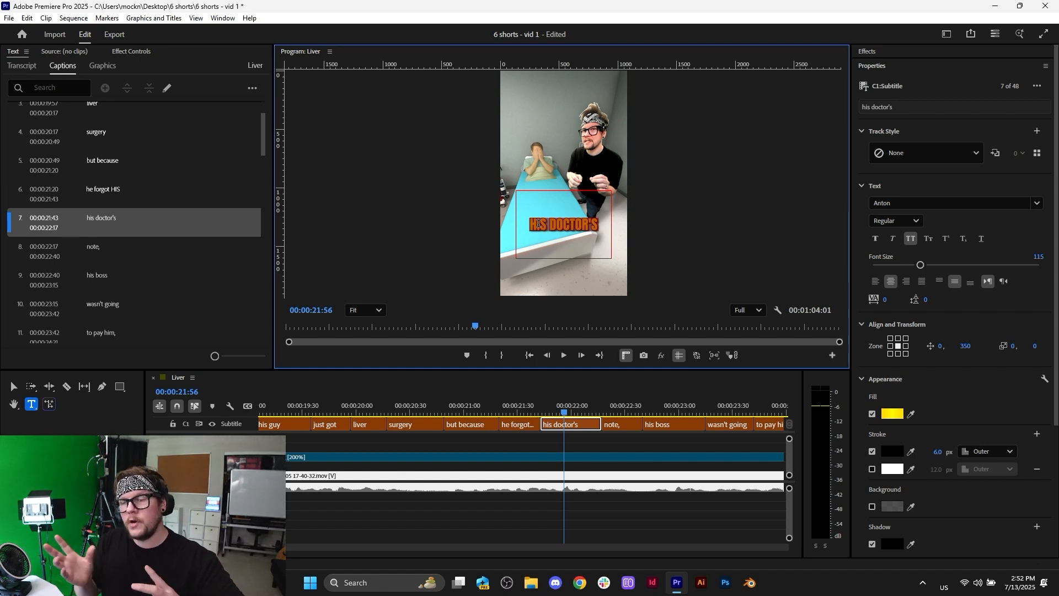
pyautogui.click(538, 224)
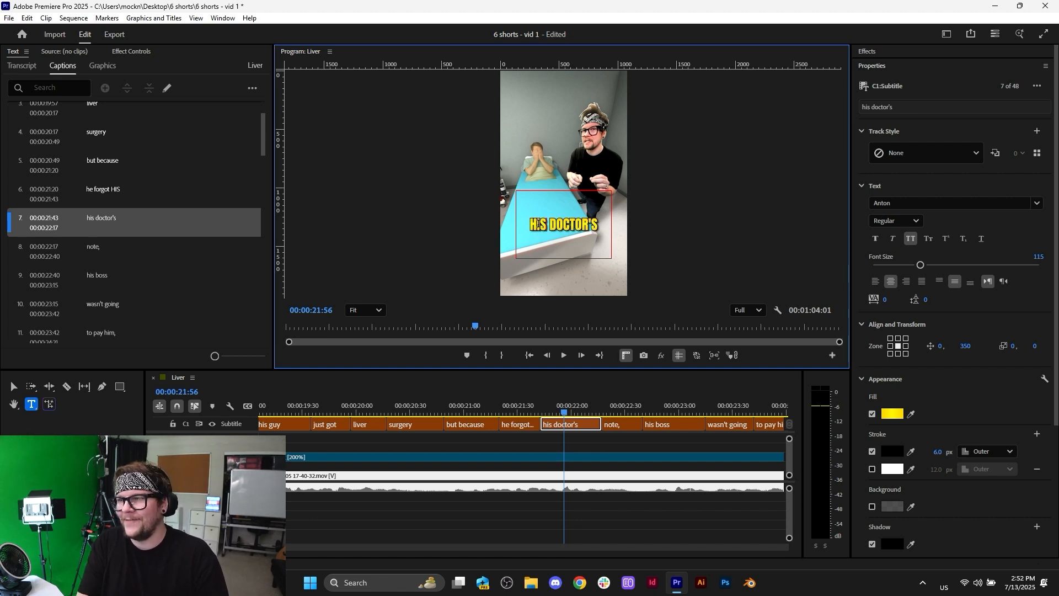
pyautogui.press('Delete')
pyautogui.press('Delete')
pyautogui.press('Delete')
pyautogui.press('Delete')
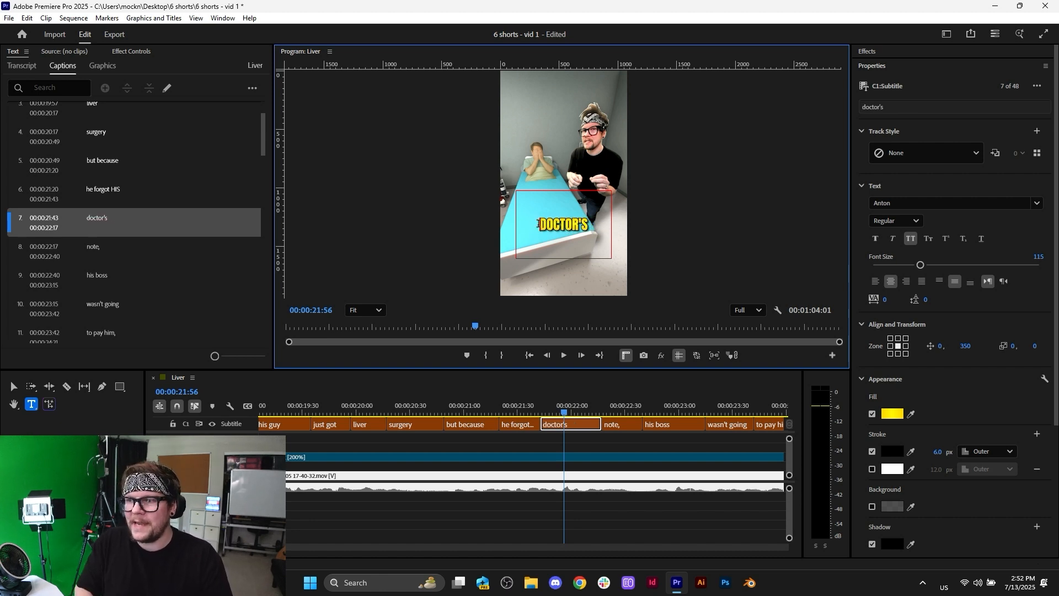
pyautogui.write('NOTE')
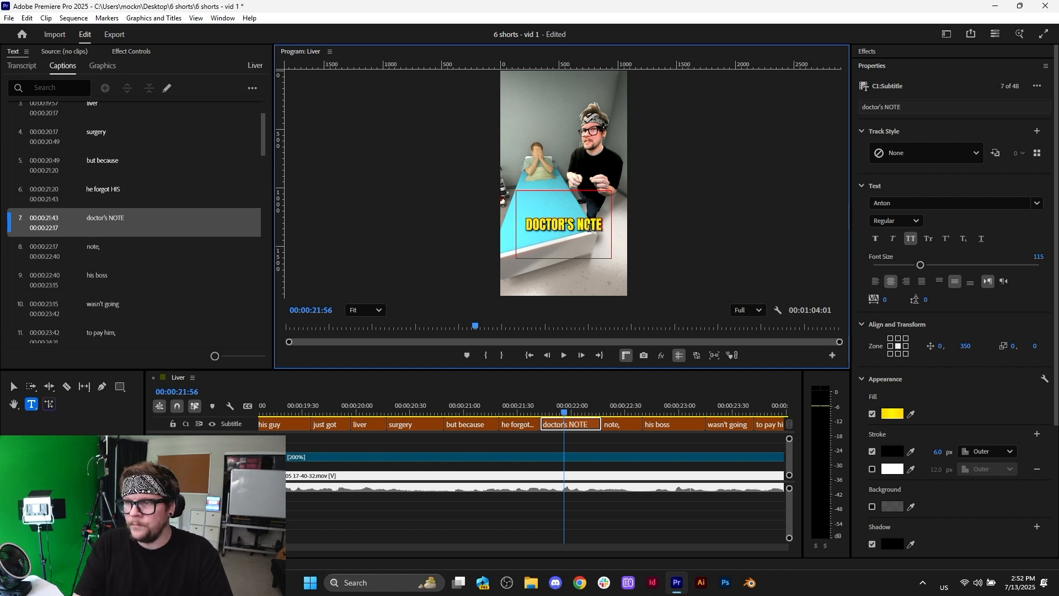
pyautogui.write('v')
# - Delete the separate "note," caption, extend "doctor's NOTE" to 00:00:22:40, and play back the timing up to "his boss"
pyautogui.click(628, 430)
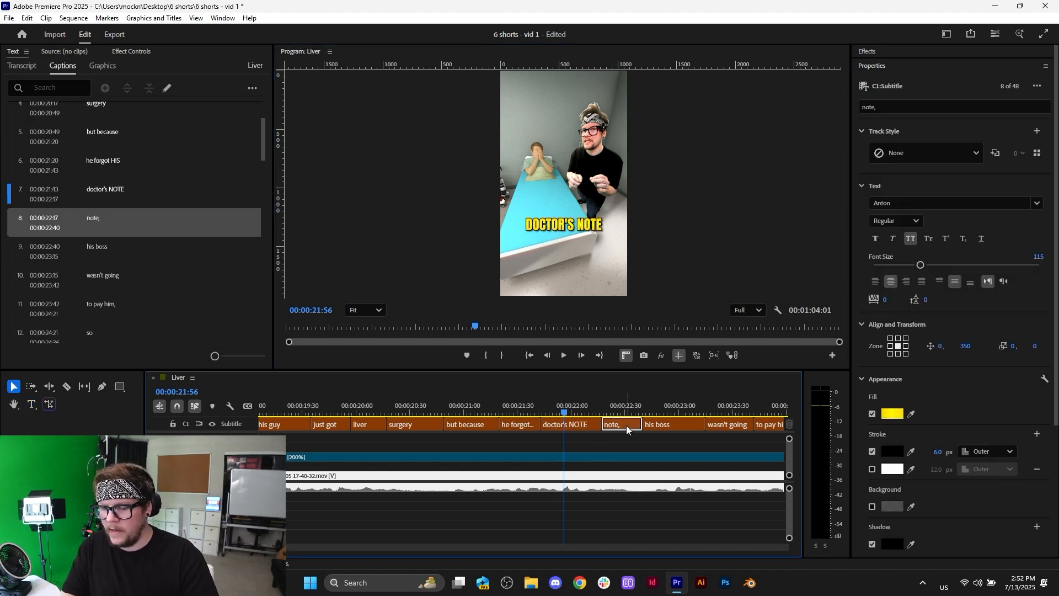
pyautogui.press('Delete')
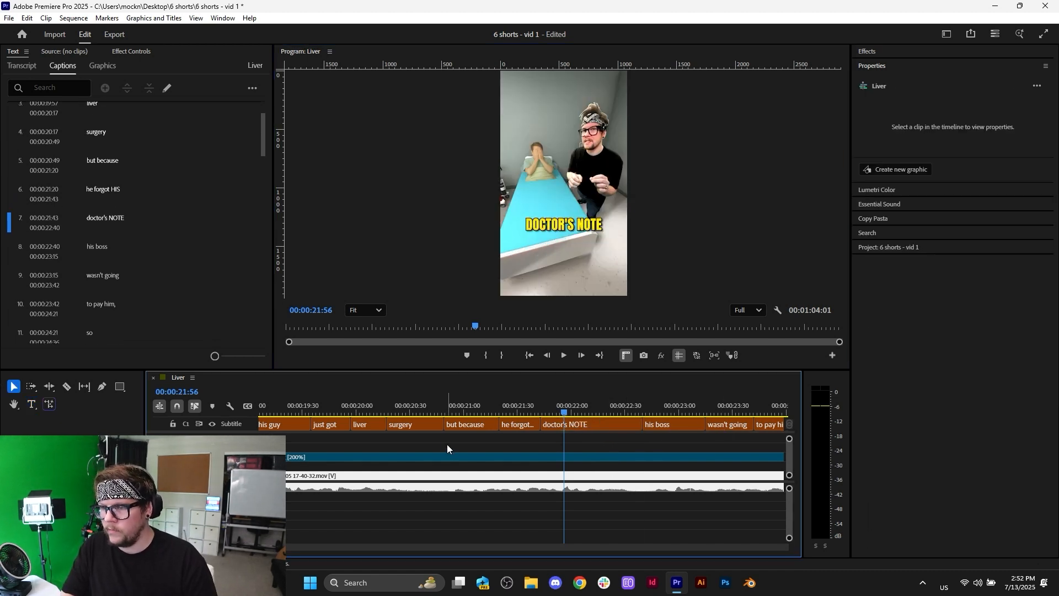
pyautogui.click(425, 405)
pyautogui.press('space')
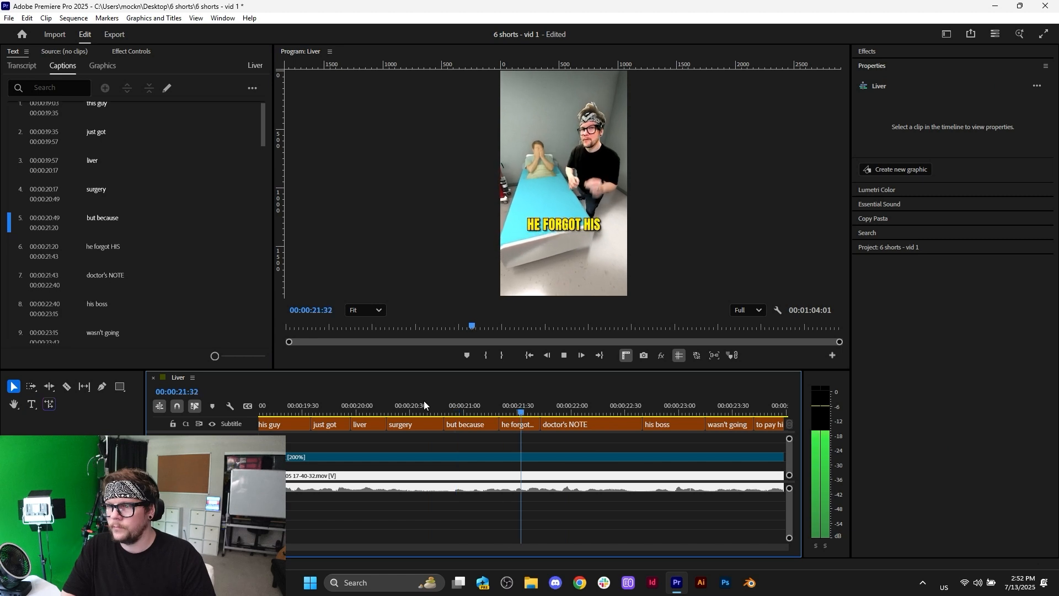
pyautogui.press('space')
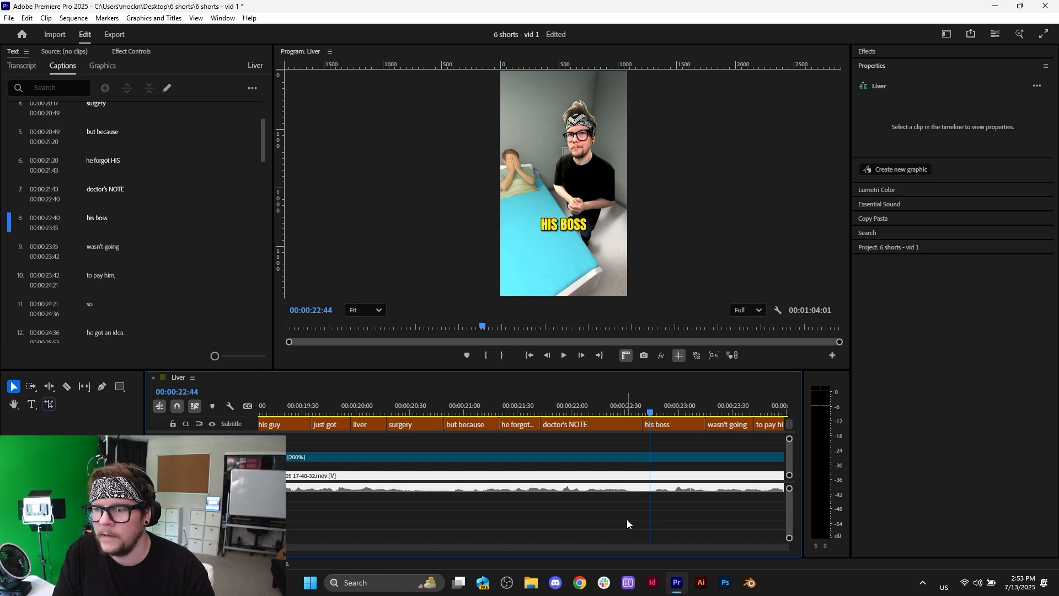
pyautogui.press('-')
pyautogui.click(520, 413)
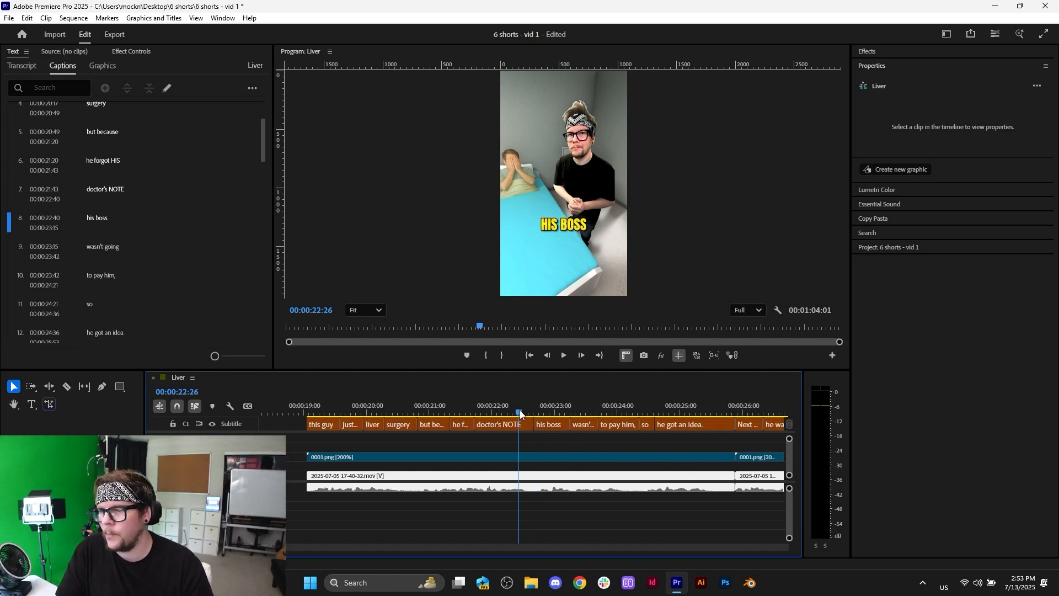
pyautogui.press('=')
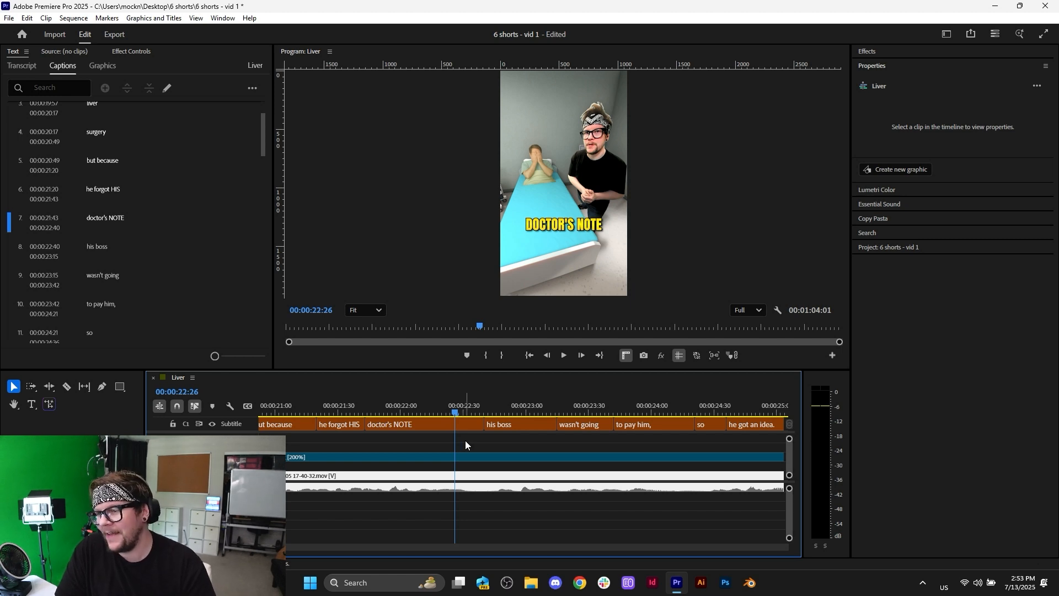
# - Play back from 00:00:22:26 and change the "wasn't going" caption to read "wasn't gonna"
pyautogui.press('space')
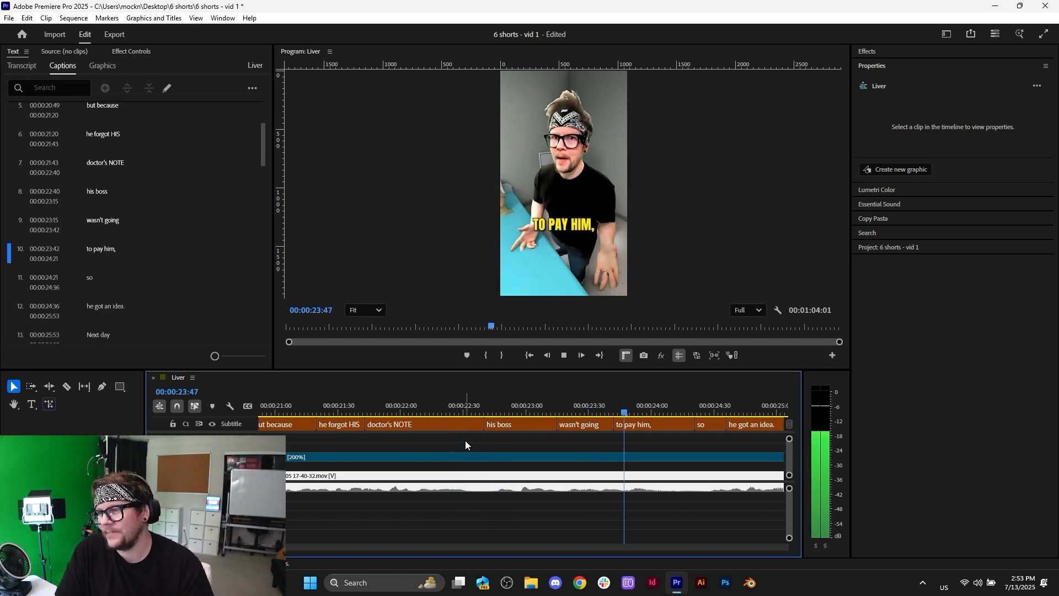
pyautogui.click(534, 406)
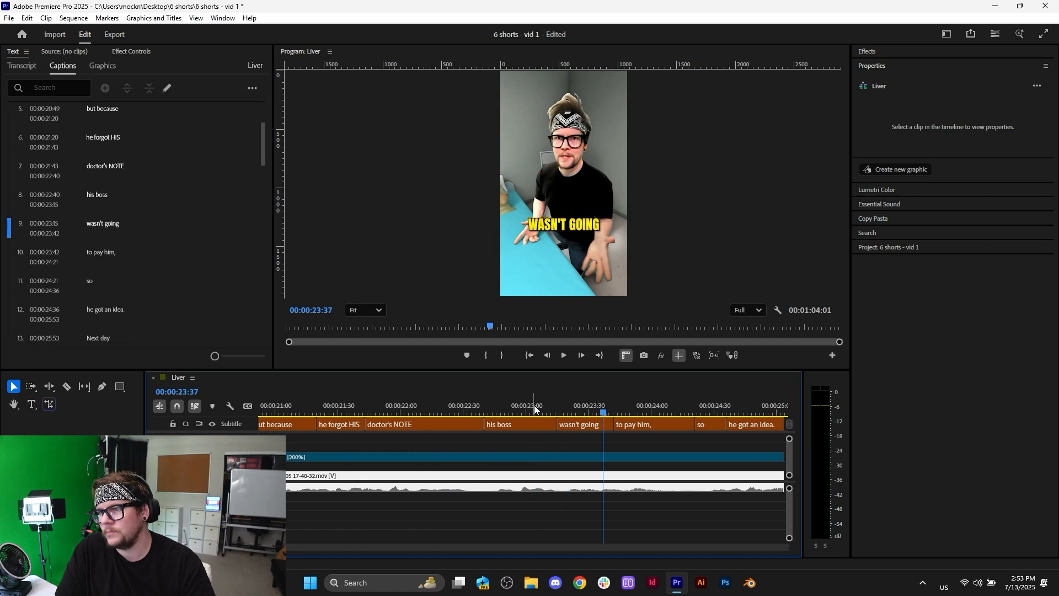
pyautogui.click(582, 427)
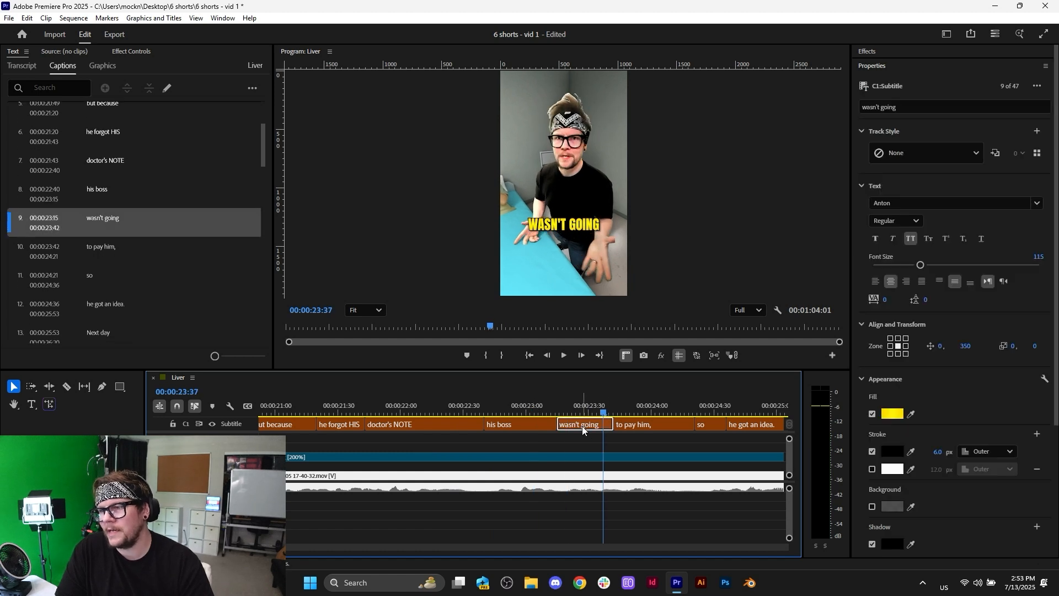
pyautogui.doubleClick(590, 219)
pyautogui.click(602, 224)
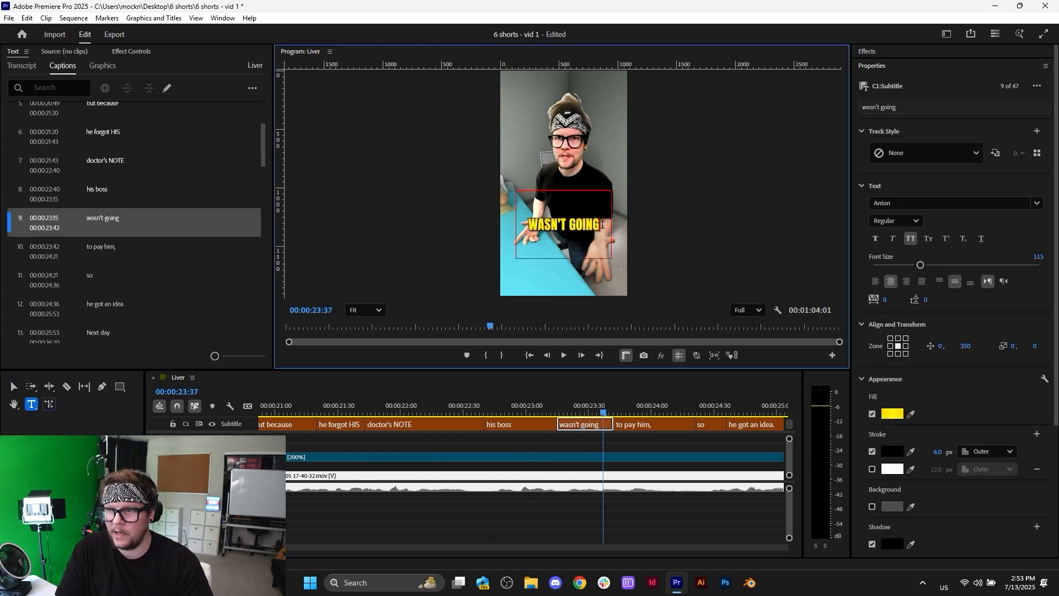
pyautogui.press('BackSpace')
pyautogui.press('BackSpace')
pyautogui.press('BackSpace')
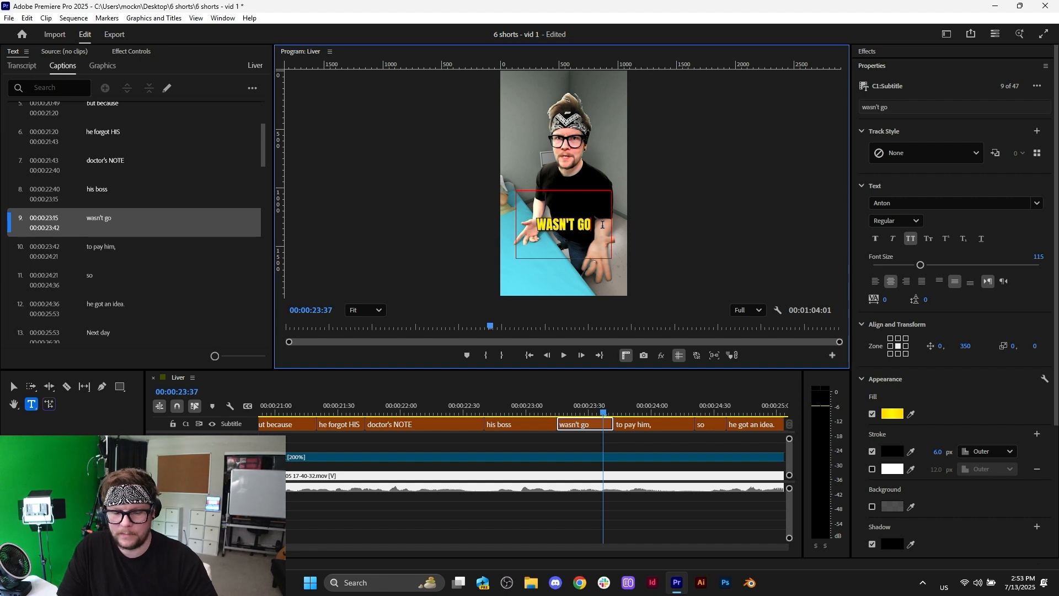
pyautogui.write('nna')
# - Shorten the "to pay him," caption to "pay him", dropping the leading word and the comma
pyautogui.click(639, 409)
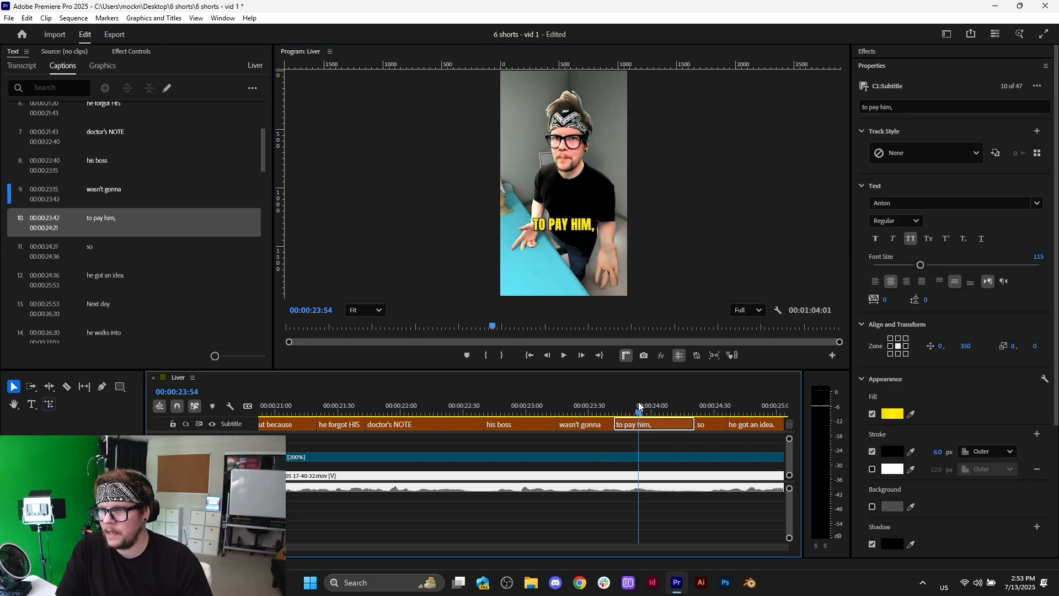
pyautogui.doubleClick(549, 220)
pyautogui.click(551, 231)
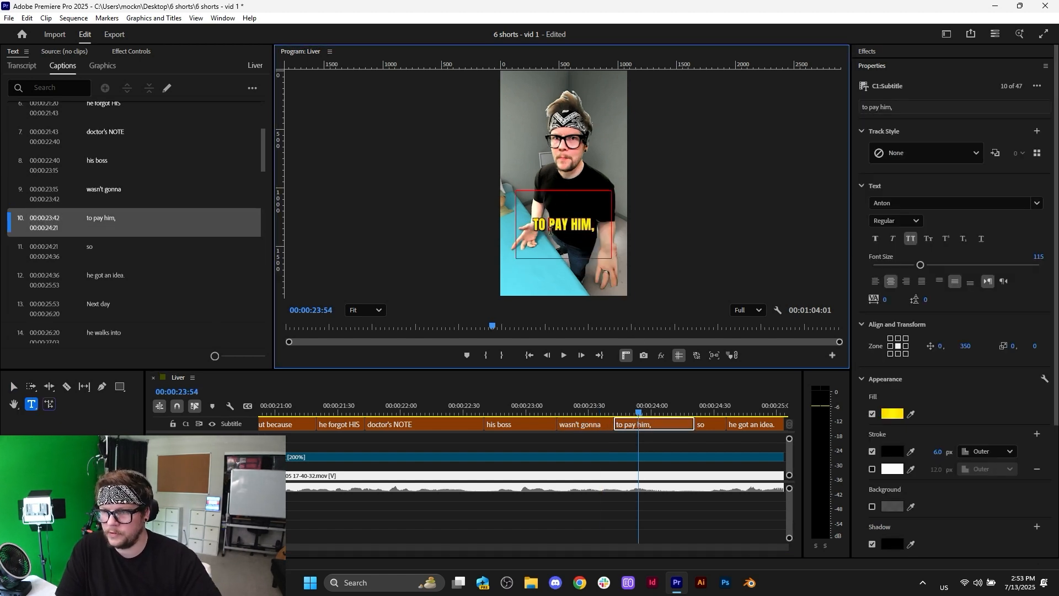
pyautogui.press('BackSpace')
pyautogui.press('BackSpace')
pyautogui.press('BackSpace')
pyautogui.press('BackSpace')
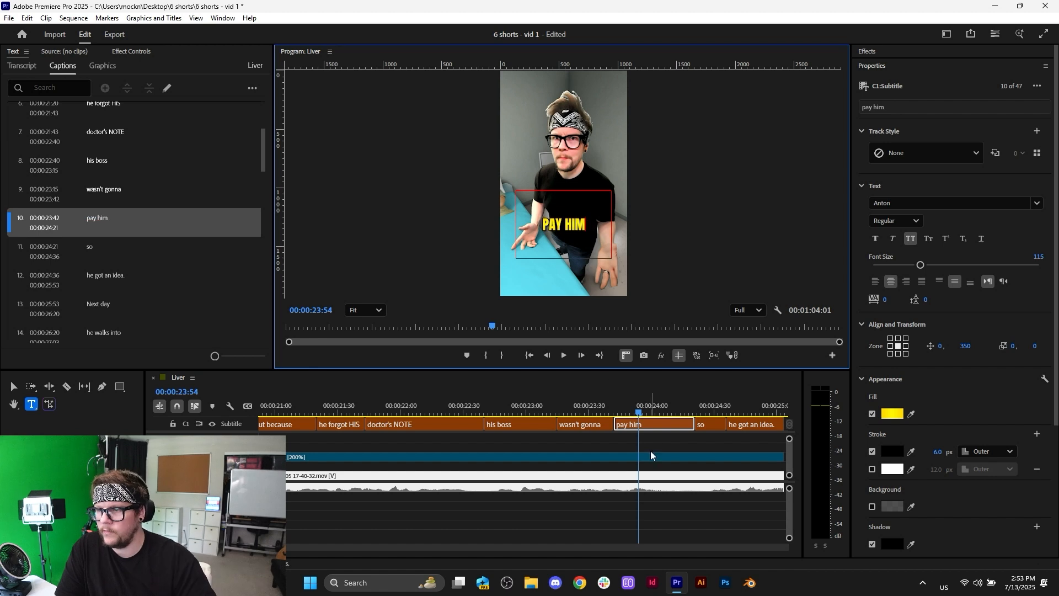
pyautogui.press('Escape')
# - Play back the revised captions and remove the period from the "he got an idea." caption
pyautogui.click(514, 408)
pyautogui.press('space')
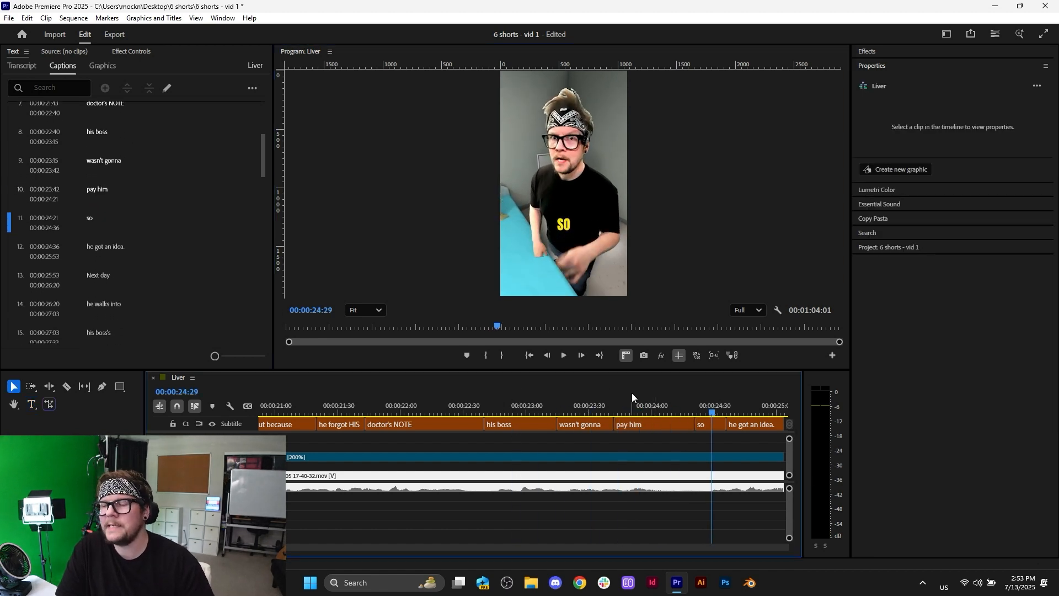
pyautogui.scroll(-3, 631, 393)
pyautogui.press('space')
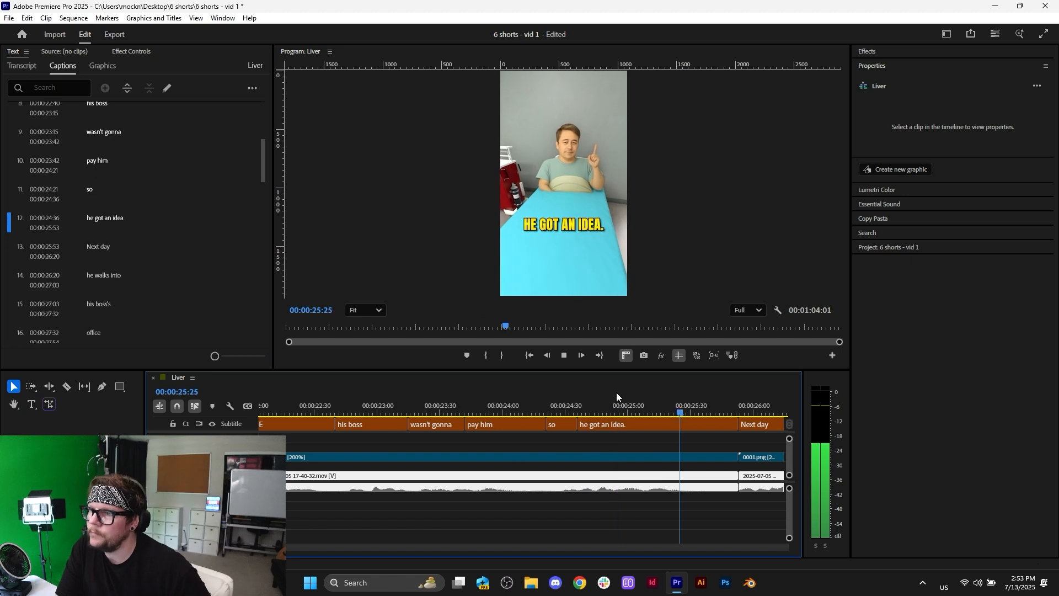
pyautogui.press('space')
pyautogui.click(633, 424)
pyautogui.doubleClick(595, 225)
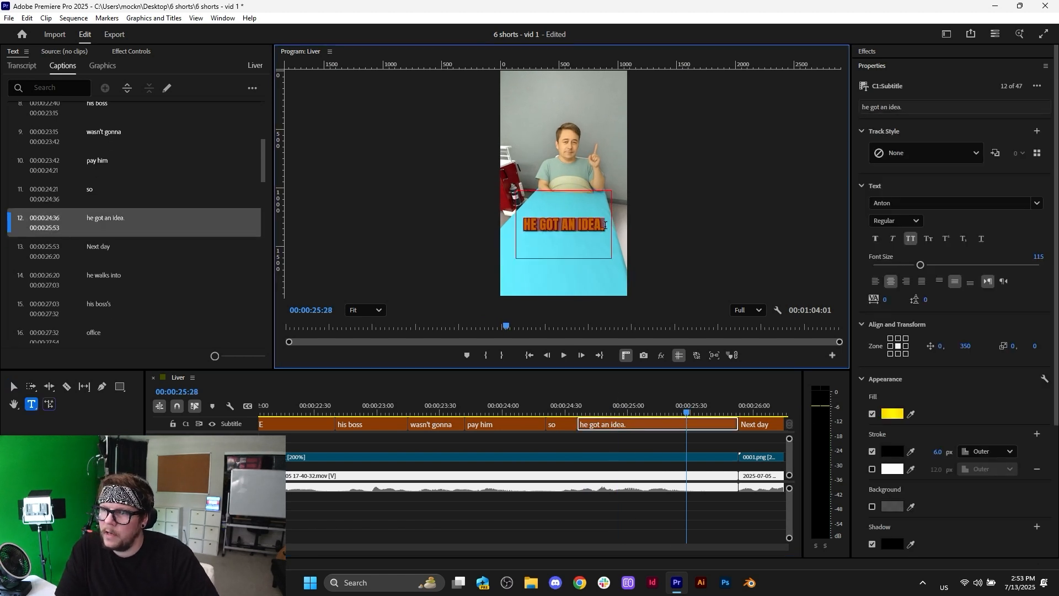
pyautogui.click(606, 228)
pyautogui.press('BackSpace')
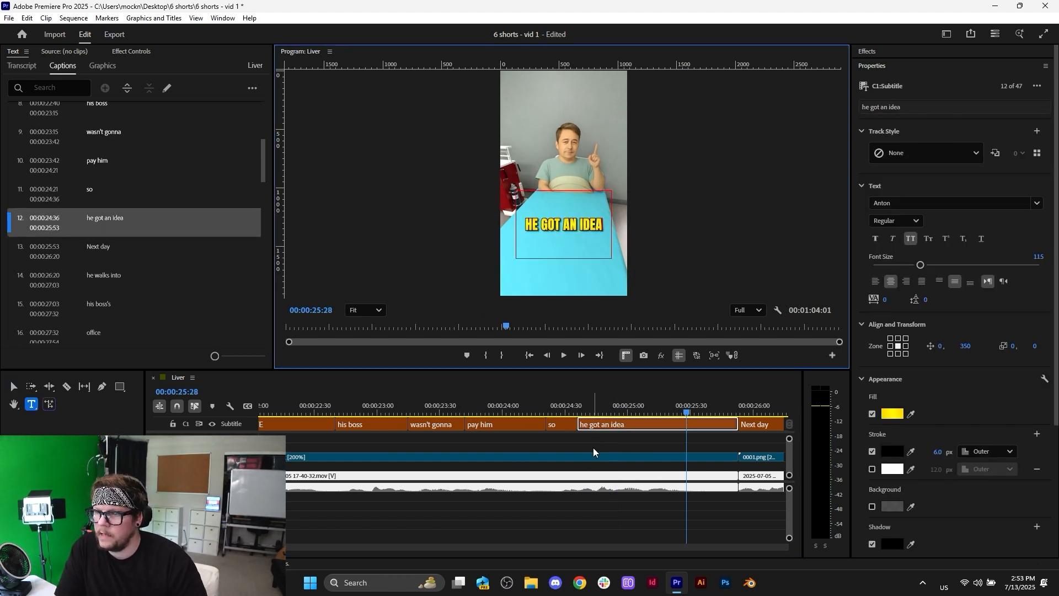
pyautogui.click(594, 448)
# - Play back the captions from "he got an idea" through "liver in it" to check wording and timing against the speech
pyautogui.click(548, 406)
pyautogui.press('space')
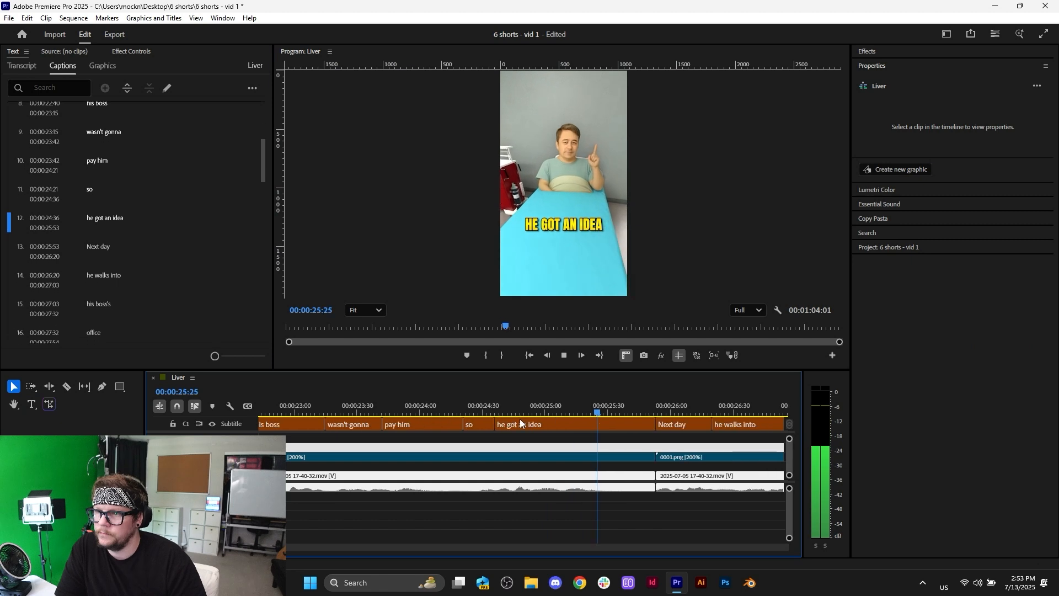
pyautogui.press('space')
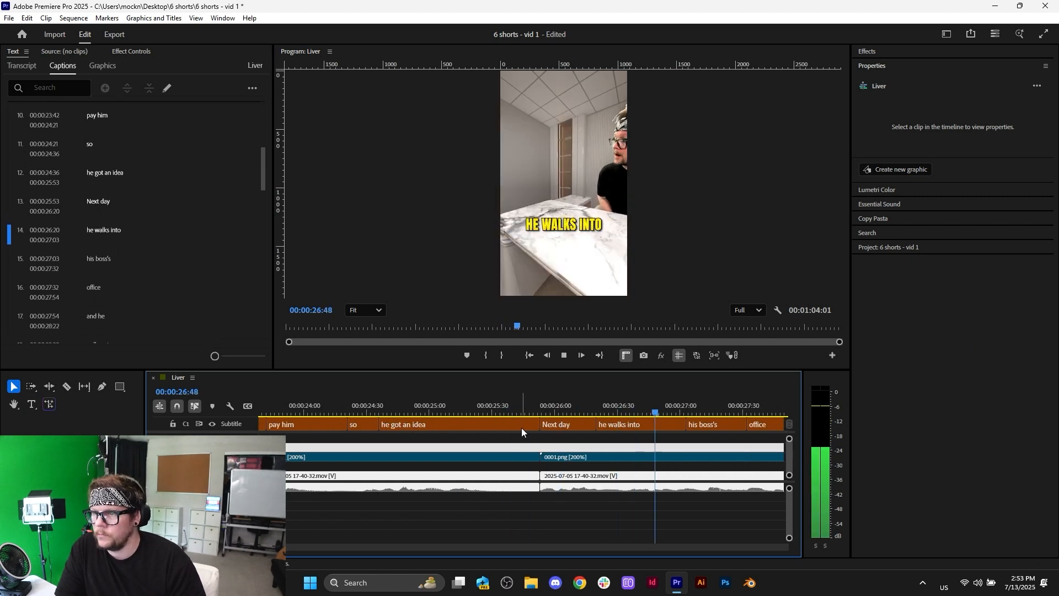
pyautogui.press('space')
pyautogui.click(638, 402)
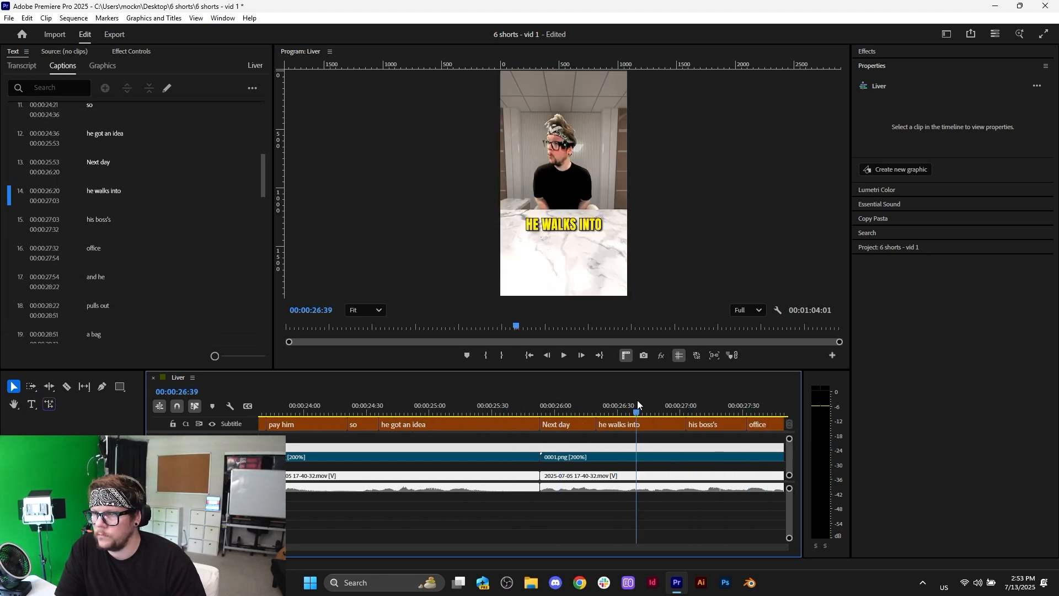
pyautogui.press('space')
pyautogui.press('space')
pyautogui.press('space')
pyautogui.press('space')
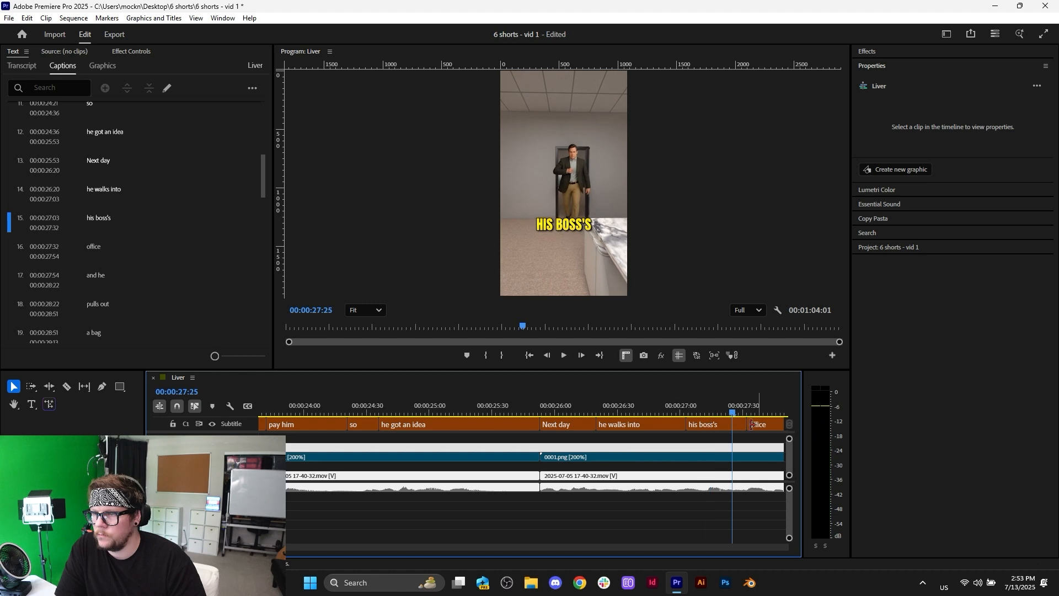
pyautogui.click(609, 428)
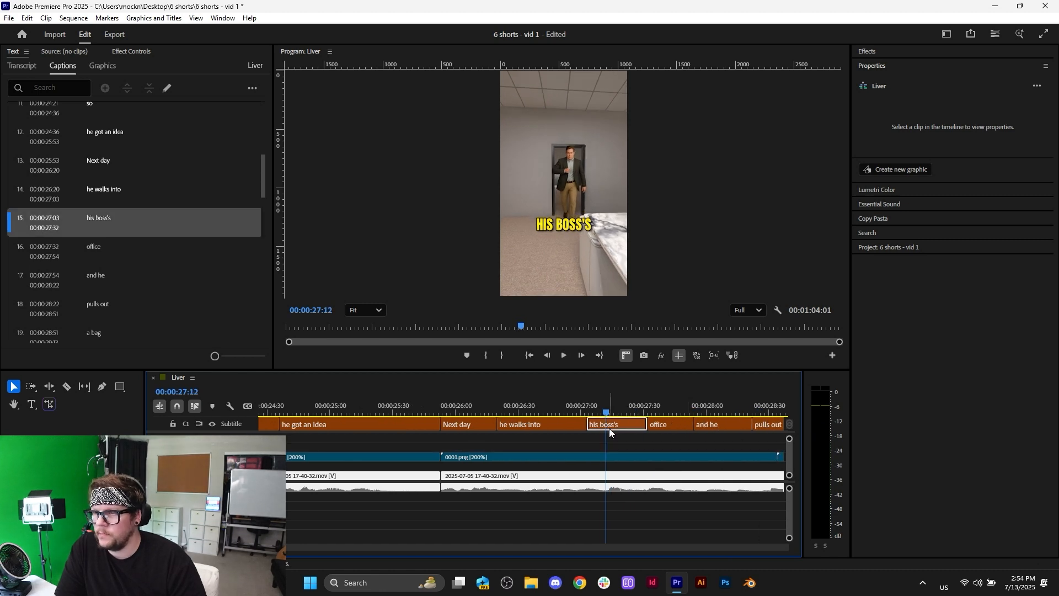
pyautogui.click(592, 411)
pyautogui.press('space')
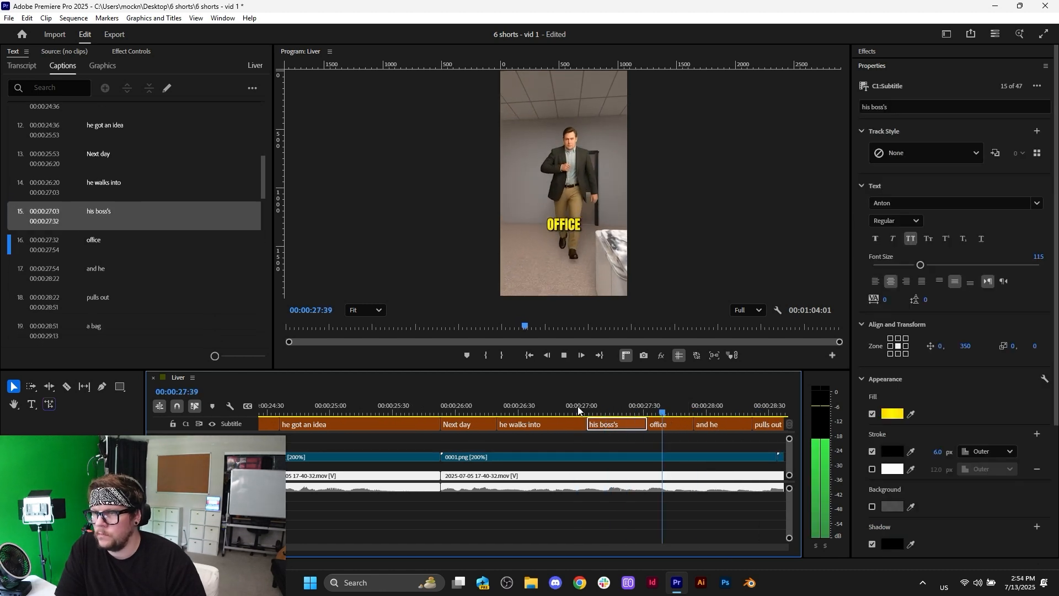
pyautogui.click(577, 406)
pyautogui.press('space')
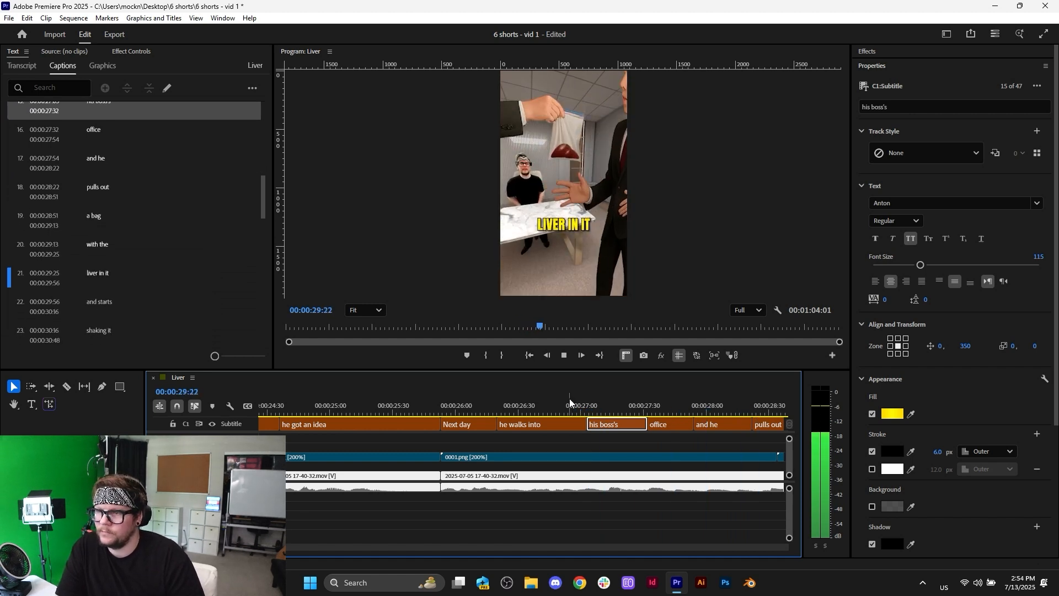
# - Find the "with the" caption after "a bag" and change its wording to "with a"
pyautogui.click(475, 406)
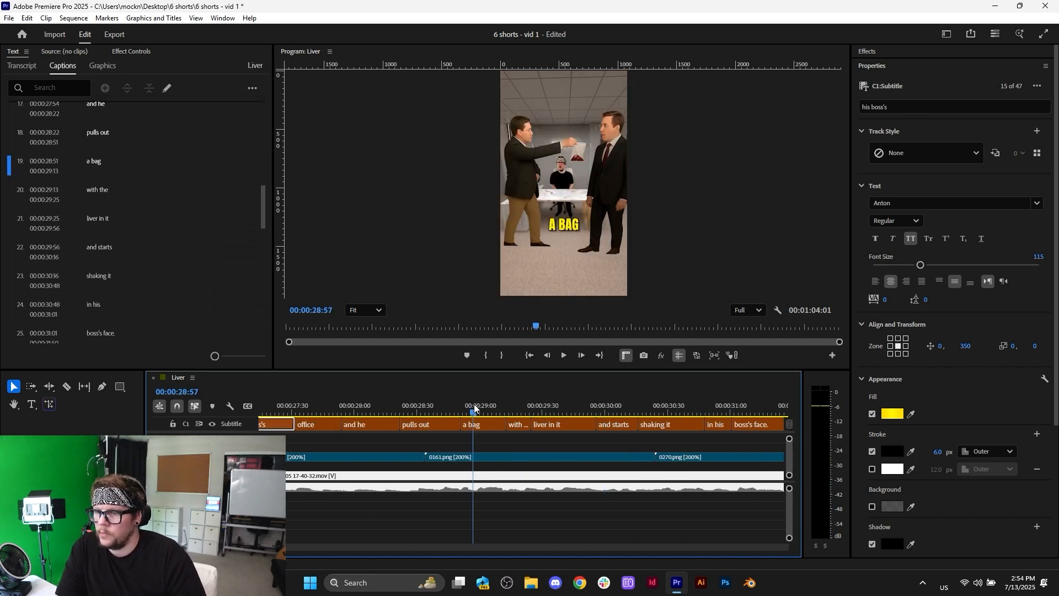
pyautogui.moveTo(520, 406); pyautogui.dragTo(516, 408)
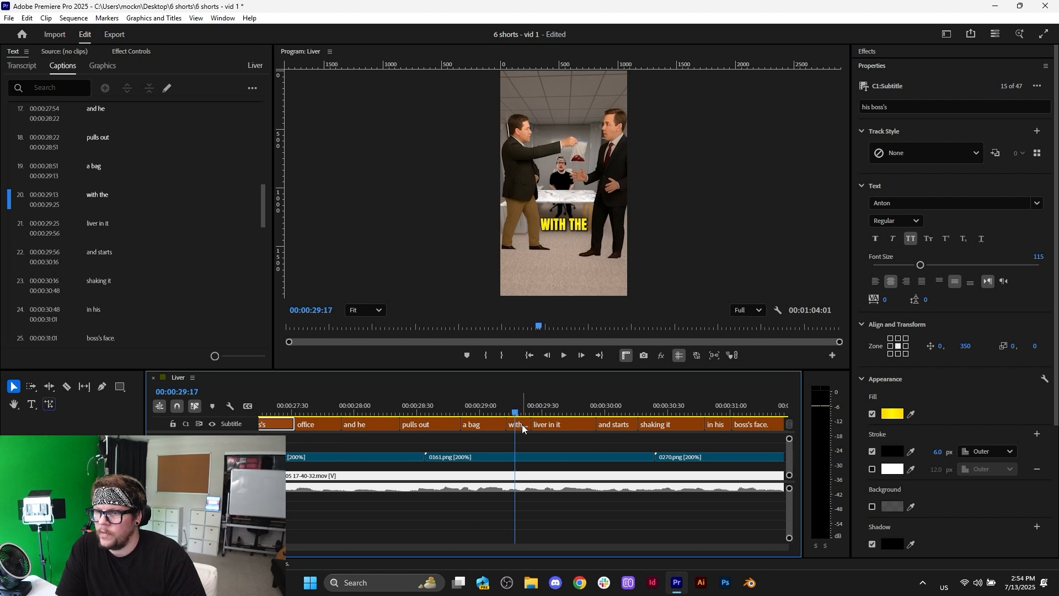
pyautogui.click(522, 425)
pyautogui.doubleClick(581, 226)
pyautogui.click(568, 225)
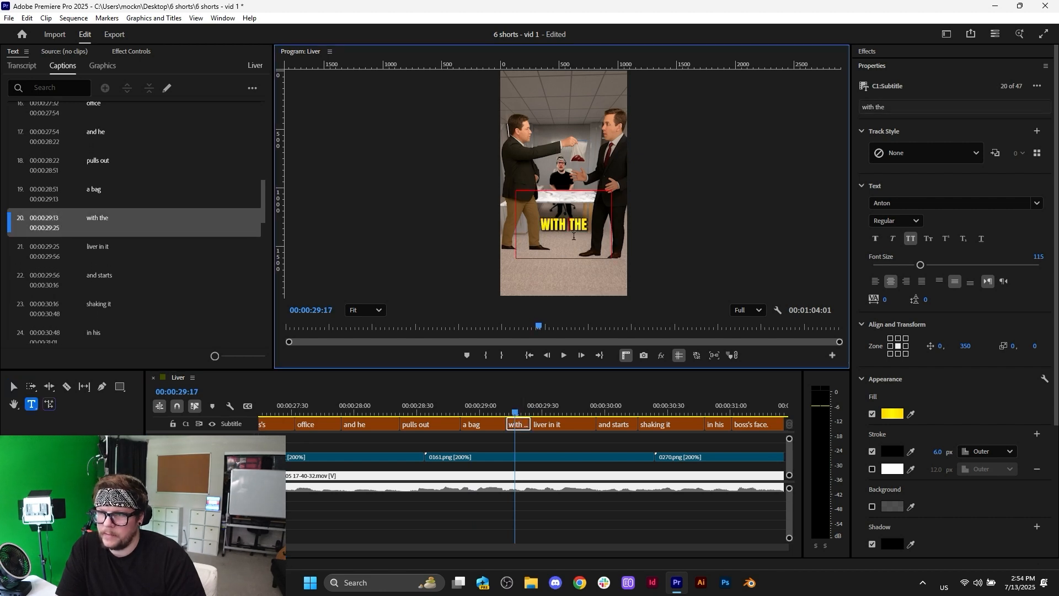
pyautogui.moveTo(570, 224); pyautogui.dragTo(625, 230)
pyautogui.write('a')
# - Play back from the "a bag" caption and add "liver" to the end of "with a" so it reads "with a liver"
pyautogui.click(464, 413)
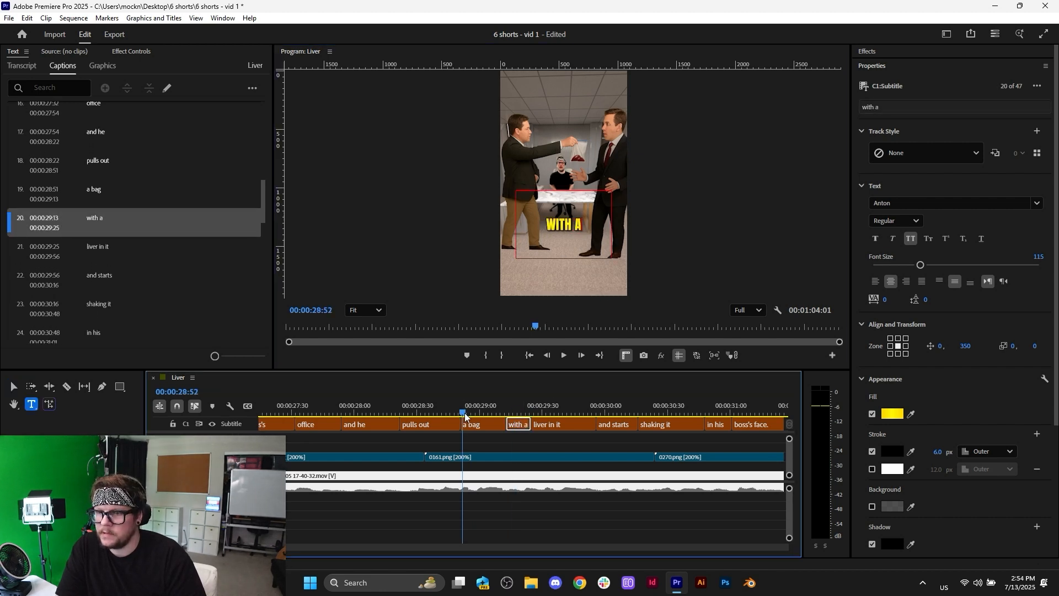
pyautogui.press('space')
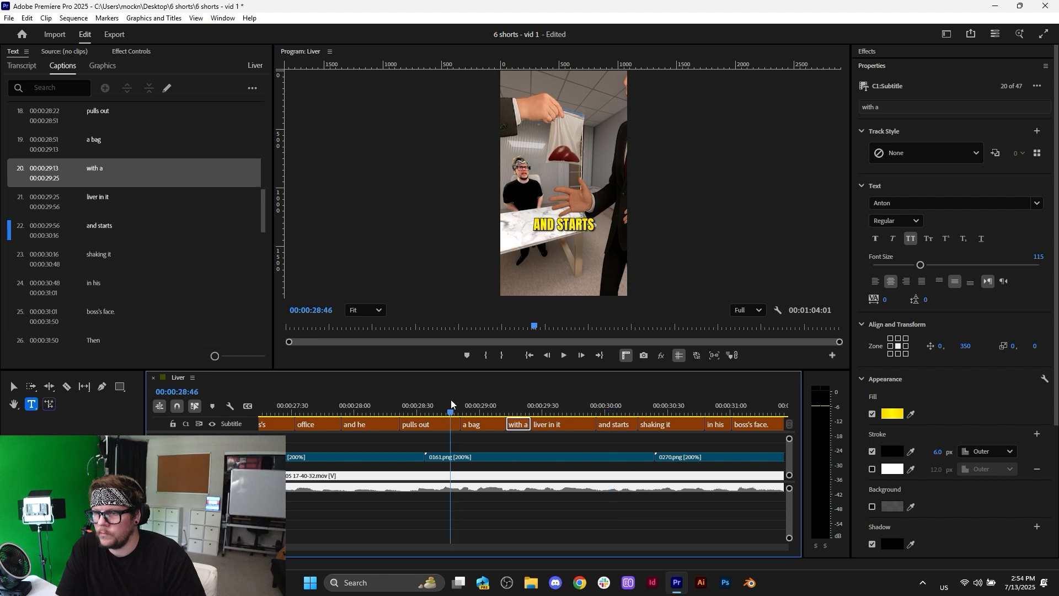
pyautogui.click(451, 403)
pyautogui.press('space')
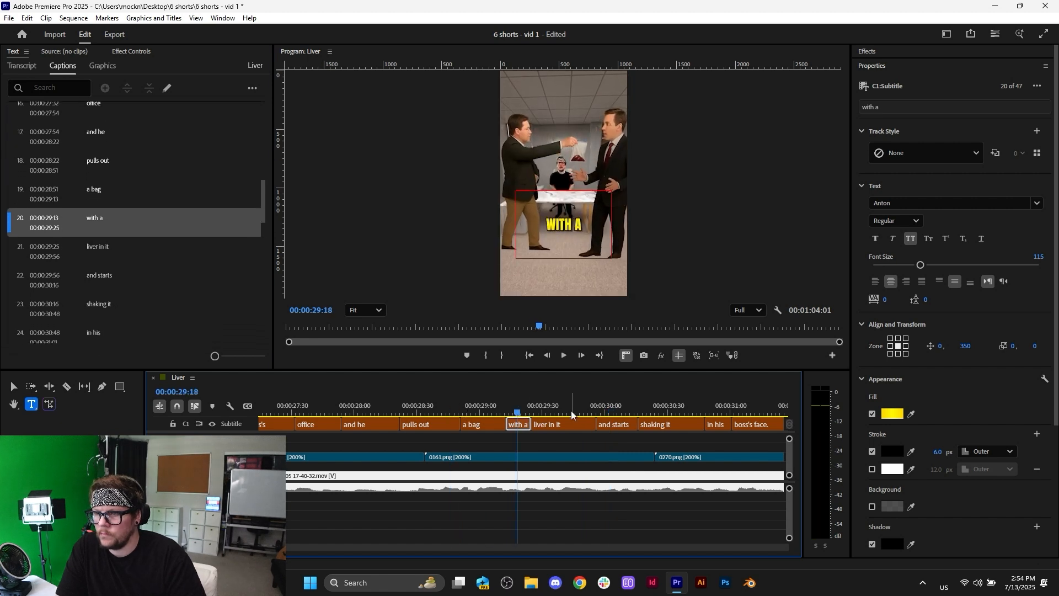
pyautogui.press('space')
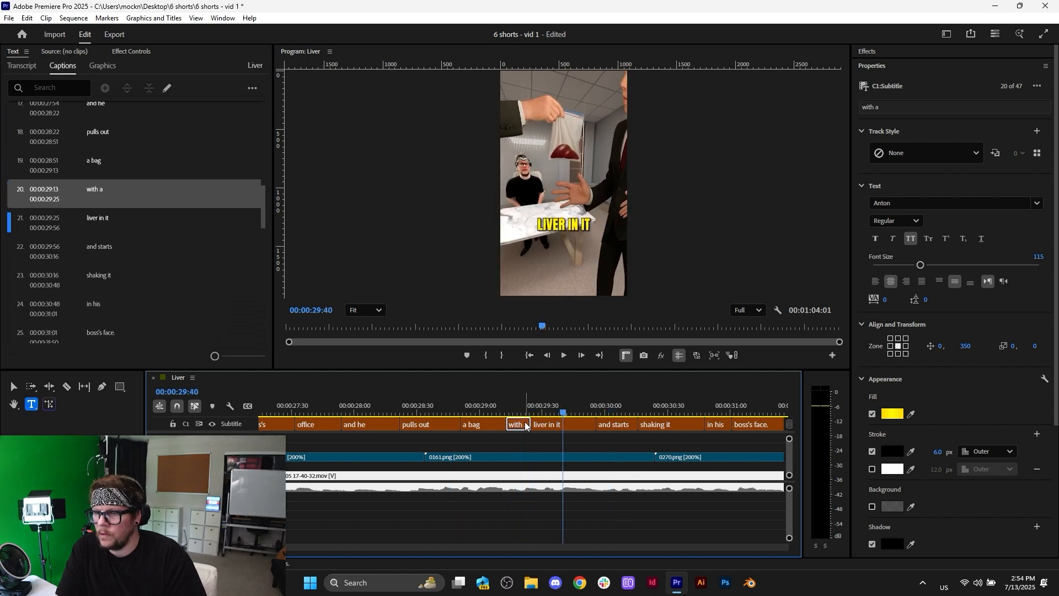
pyautogui.click(528, 407)
pyautogui.click(593, 226)
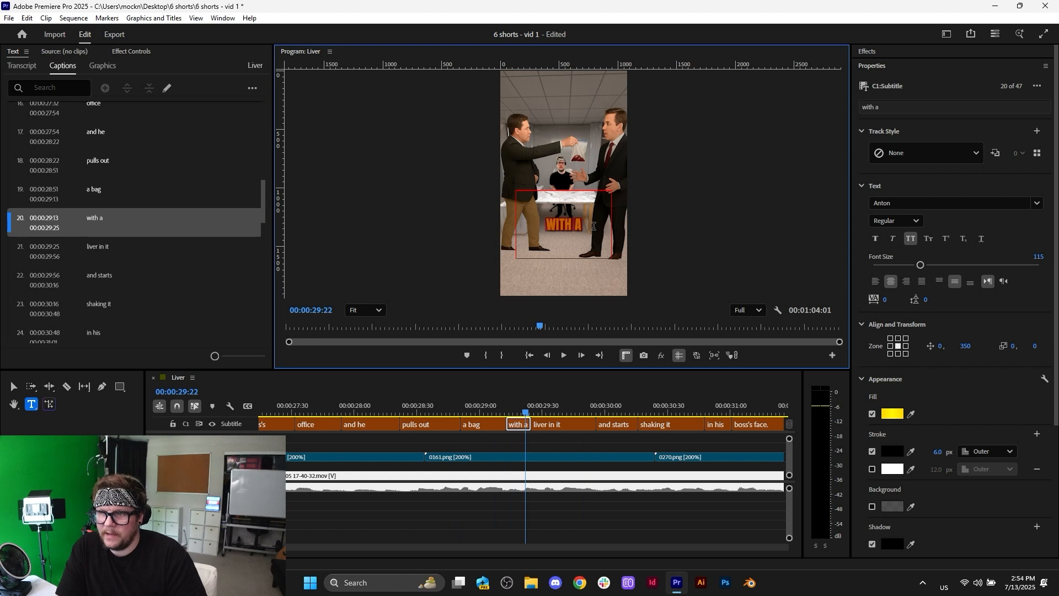
pyautogui.write('liver')
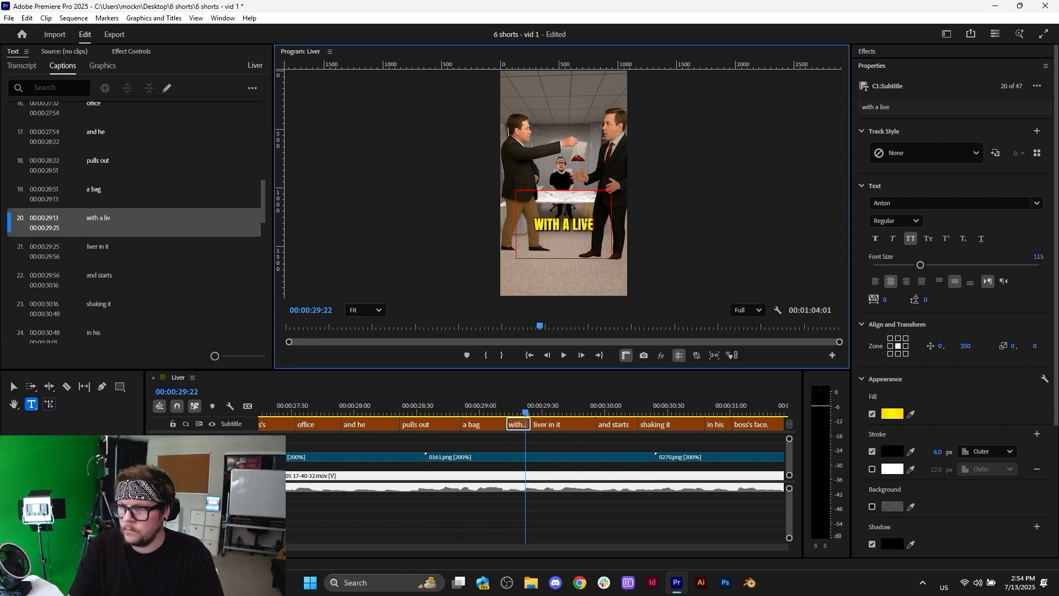
# - Play back from "a bag" and extend the "with a liver" caption to end at 00:00:29:39
pyautogui.click(485, 407)
pyautogui.press('space')
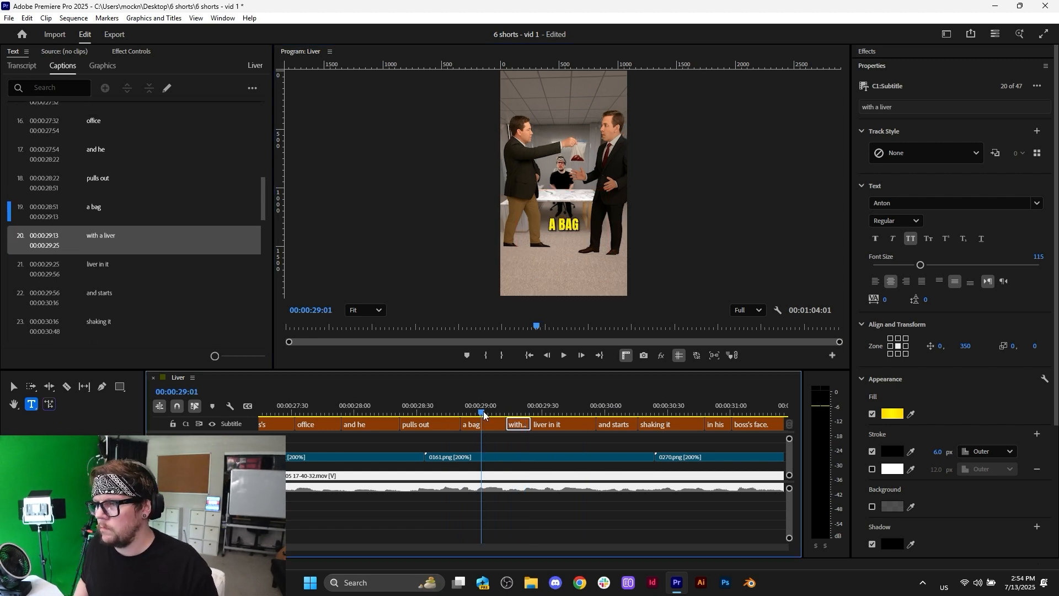
pyautogui.moveTo(545, 409); pyautogui.dragTo(561, 425)
# - Remove the repeated word from the "liver in it" caption so it reads "in it"
pyautogui.click(579, 426)
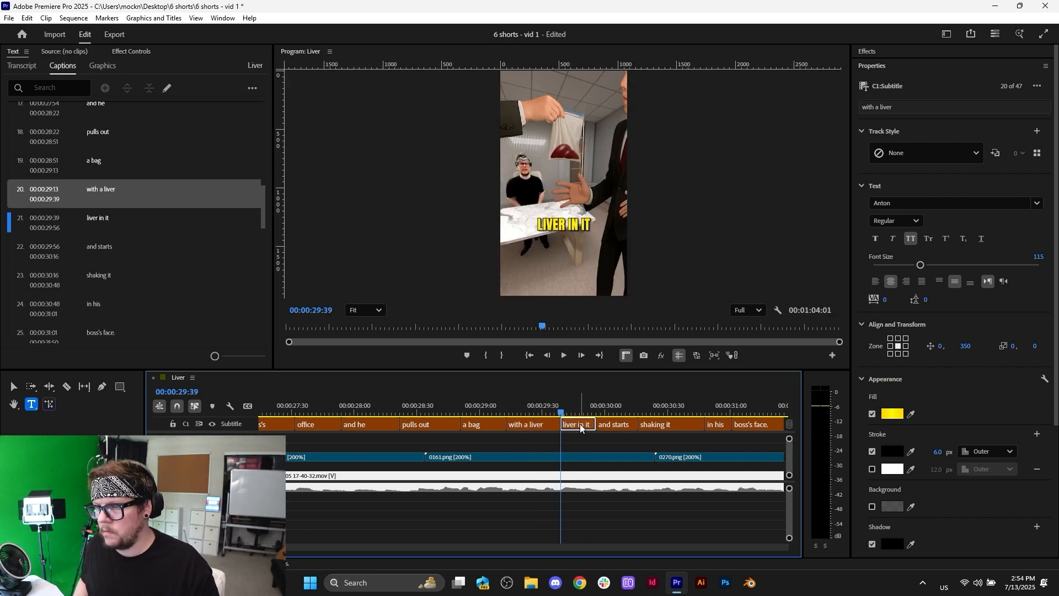
pyautogui.press('v')
pyautogui.click(574, 410)
pyautogui.doubleClick(554, 226)
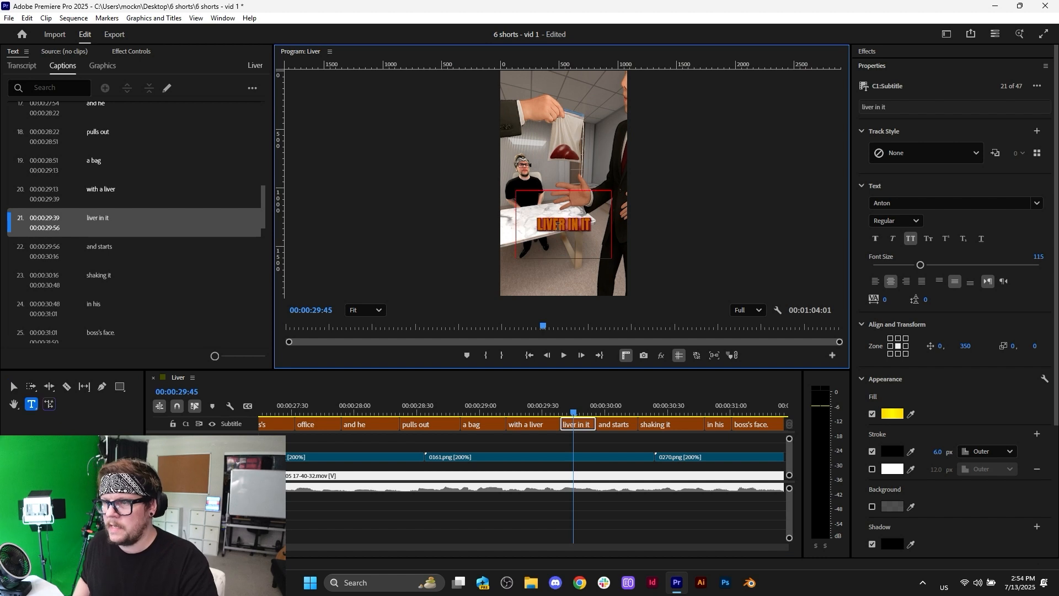
pyautogui.click(571, 239)
pyautogui.press('BackSpace')
pyautogui.press('BackSpace')
pyautogui.press('BackSpace')
pyautogui.press('BackSpace')
pyautogui.press('BackSpace')
pyautogui.press('BackSpace')
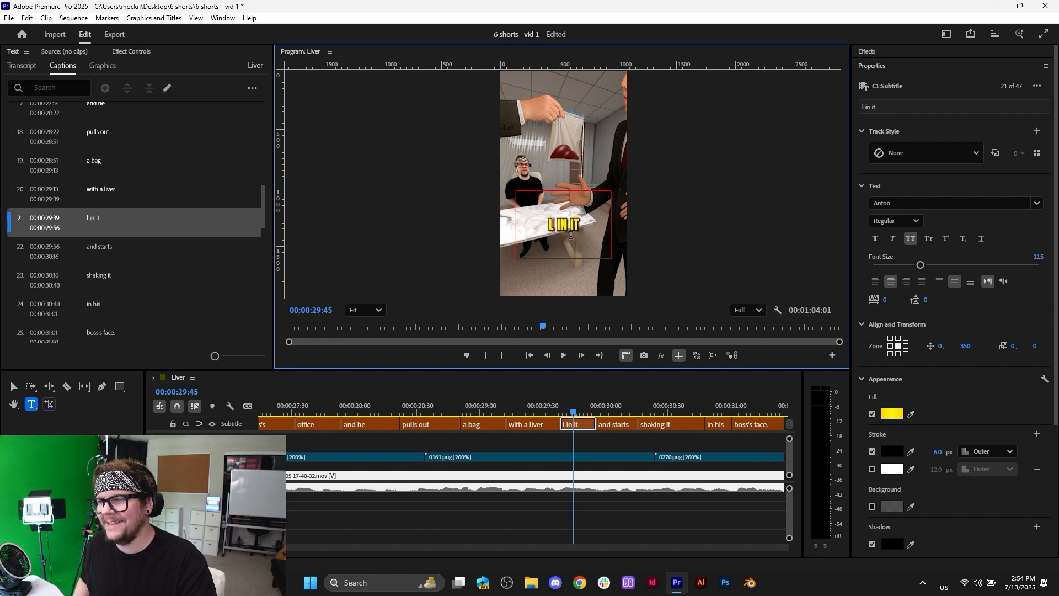
pyautogui.press('BackSpace')
# - Play back the revised captions and move the cut between "with a liver" and "in it" to 00:00:29:43
pyautogui.click(502, 407)
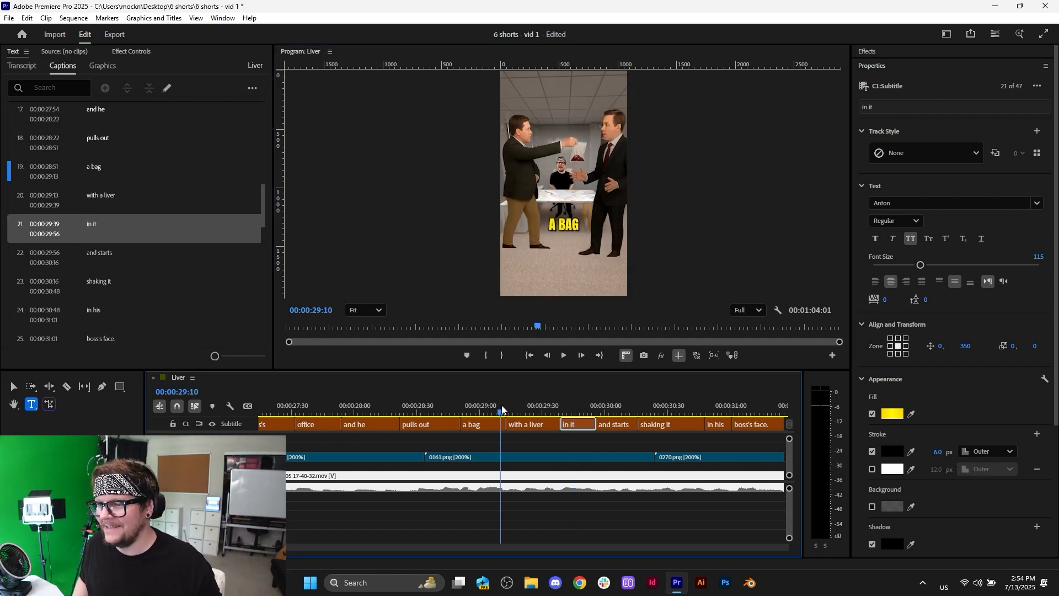
pyautogui.press('space')
pyautogui.click(430, 409)
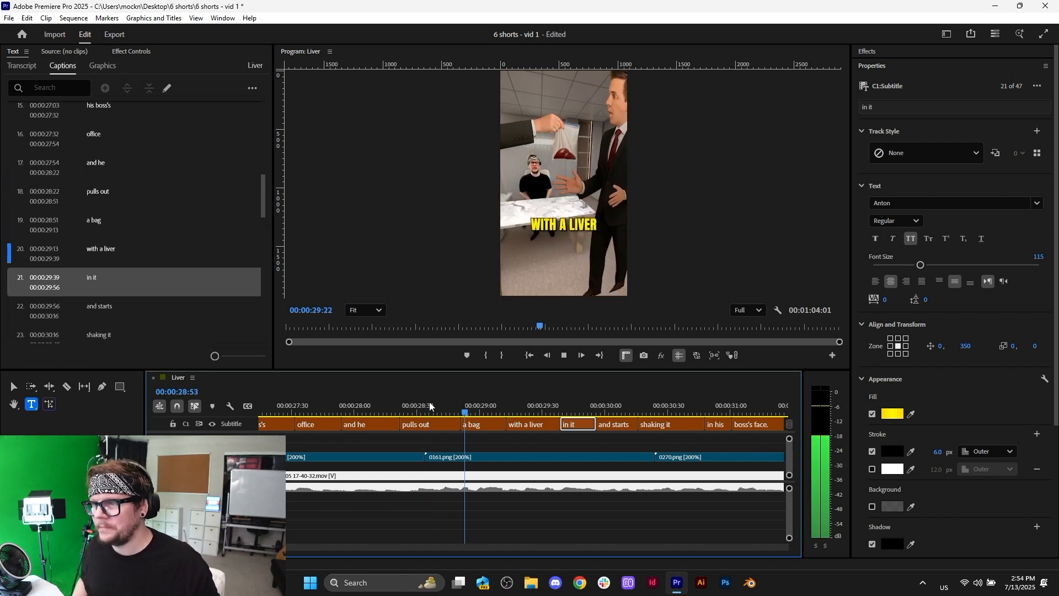
pyautogui.press('space')
pyautogui.click(540, 408)
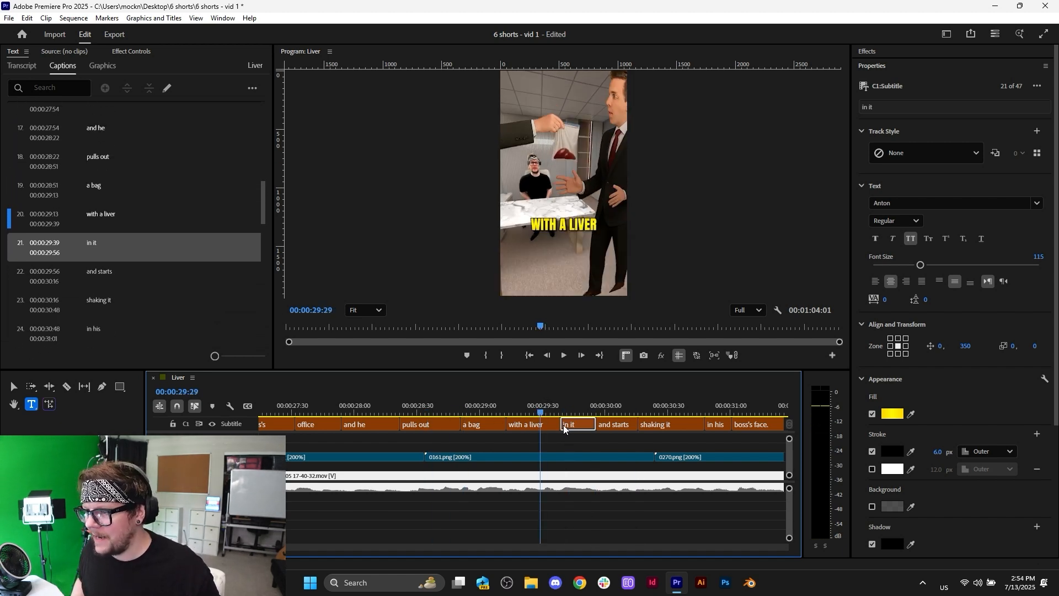
pyautogui.moveTo(561, 425); pyautogui.dragTo(571, 426)
# - Play back the new cut and extend the "in it" caption to end at 00:00:29:59, where "and starts" begins
pyautogui.press('space')
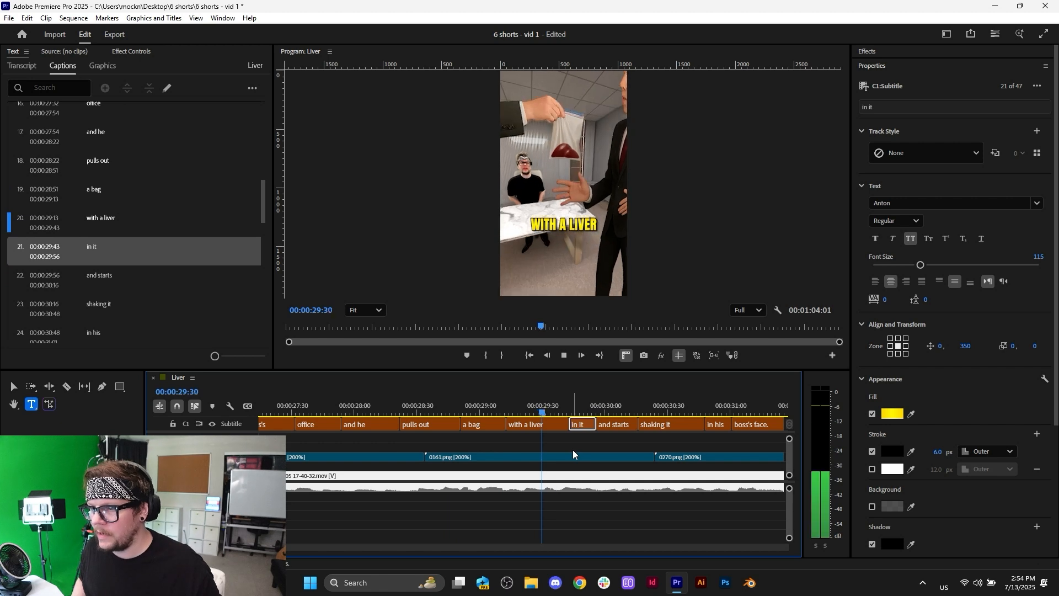
pyautogui.scroll(-2, 568, 450)
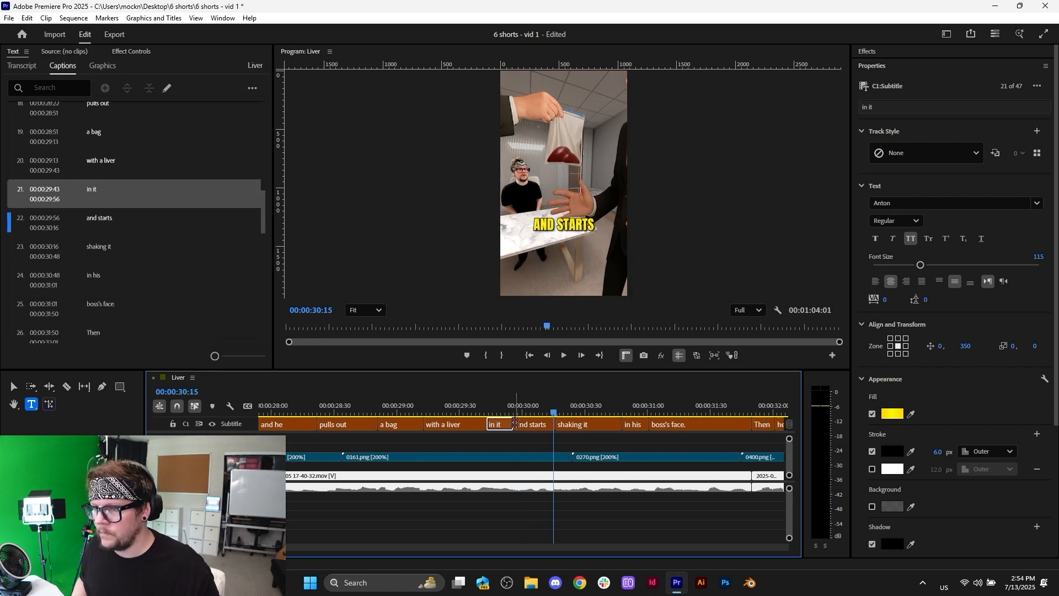
pyautogui.moveTo(515, 423); pyautogui.dragTo(521, 424)
pyautogui.press('v')
# - Play back the captions around "and starts" and extend that caption to end at 00:00:30:24
pyautogui.click(547, 426)
pyautogui.press('space')
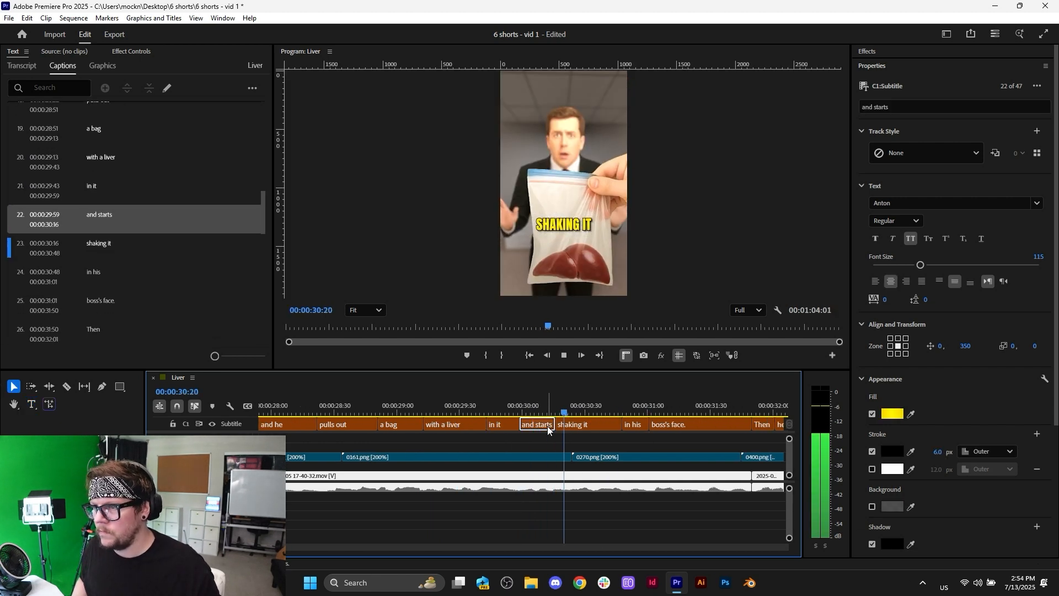
pyautogui.press('space')
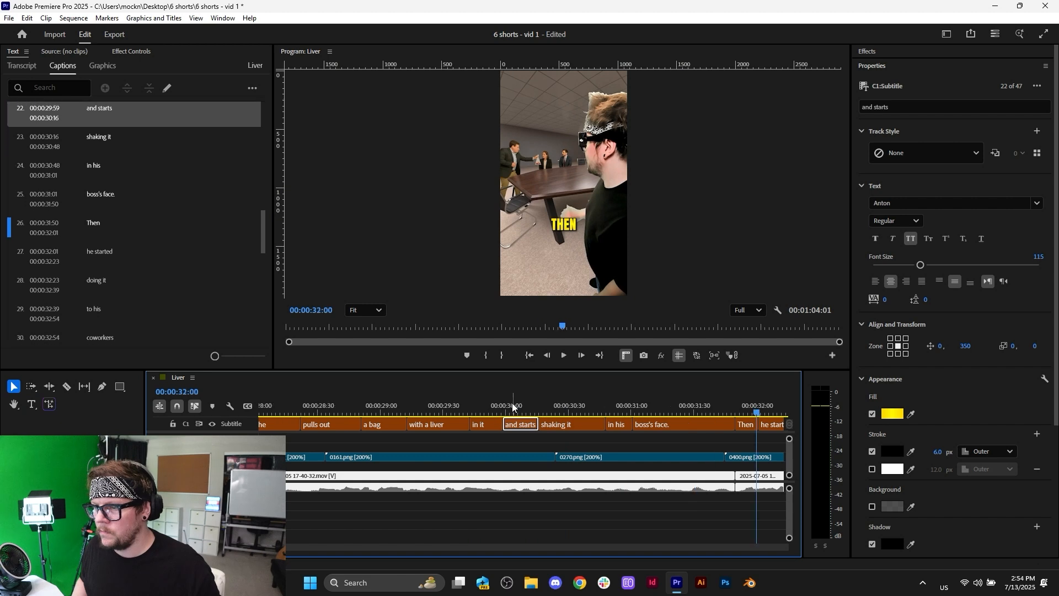
pyautogui.press('space')
pyautogui.press('space')
pyautogui.scroll(3, 505, 407)
pyautogui.click(498, 408)
pyautogui.scroll(1, 479, 434)
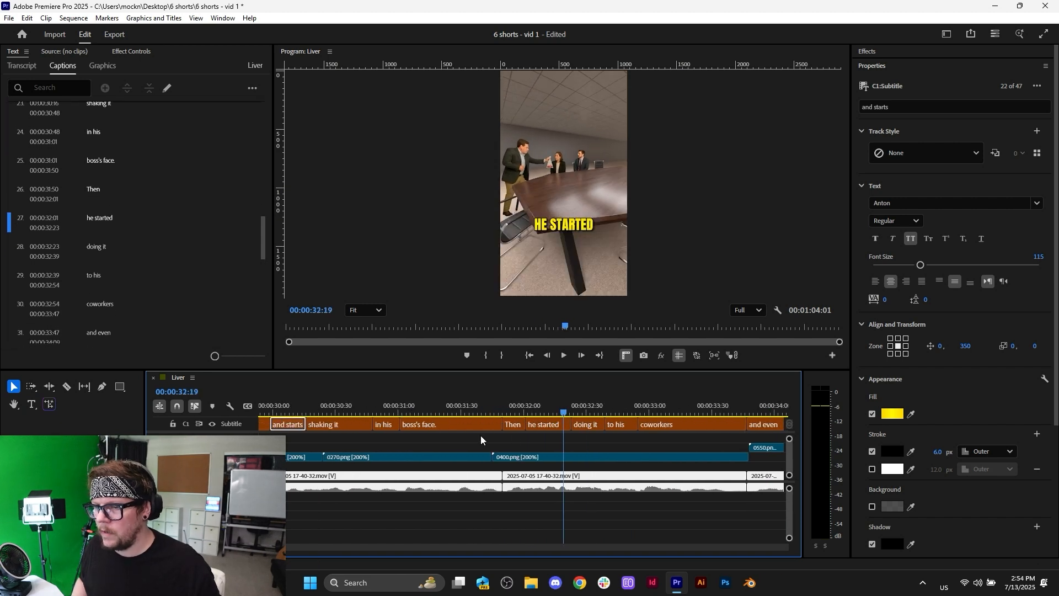
pyautogui.scroll(2, 419, 413)
pyautogui.moveTo(419, 410); pyautogui.dragTo(522, 410)
pyautogui.click(401, 407)
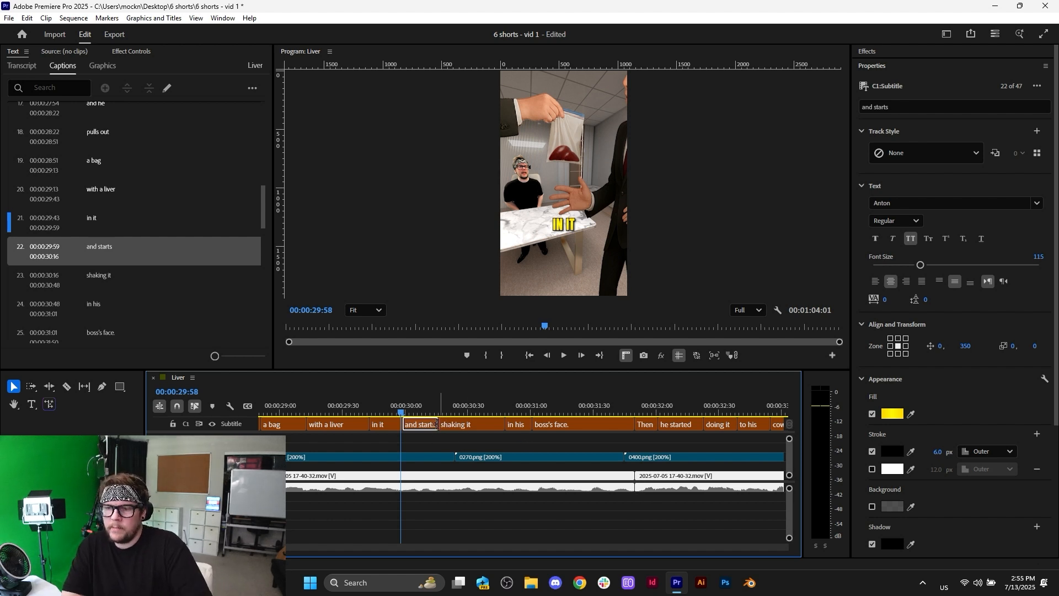
pyautogui.moveTo(437, 425); pyautogui.dragTo(456, 424)
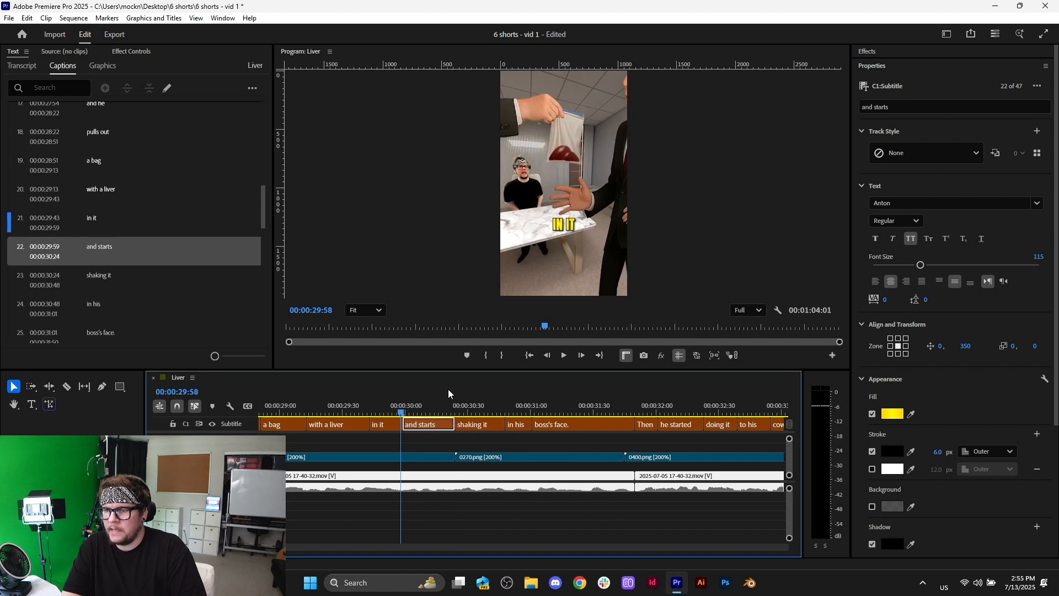
# - Play back the captions from "and starts" to "boss's face." several times to check their timing against the speech
pyautogui.press('space')
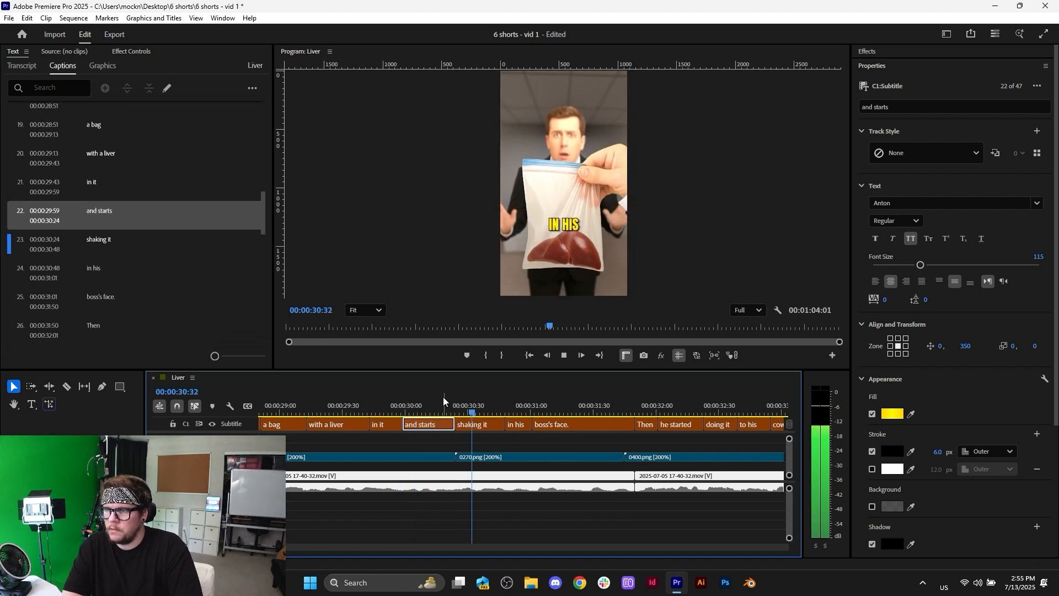
pyautogui.click(447, 395)
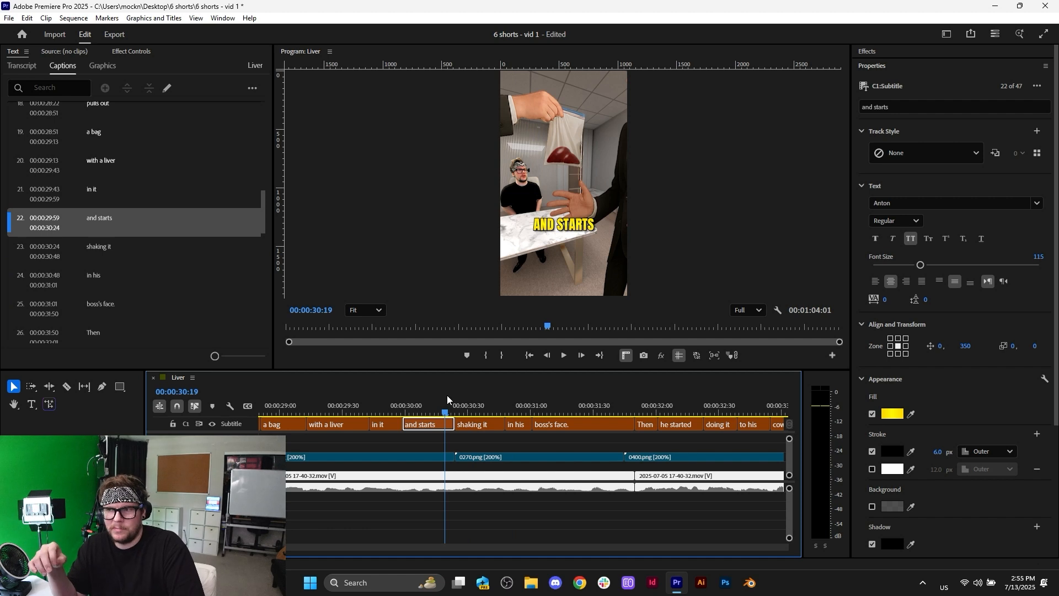
pyautogui.press('space')
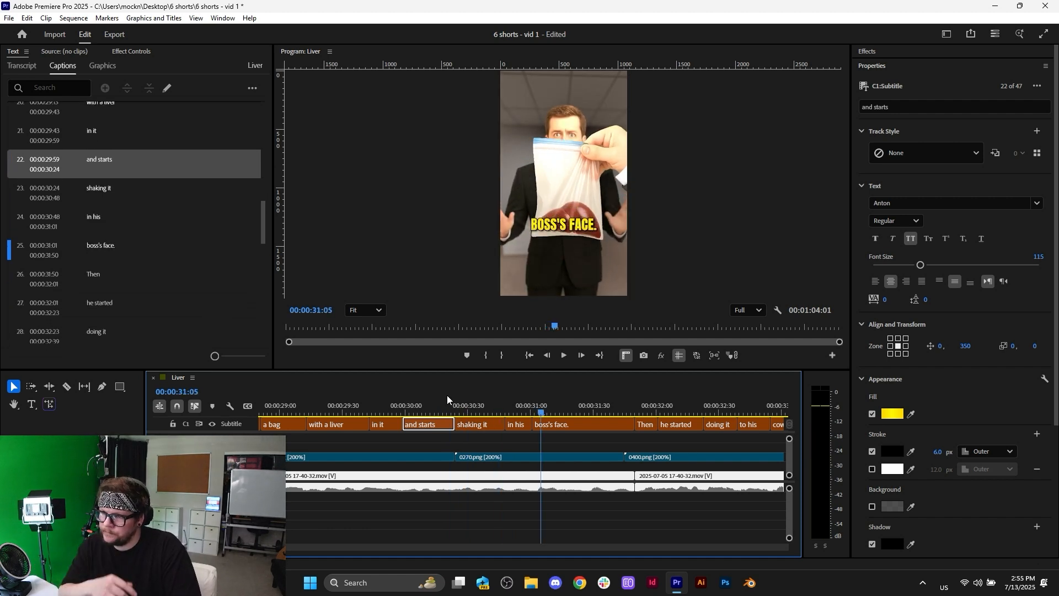
pyautogui.click(452, 401)
pyautogui.press('space')
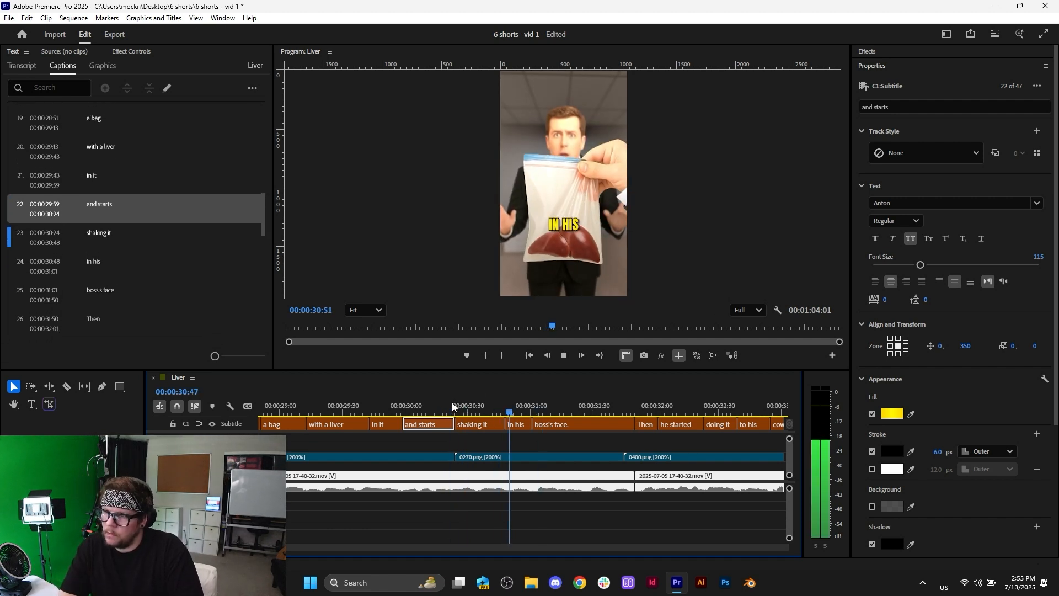
pyautogui.click(452, 402)
pyautogui.press('space')
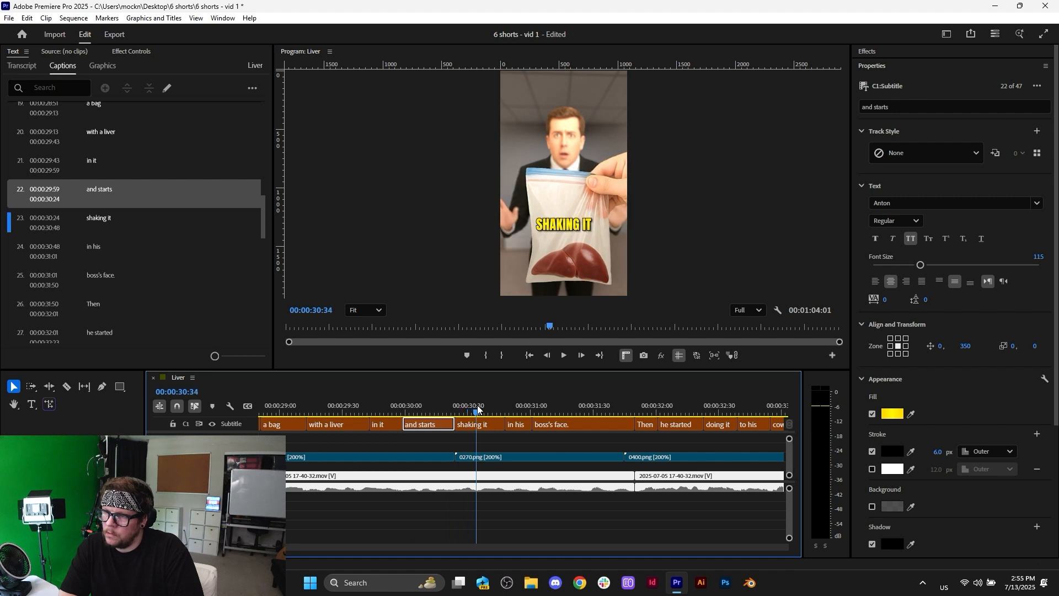
# - Play back the captions from "shaking it" and remove the period at the end of the "boss's face." caption
pyautogui.click(453, 407)
pyautogui.press('space')
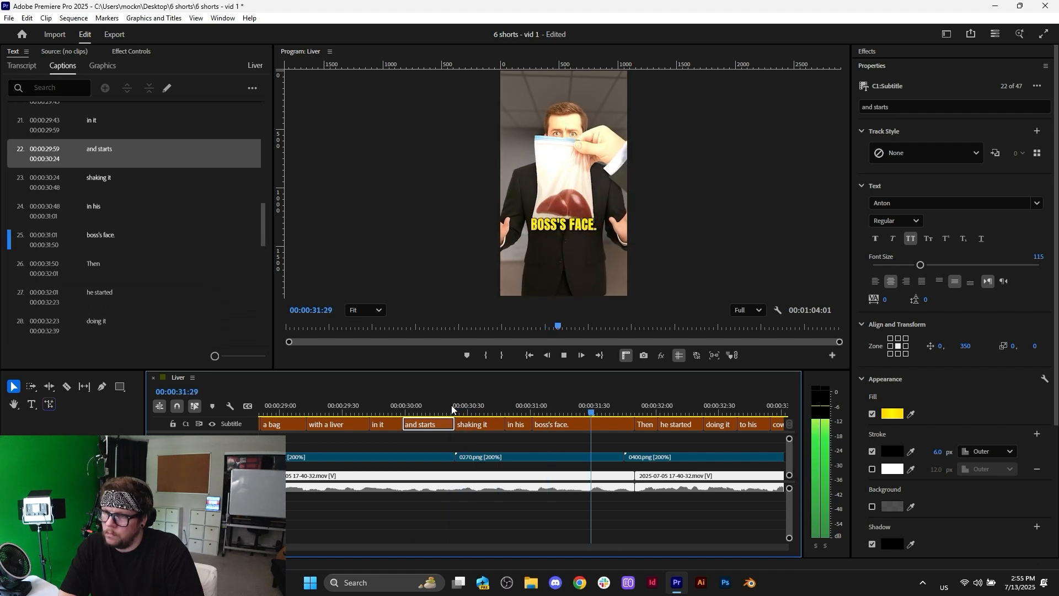
pyautogui.click(508, 397)
pyautogui.press('space')
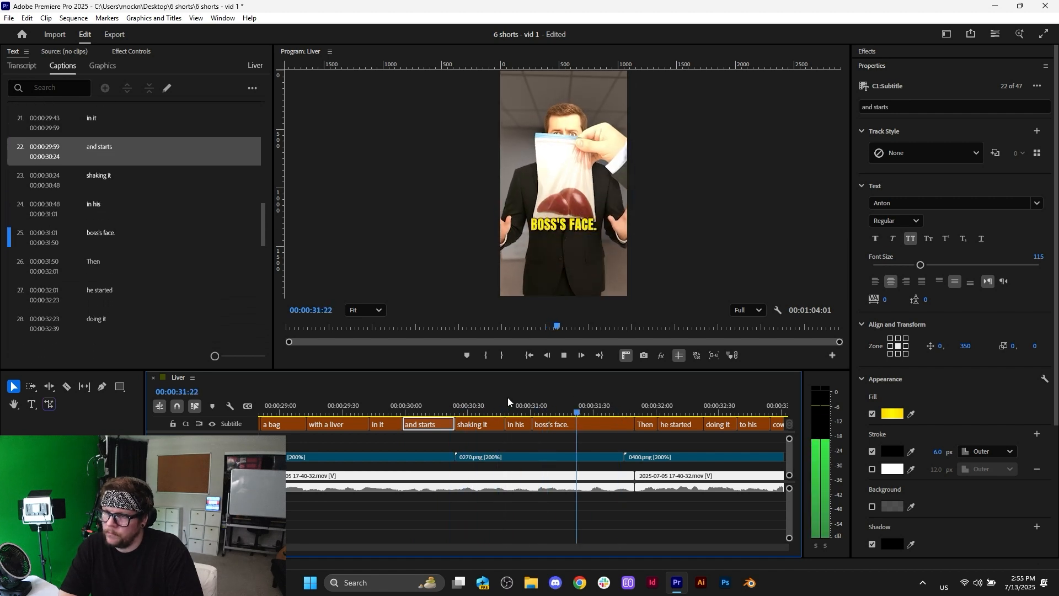
pyautogui.click(613, 413)
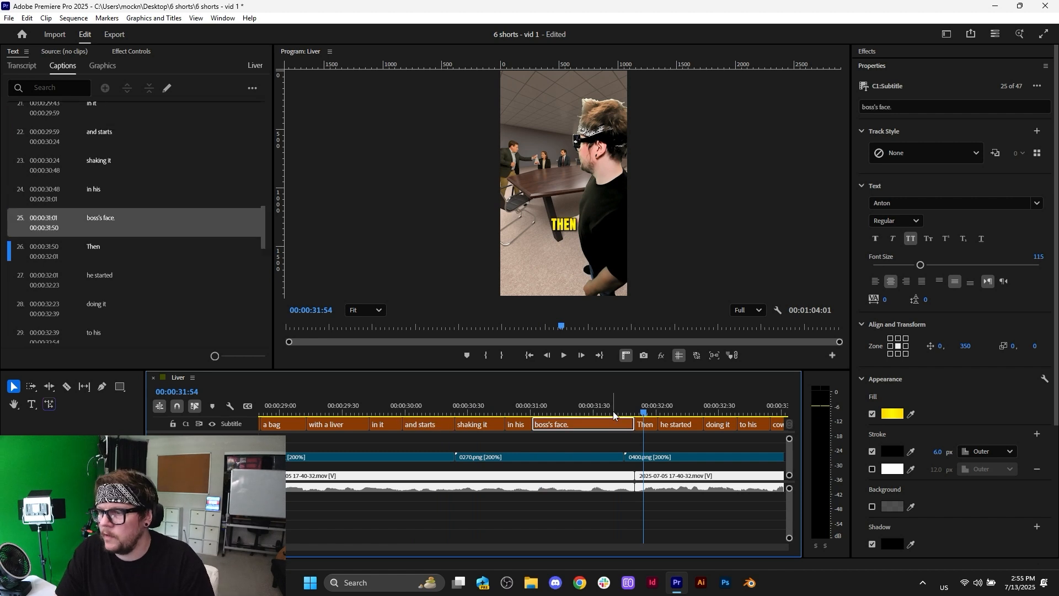
pyautogui.doubleClick(596, 226)
pyautogui.click(603, 227)
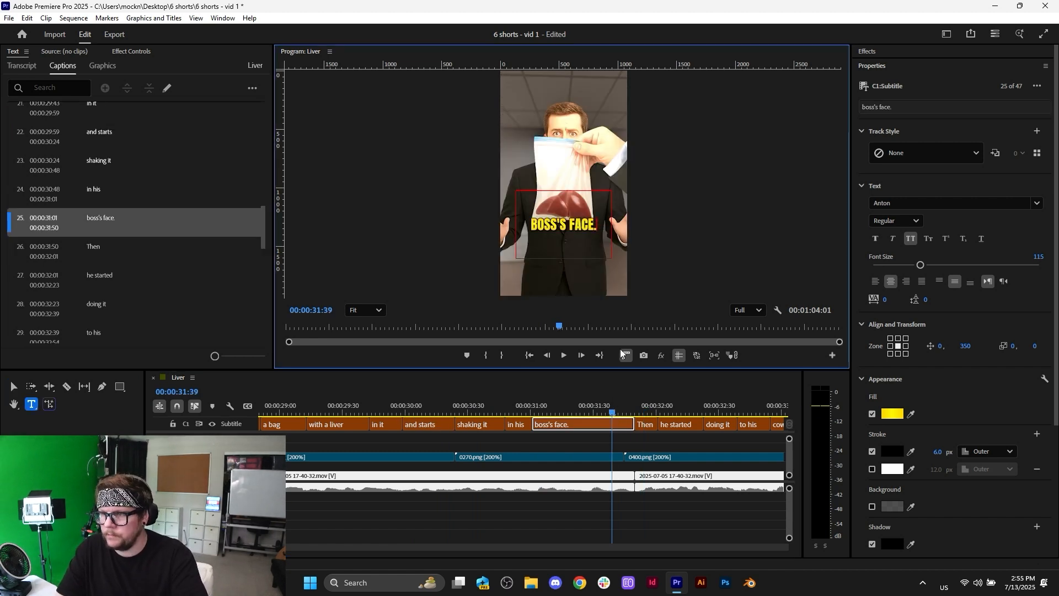
pyautogui.press('BackSpace')
pyautogui.click(654, 438)
# - Play back the following captions and remove the period at the end of the "the customers." caption
pyautogui.press('space')
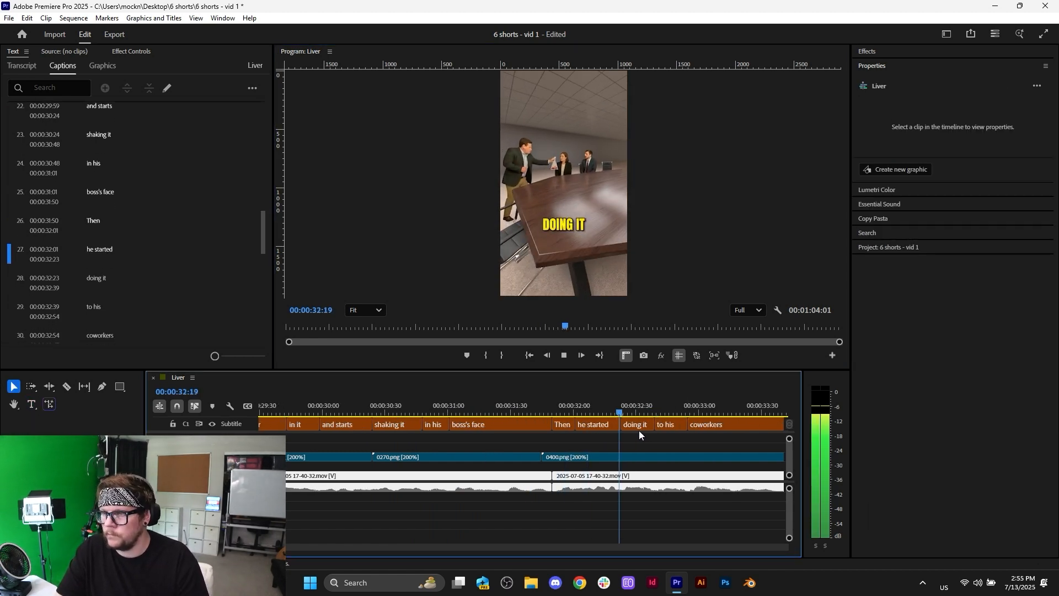
pyautogui.press('space')
pyautogui.press('space')
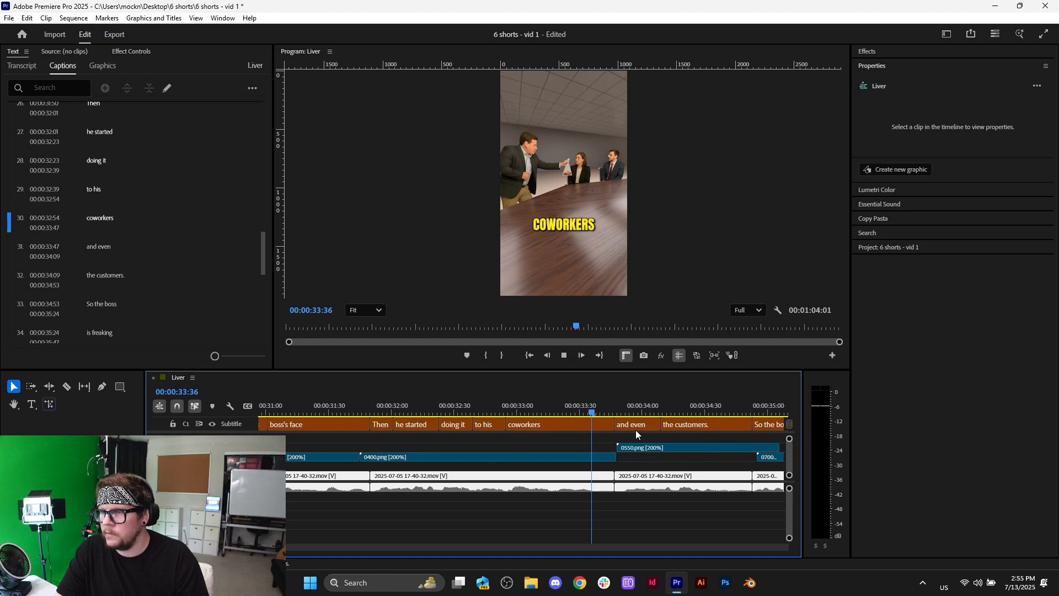
pyautogui.press('space')
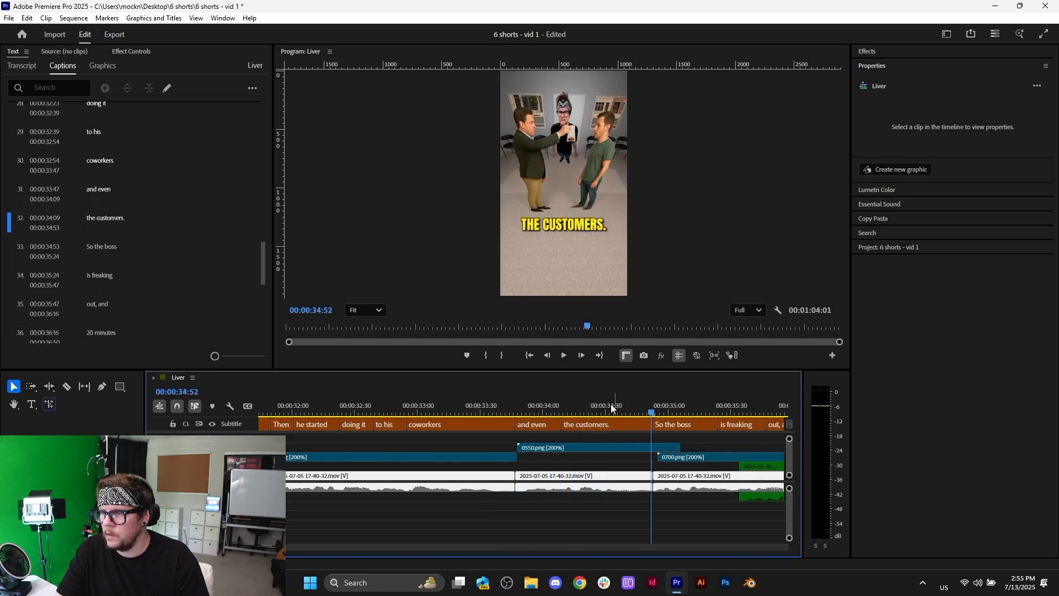
pyautogui.click(614, 422)
pyautogui.doubleClick(605, 225)
pyautogui.click(605, 232)
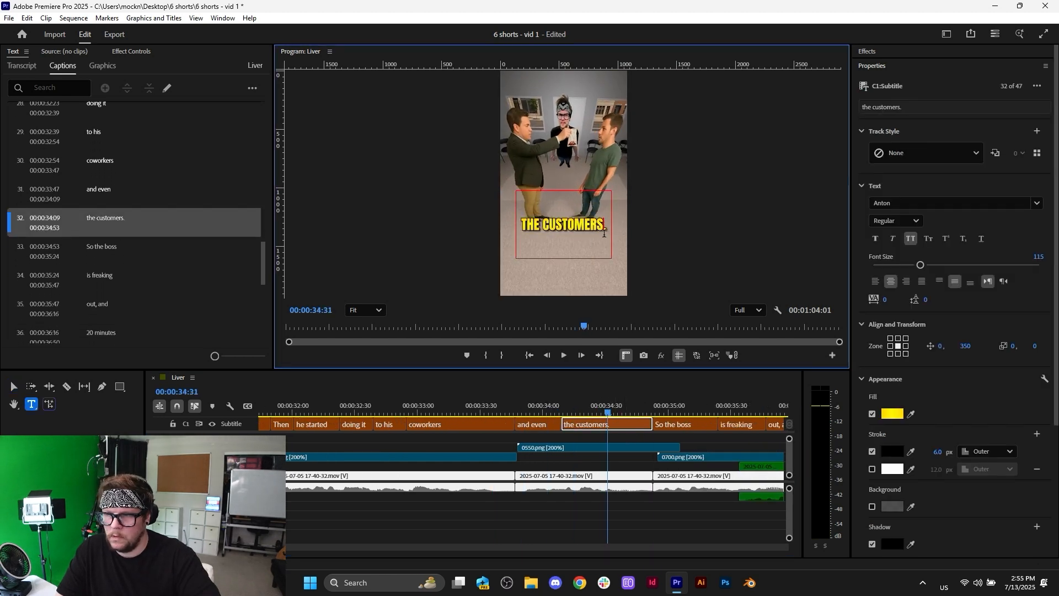
pyautogui.press('BackSpace')
pyautogui.click(618, 437)
pyautogui.press('v')
# - Play back the captions from "So the boss" to "20 minutes" and delete the "out, and" caption
pyautogui.press('space')
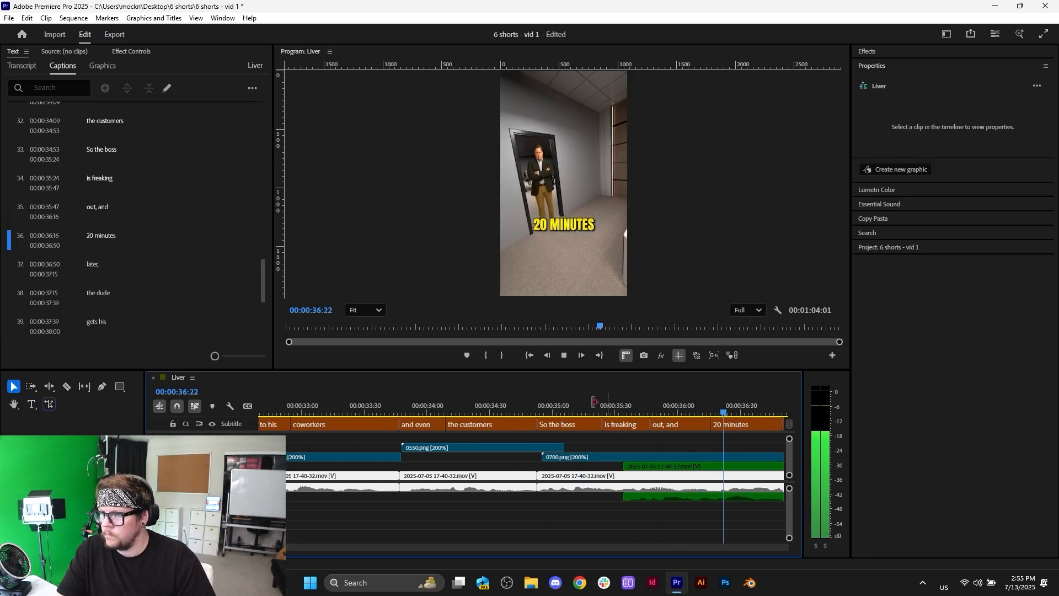
pyautogui.click(598, 413)
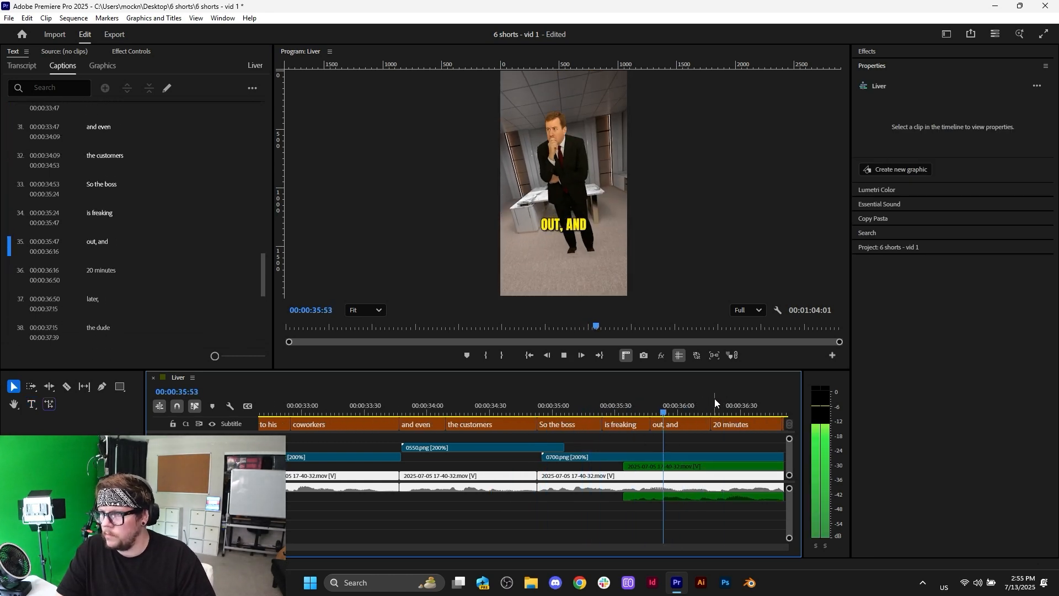
pyautogui.click(669, 407)
pyautogui.click(685, 425)
pyautogui.doubleClick(561, 225)
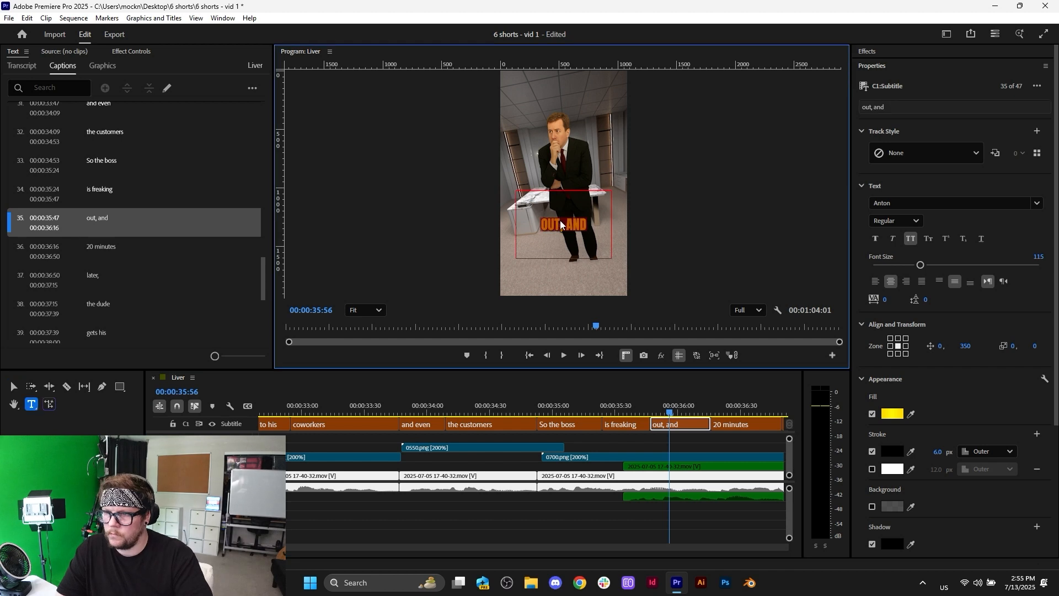
pyautogui.click(585, 232)
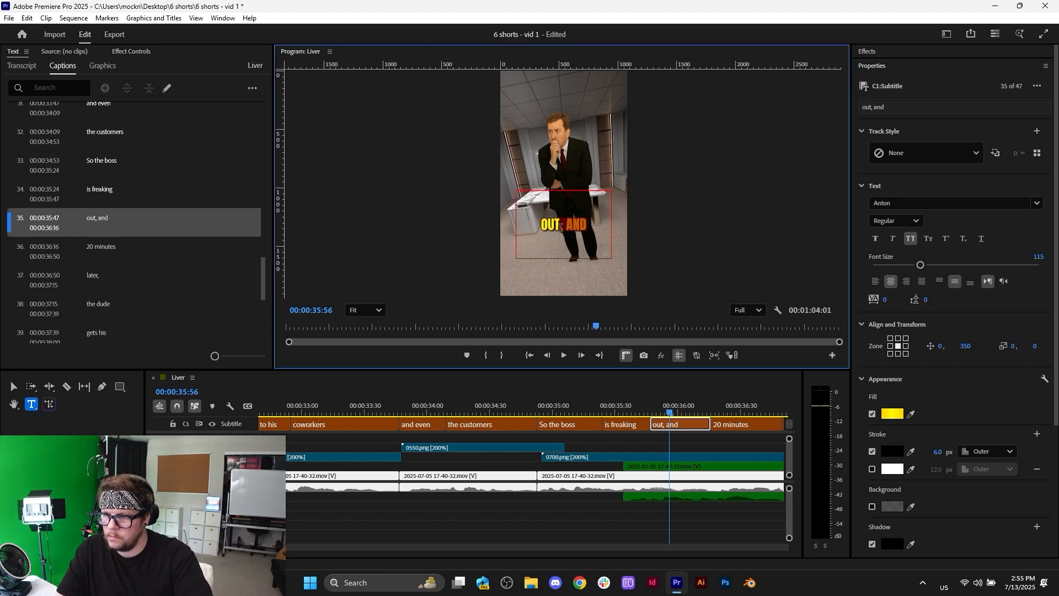
pyautogui.click(620, 413)
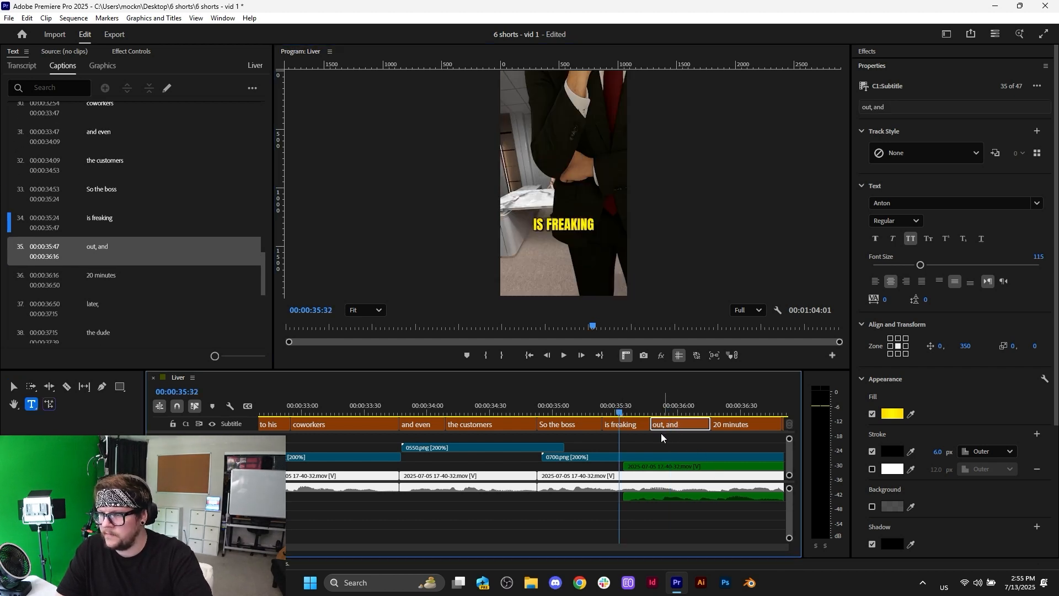
pyautogui.press('v')
pyautogui.press('Delete')
# - Change the text of the "is freaking" caption to "is freaking out"
pyautogui.click(642, 426)
pyautogui.doubleClick(594, 223)
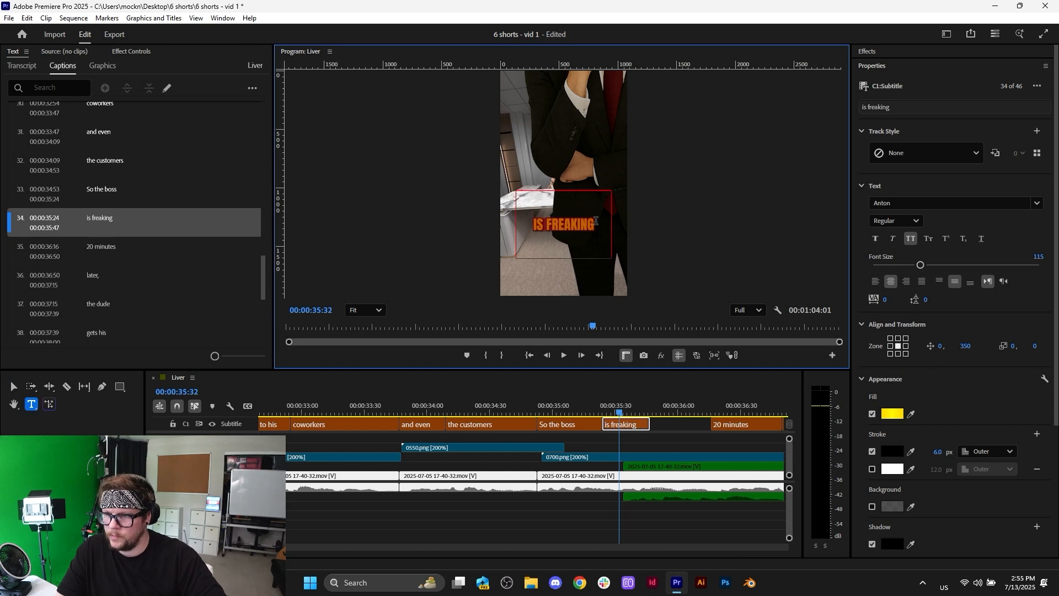
pyautogui.click(593, 239)
pyautogui.write('out')
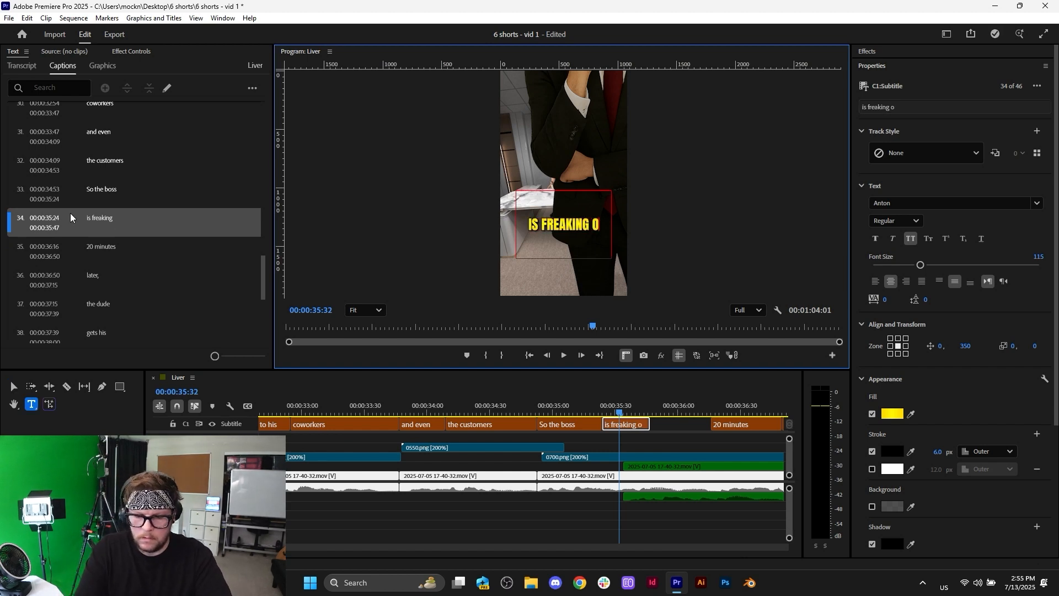
pyautogui.click(697, 448)
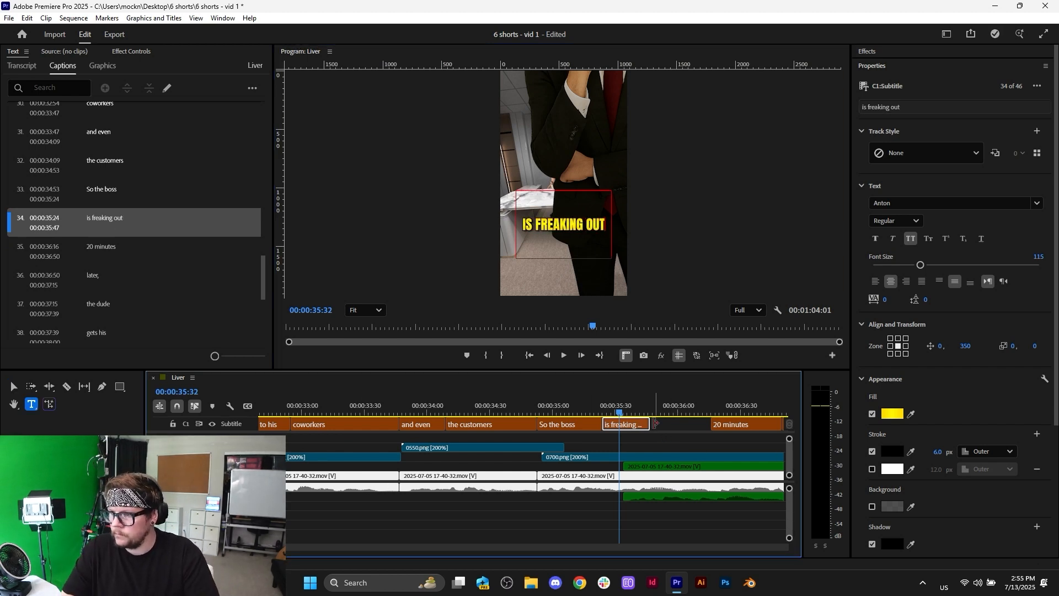
# - Extend the "is freaking out" caption to 00:00:36:01, start "20 minutes" at that same point, and play back the timing
pyautogui.click(665, 453)
pyautogui.press('v')
pyautogui.moveTo(647, 425); pyautogui.dragTo(682, 424)
pyautogui.press('space')
pyautogui.press('space')
pyautogui.press('space')
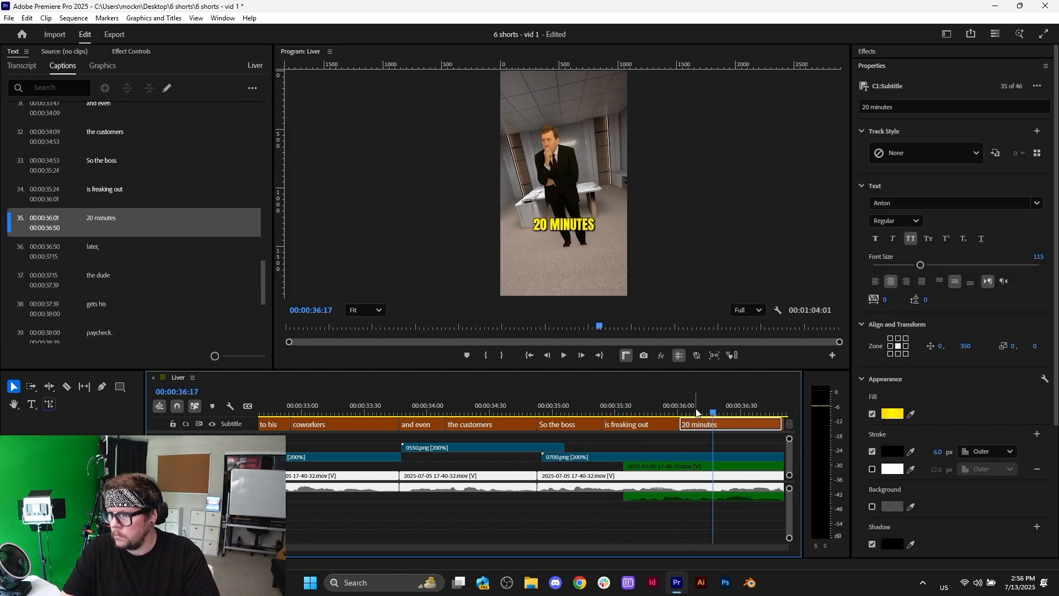
# - Split the "20 minutes" caption at 00:00:36:19 and change the text of its first part to "and"
pyautogui.click(716, 413)
pyautogui.hotkey('ctrl', 'k')
pyautogui.click(699, 412)
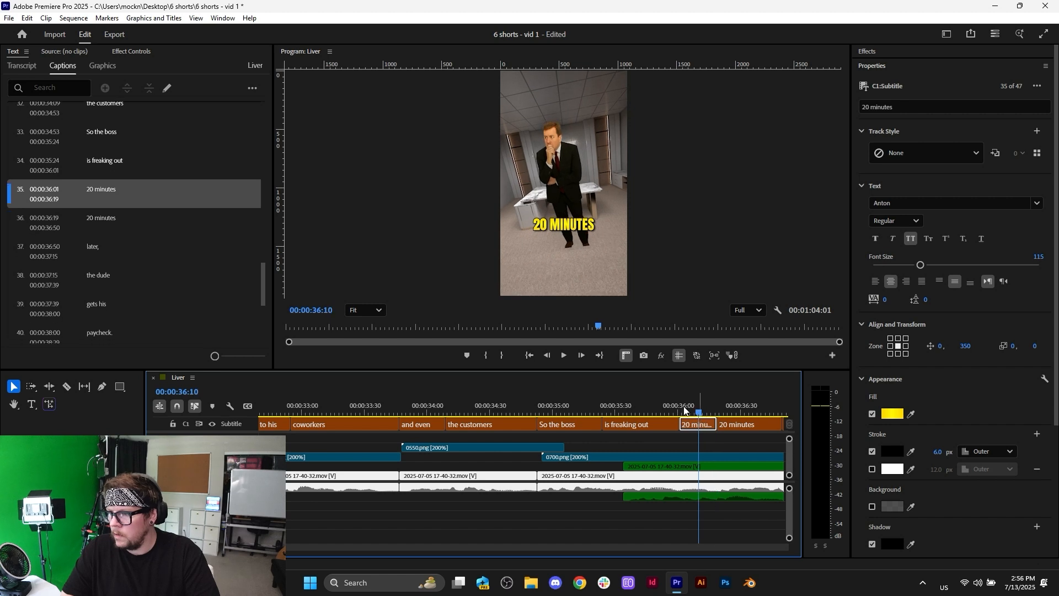
pyautogui.doubleClick(580, 228)
pyautogui.write('a nd')
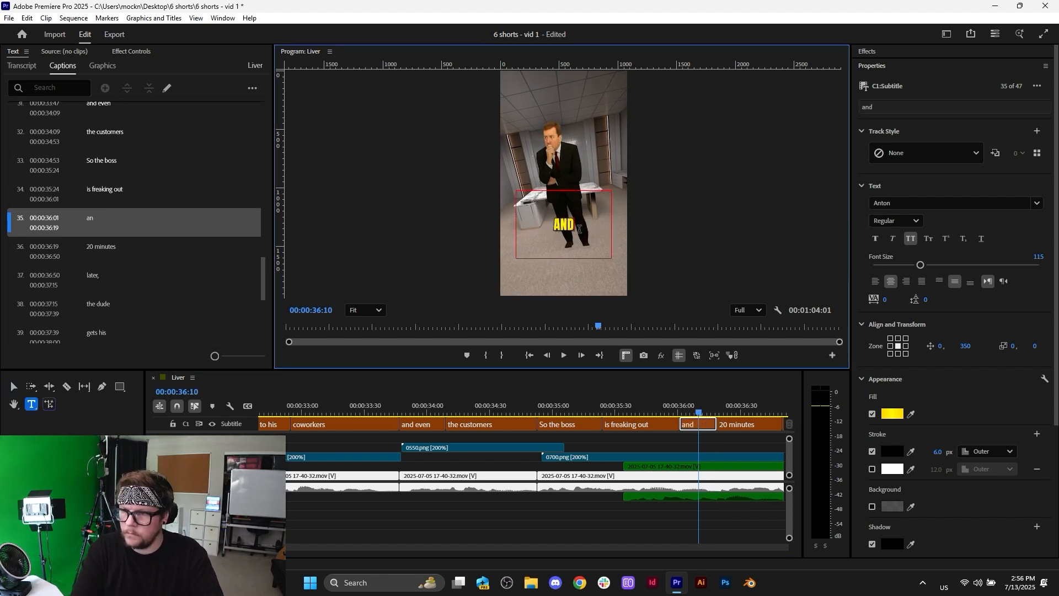
# - Play back the revised captions through "the dude" and remove the comma from the "later," caption
pyautogui.click(588, 403)
pyautogui.press('space')
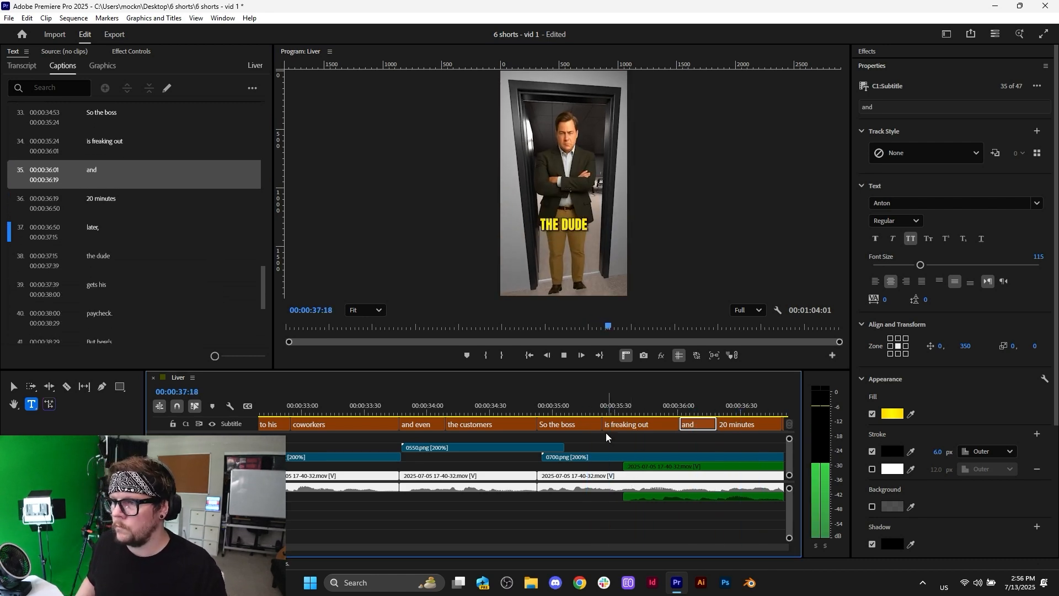
pyautogui.press('space')
pyautogui.moveTo(495, 413); pyautogui.dragTo(464, 408)
pyautogui.click(461, 424)
pyautogui.doubleClick(571, 222)
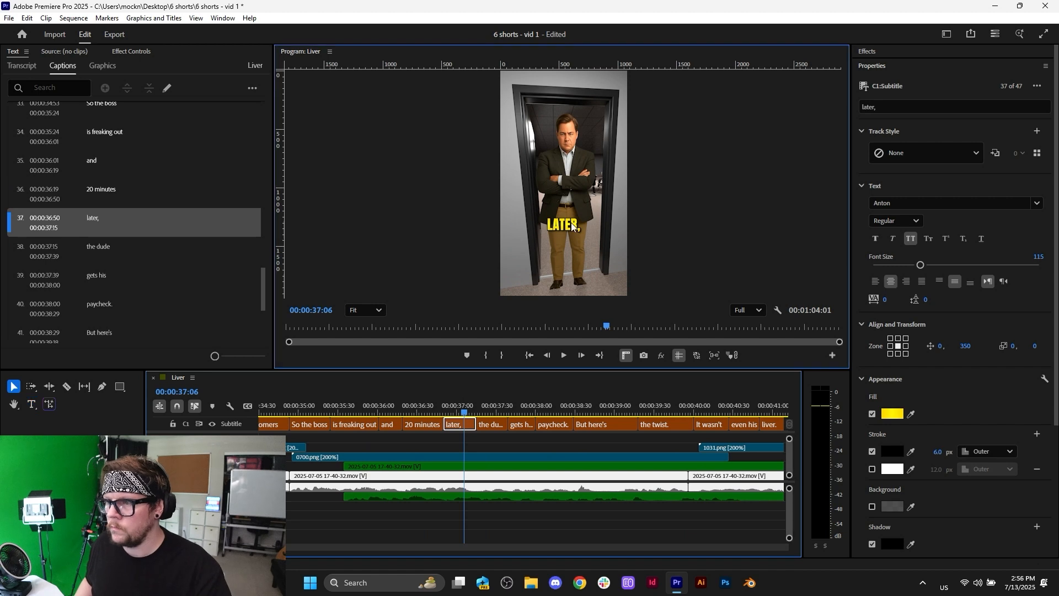
pyautogui.press('BackSpace')
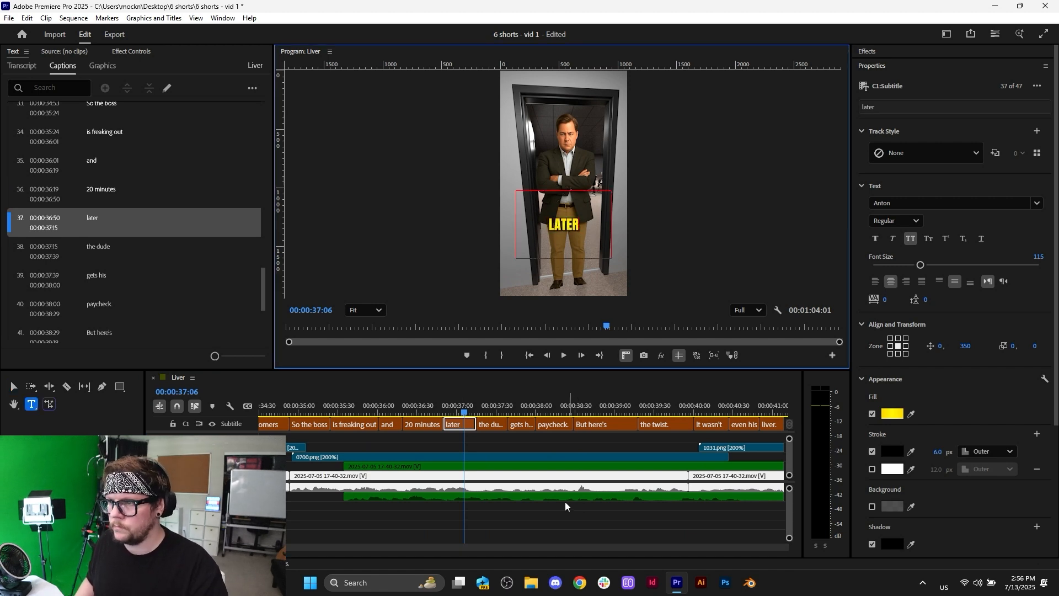
# - Remove the trailing period from the "paycheck." caption
pyautogui.click(427, 409)
pyautogui.press('space')
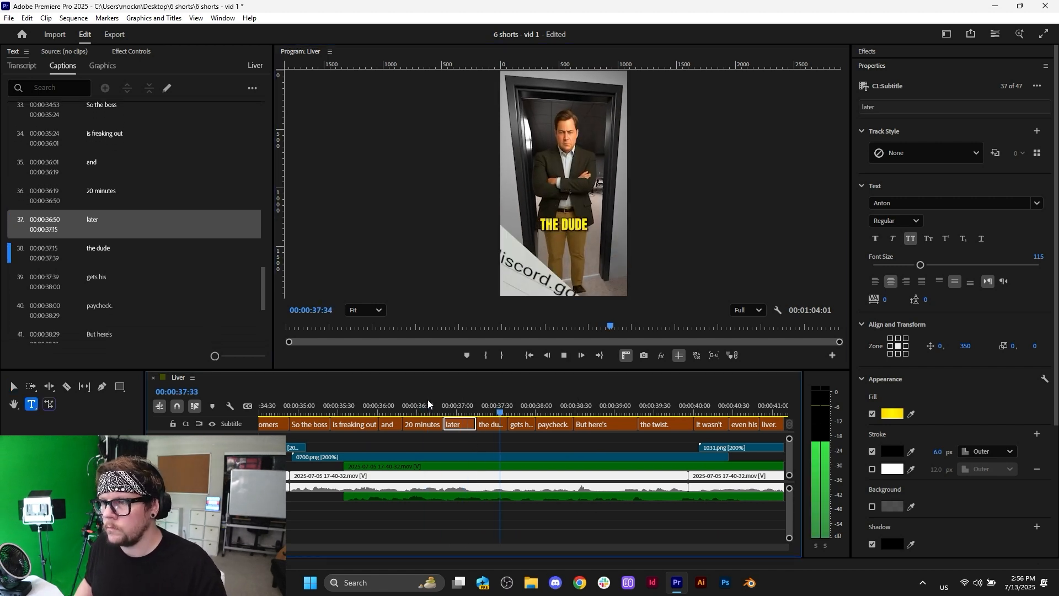
pyautogui.click(502, 409)
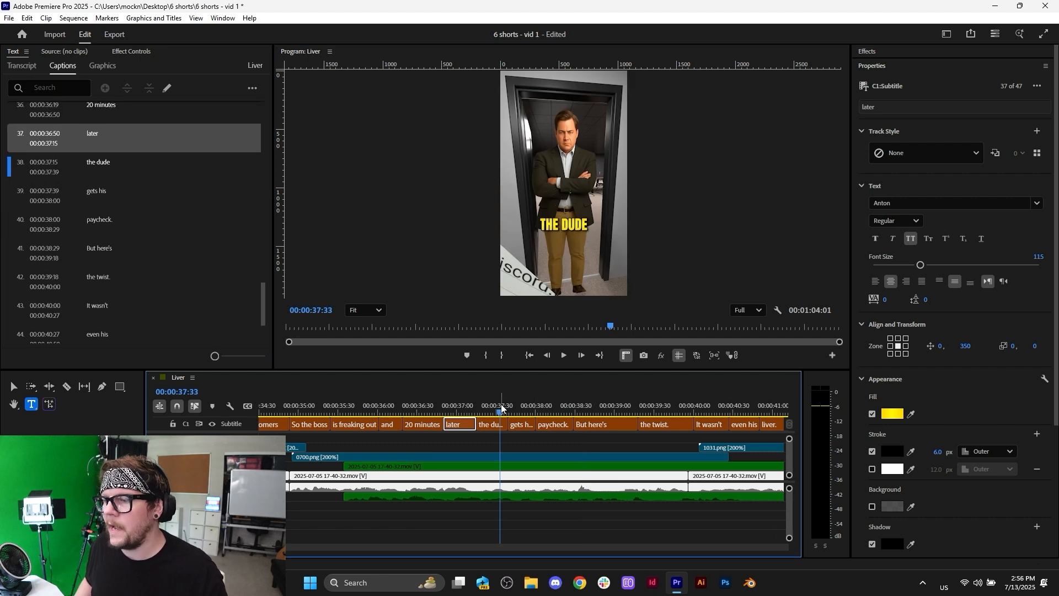
pyautogui.moveTo(491, 406); pyautogui.dragTo(505, 405)
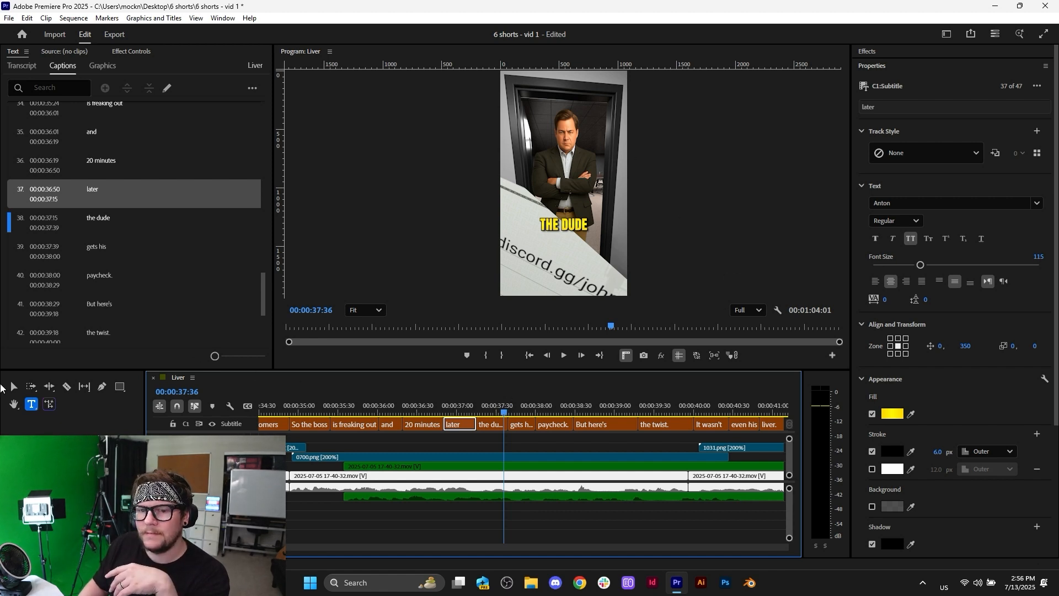
pyautogui.click(14, 386)
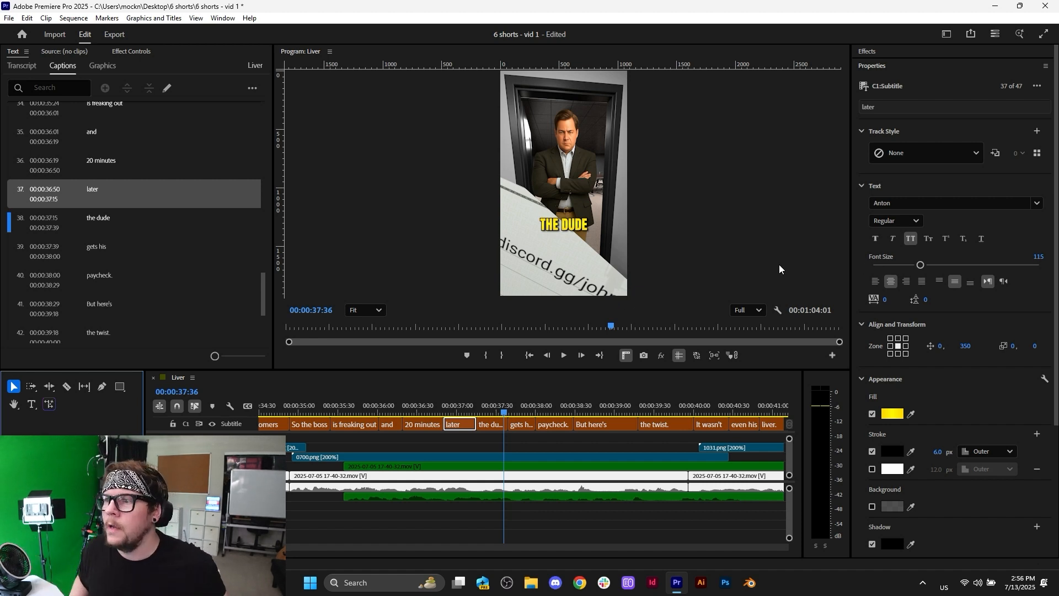
pyautogui.moveTo(488, 413); pyautogui.dragTo(560, 415)
pyautogui.press('space')
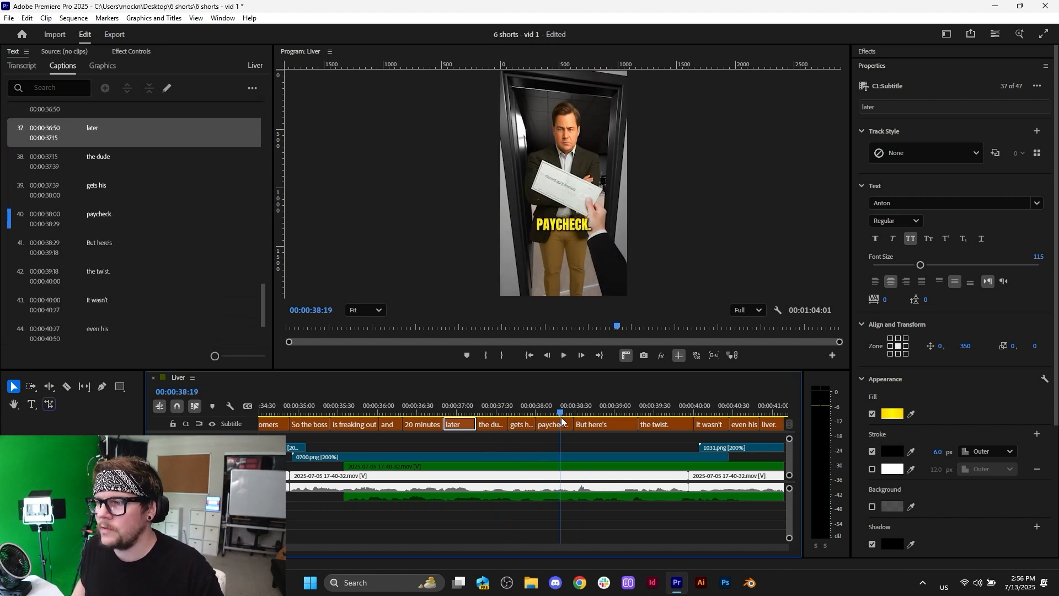
pyautogui.click(562, 424)
pyautogui.doubleClick(586, 225)
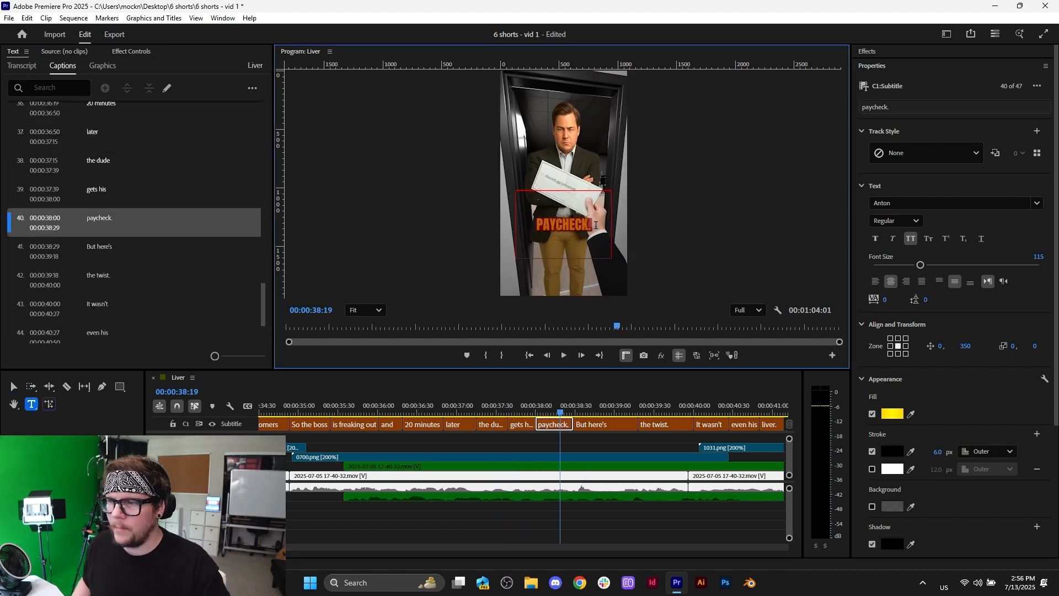
pyautogui.click(599, 226)
pyautogui.press('BackSpace')
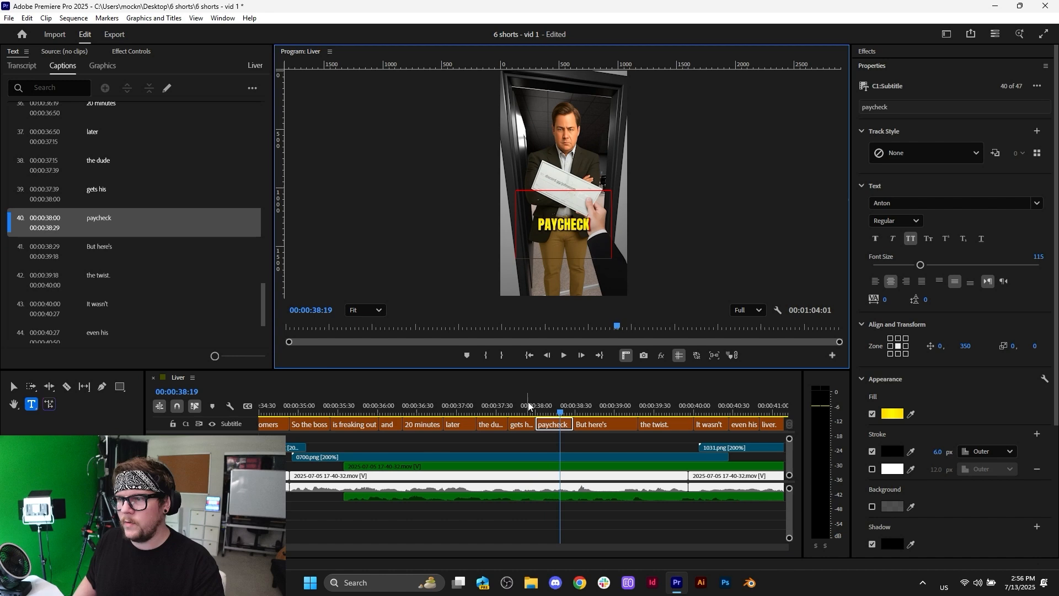
# - Play back the sequence from the "later" caption past "paycheck" to check the caption timing against the cheque shot
pyautogui.click(457, 414)
pyautogui.press('space')
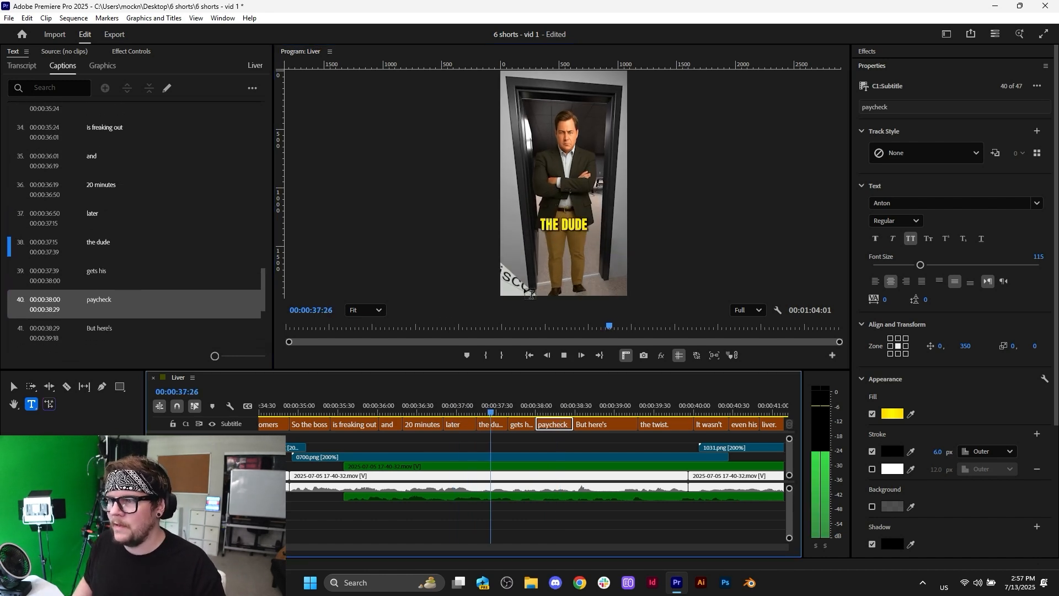
pyautogui.press('space')
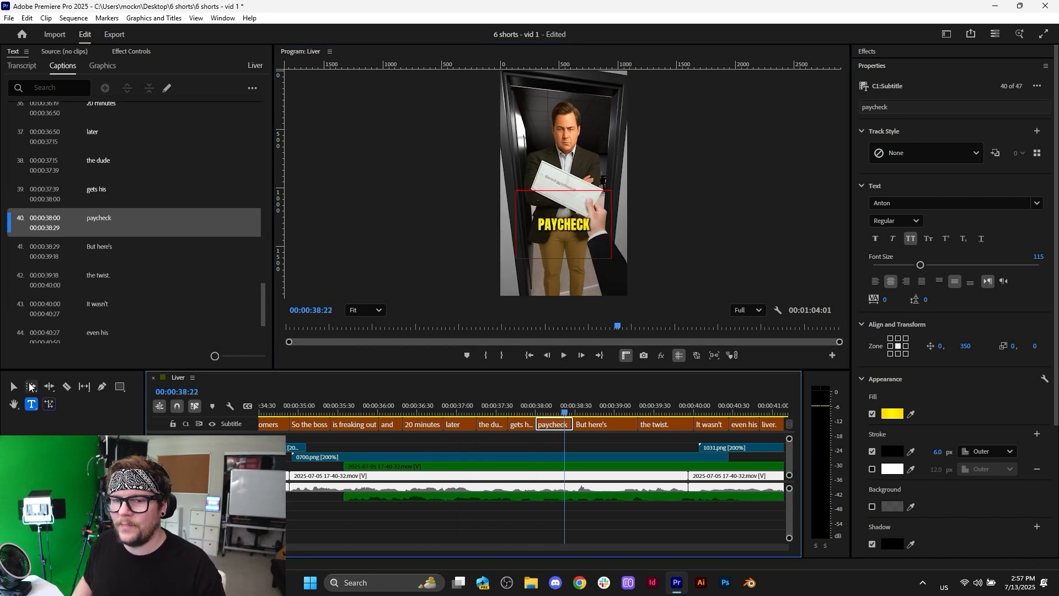
pyautogui.click(13, 386)
pyautogui.scroll(5, 548, 197)
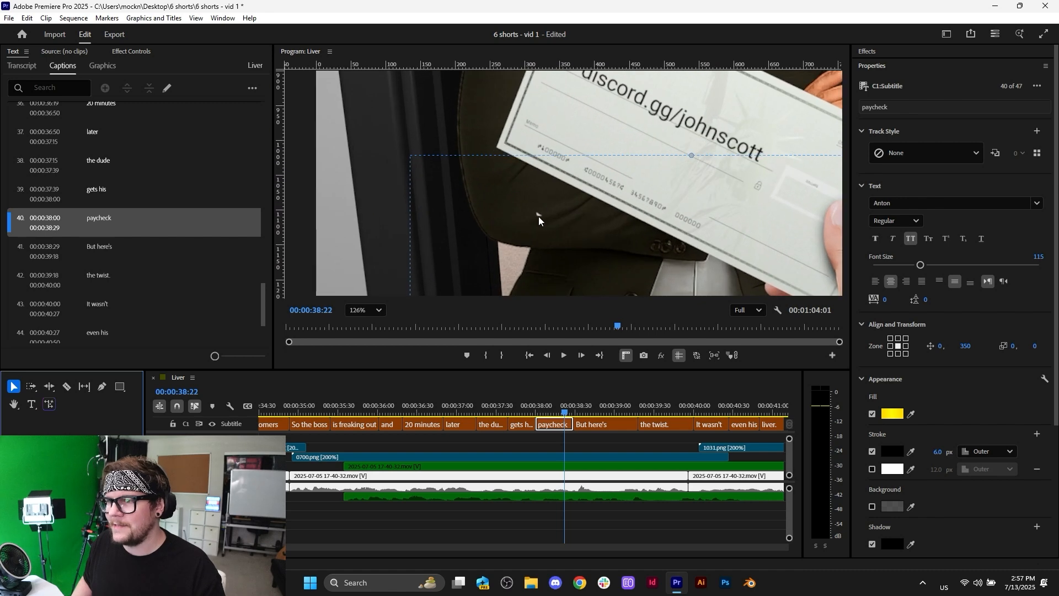
pyautogui.click(357, 312)
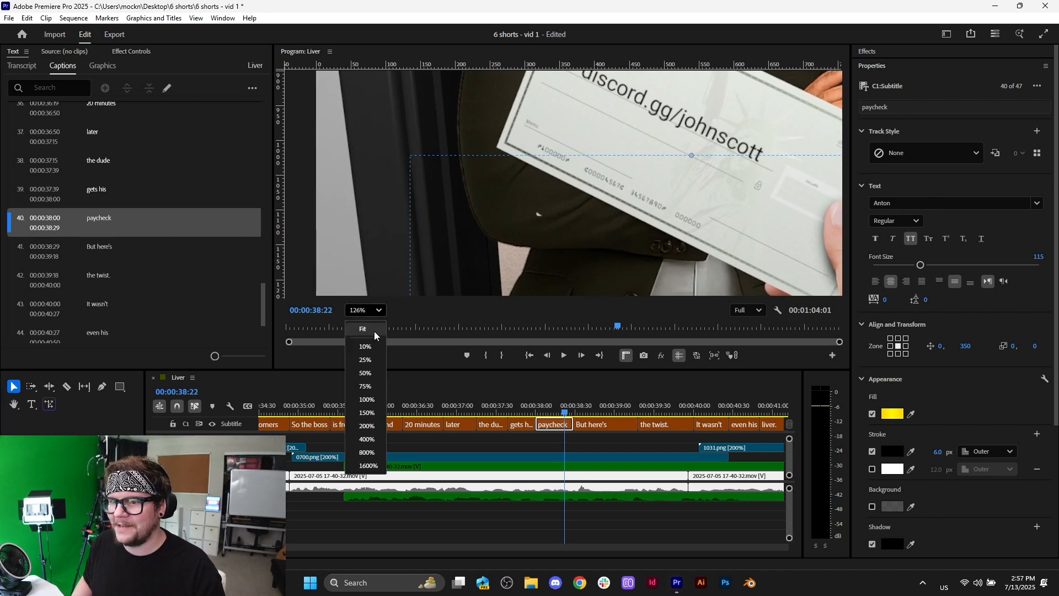
pyautogui.click(375, 331)
pyautogui.click(508, 408)
pyautogui.press('space')
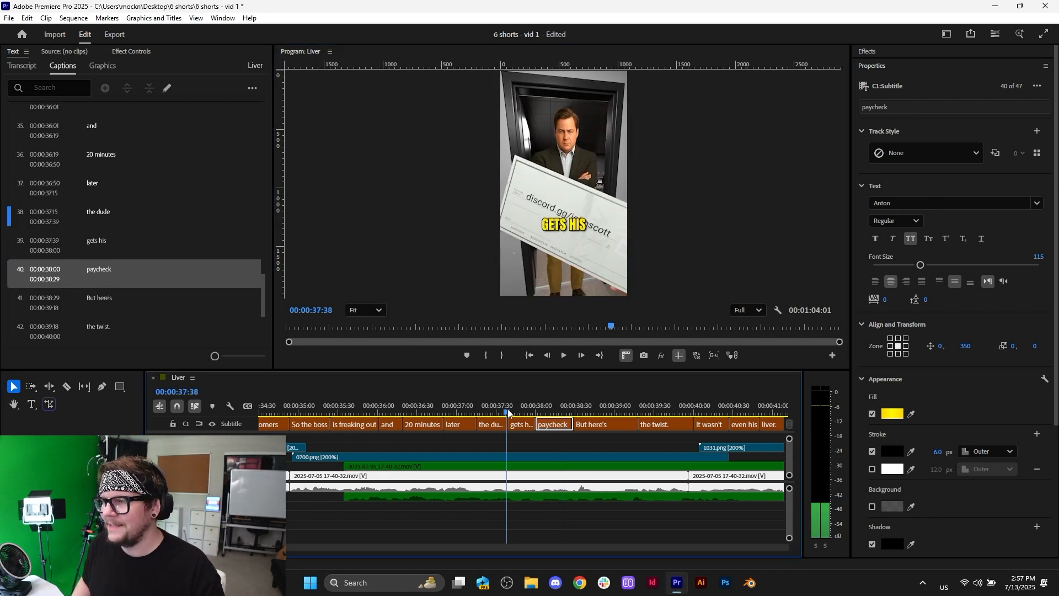
pyautogui.click(610, 414)
pyautogui.moveTo(610, 415); pyautogui.dragTo(556, 413)
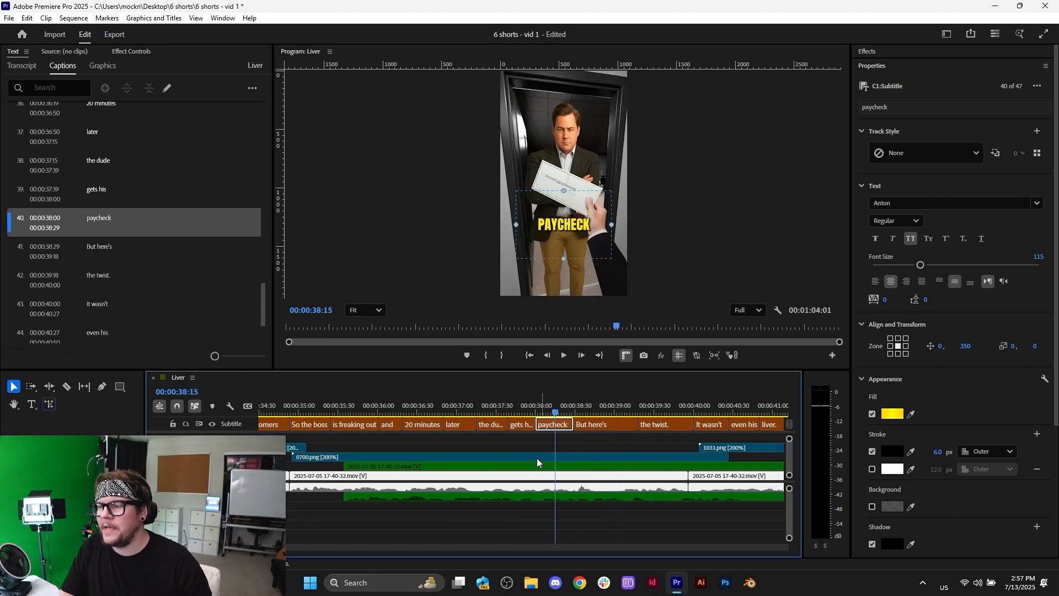
# - Split the "But here's" caption at 00:00:39:06
pyautogui.click(617, 414)
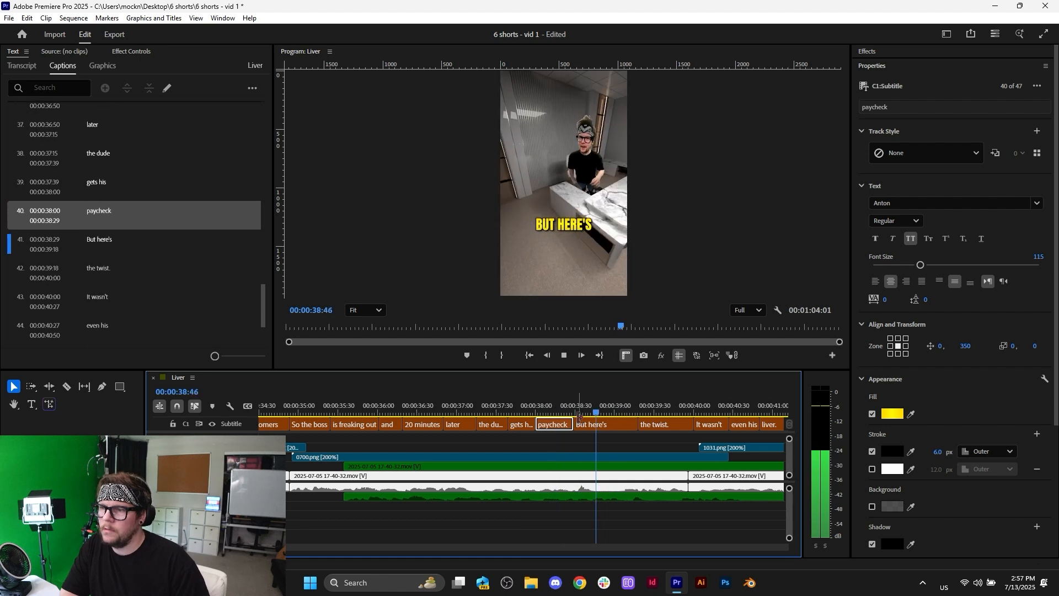
pyautogui.click(623, 408)
pyautogui.click(619, 423)
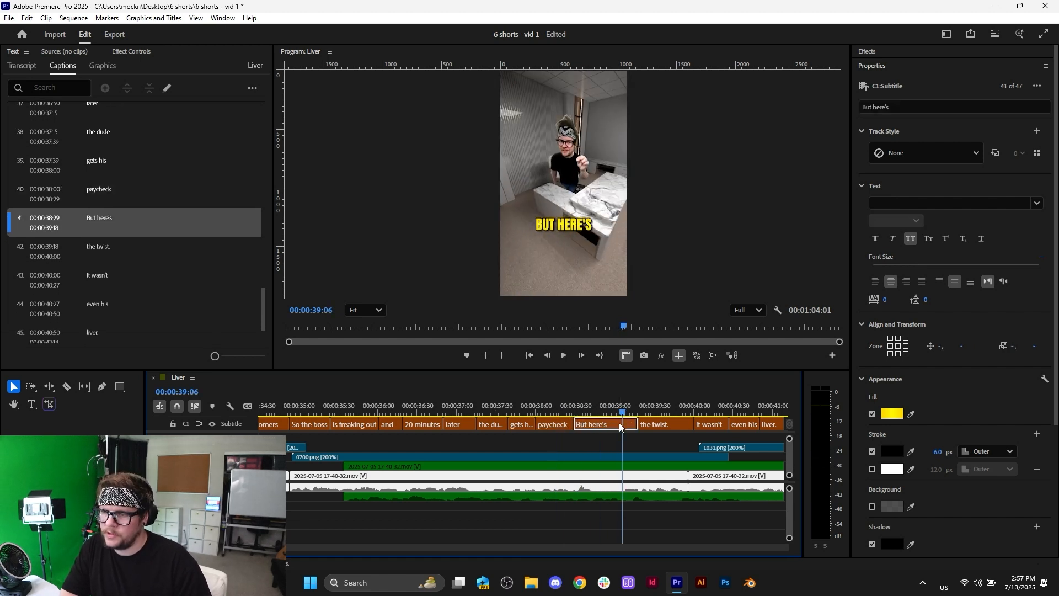
pyautogui.hotkey('ctrl', 'k')
# - Shorten the text of the first "But here's" caption to "But"
pyautogui.click(601, 408)
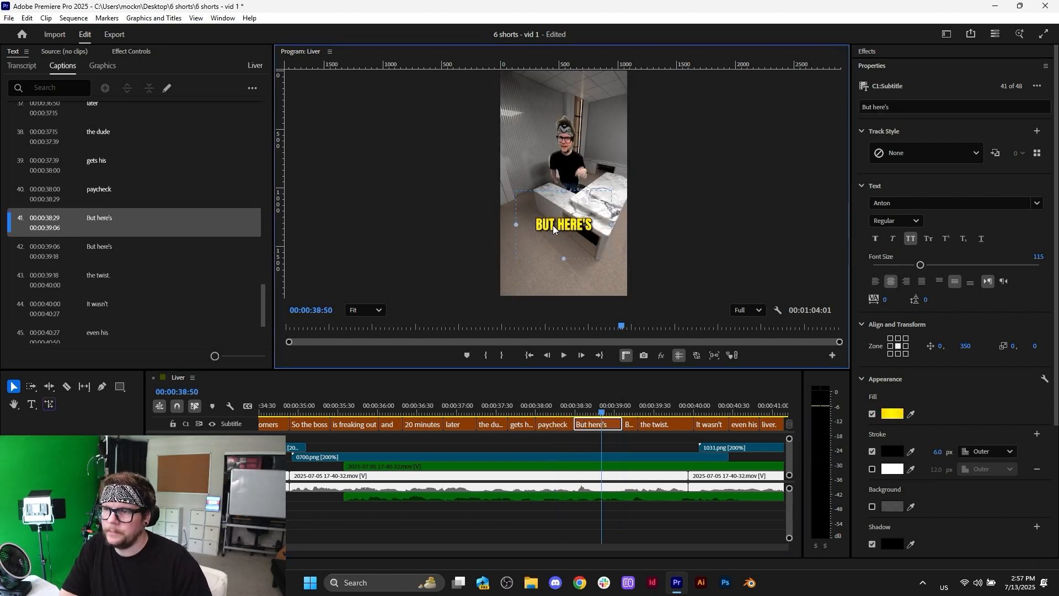
pyautogui.click(554, 225)
pyautogui.click(561, 225)
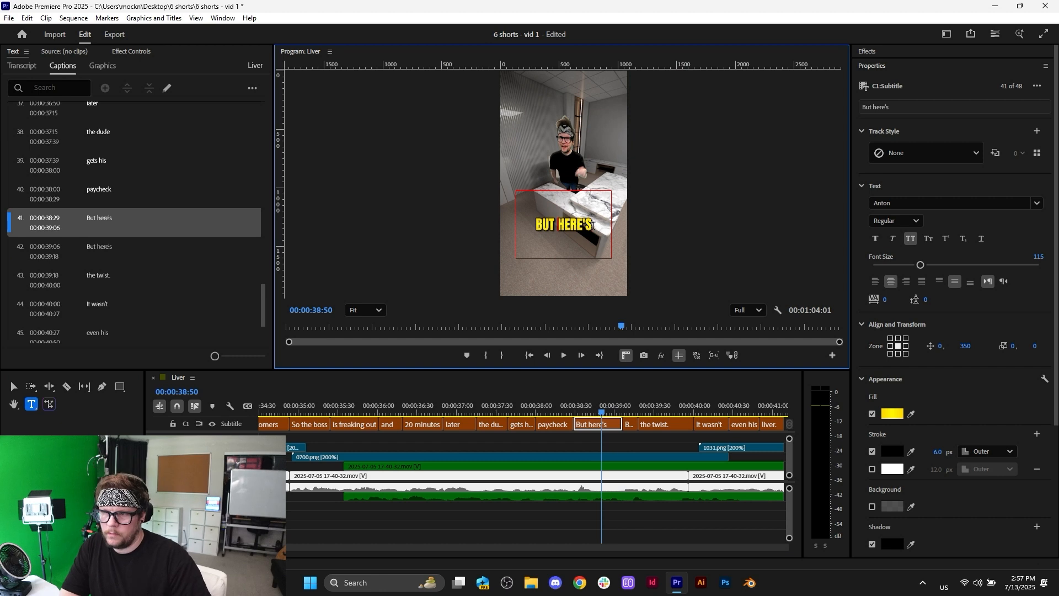
pyautogui.moveTo(593, 225); pyautogui.dragTo(556, 225)
pyautogui.press('BackSpace')
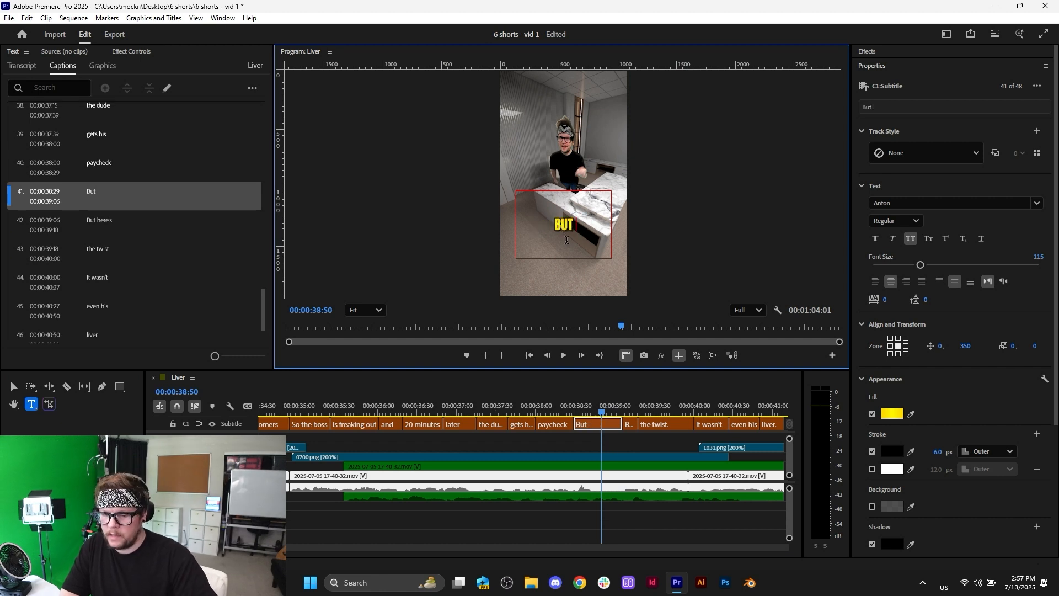
pyautogui.click(617, 440)
# - Delete the leftover second "But here's" caption and extend the start of "the twist." back to 00:00:39:06
pyautogui.click(562, 406)
pyautogui.press('space')
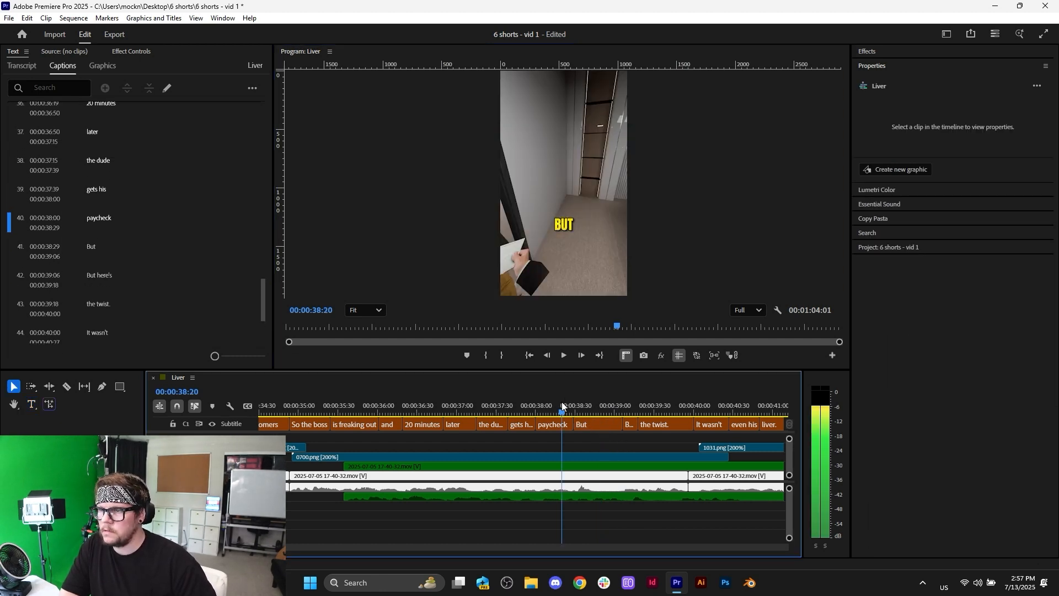
pyautogui.press('space')
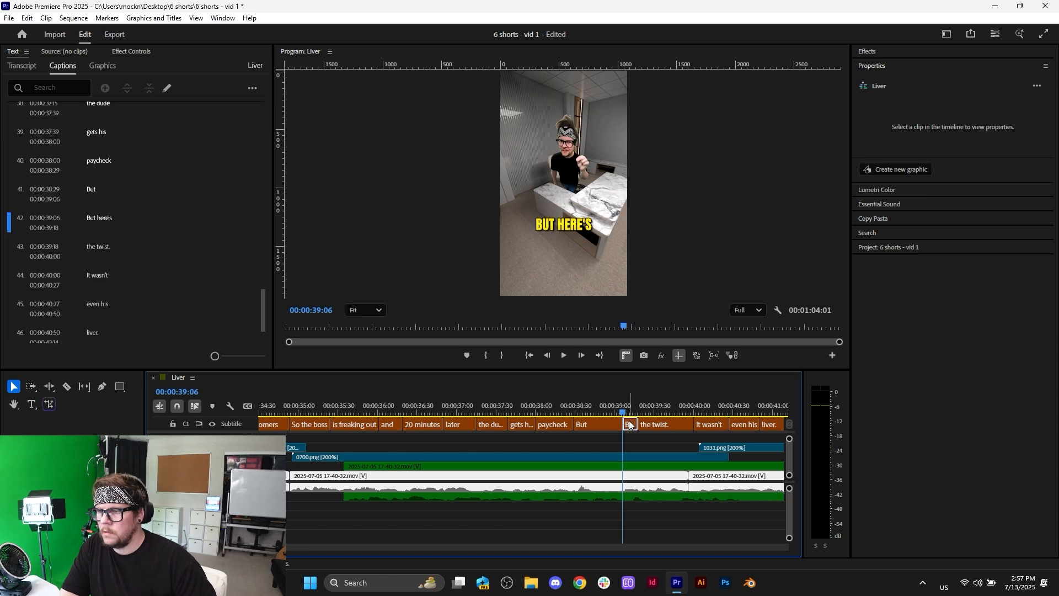
pyautogui.click(630, 425)
pyautogui.moveTo(642, 423); pyautogui.dragTo(623, 423)
# - Change the text of "the twist." caption to "here's the twist" without the period
pyautogui.click(539, 227)
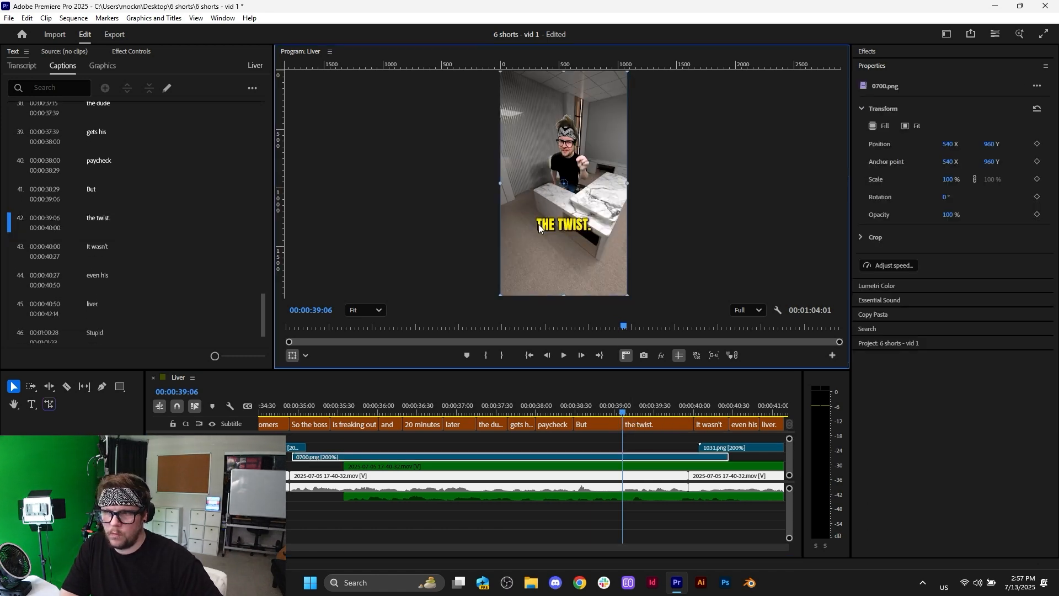
pyautogui.click(647, 411)
pyautogui.click(648, 426)
pyautogui.click(541, 227)
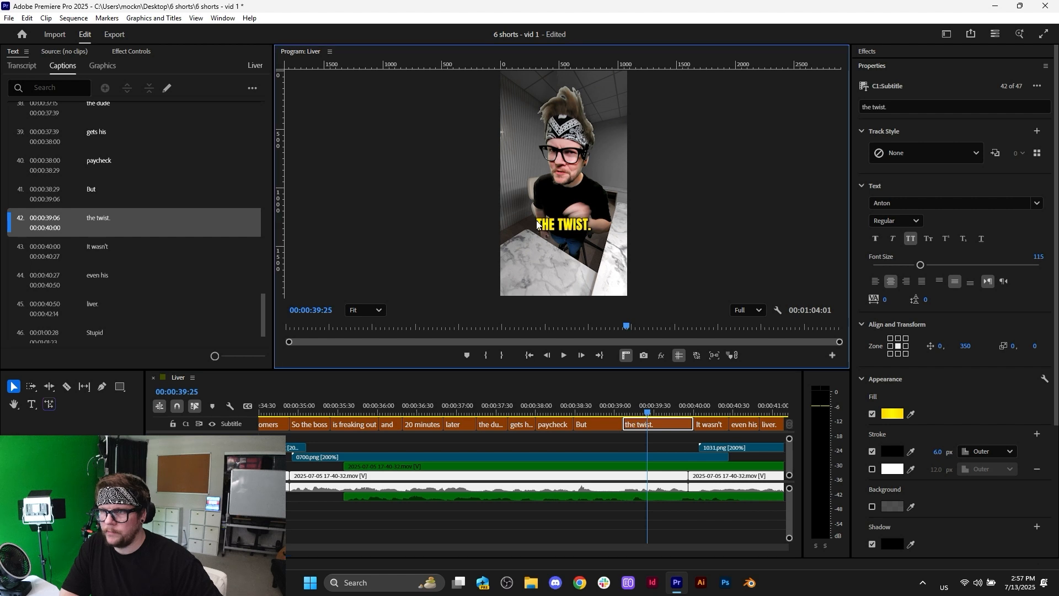
pyautogui.click(654, 429)
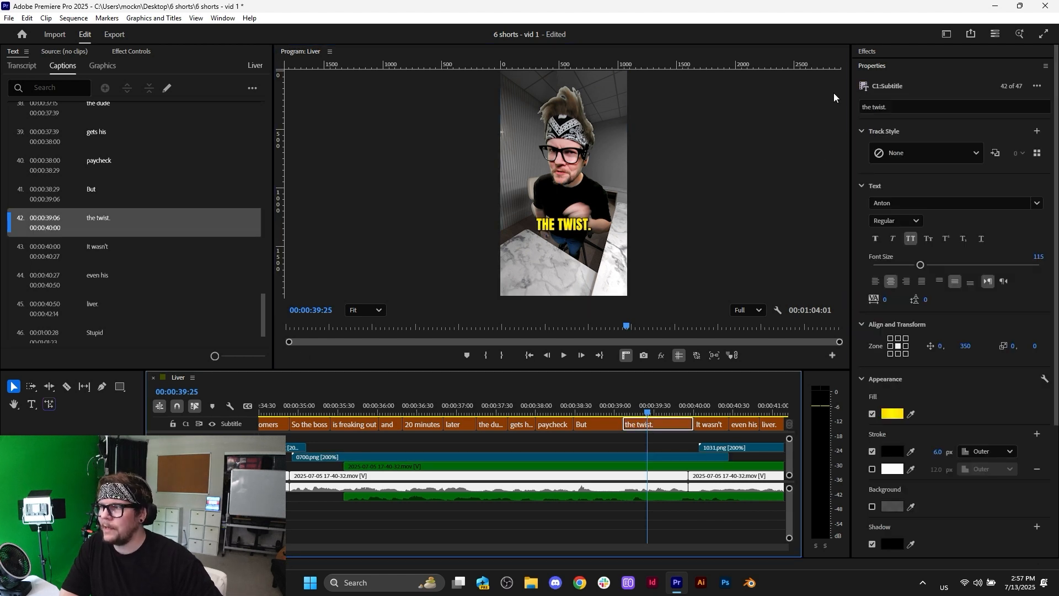
pyautogui.click(879, 107)
pyautogui.click(534, 226)
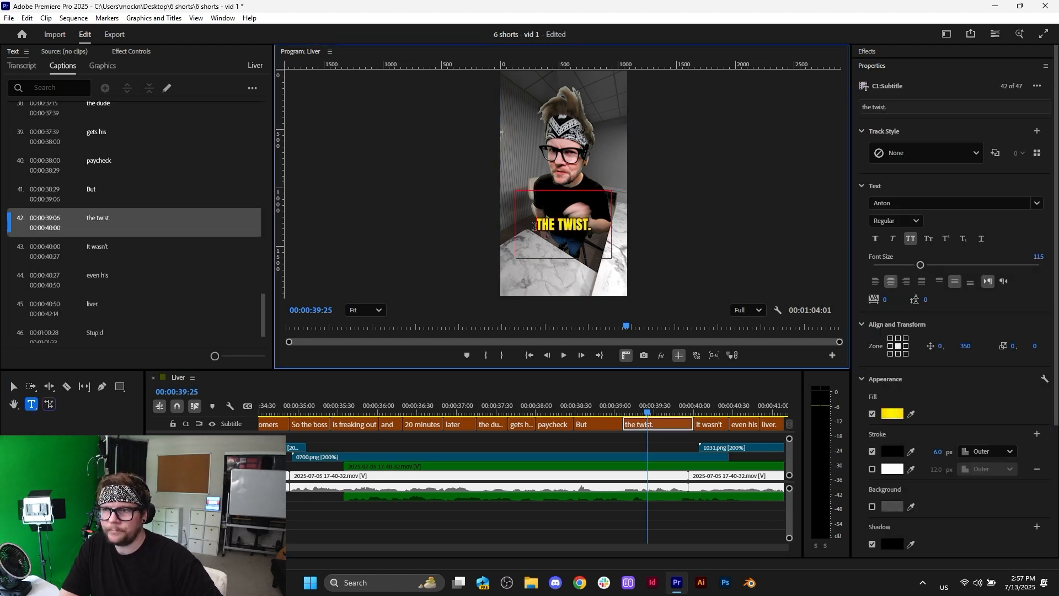
pyautogui.write('here')
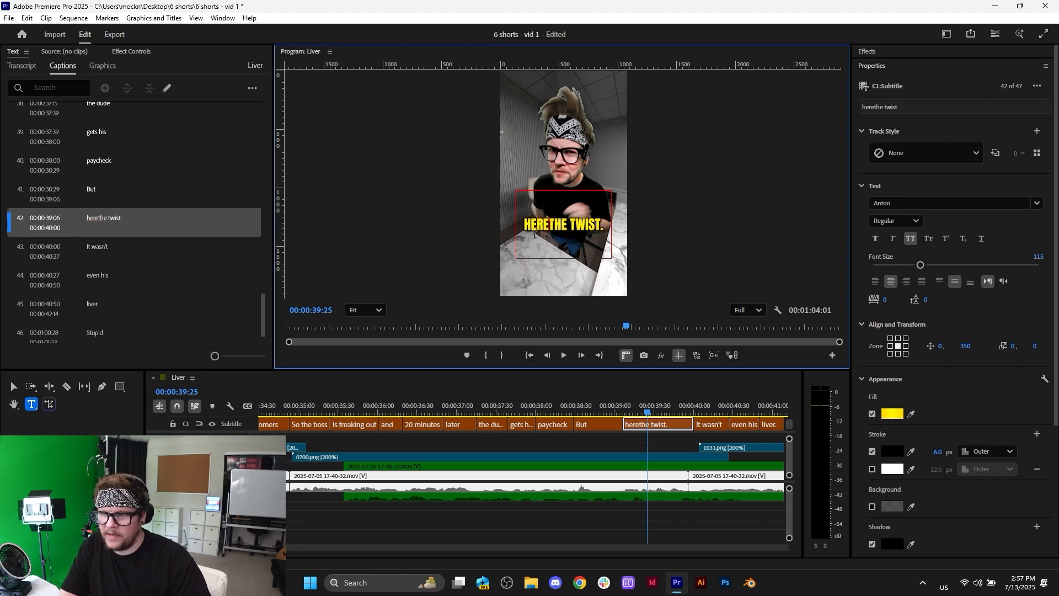
pyautogui.write("'s")
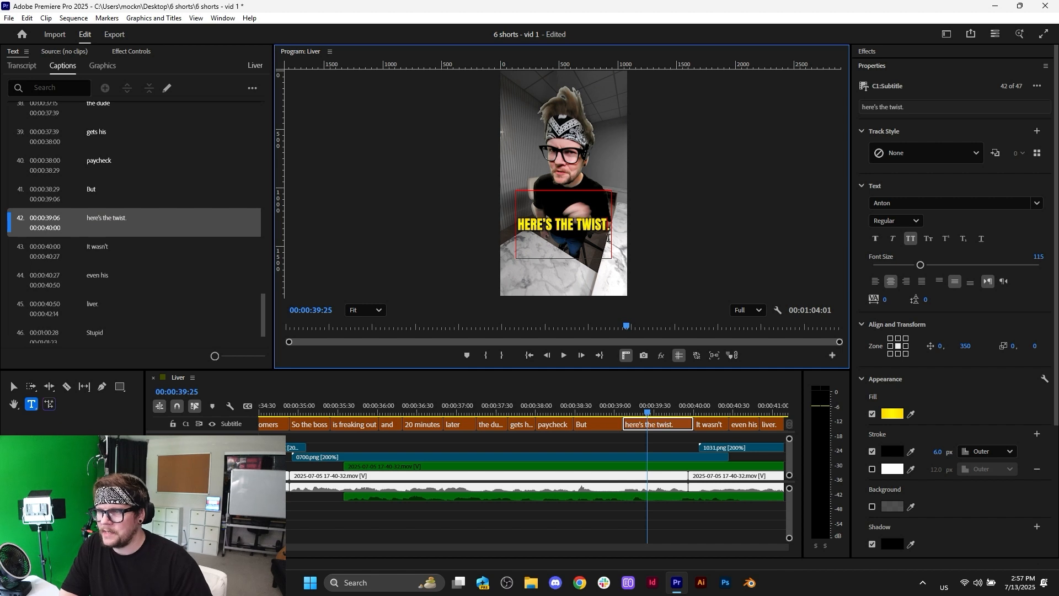
pyautogui.press('BackSpace')
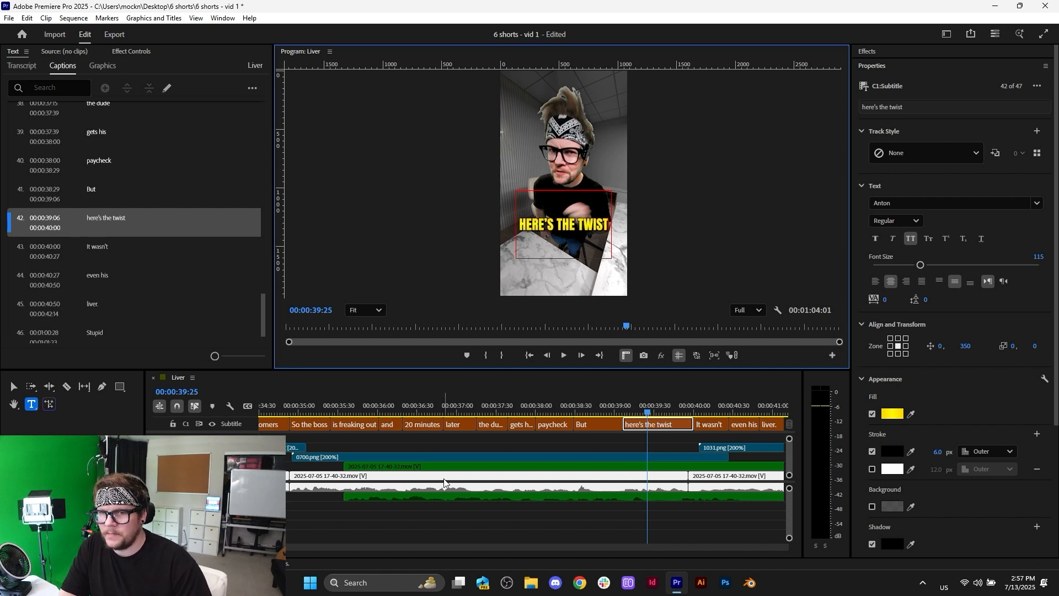
pyautogui.click(14, 386)
# - Move the boundary between the "here's the twist" and "It wasn't" captions to 00:00:40:04, aligned with the start of the 1031.png clip
pyautogui.click(634, 447)
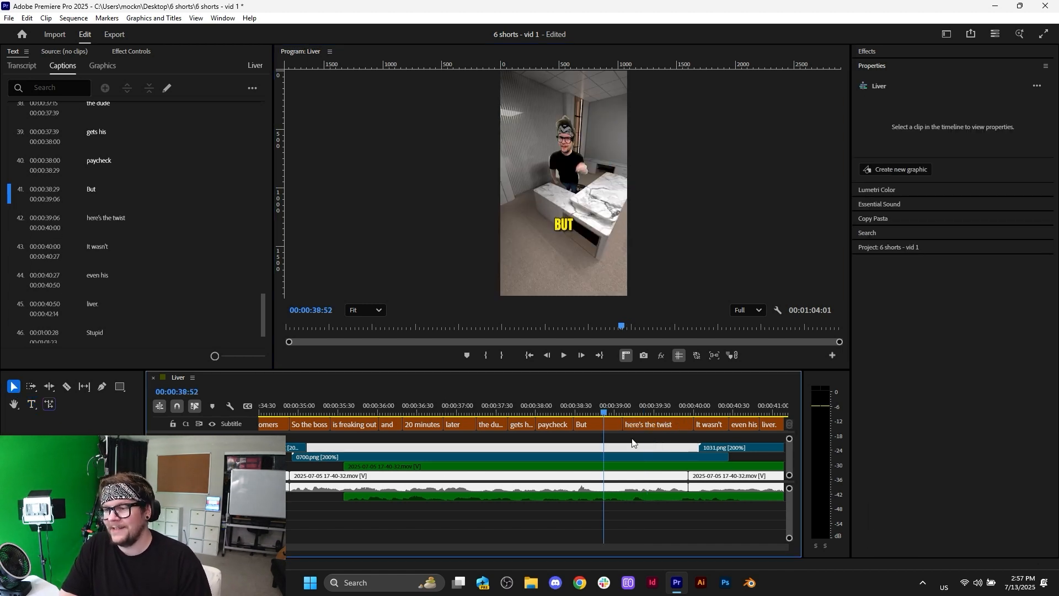
pyautogui.hscroll(2, 618, 454)
pyautogui.scroll(-3, 616, 454)
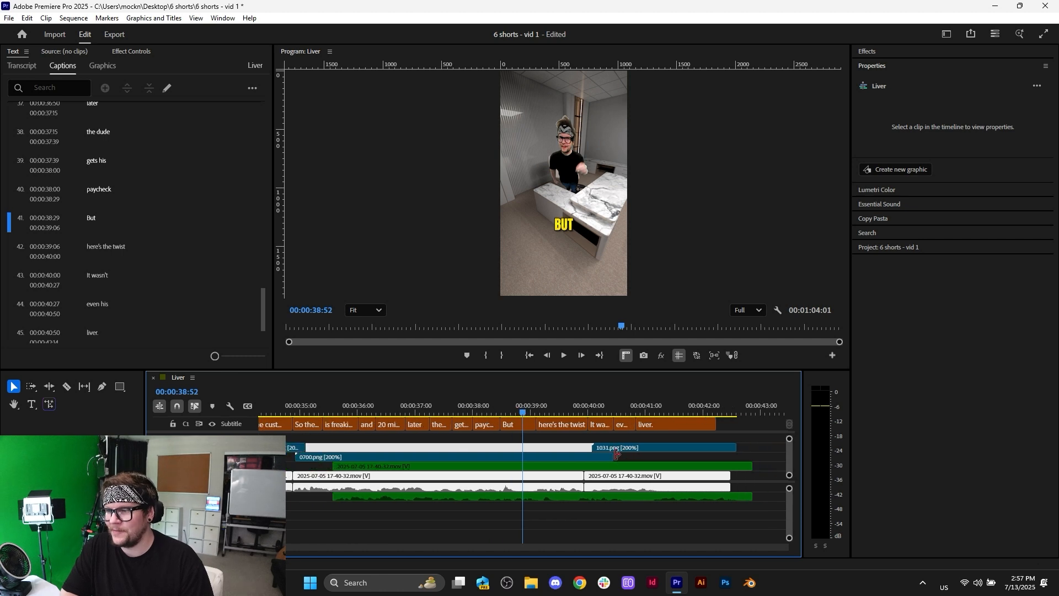
pyautogui.press('space')
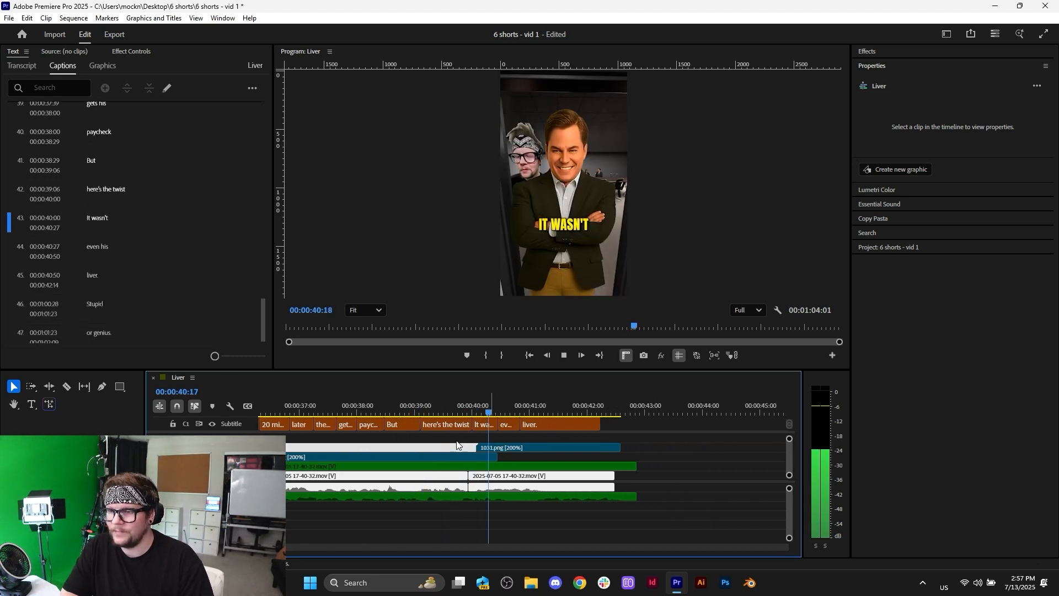
pyautogui.click(474, 412)
pyautogui.click(477, 412)
pyautogui.press('Left')
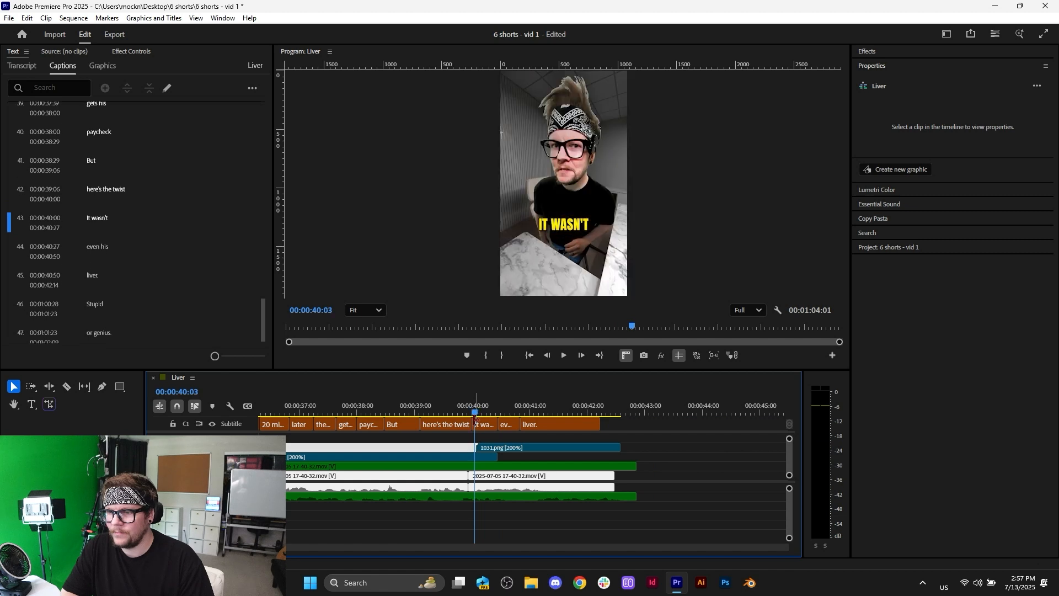
pyautogui.press('=')
pyautogui.press('=')
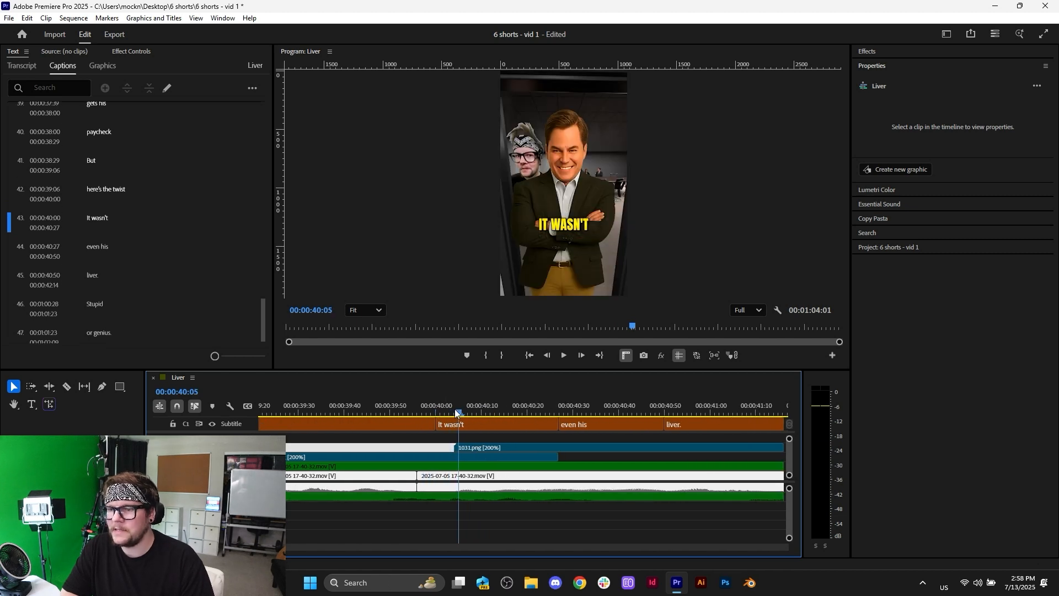
pyautogui.click(451, 411)
pyautogui.moveTo(436, 423); pyautogui.dragTo(454, 424)
pyautogui.click(463, 413)
pyautogui.click(475, 426)
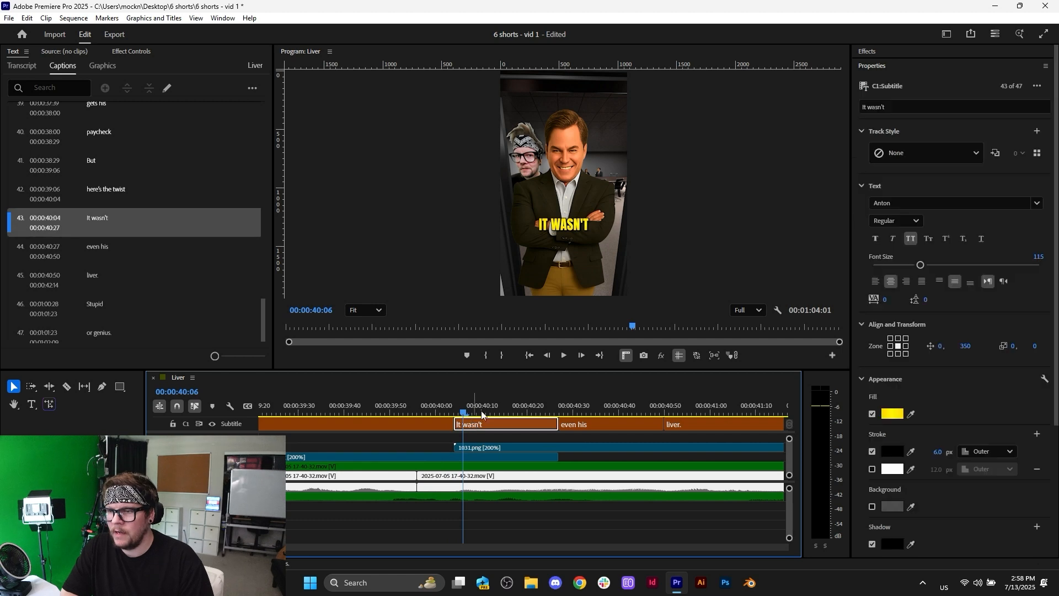
pyautogui.press('-')
pyautogui.press('-')
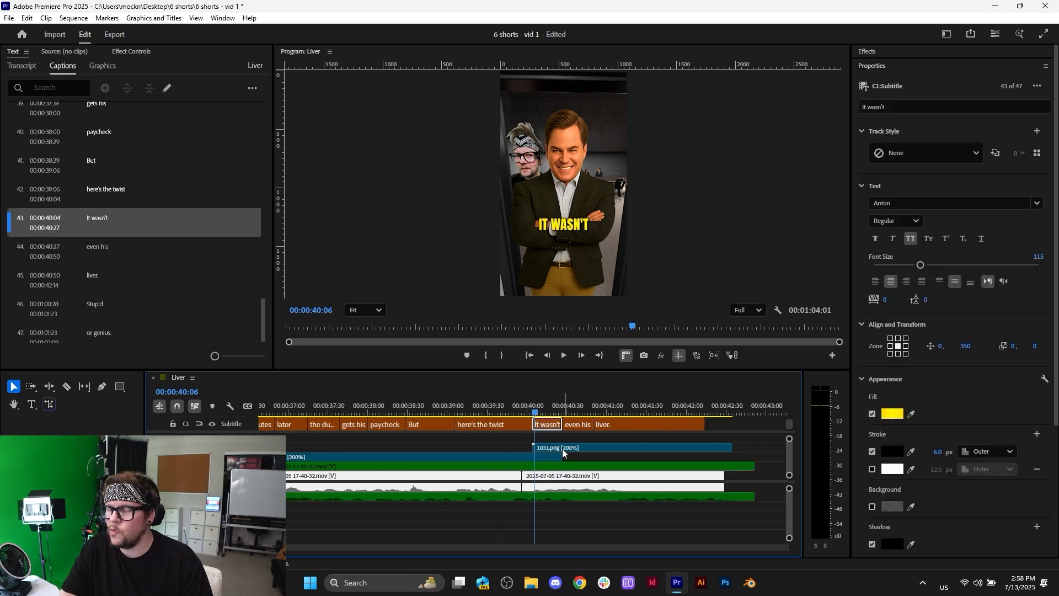
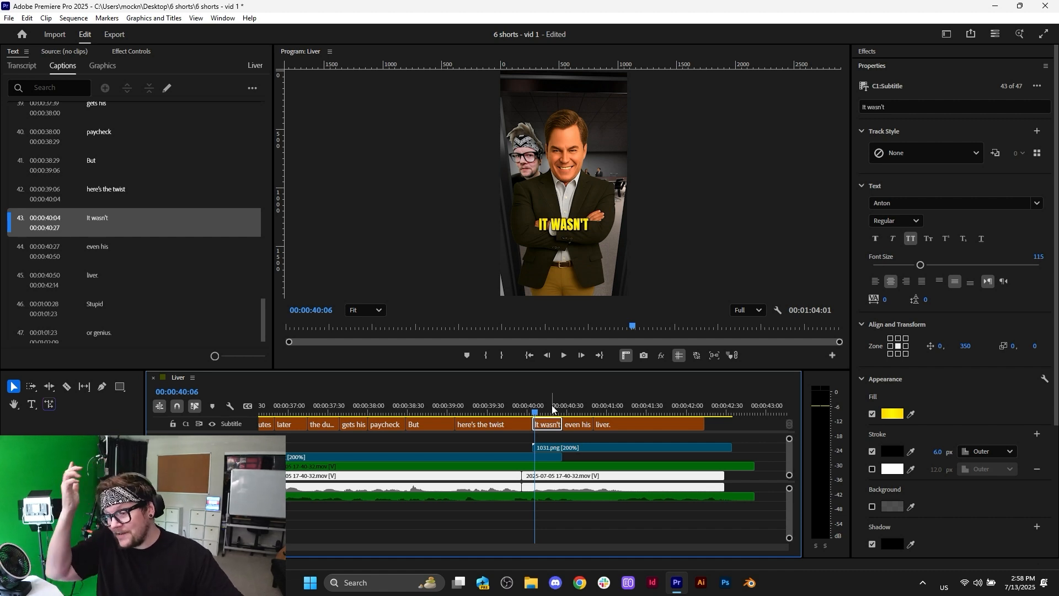
# - Try moving the end of the "It wasn't" caption to 00:00:40:33 and the end of "even his" to 00:00:41:07
pyautogui.click(515, 411)
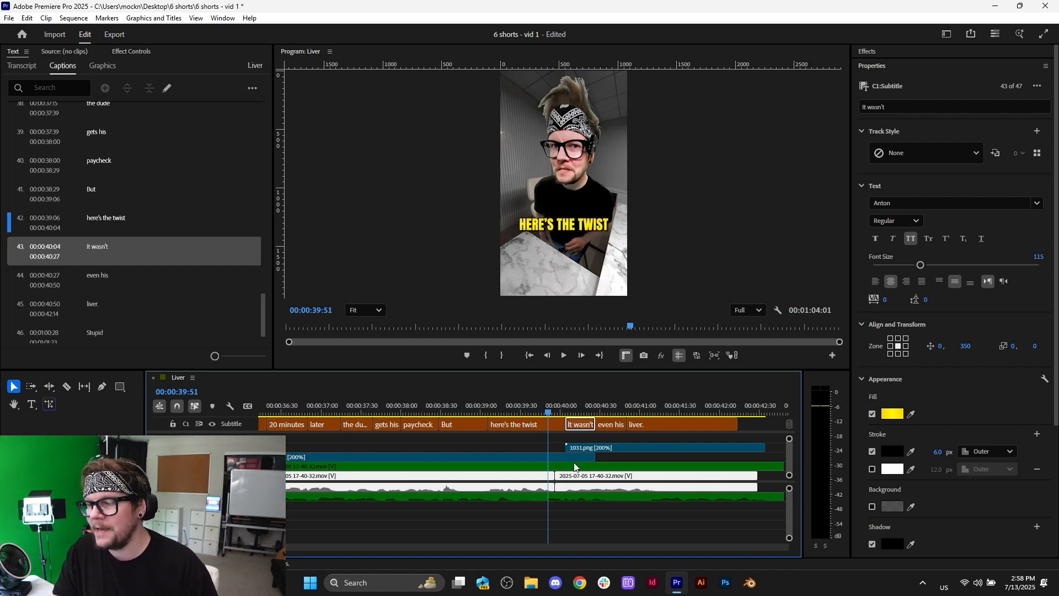
pyautogui.scroll(-2, 577, 476)
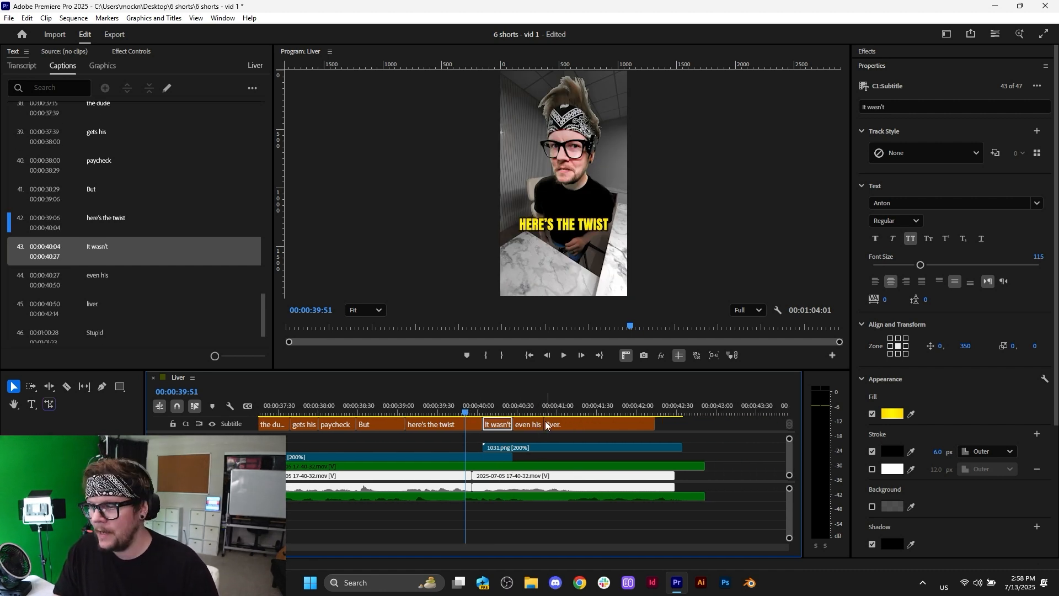
pyautogui.moveTo(545, 422); pyautogui.dragTo(520, 423)
pyautogui.click(501, 442)
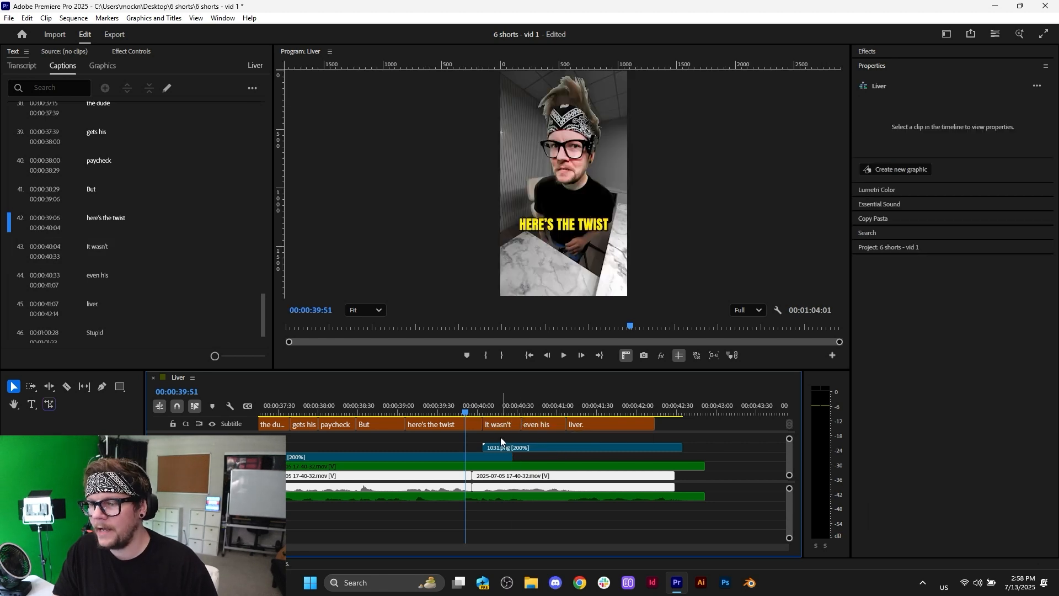
pyautogui.press('space')
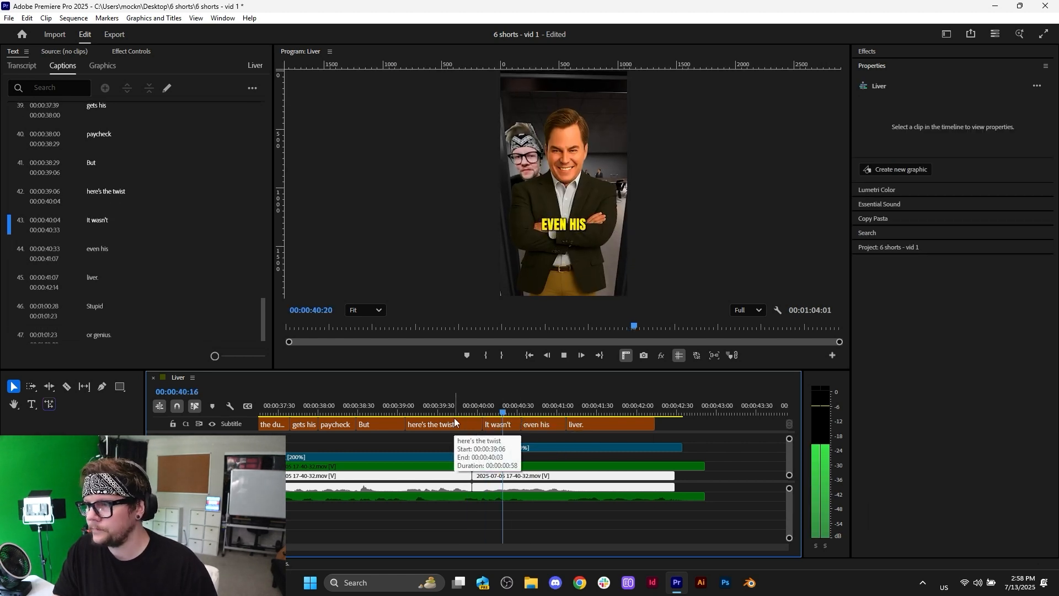
pyautogui.click(494, 406)
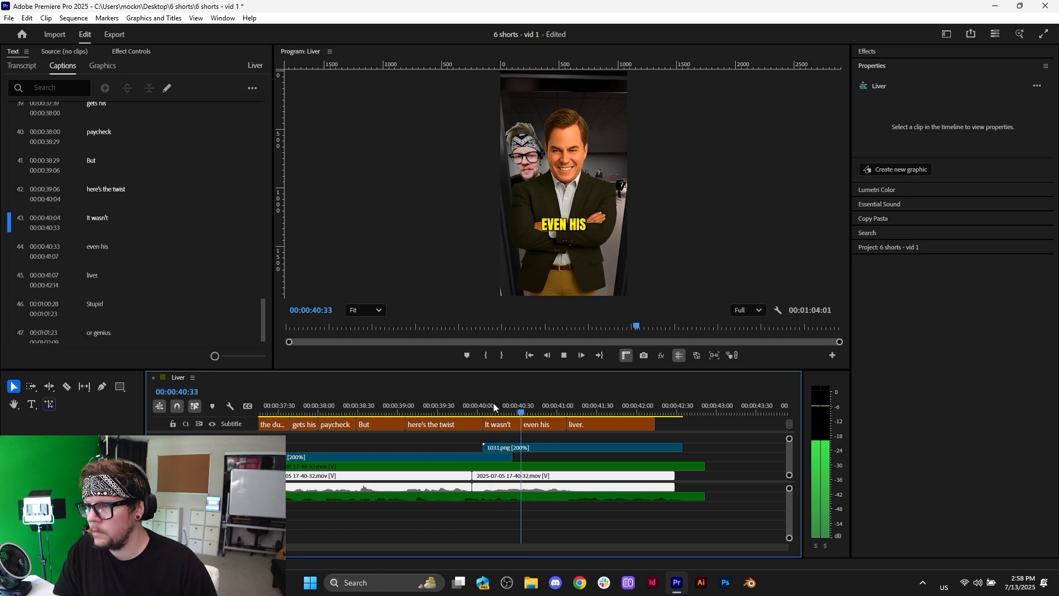
pyautogui.click(494, 407)
pyautogui.press('space')
pyautogui.press('space')
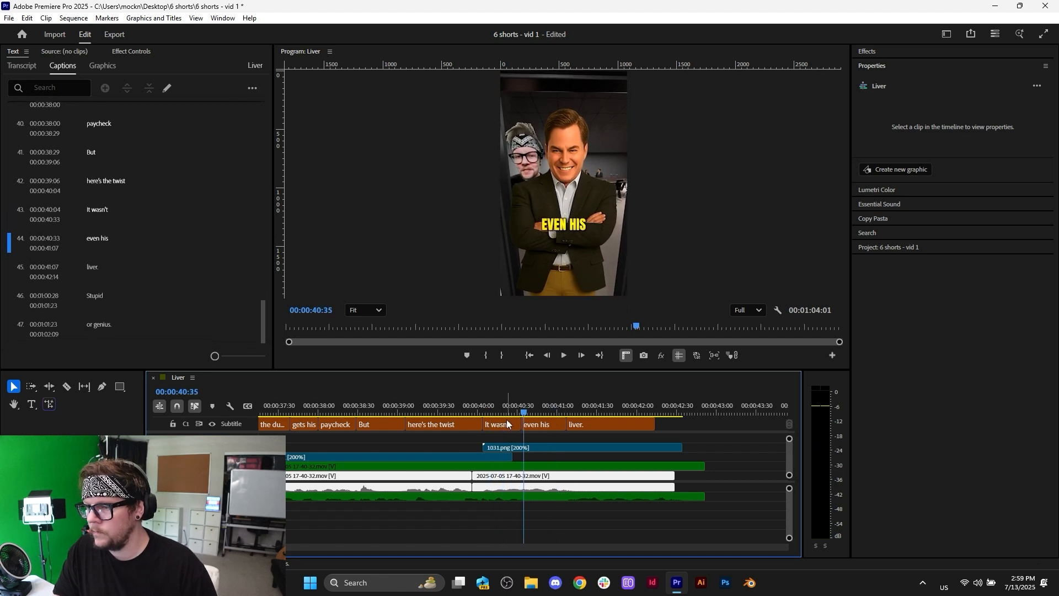
pyautogui.hotkey('ctrl', 'z')
pyautogui.hotkey('ctrl', 'z')
# - Delete the "even his" caption and make "It wasn't" and "liver." meet at 00:00:40:36
pyautogui.click(488, 406)
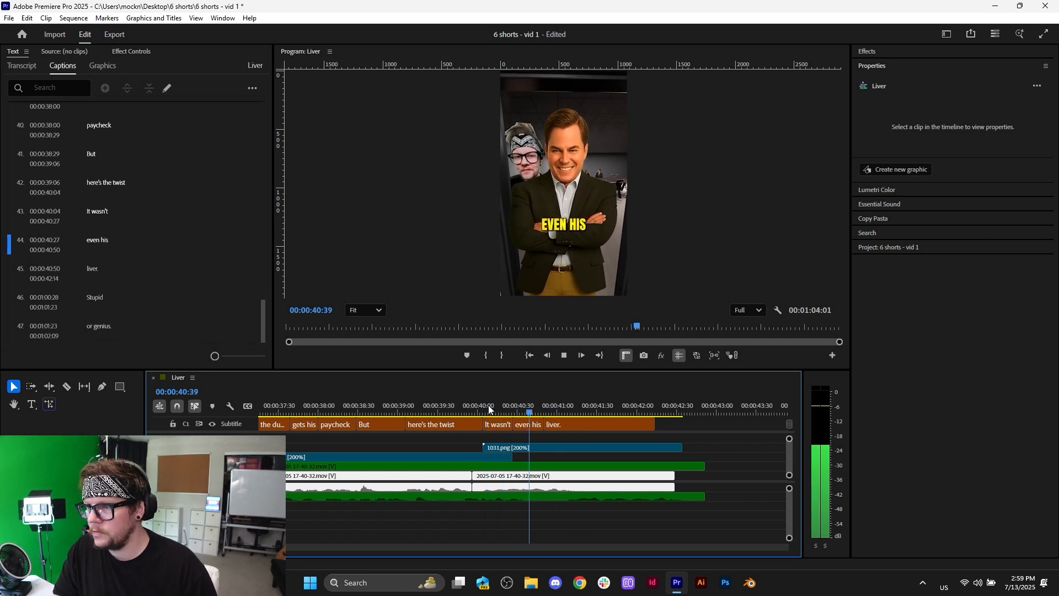
pyautogui.click(457, 407)
pyautogui.press('space')
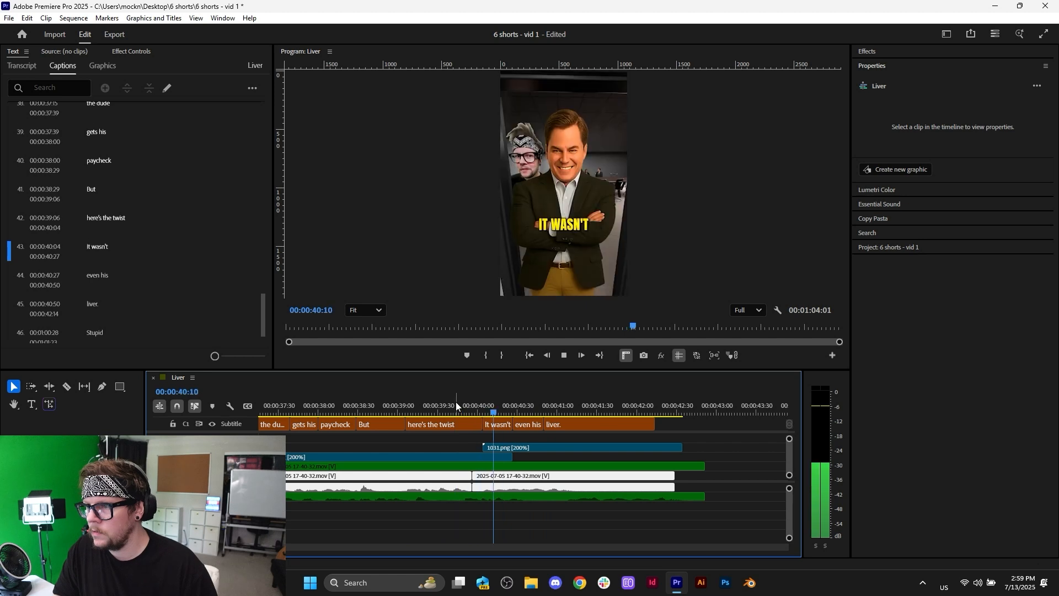
pyautogui.click(511, 407)
pyautogui.click(527, 425)
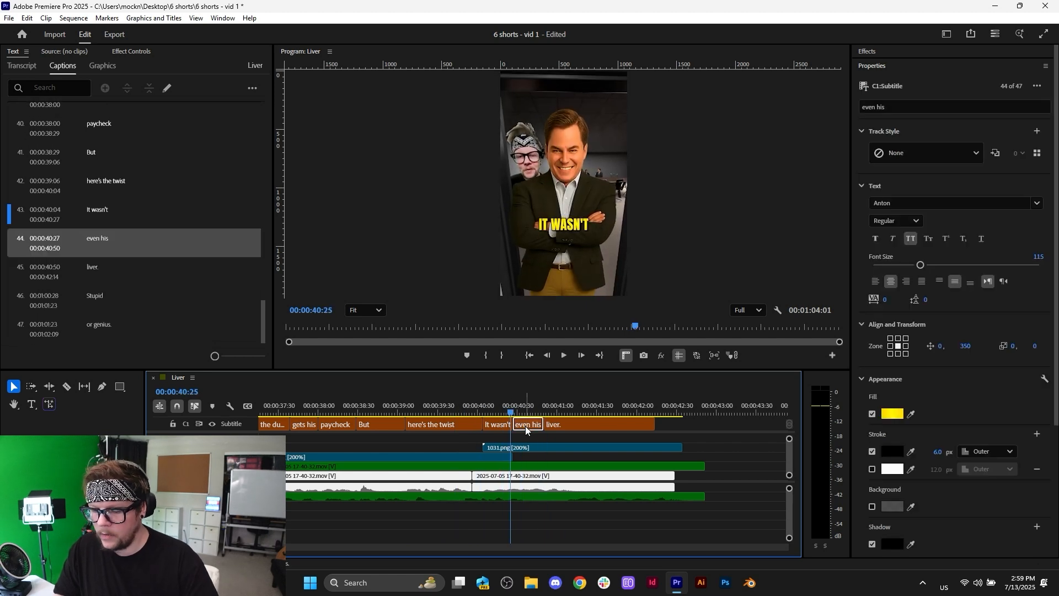
pyautogui.press('Delete')
pyautogui.moveTo(512, 424); pyautogui.dragTo(524, 426)
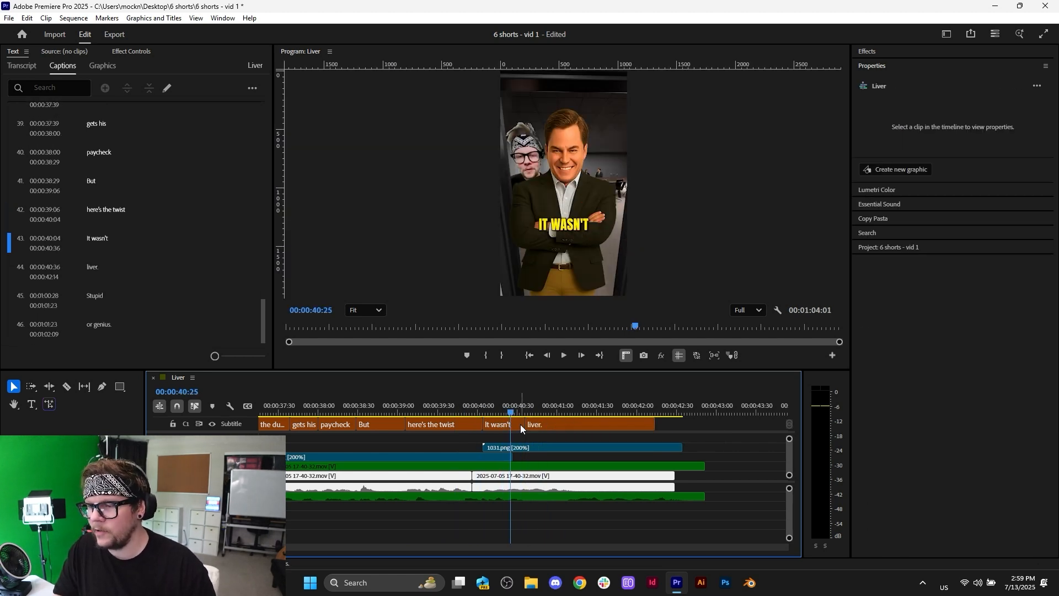
# - Change the text of the "It wasn't" caption to "It wasn't even"
pyautogui.click(504, 406)
pyautogui.click(505, 427)
pyautogui.doubleClick(587, 226)
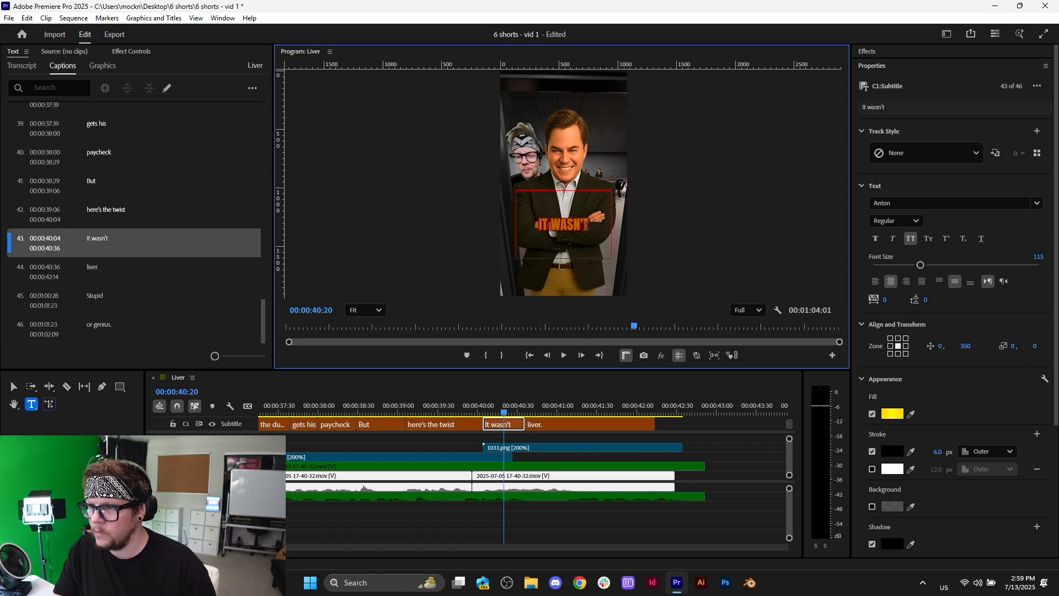
pyautogui.click(597, 225)
pyautogui.write('even')
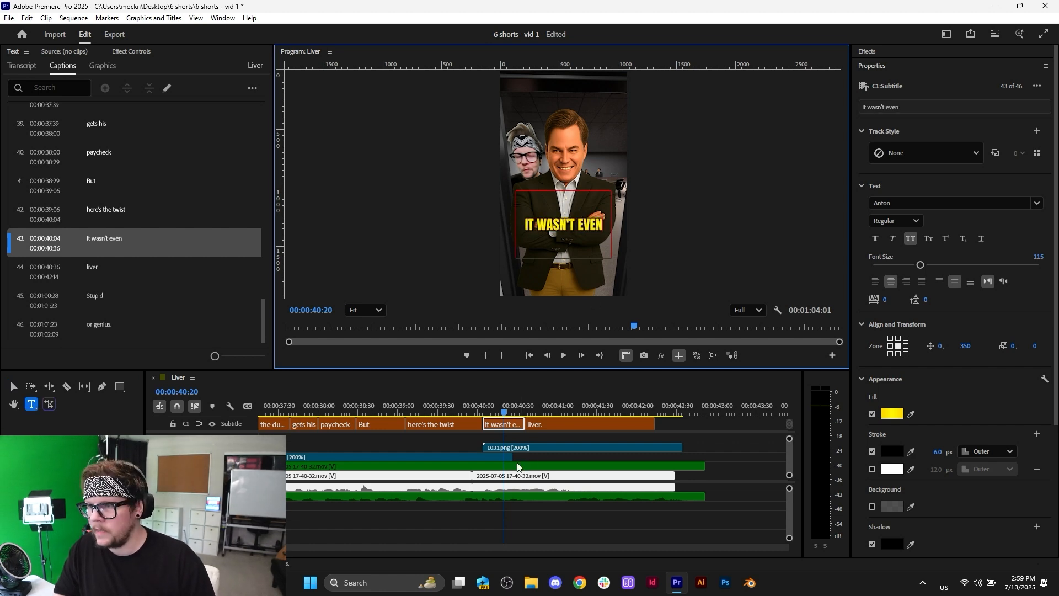
# - Change the text of the "liver." caption to "his liver." and play back the phrase
pyautogui.click(467, 406)
pyautogui.press('space')
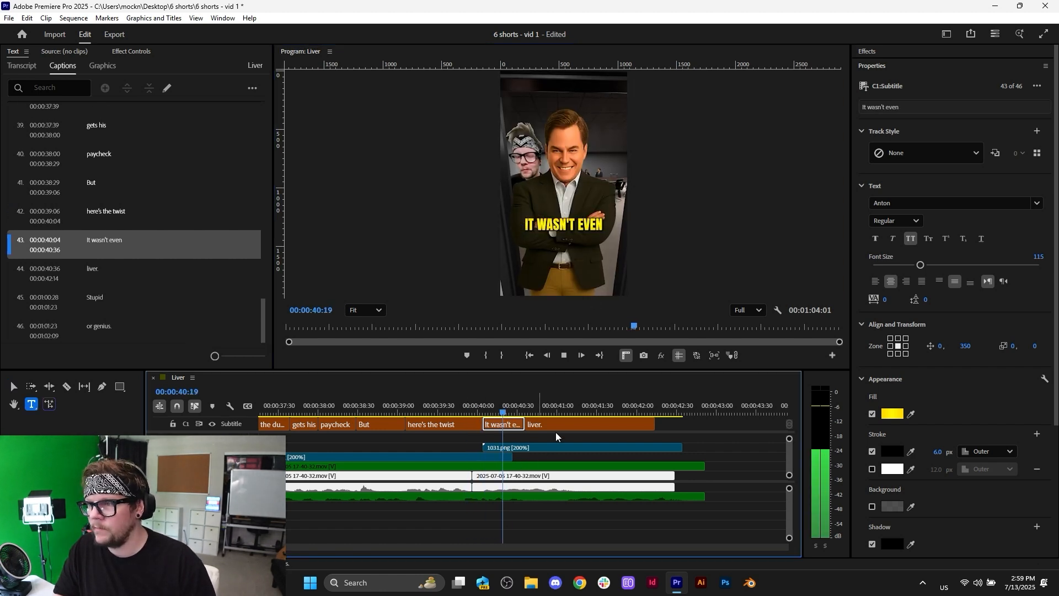
pyautogui.click(552, 425)
pyautogui.click(552, 237)
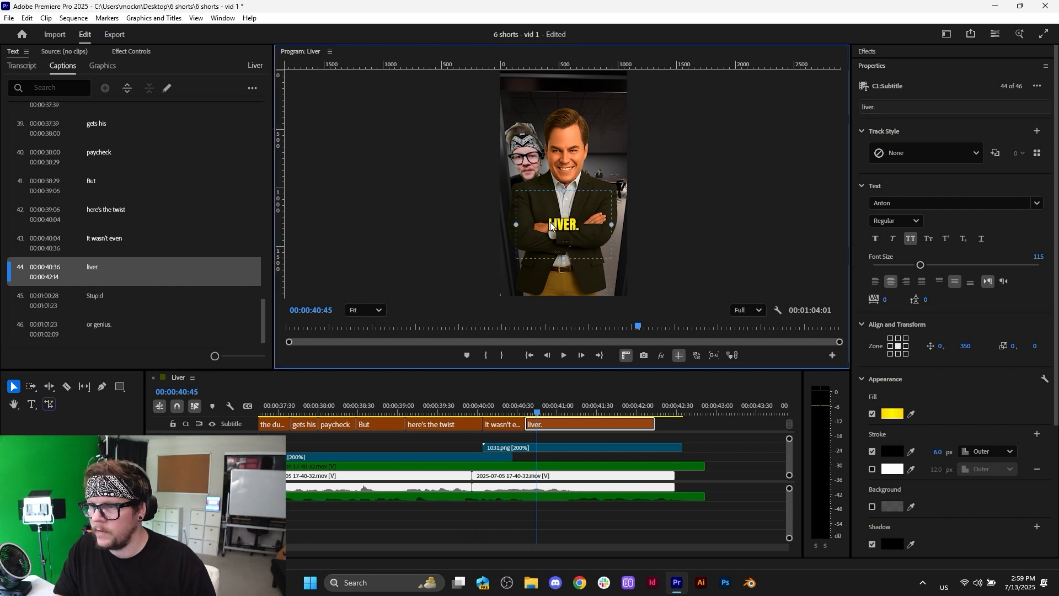
pyautogui.write('his')
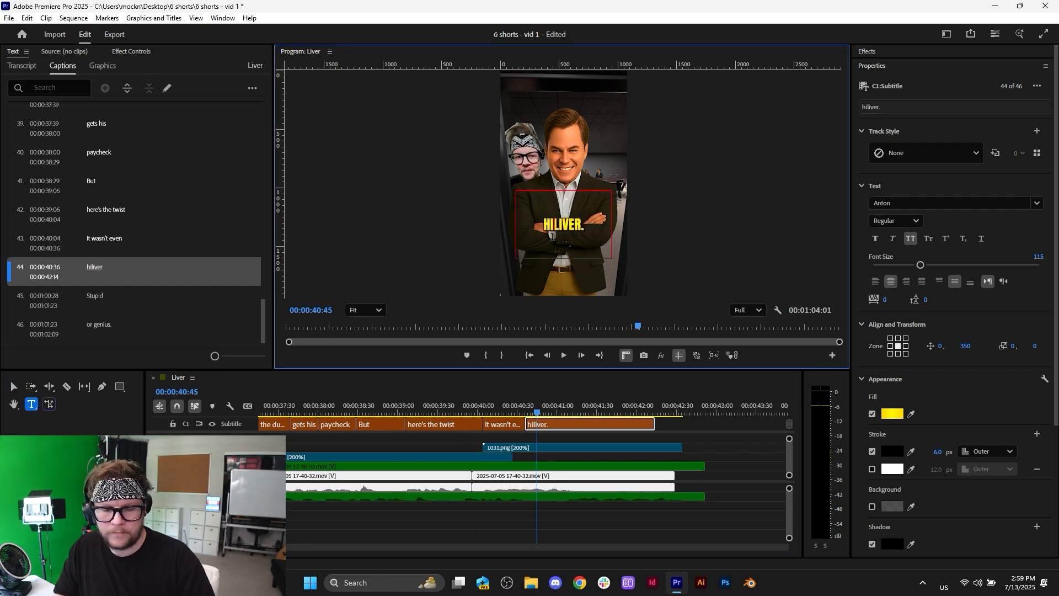
pyautogui.click(471, 393)
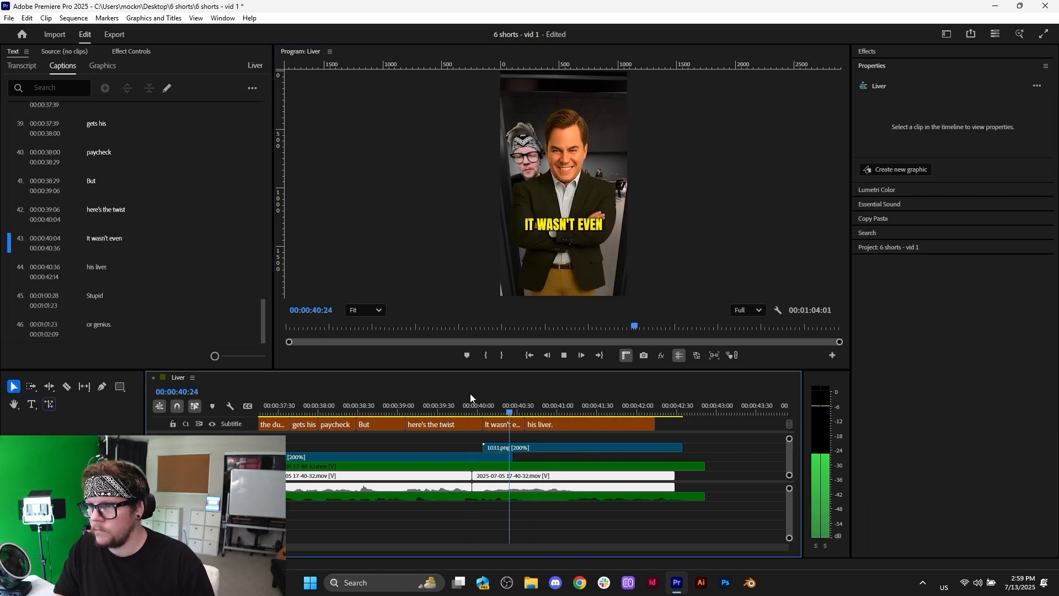
# - Trim the end of the "his liver." caption to 00:00:41:47 and remove the period from its text
pyautogui.click(597, 414)
pyautogui.click(628, 429)
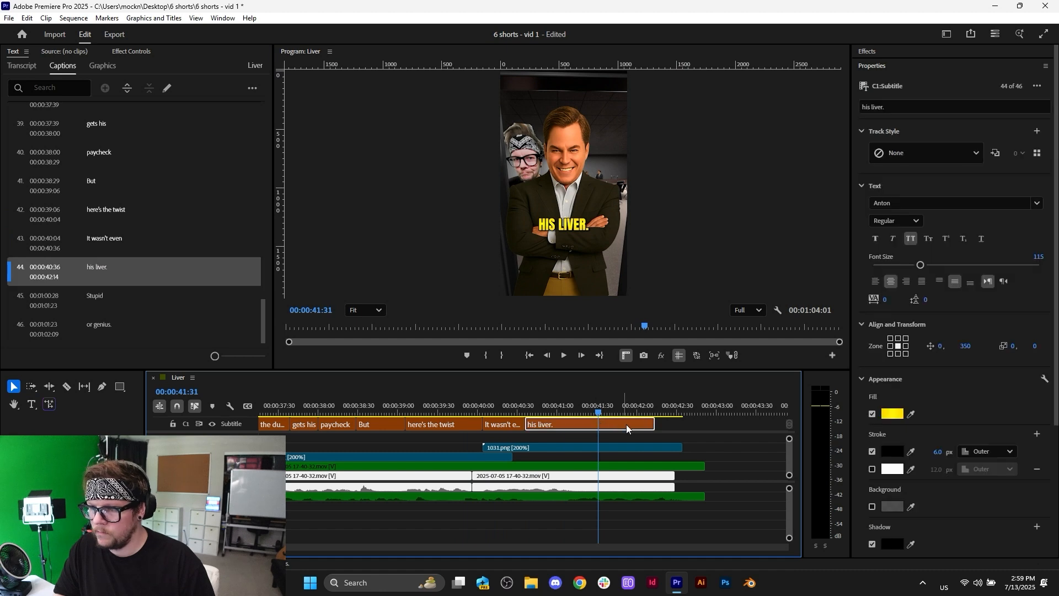
pyautogui.moveTo(664, 422); pyautogui.dragTo(619, 423)
pyautogui.doubleClick(586, 239)
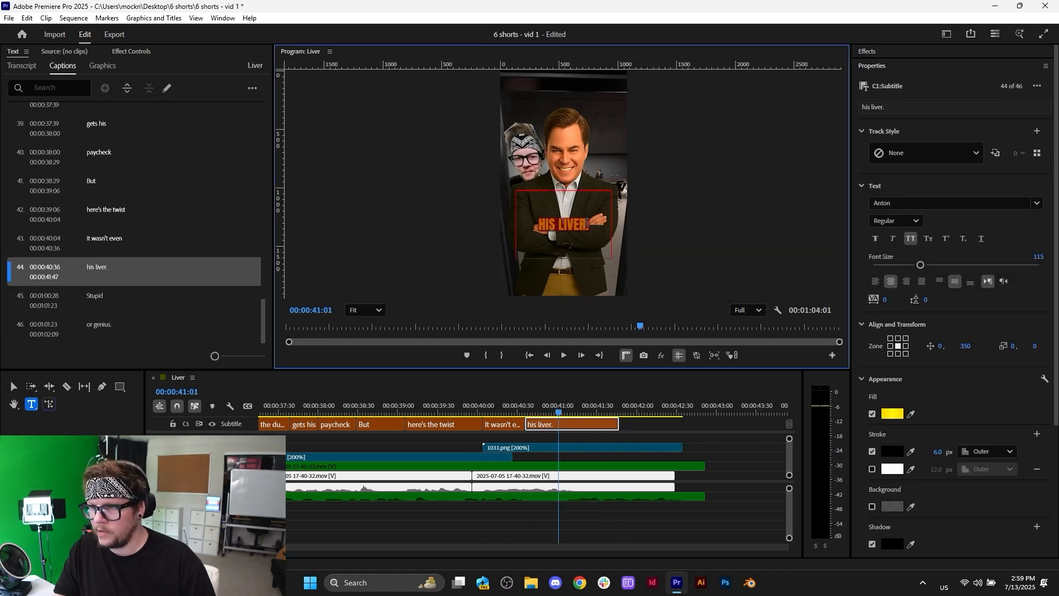
pyautogui.press('BackSpace')
pyautogui.click(629, 428)
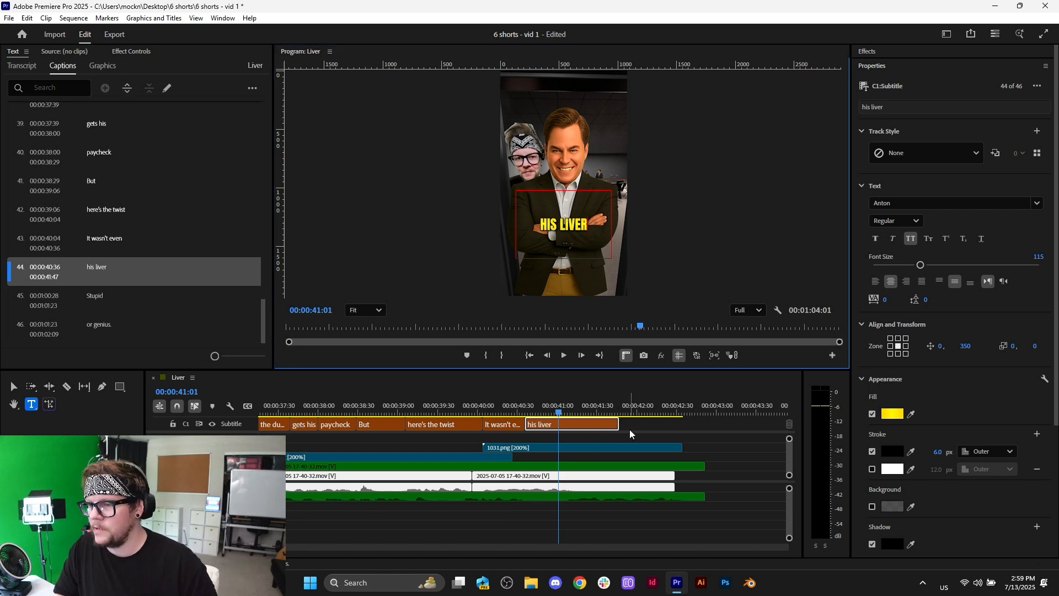
pyautogui.press('space')
pyautogui.press('space')
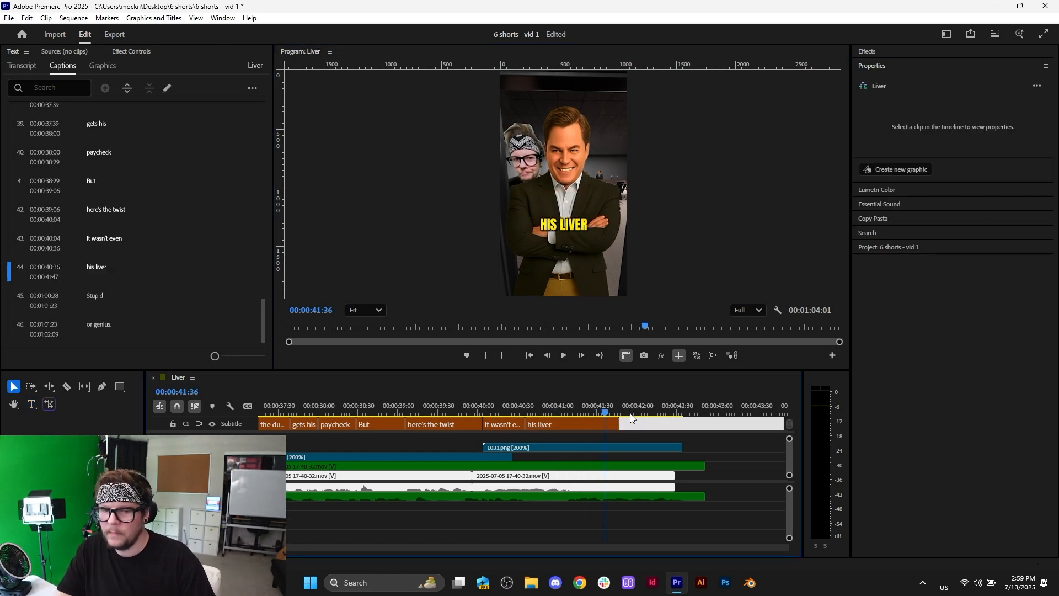
# - Save the current project and open the recent project Food Vendor 2 without relinking its missing media
pyautogui.hotkey('ctrl', 's')
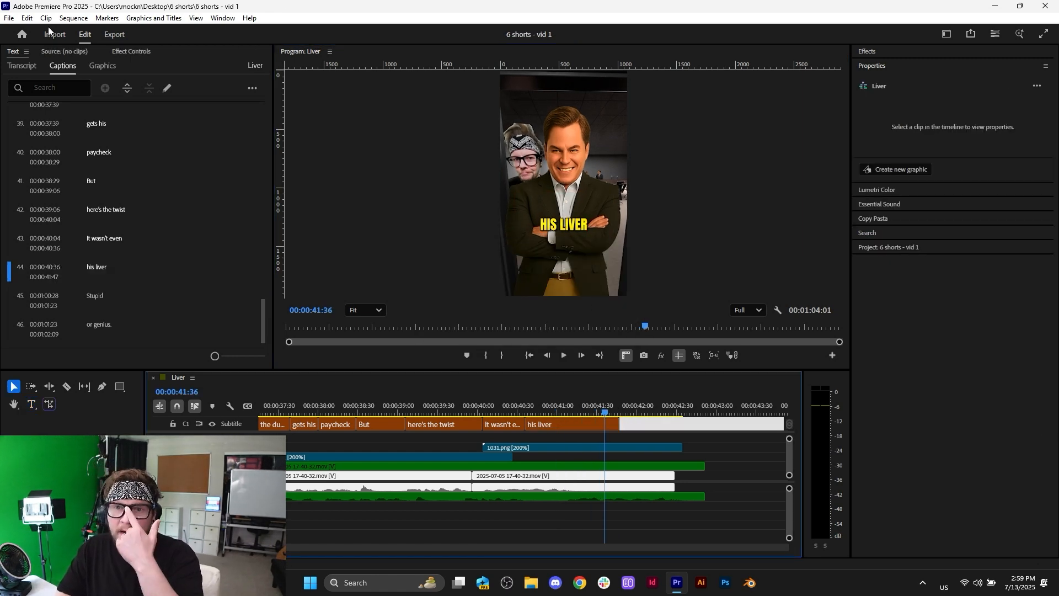
pyautogui.click(9, 17)
pyautogui.moveTo(94, 80)
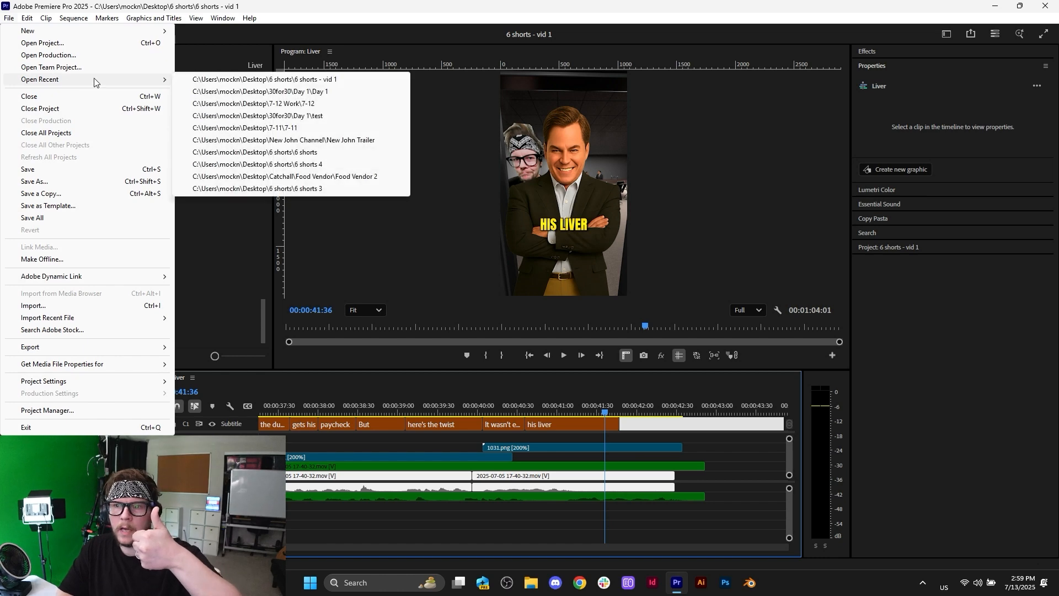
pyautogui.click(369, 176)
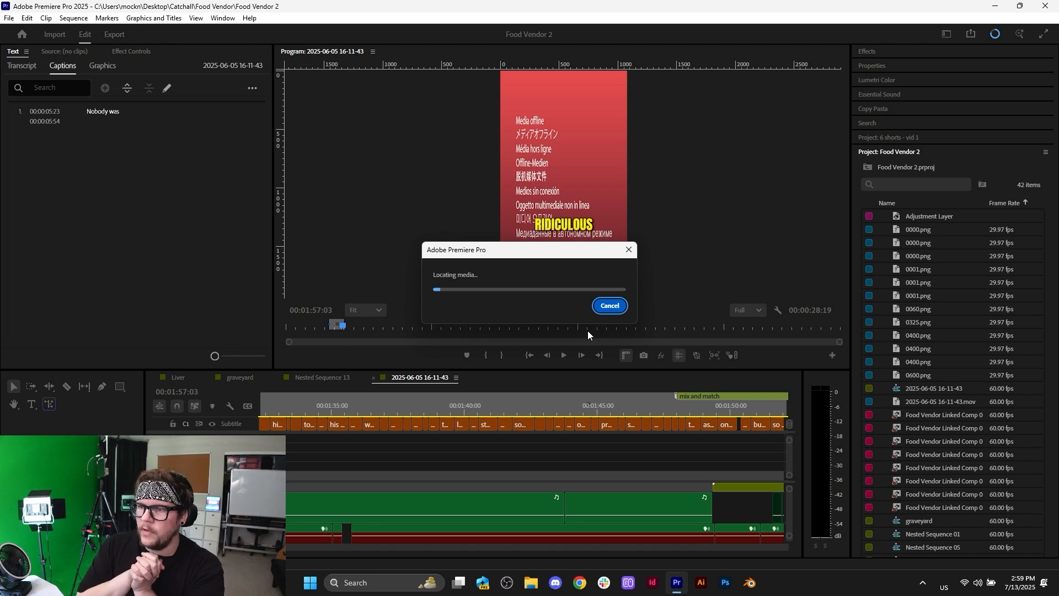
pyautogui.click(610, 305)
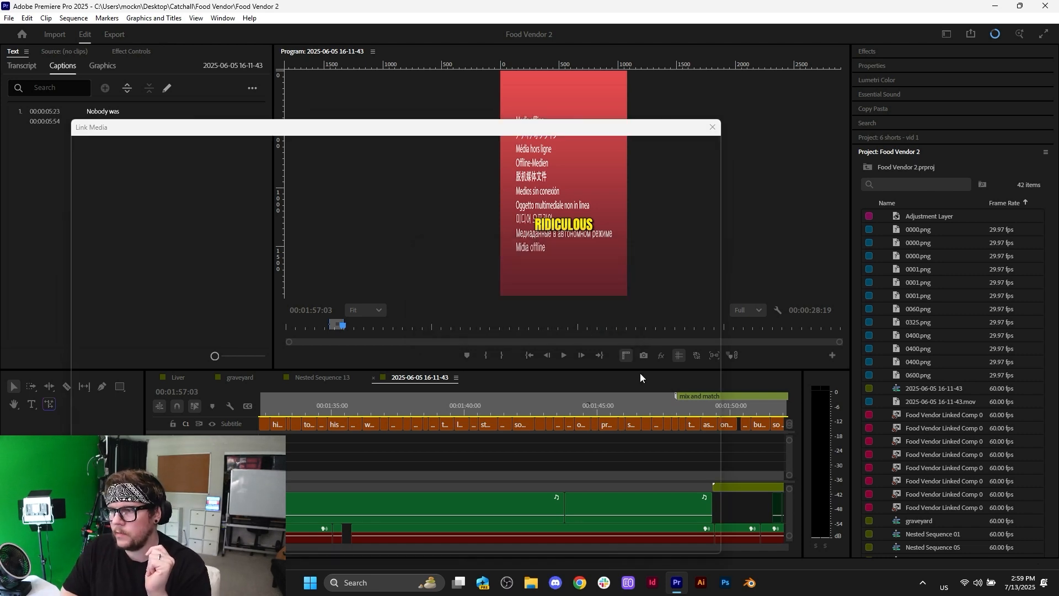
pyautogui.click(713, 128)
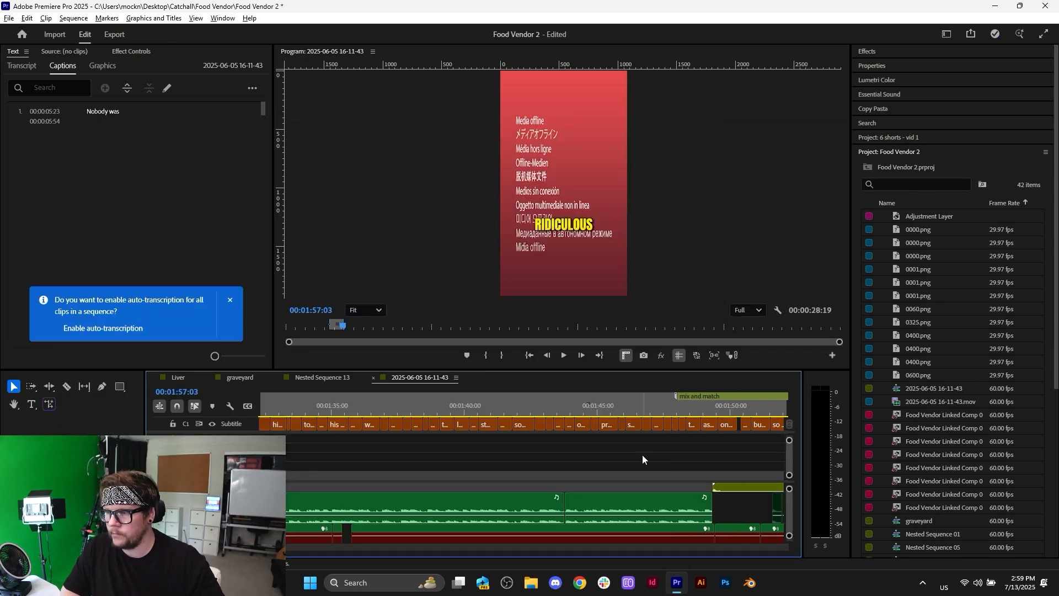
pyautogui.scroll(-8, 639, 459)
pyautogui.scroll(9, 393, 510)
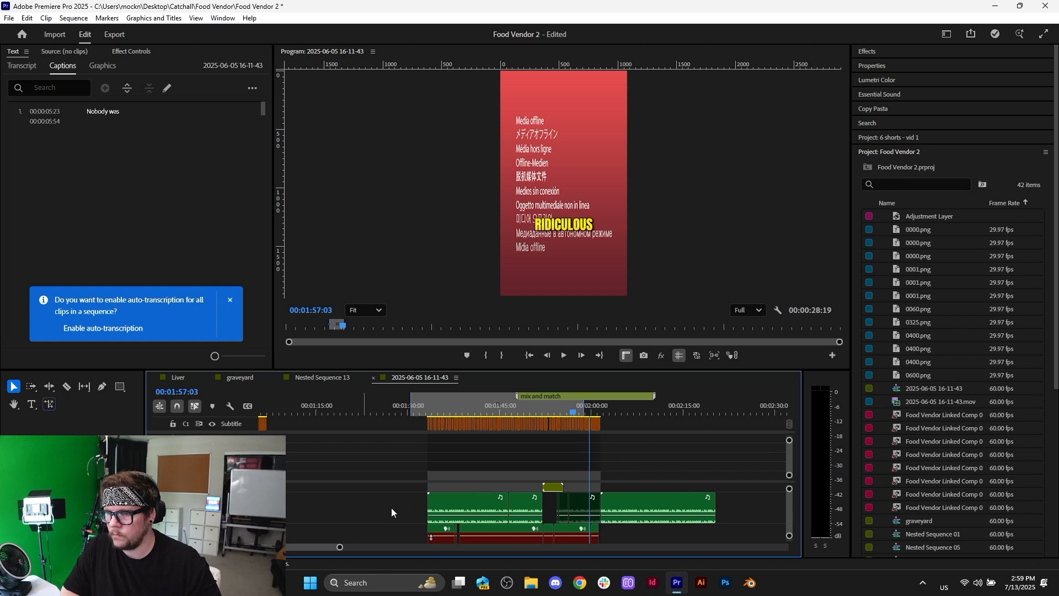
pyautogui.scroll(-2, 397, 508)
pyautogui.scroll(-1, 396, 503)
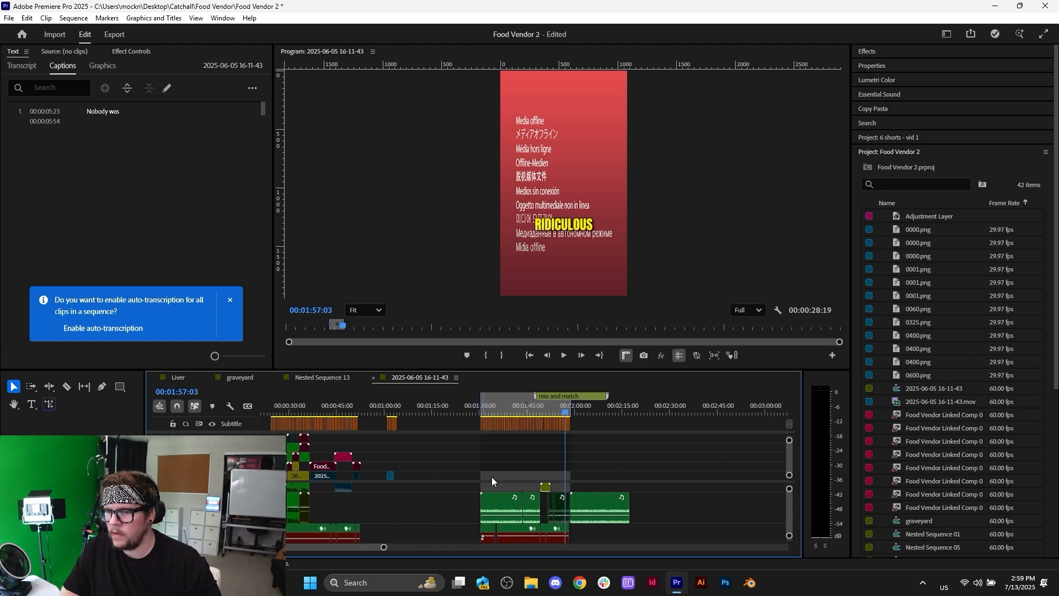
pyautogui.moveTo(789, 536); pyautogui.dragTo(793, 580)
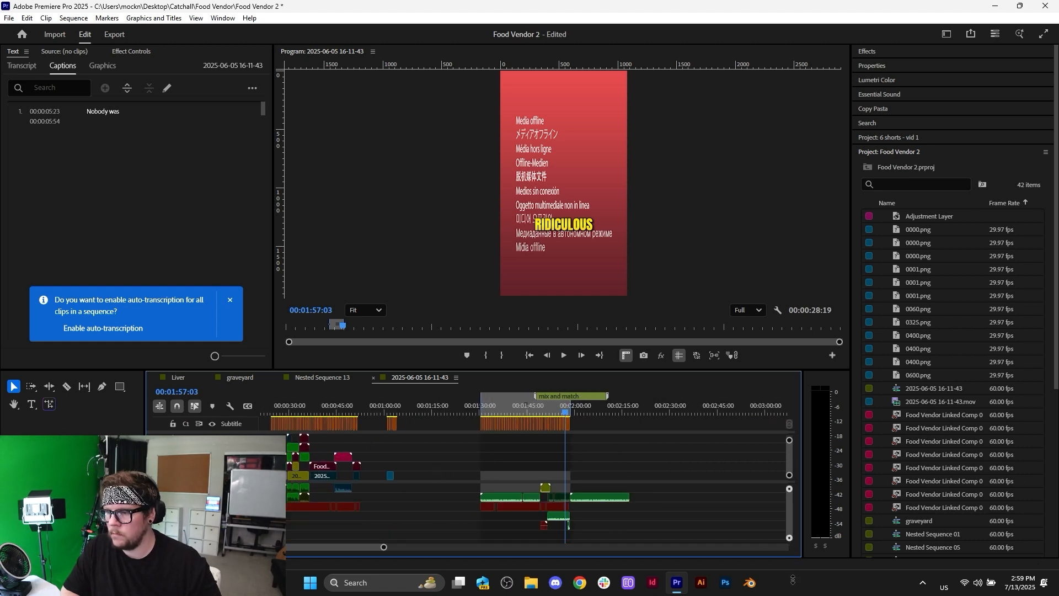
pyautogui.scroll(5, 550, 526)
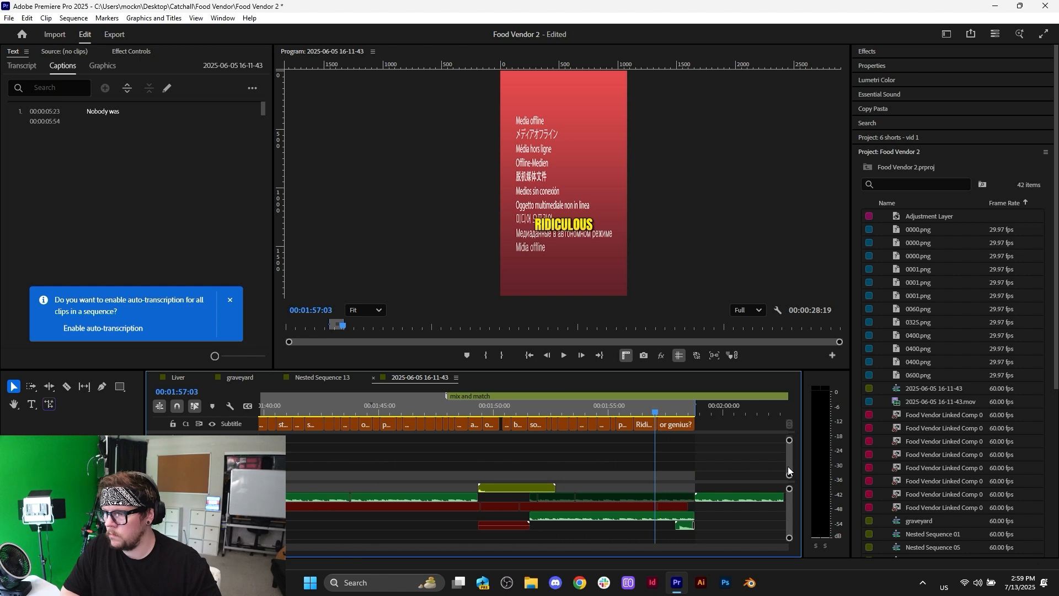
pyautogui.moveTo(789, 468)
pyautogui.mouseDown()
pyautogui.moveTo(789, 445)
pyautogui.moveTo(789, 454)
pyautogui.mouseUp()
pyautogui.click(685, 468)
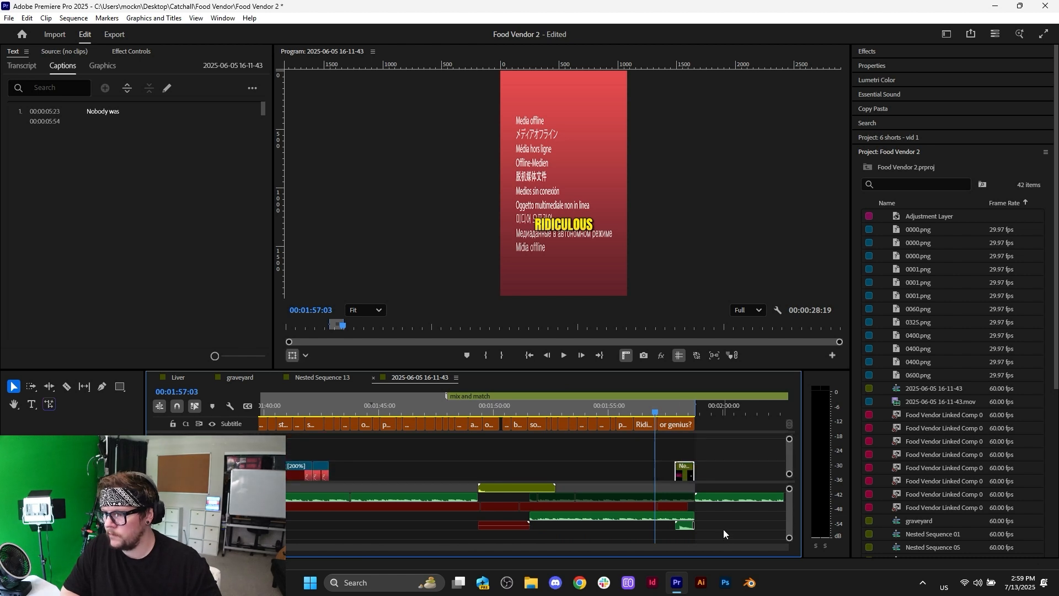
pyautogui.press('\\')
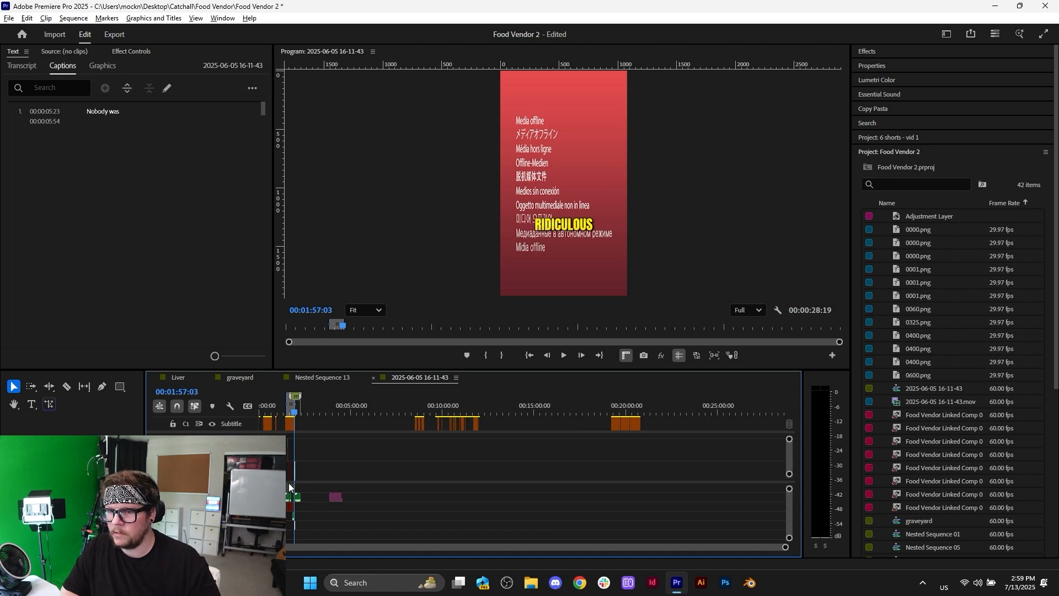
pyautogui.scroll(14, 289, 483)
pyautogui.scroll(-2, 362, 486)
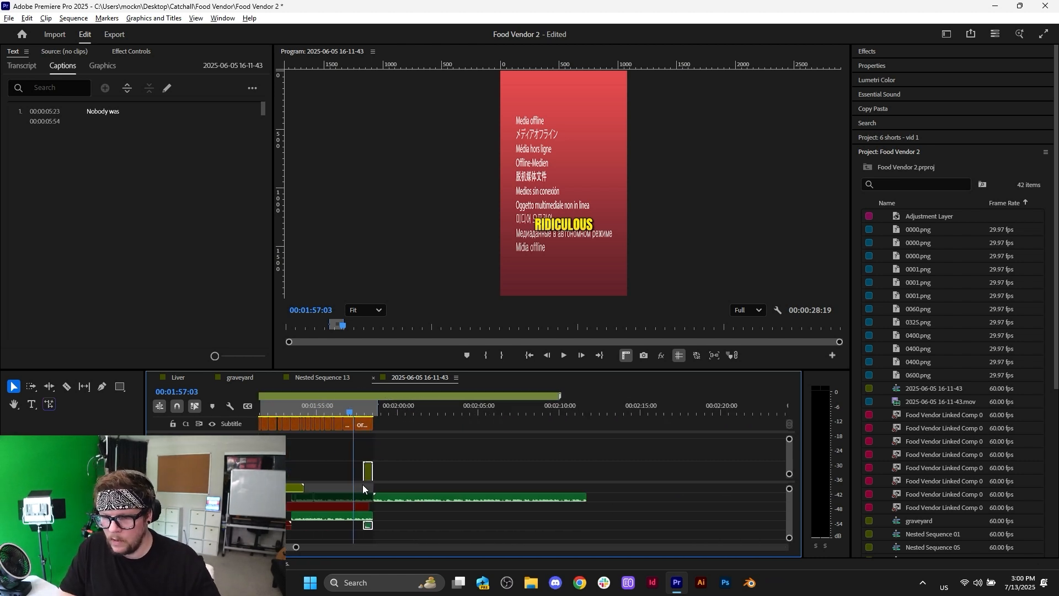
pyautogui.scroll(-2, 363, 485)
pyautogui.click(567, 406)
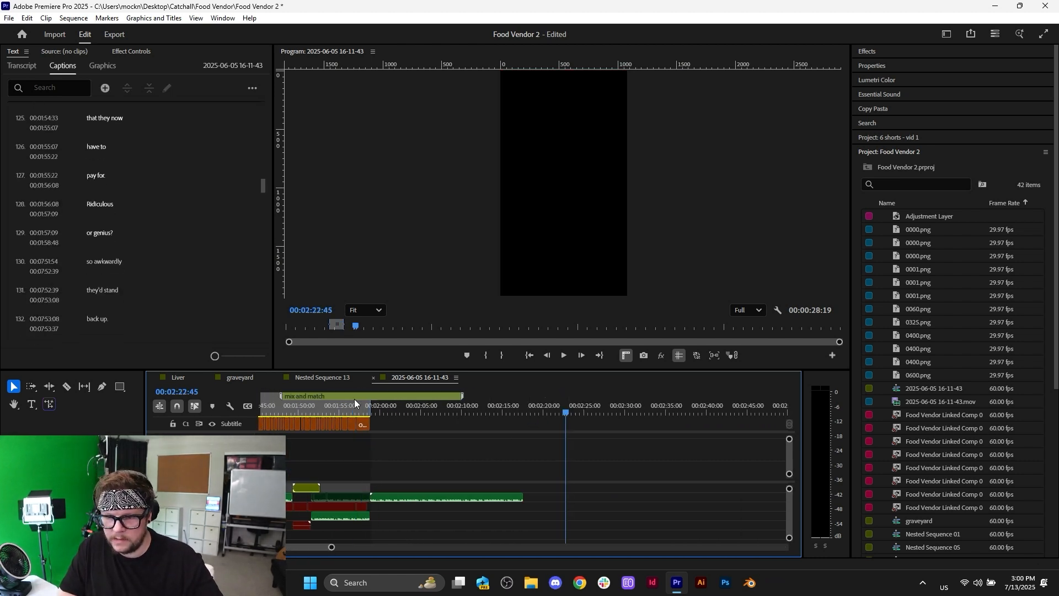
# - Paste the copied nested clip with its audio into the Liver sequence at 00:00:43:03, after the last clips
pyautogui.click(203, 378)
pyautogui.click(721, 411)
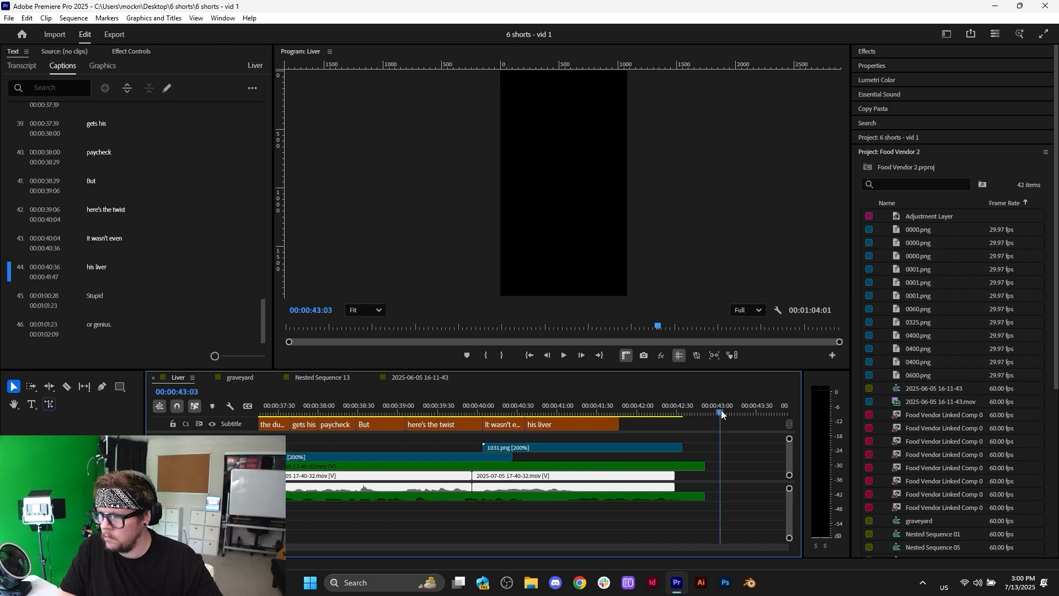
pyautogui.hotkey('ctrl', 'v')
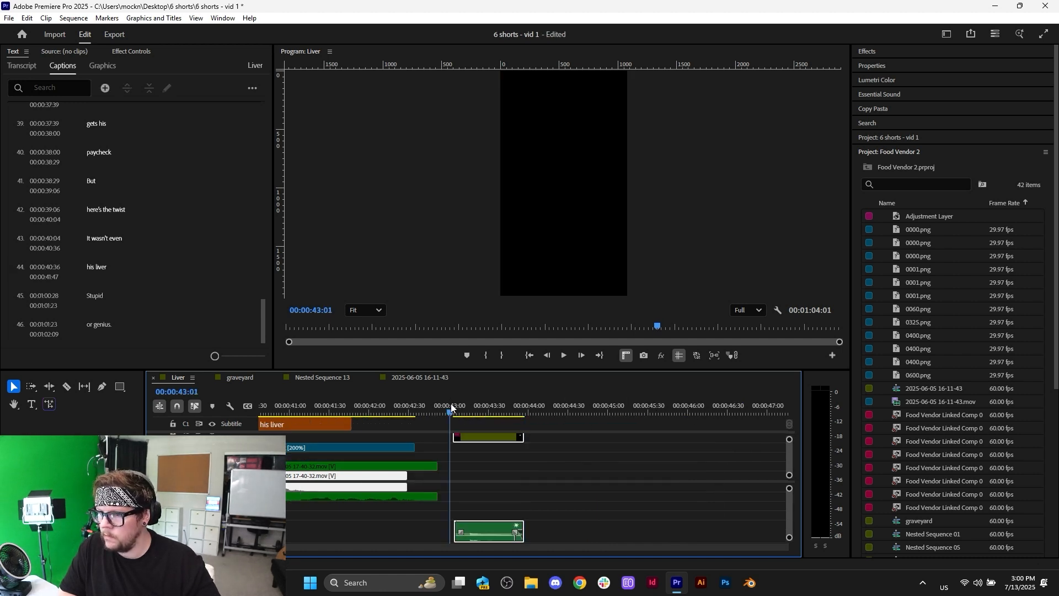
# - Shift the pasted closing clip's audio about 8 frames earlier than its video and play back the result
pyautogui.press('space')
pyautogui.press('space')
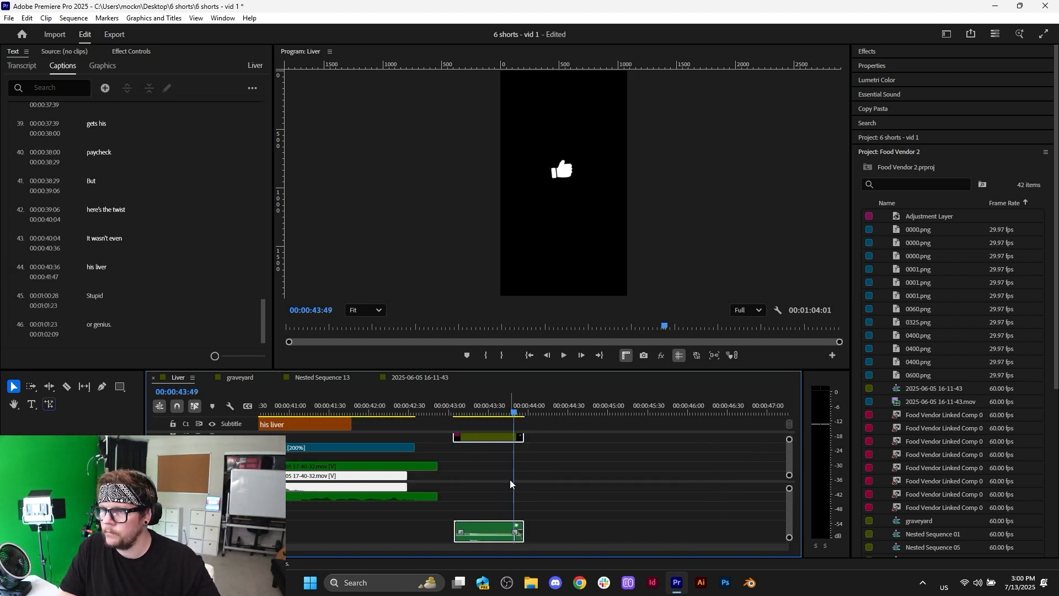
pyautogui.scroll(3, 525, 486)
pyautogui.click(571, 411)
pyautogui.press('space')
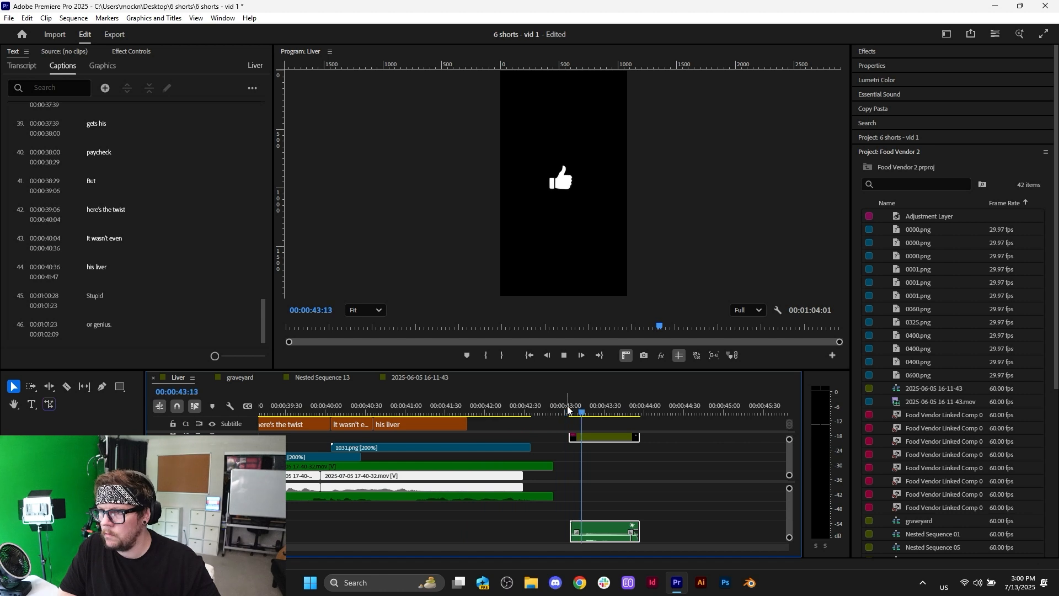
pyautogui.press('space')
pyautogui.click(581, 497)
pyautogui.scroll(4, 580, 530)
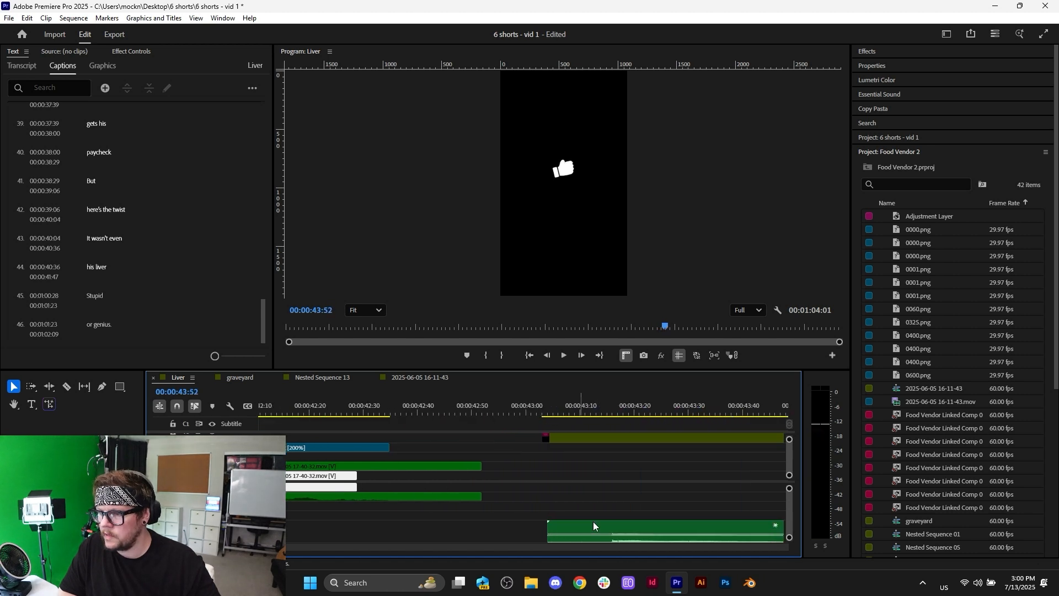
pyautogui.moveTo(599, 525); pyautogui.dragTo(558, 528)
pyautogui.click(534, 408)
pyautogui.press('space')
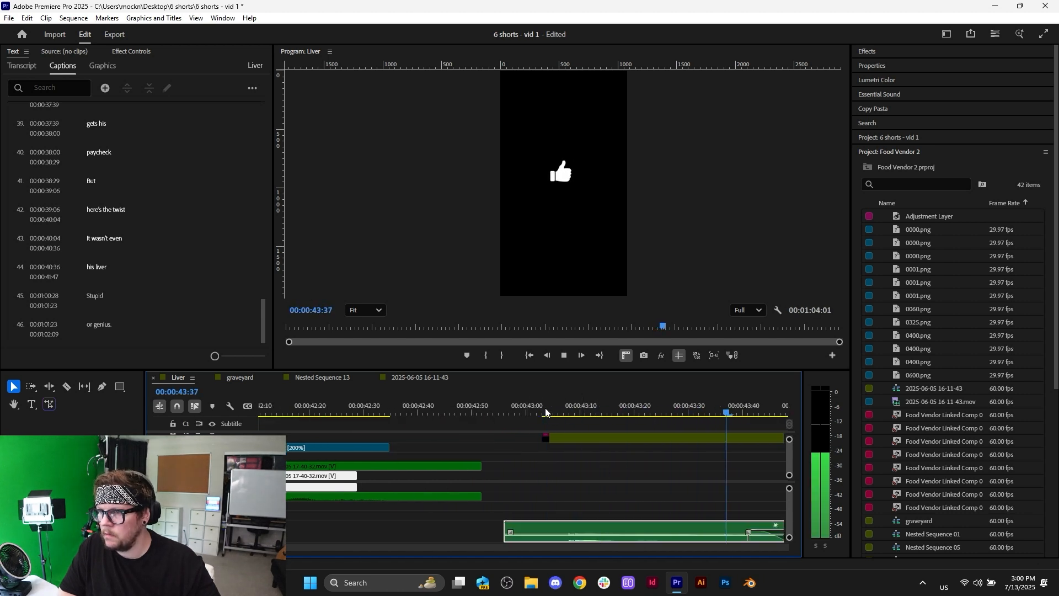
pyautogui.press('space')
# - Move the closing clip together with its audio earlier so the clip starts where the "his liver" caption ends
pyautogui.scroll(-4, 581, 484)
pyautogui.scroll(2, 518, 464)
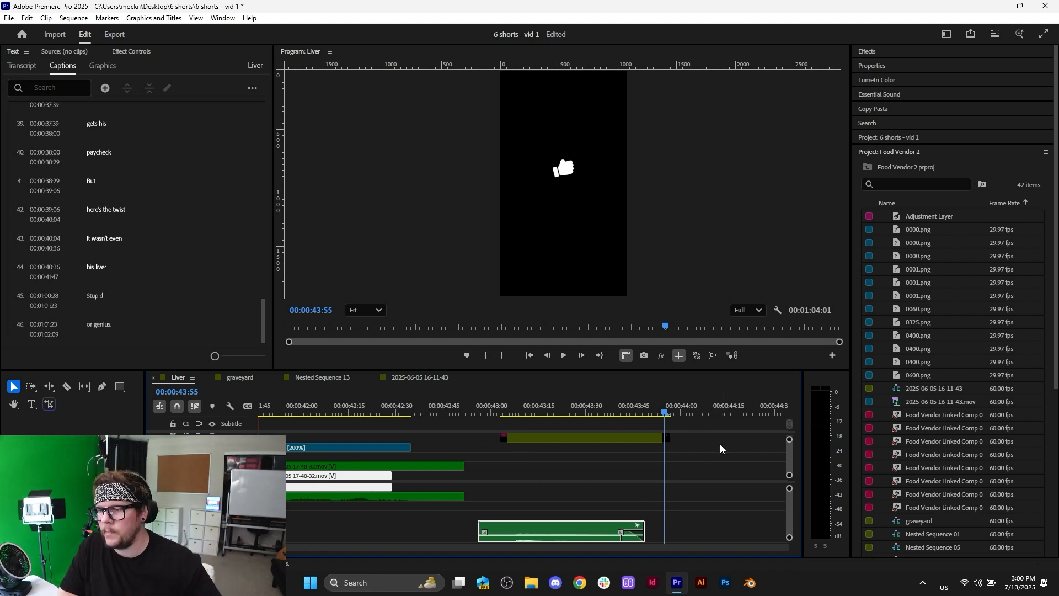
pyautogui.scroll(-2, 678, 465)
pyautogui.scroll(1, 638, 483)
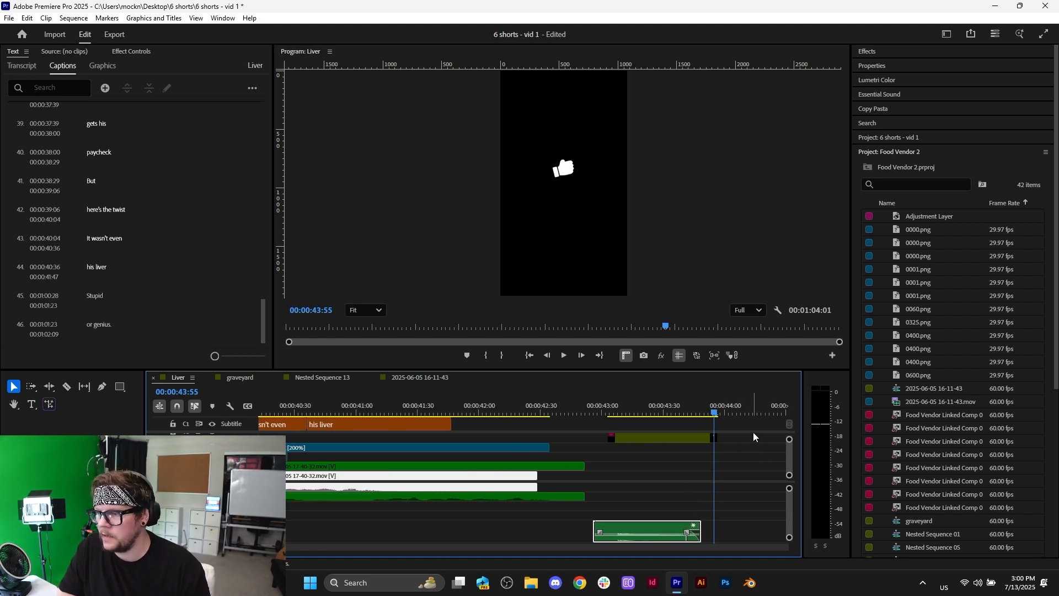
pyautogui.moveTo(729, 438); pyautogui.dragTo(617, 523)
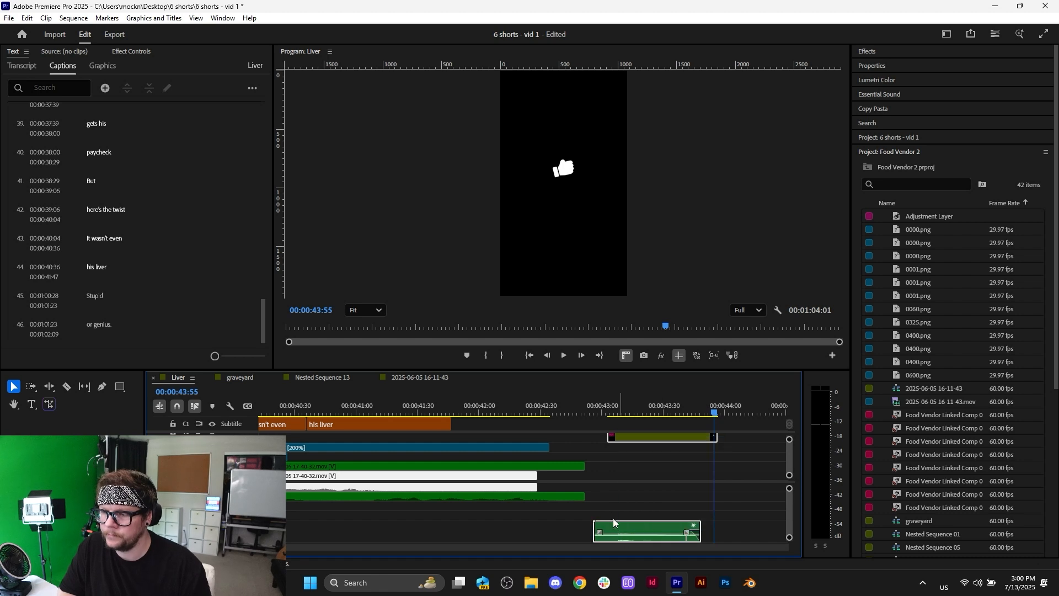
pyautogui.scroll(-1, 608, 513)
pyautogui.scroll(1, 527, 497)
pyautogui.moveTo(745, 440); pyautogui.dragTo(619, 440)
pyautogui.click(525, 410)
pyautogui.press('space')
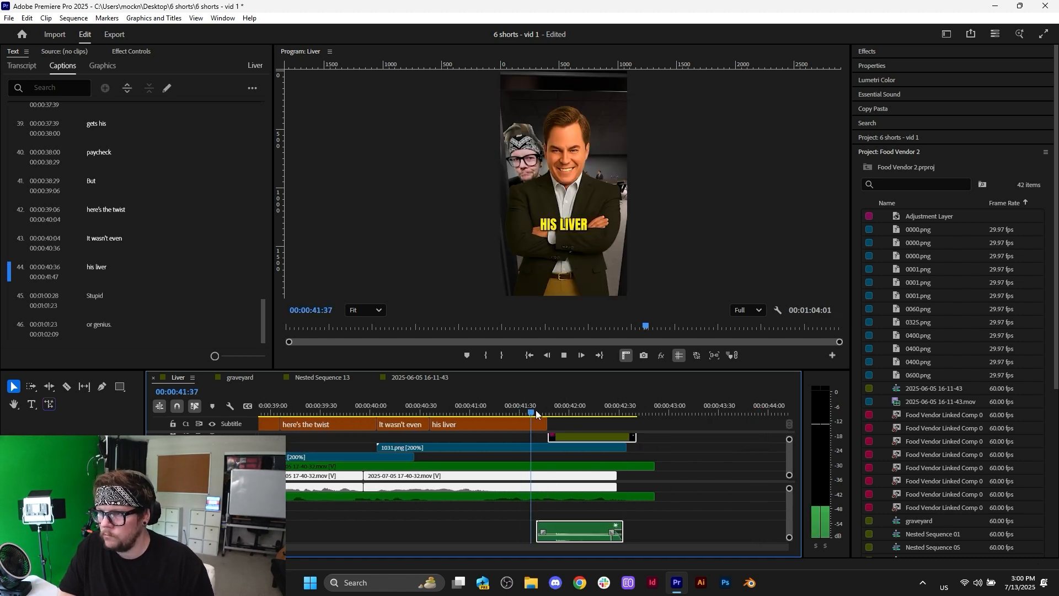
# - Shift the closing clip and its audio about 12 frames earlier, overlapping the end of the "his liver" caption, and play back the timing
pyautogui.click(546, 399)
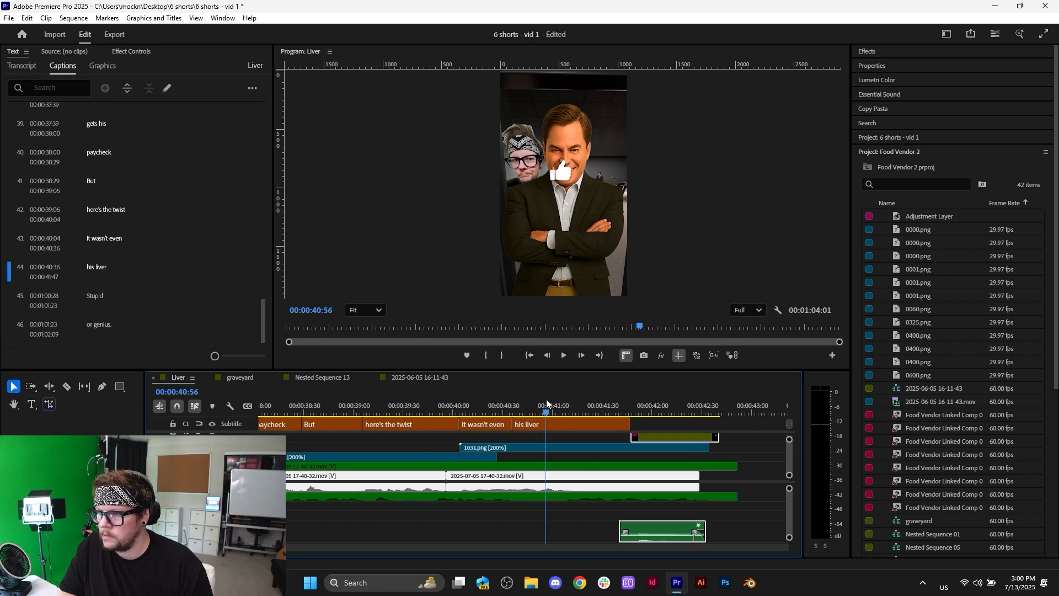
pyautogui.press('space')
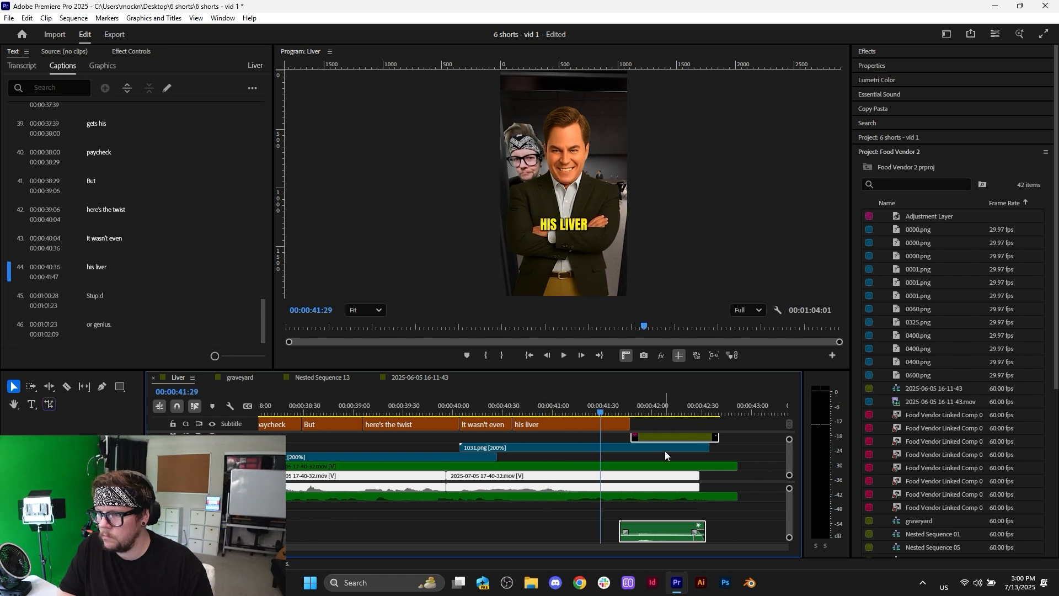
pyautogui.moveTo(662, 441); pyautogui.dragTo(640, 440)
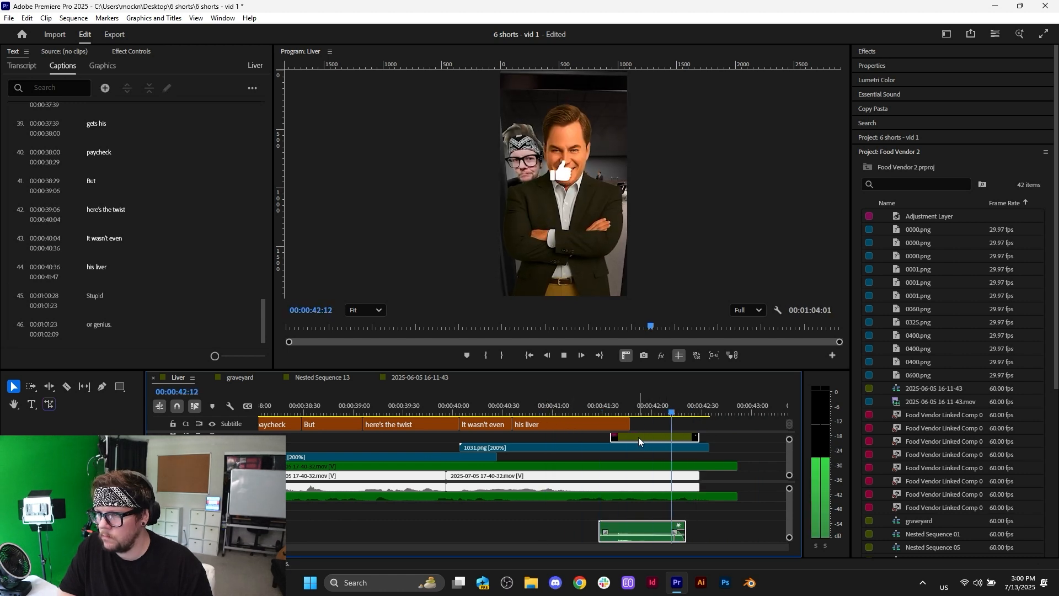
pyautogui.press('space')
pyautogui.click(581, 410)
pyautogui.press('space')
pyautogui.press('space')
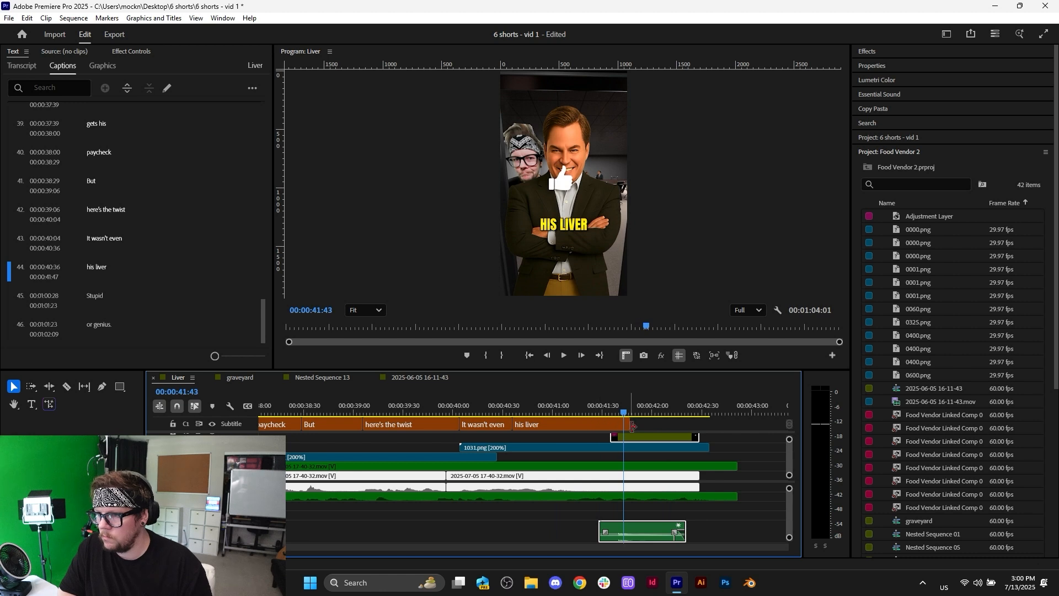
# - Trim the end of the "his liver" caption to 00:00:41:35, where the closing clip starts
pyautogui.moveTo(633, 426); pyautogui.dragTo(609, 425)
pyautogui.click(583, 410)
pyautogui.press('space')
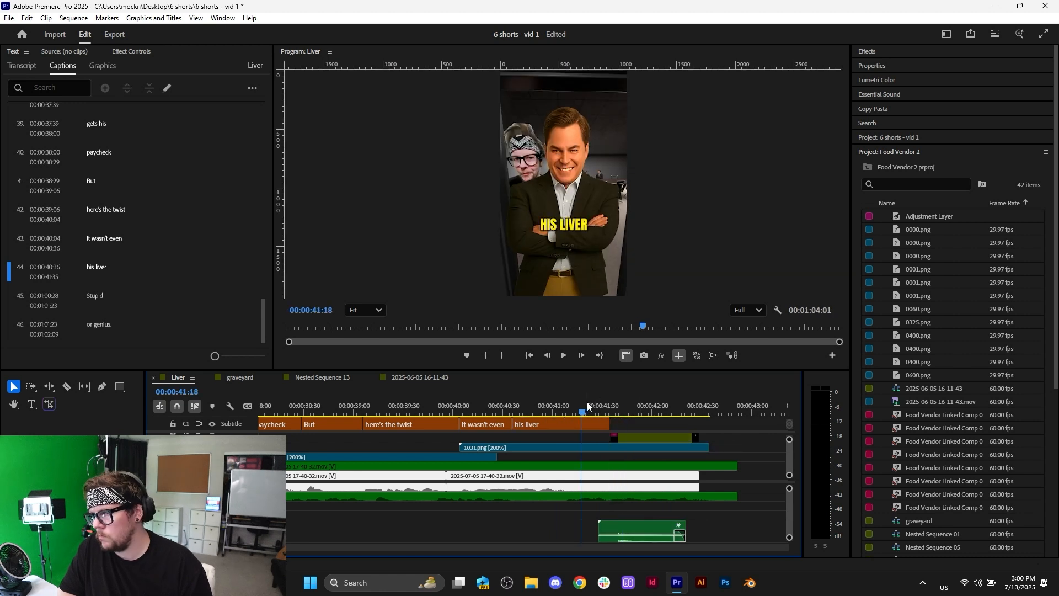
# - Set the thumbs-up nested clip's scale to 122 and its vertical anchor point to 909
pyautogui.click(672, 439)
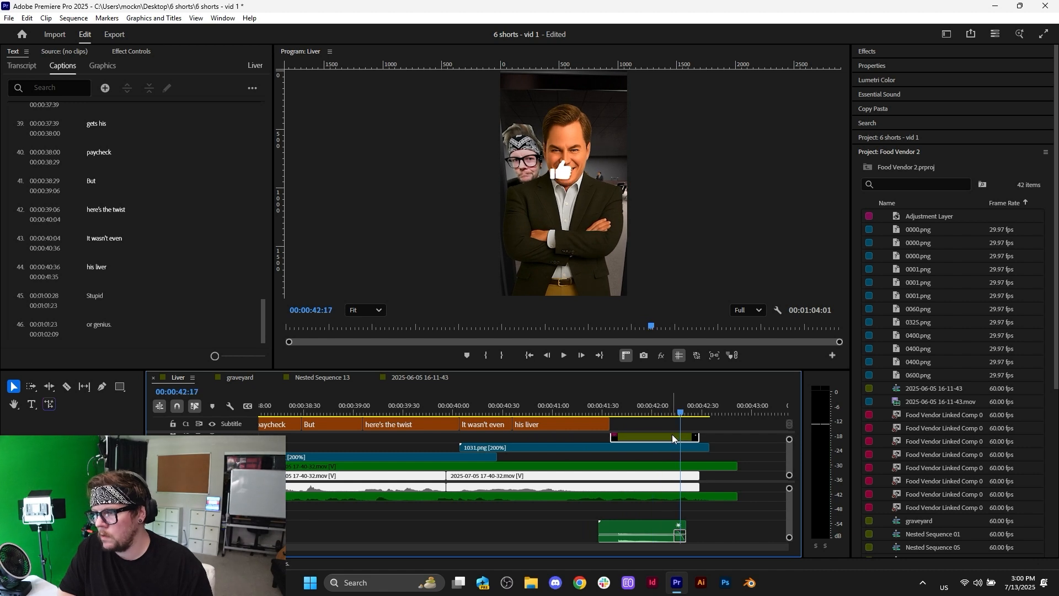
pyautogui.click(123, 51)
pyautogui.moveTo(107, 123); pyautogui.dragTo(160, 204)
pyautogui.moveTo(140, 170)
pyautogui.mouseDown()
pyautogui.moveTo(163, 172)
pyautogui.moveTo(94, 168)
pyautogui.moveTo(137, 166)
pyautogui.mouseUp()
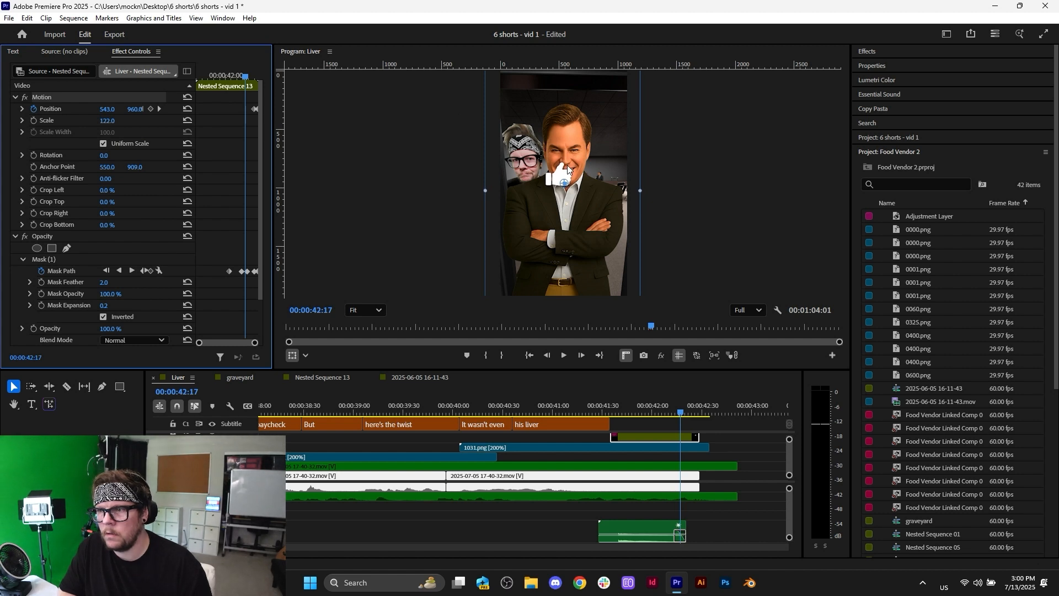
# - Delete the mask path keyframes and the opacity mask from the thumbs-up nested clip
pyautogui.scroll(3, 567, 164)
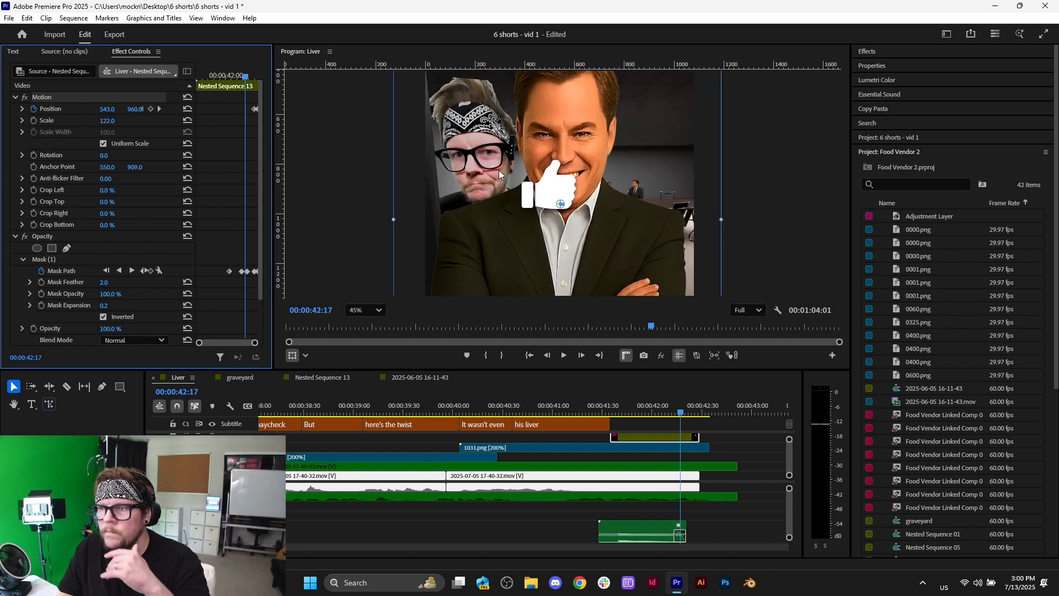
pyautogui.moveTo(210, 257); pyautogui.dragTo(273, 273)
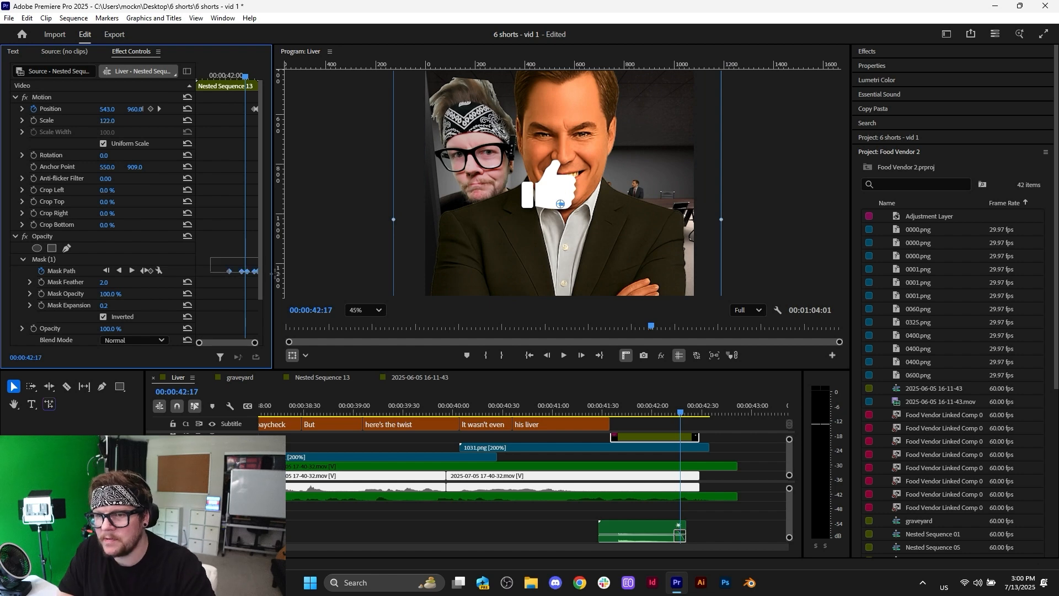
pyautogui.press('Delete')
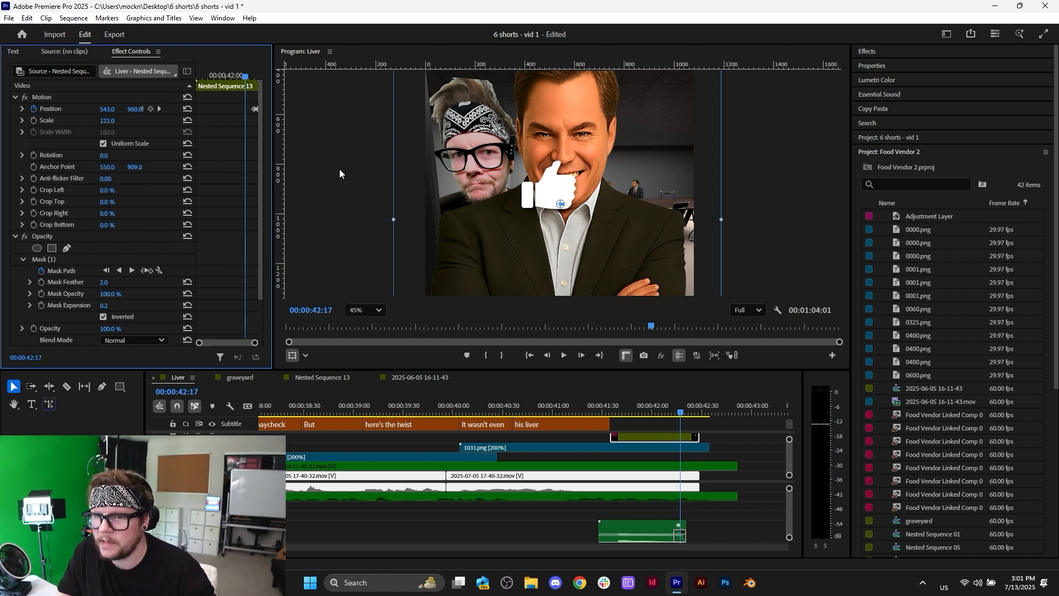
pyautogui.click(70, 259)
pyautogui.press('Delete')
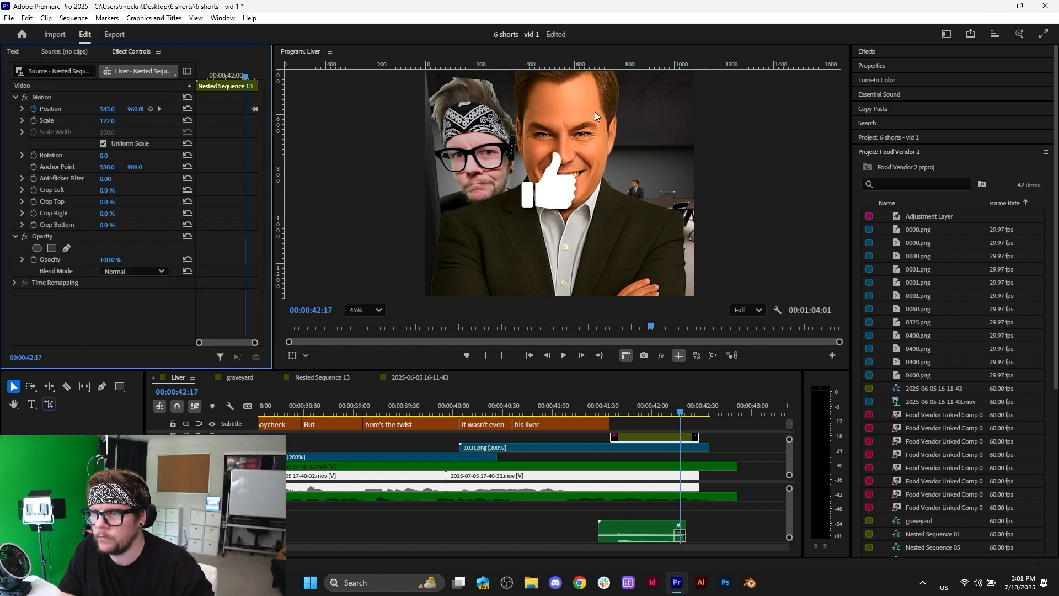
# - Set the thumbs-up nested clip's scale to 115 and its horizontal anchor point to 505, then play it back
pyautogui.scroll(4, 589, 138)
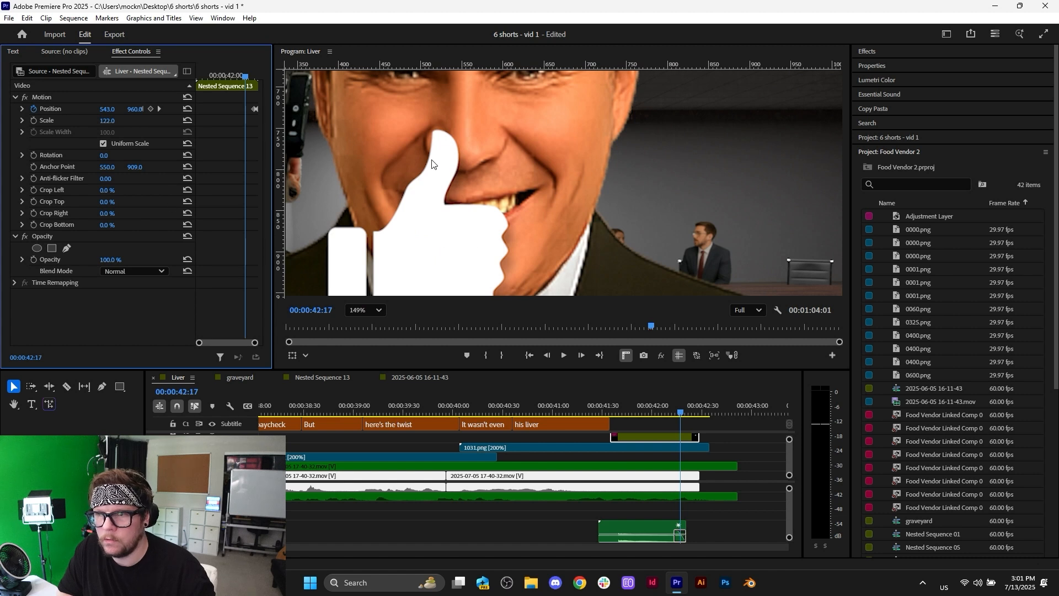
pyautogui.moveTo(116, 126); pyautogui.dragTo(113, 125)
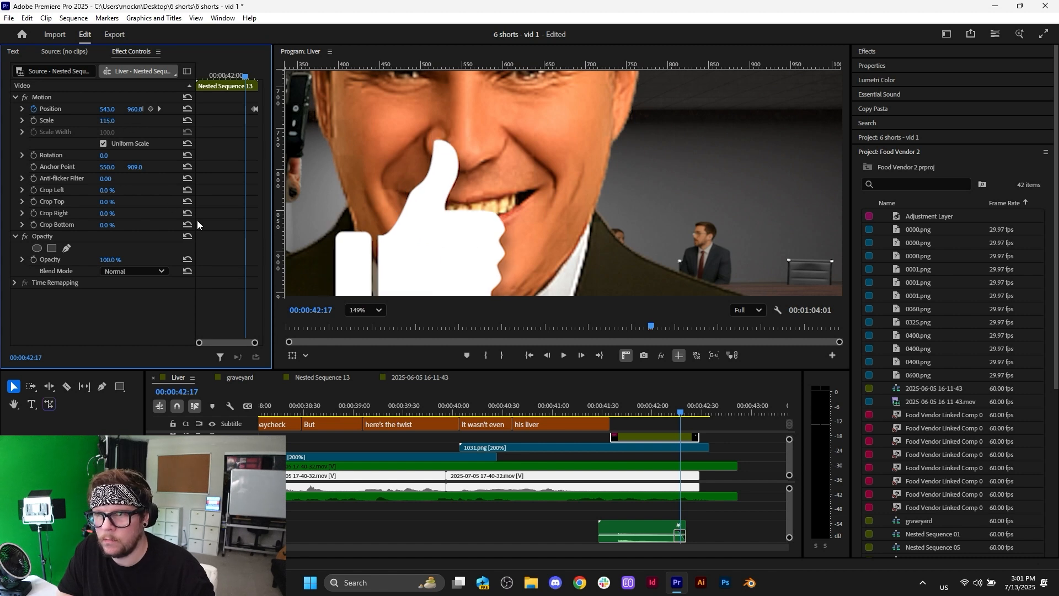
pyautogui.click(610, 411)
pyautogui.press('space')
pyautogui.press('space')
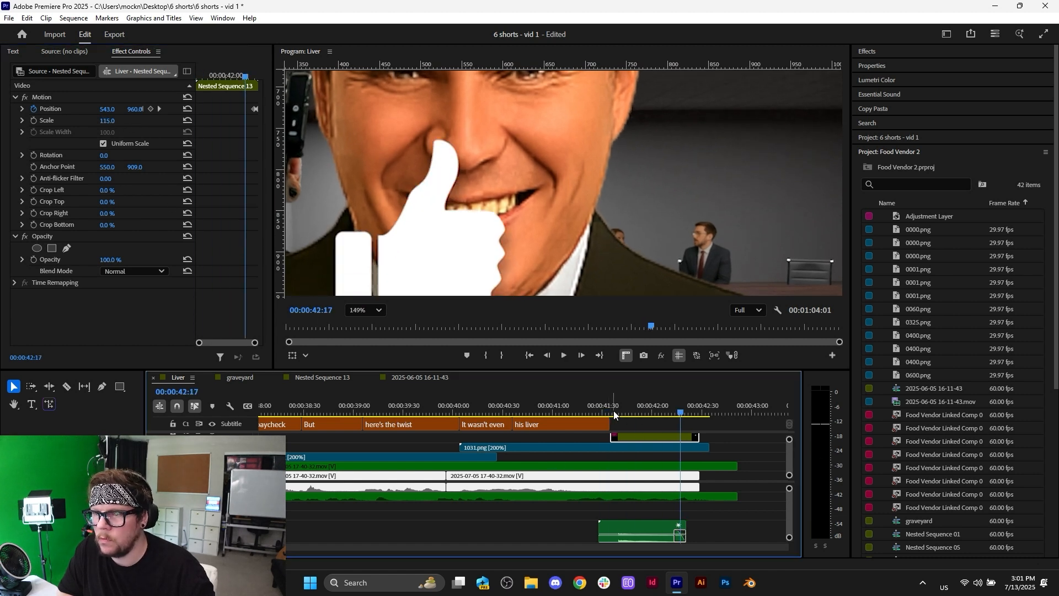
pyautogui.moveTo(107, 167); pyautogui.dragTo(82, 166)
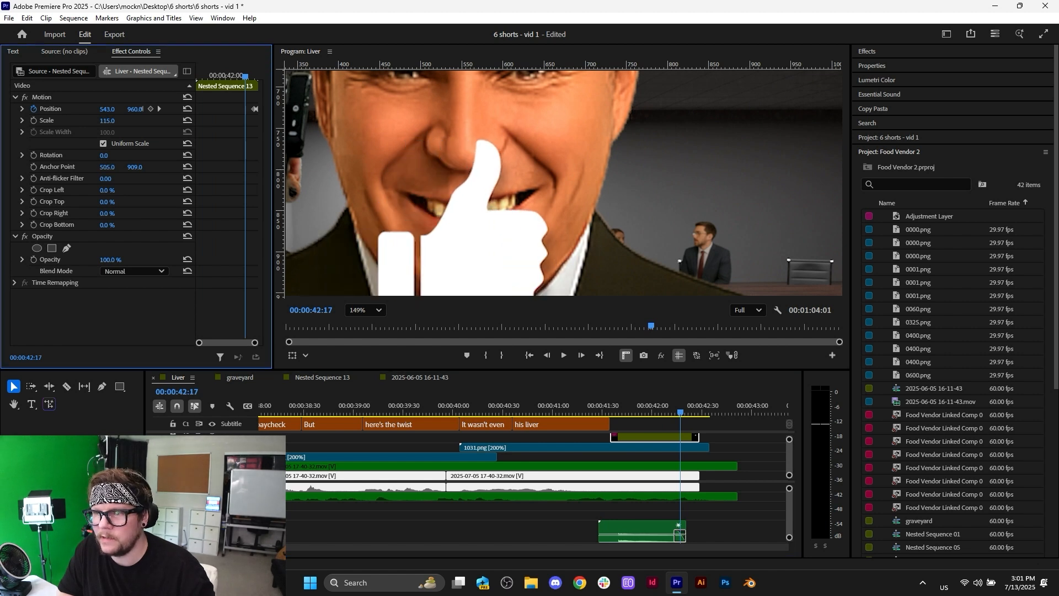
pyautogui.press('space')
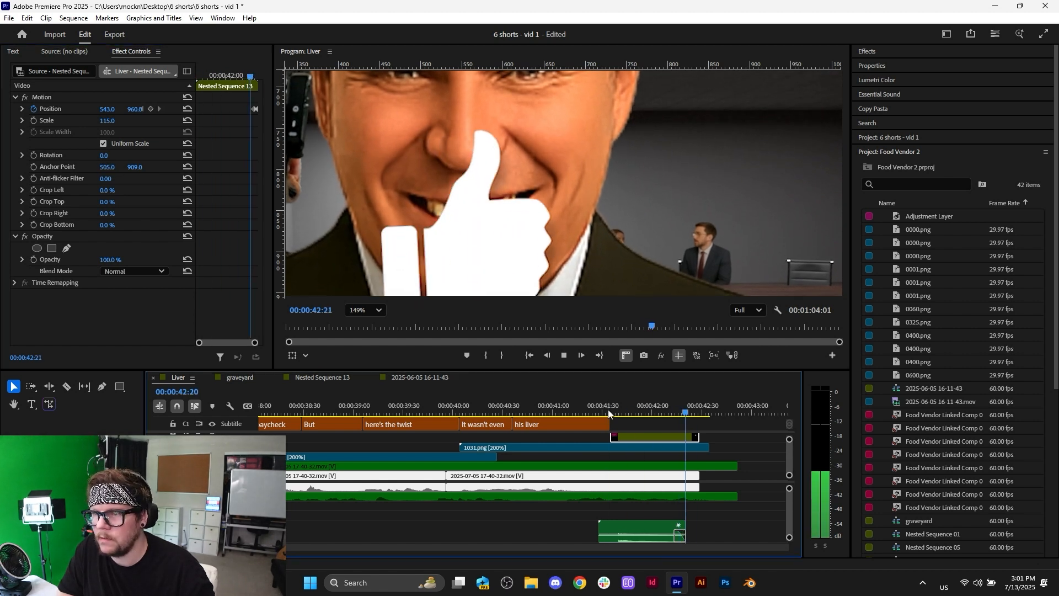
pyautogui.press('space')
# - Turn off the position animation of the thumbs-up nested clip, deleting its keyframes
pyautogui.moveTo(616, 407); pyautogui.dragTo(674, 407)
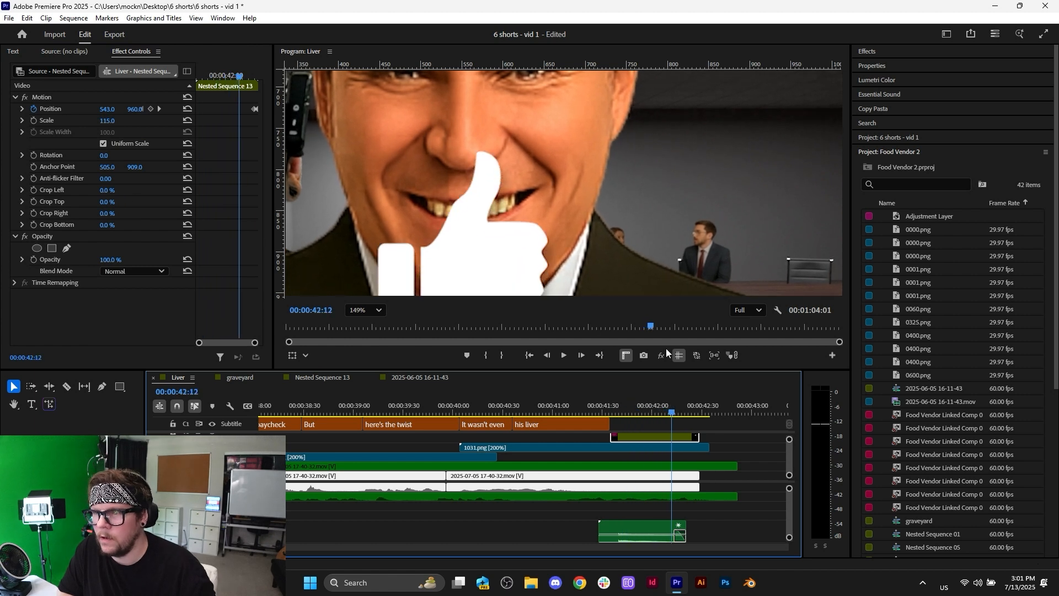
pyautogui.click(34, 109)
pyautogui.press('Return')
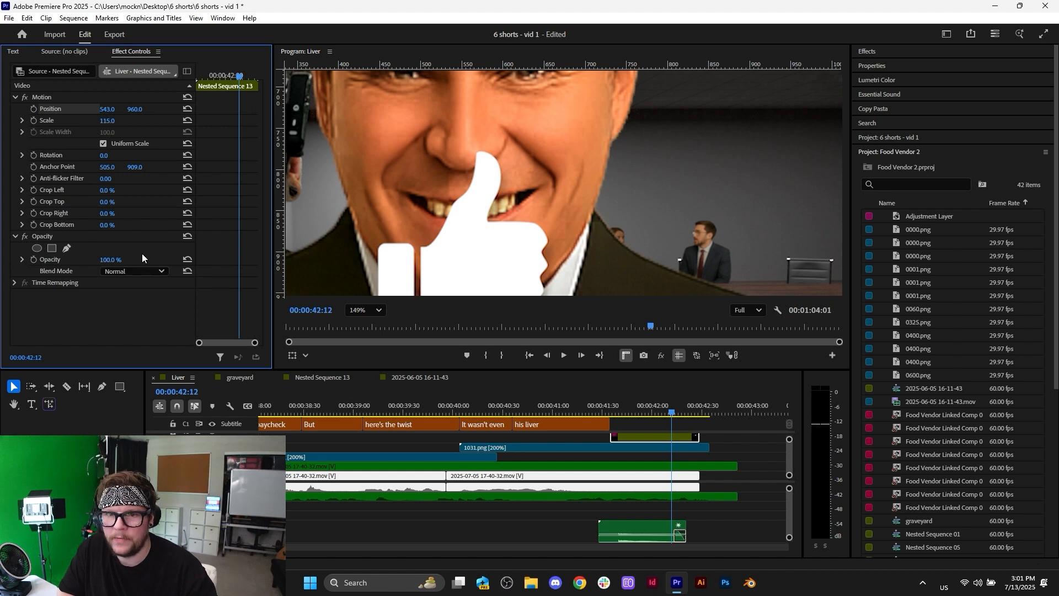
# - Open the thumbs-up nested clip's own sequence and select the Nested Sequence 13 clip inside it
pyautogui.click(689, 413)
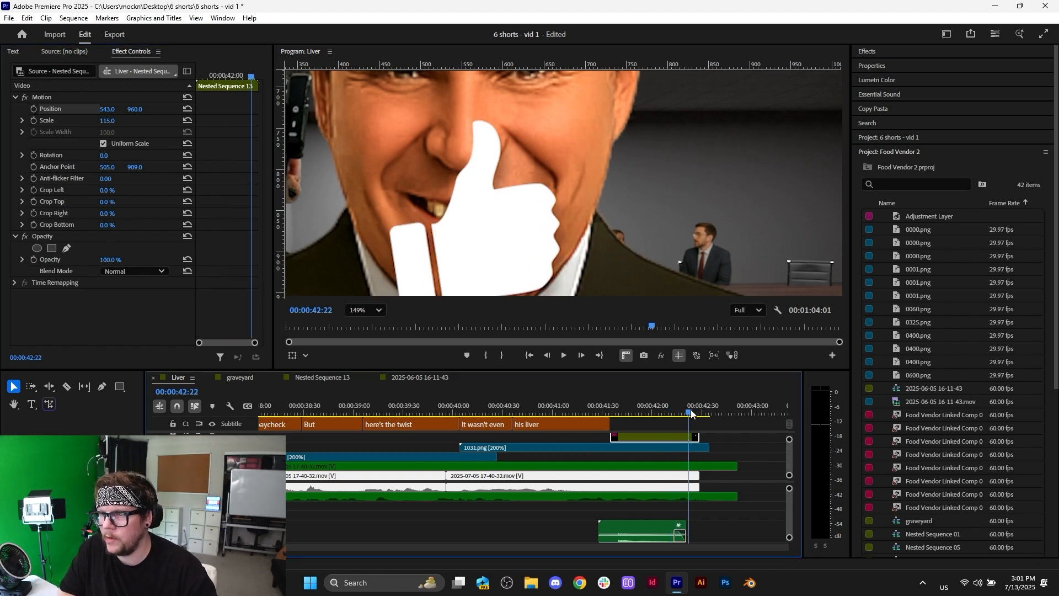
pyautogui.moveTo(692, 411); pyautogui.dragTo(686, 412)
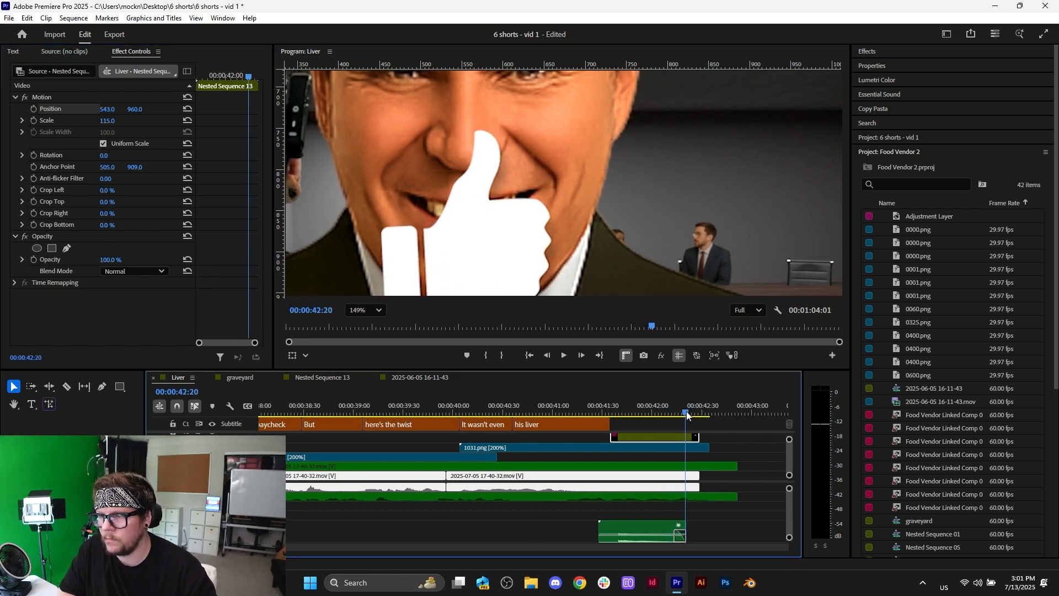
pyautogui.doubleClick(663, 441)
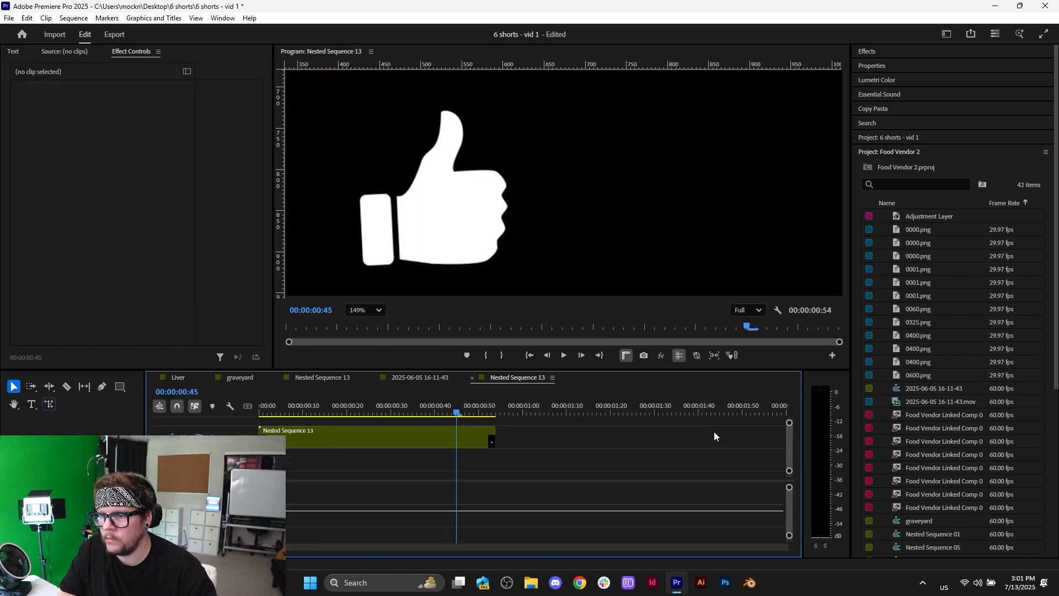
pyautogui.click(405, 431)
pyautogui.click(244, 75)
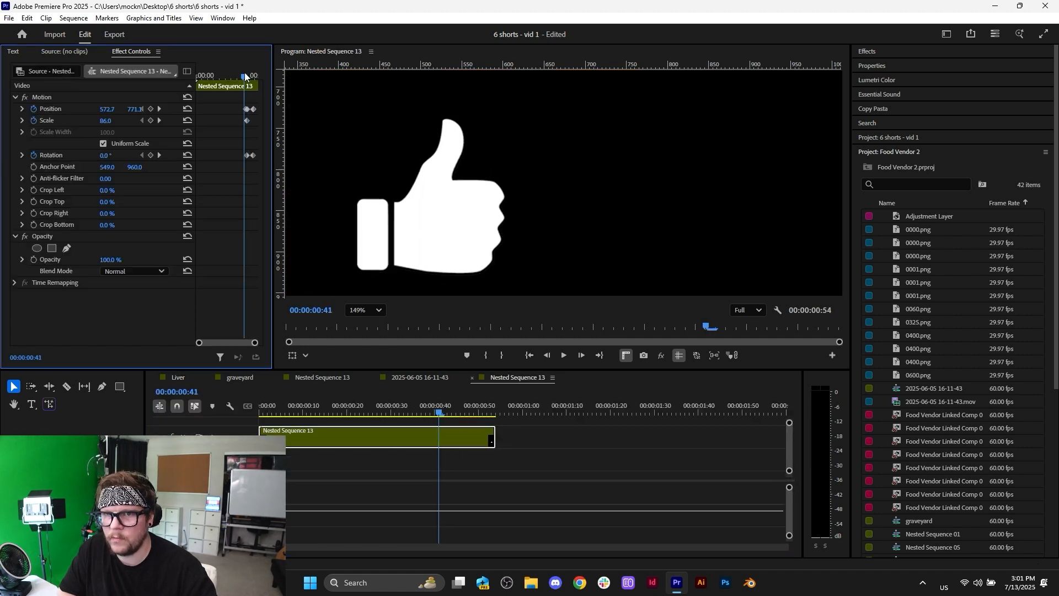
# - Keep the inner clip's position keyframes but turn off its rotation animation, deleting the rotation keyframes
pyautogui.click(32, 108)
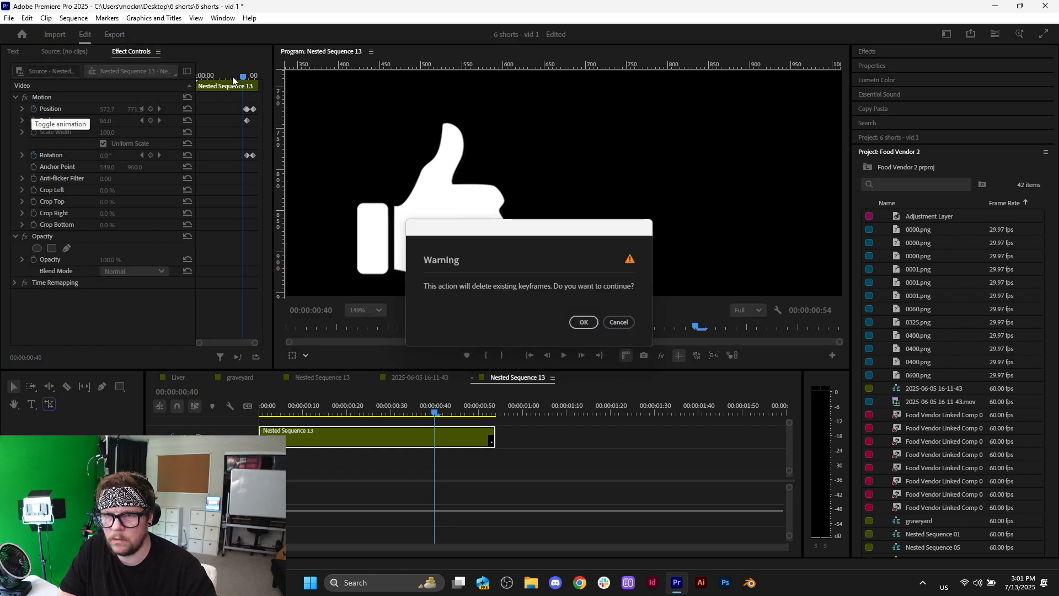
pyautogui.click(613, 322)
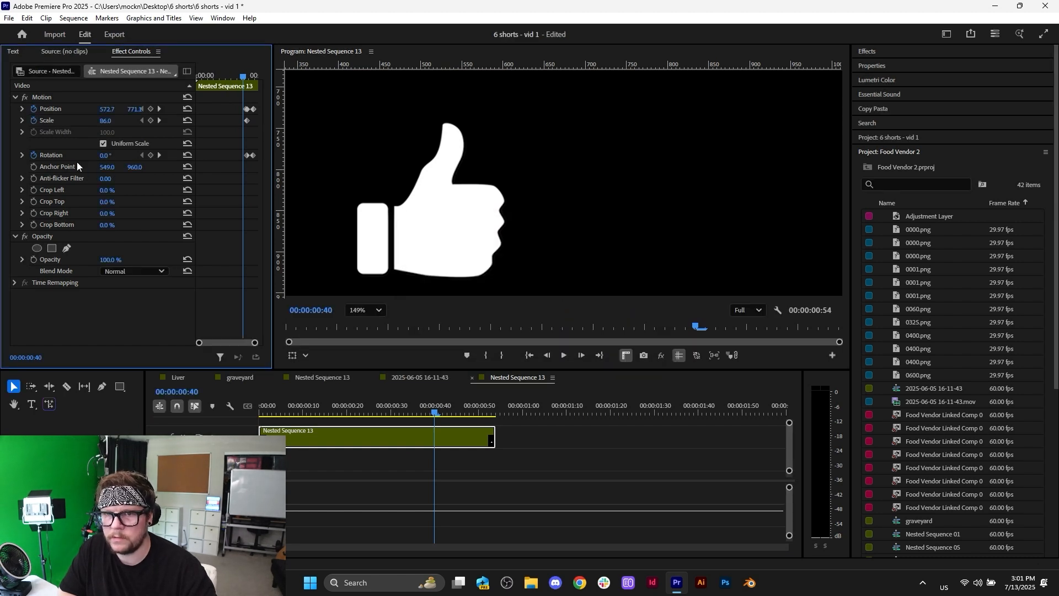
pyautogui.click(34, 155)
pyautogui.moveTo(243, 78); pyautogui.dragTo(245, 79)
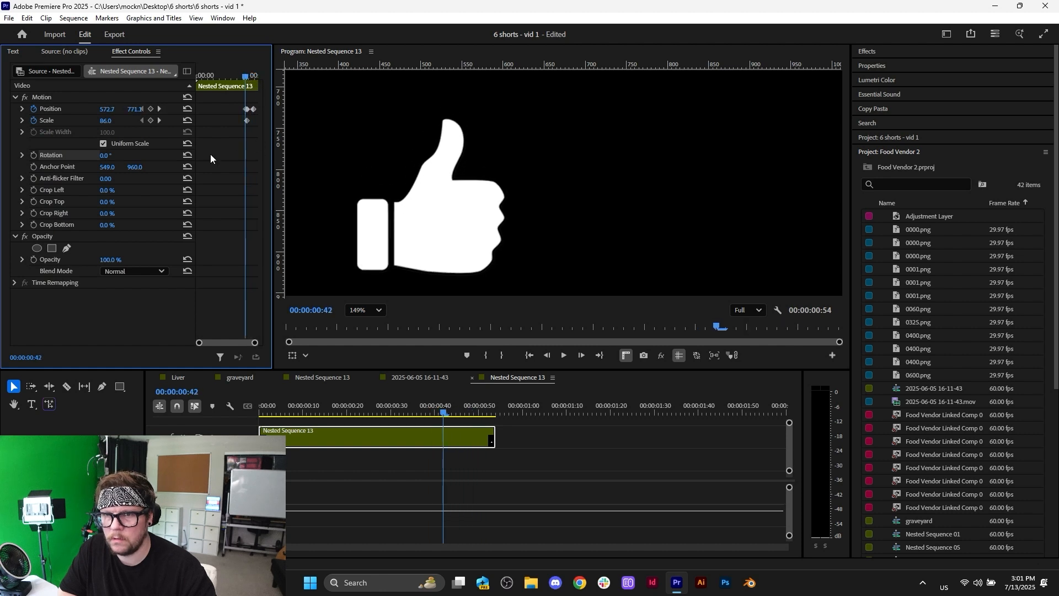
# - Widen the inner clip's keyframe area, return the playhead to the sequence start and go back to the Liver sequence
pyautogui.moveTo(196, 145); pyautogui.dragTo(155, 145)
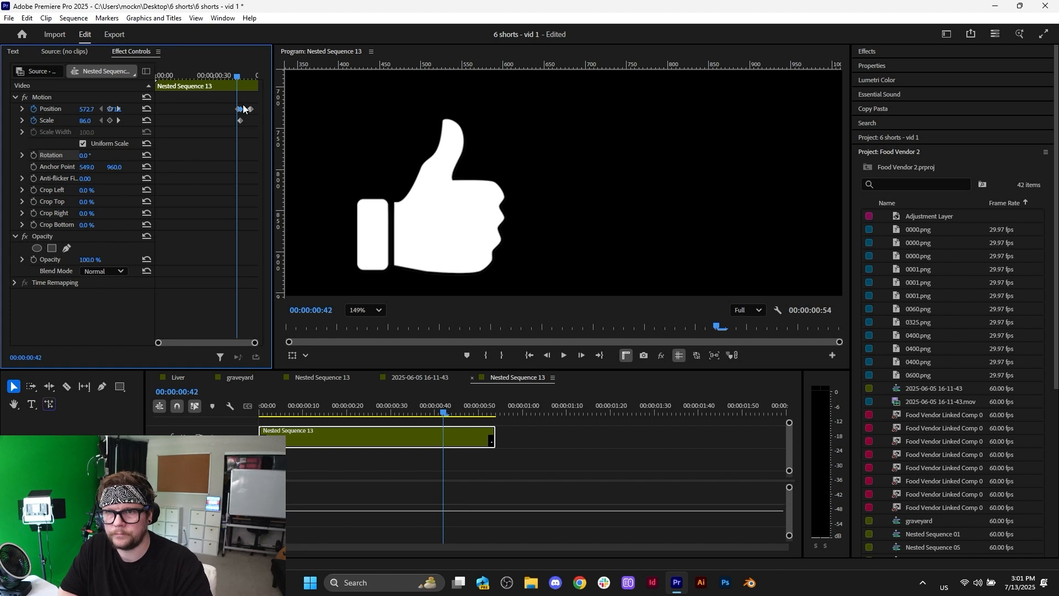
pyautogui.click(250, 110)
pyautogui.moveTo(244, 75); pyautogui.dragTo(156, 79)
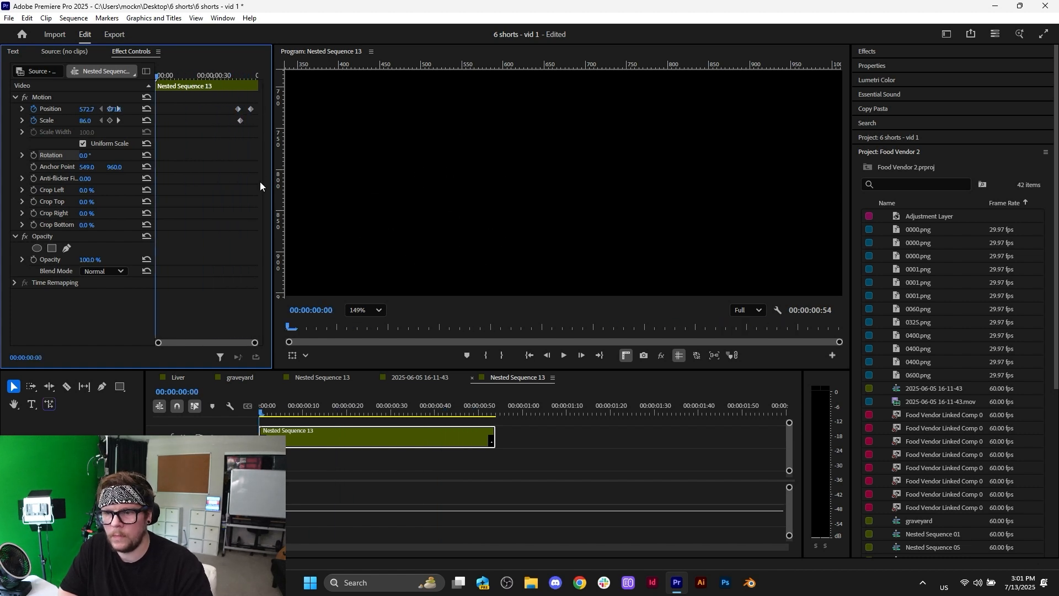
pyautogui.click(176, 378)
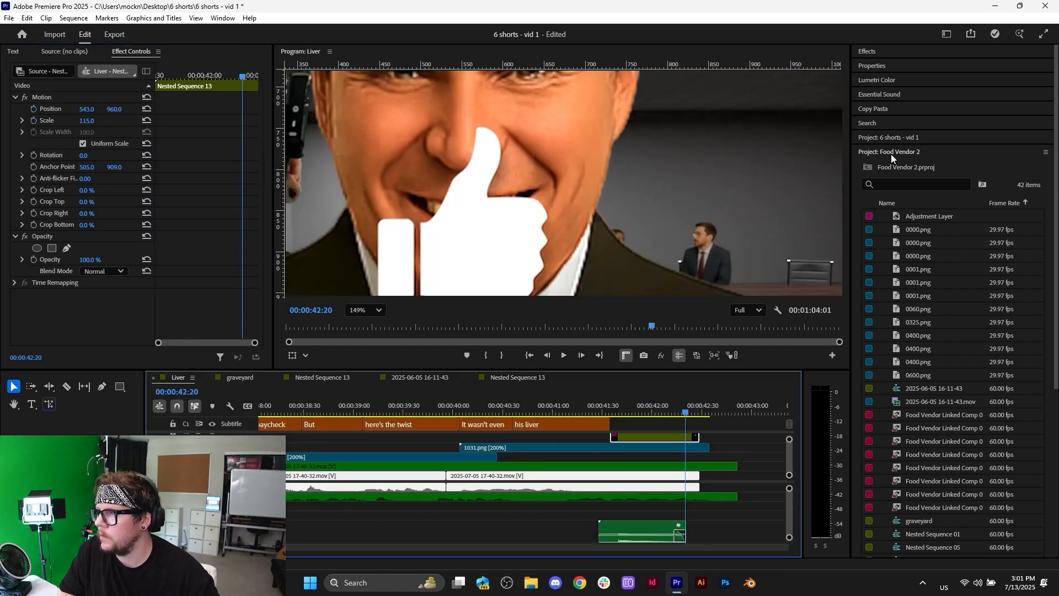
# - Close all other open projects, including Food Vendor 2, leaving only the 6 shorts - vid 1 project open
pyautogui.rightClick(892, 154)
pyautogui.click(880, 6)
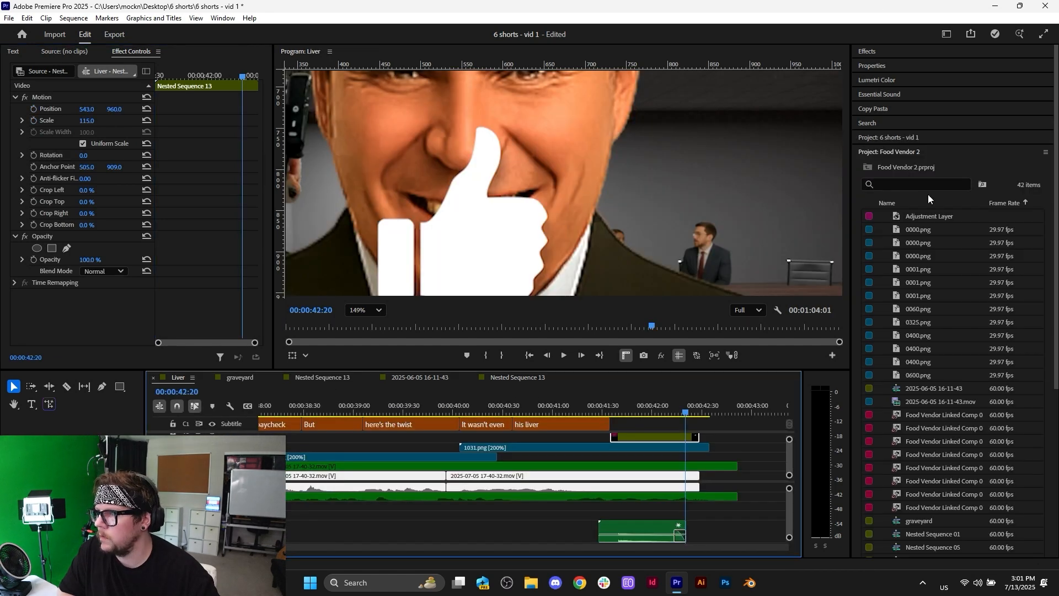
pyautogui.click(896, 155)
pyautogui.click(898, 140)
pyautogui.rightClick(898, 140)
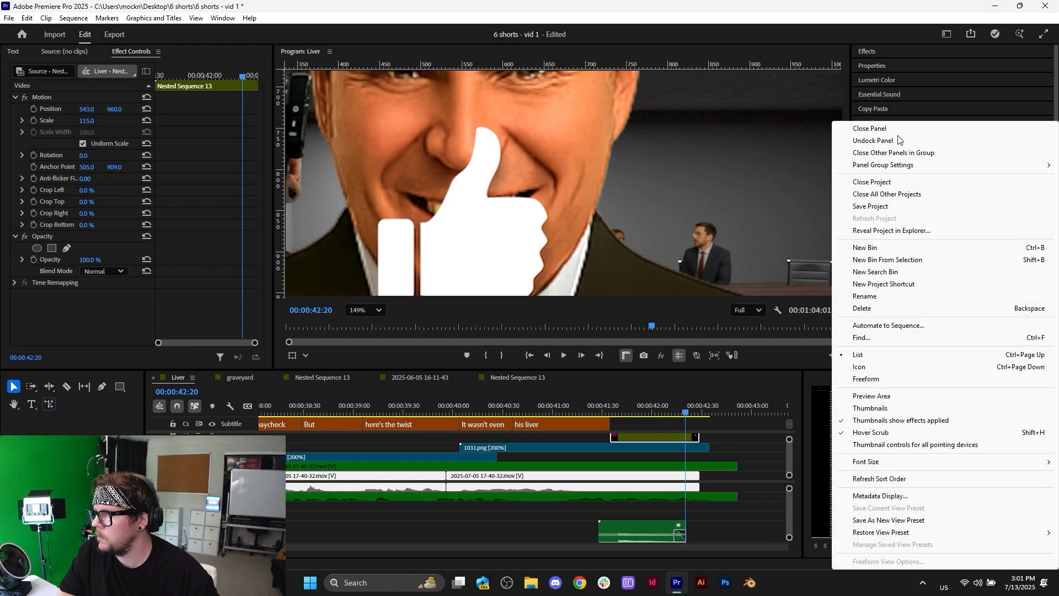
pyautogui.click(906, 198)
pyautogui.click(547, 321)
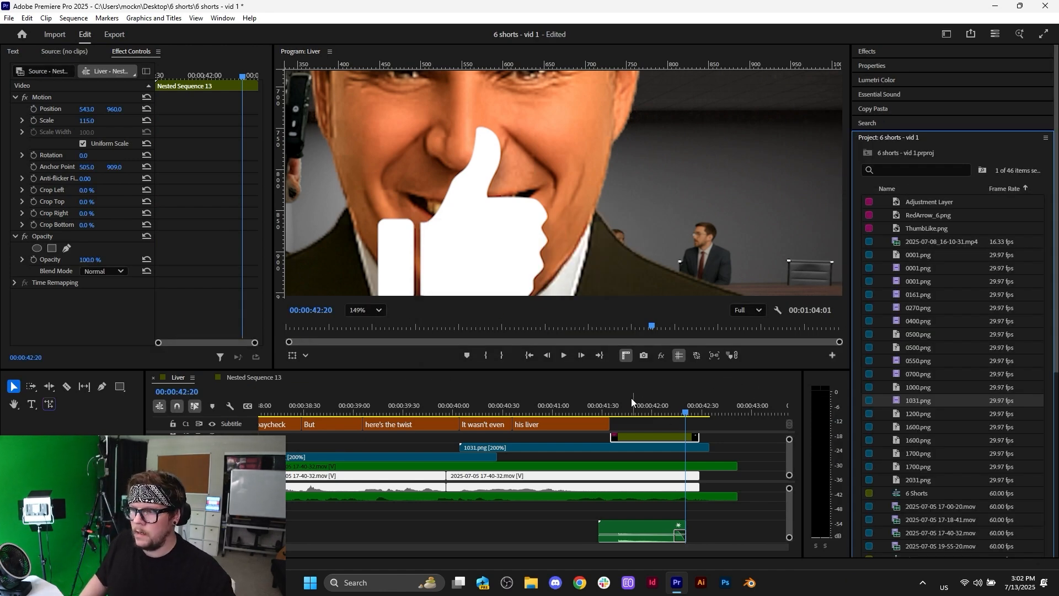
# - Play back the thumbs-up clip at the end of the Liver sequence to check its motion
pyautogui.click(593, 412)
pyautogui.press('space')
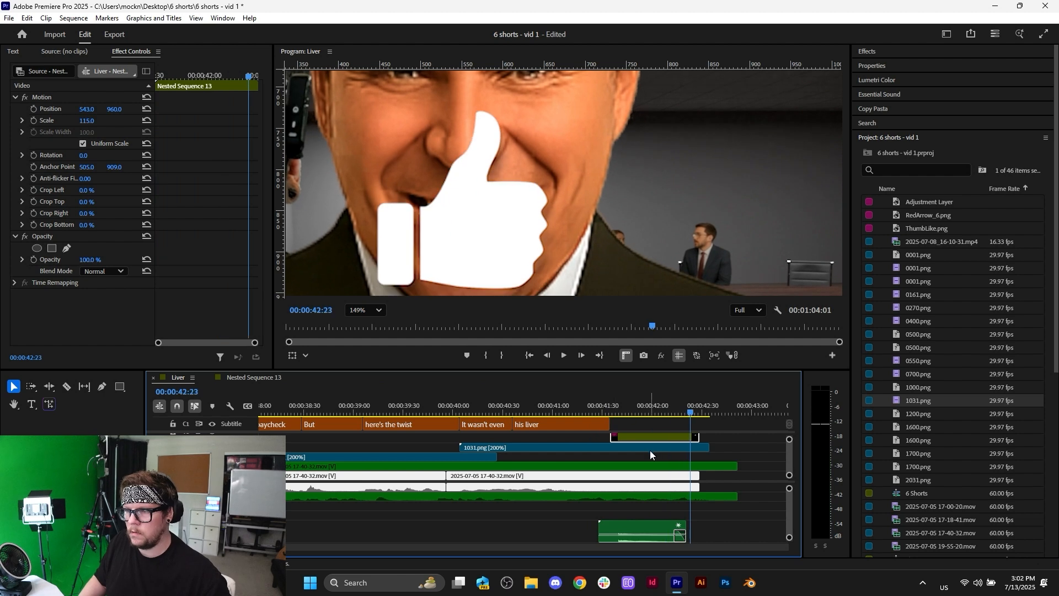
pyautogui.click(662, 411)
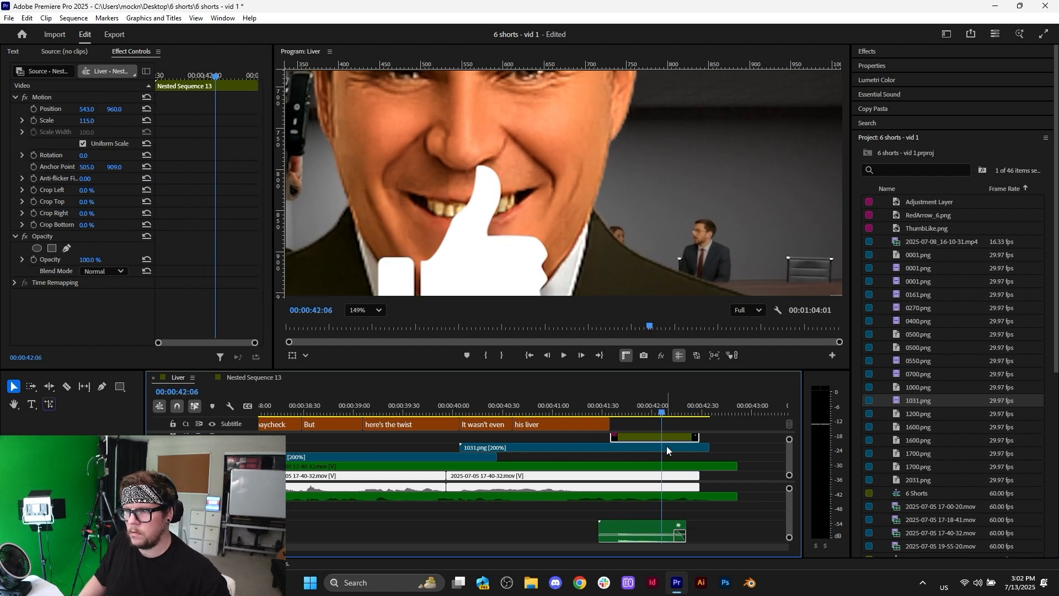
# - In the nested thumbs-up sequence, shift the inner clip's position keyframes to the clip's end at 00:00:00:53, then play it back
pyautogui.click(254, 378)
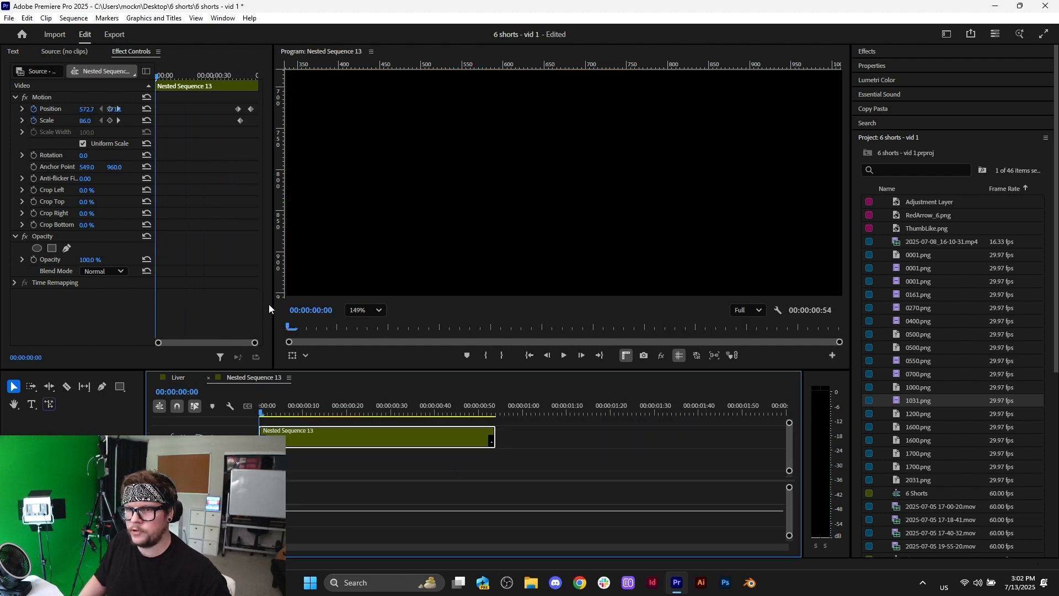
pyautogui.click(251, 109)
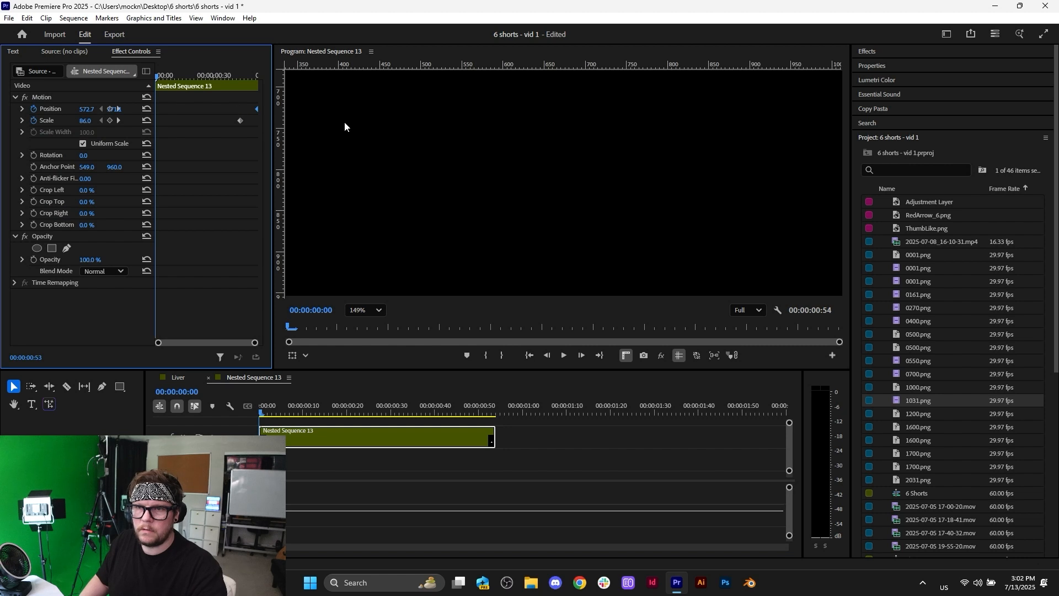
pyautogui.press('space')
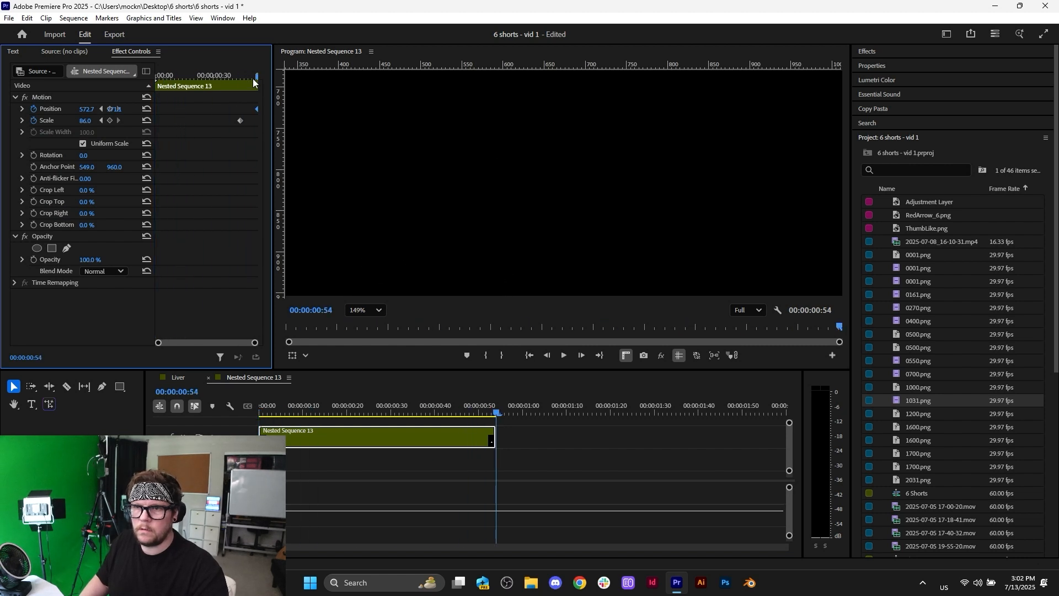
pyautogui.press('space')
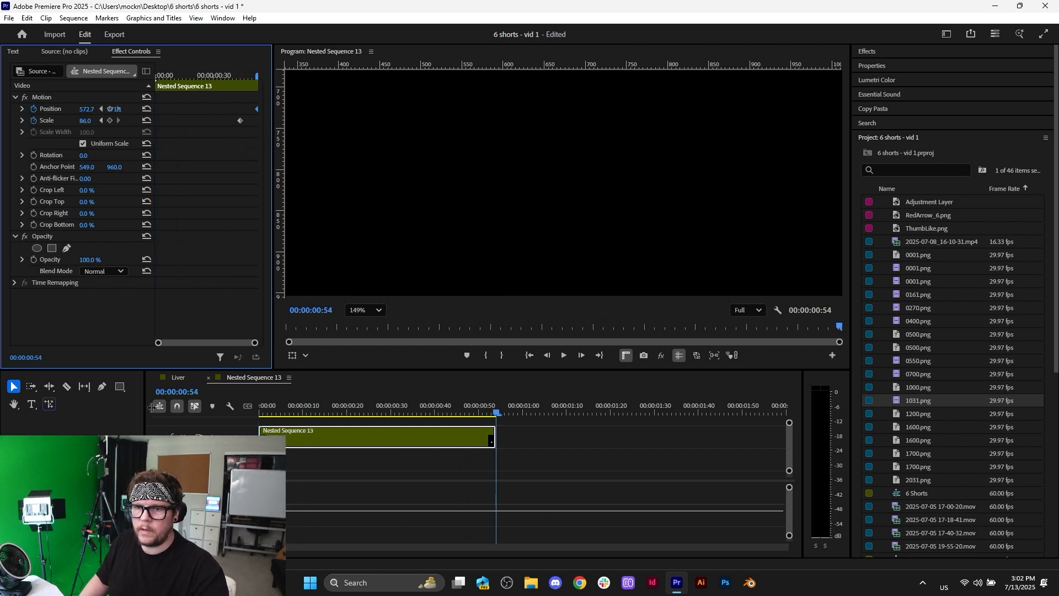
# - Return to the Liver sequence, play its ending and mark the out point at 00:00:42:28, where the thumbs-up clip ends
pyautogui.click(178, 378)
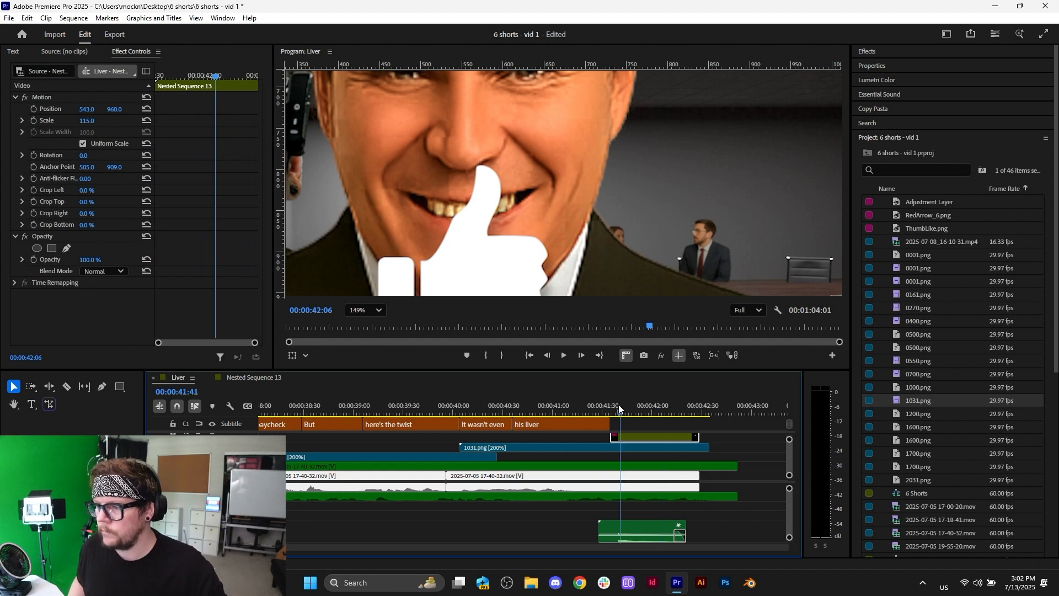
pyautogui.press('space')
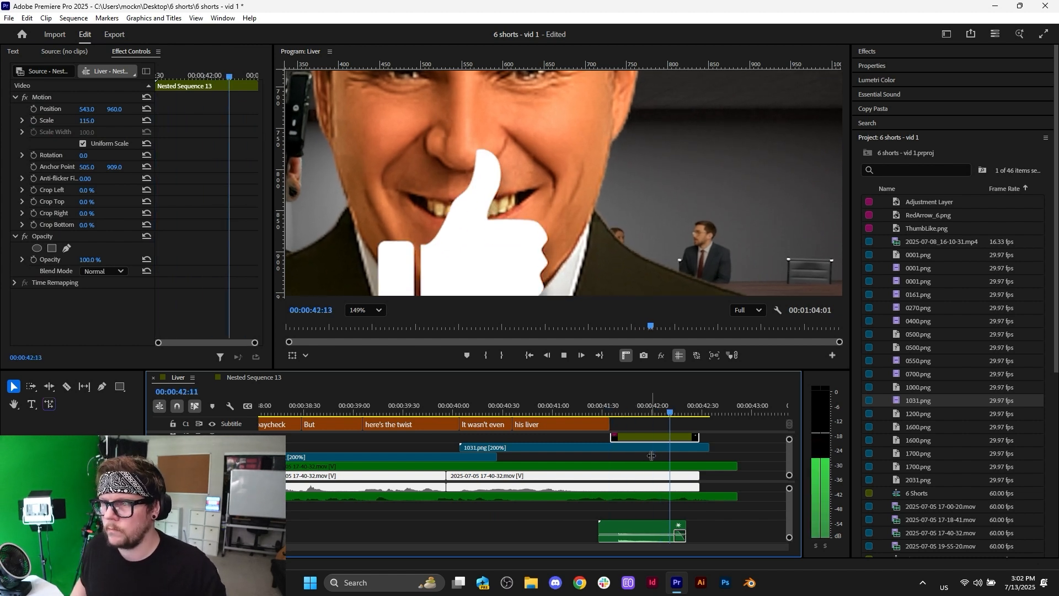
pyautogui.press('space')
pyautogui.moveTo(621, 404); pyautogui.dragTo(700, 405)
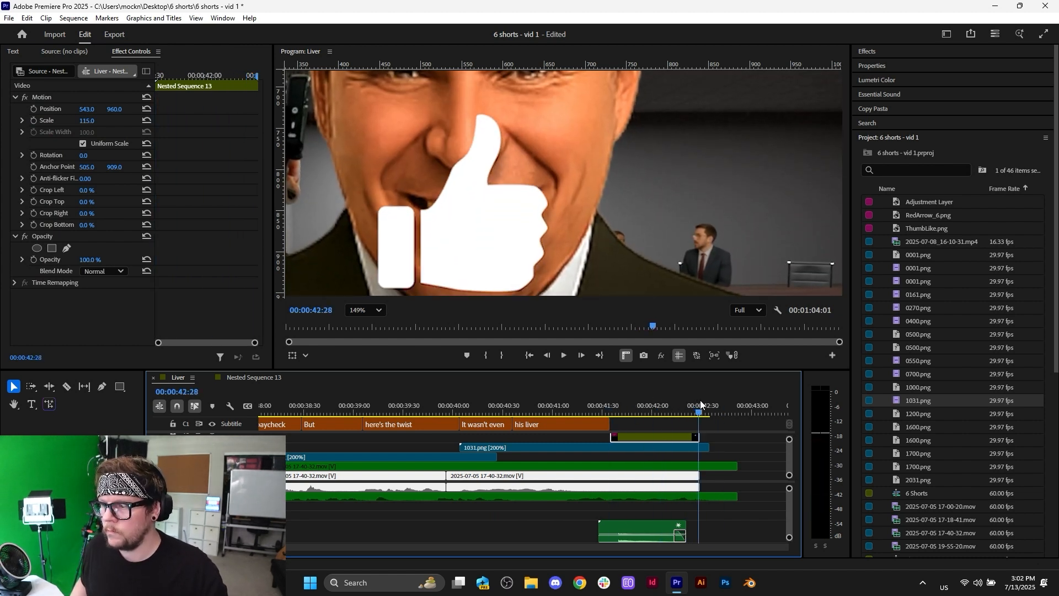
pyautogui.click(502, 355)
pyautogui.scroll(5, 731, 446)
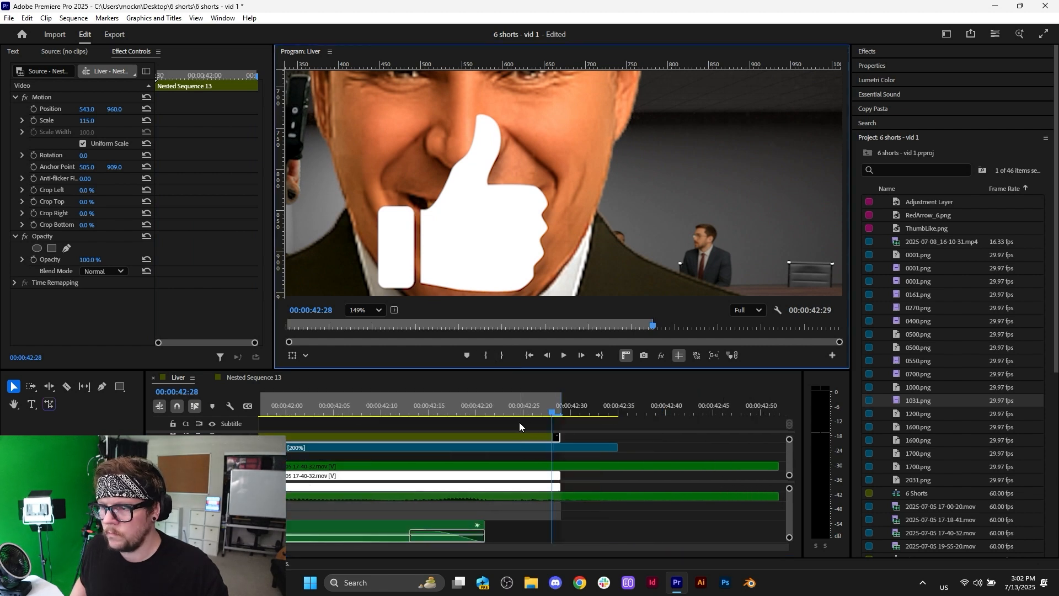
pyautogui.scroll(-3, 568, 455)
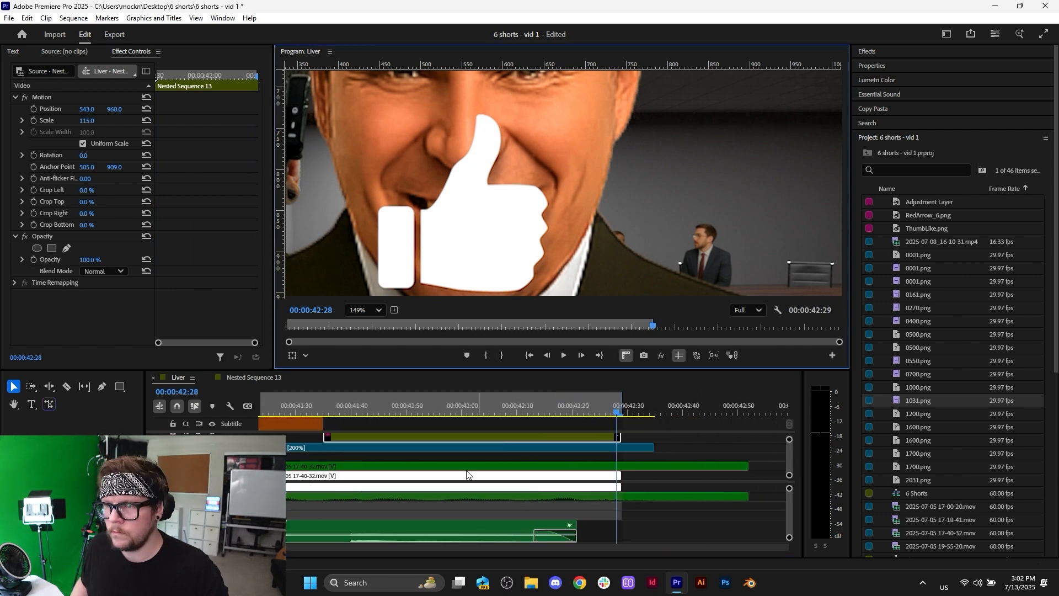
# - Set the thumbs-up clip's scale to 100 and its anchor point to 553, 920, then play the ending back
pyautogui.moveTo(544, 411); pyautogui.dragTo(456, 411)
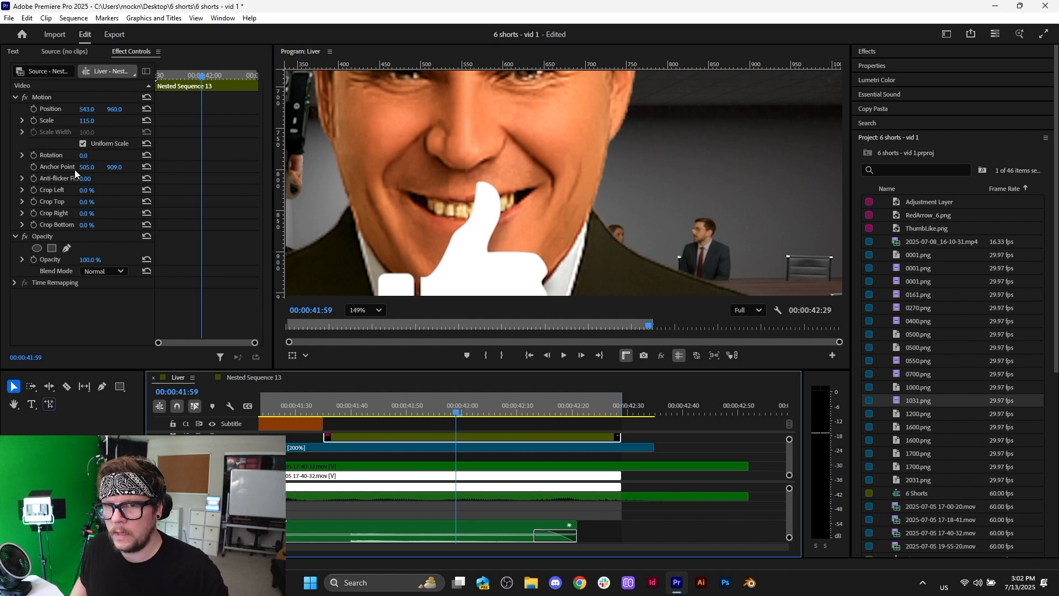
pyautogui.moveTo(86, 167)
pyautogui.mouseDown()
pyautogui.moveTo(71, 168)
pyautogui.moveTo(92, 168)
pyautogui.mouseUp()
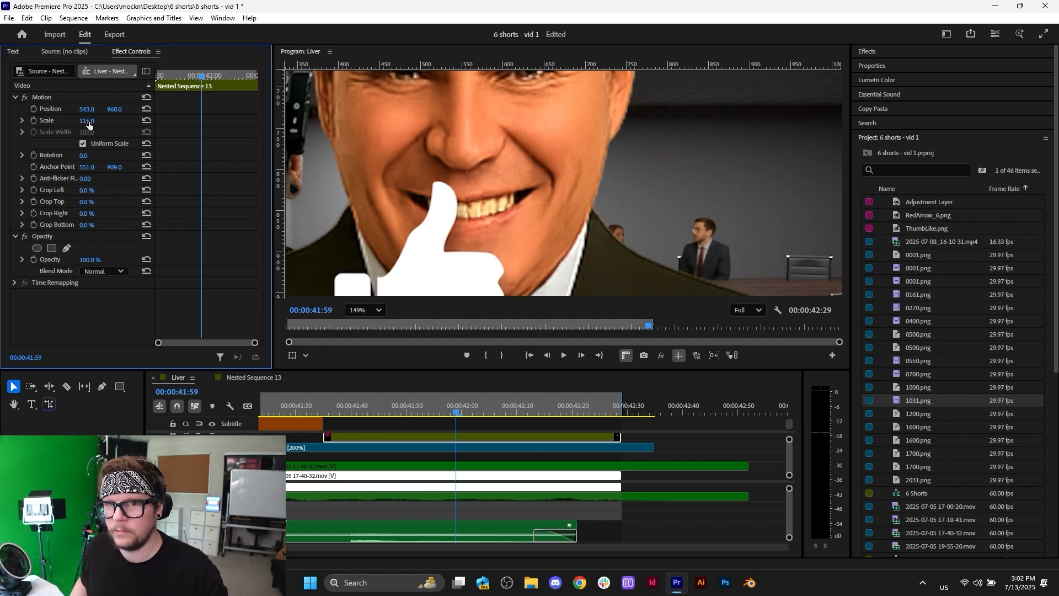
pyautogui.moveTo(87, 122); pyautogui.dragTo(80, 122)
pyautogui.moveTo(93, 170); pyautogui.dragTo(120, 167)
pyautogui.press('space')
pyautogui.rightClick(557, 407)
pyautogui.click(481, 409)
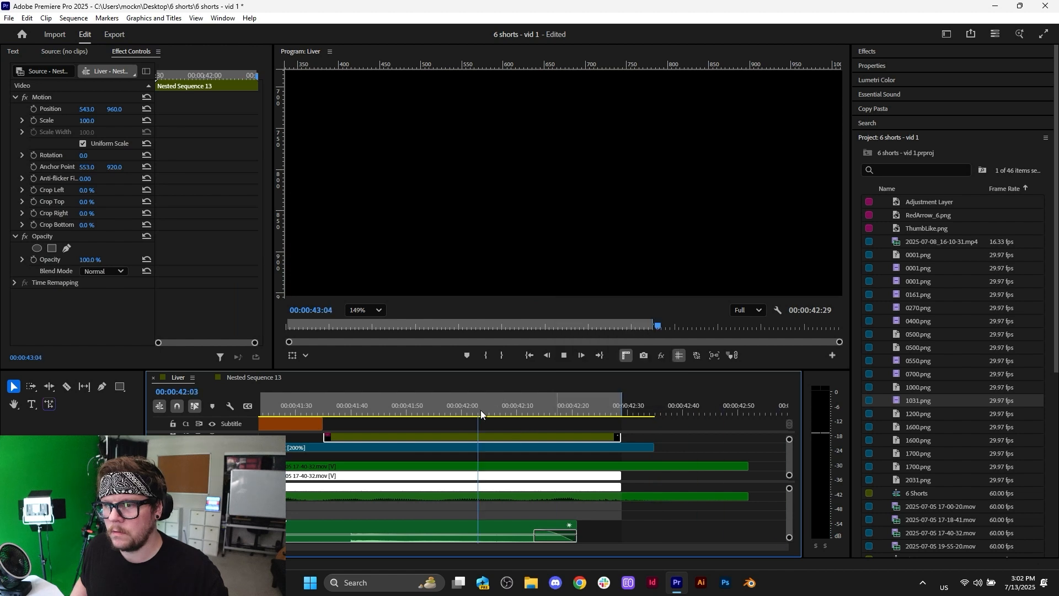
pyautogui.press('space')
pyautogui.press('space')
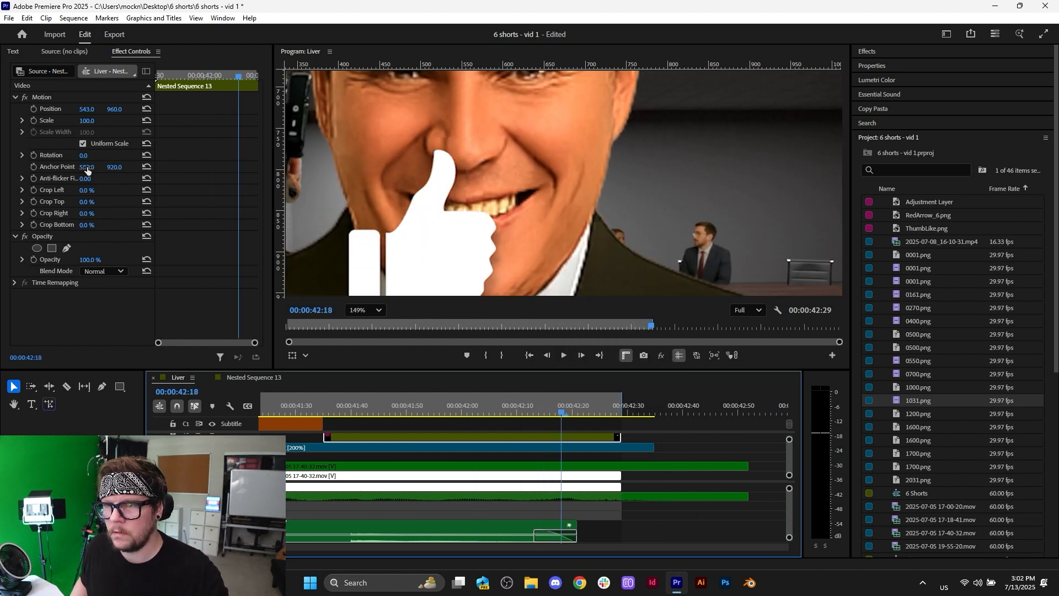
# - Change the thumbs-up clip's anchor point to 554, 931, play it back and park the playhead at 00:00:42:06
pyautogui.moveTo(86, 171); pyautogui.dragTo(122, 168)
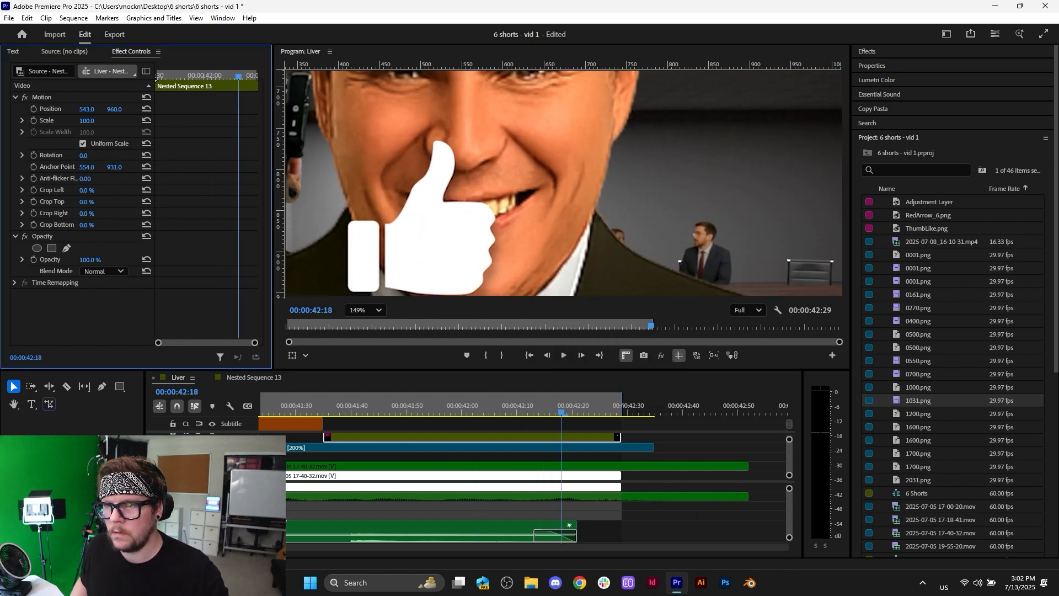
pyautogui.press('space')
pyautogui.moveTo(587, 411); pyautogui.dragTo(495, 415)
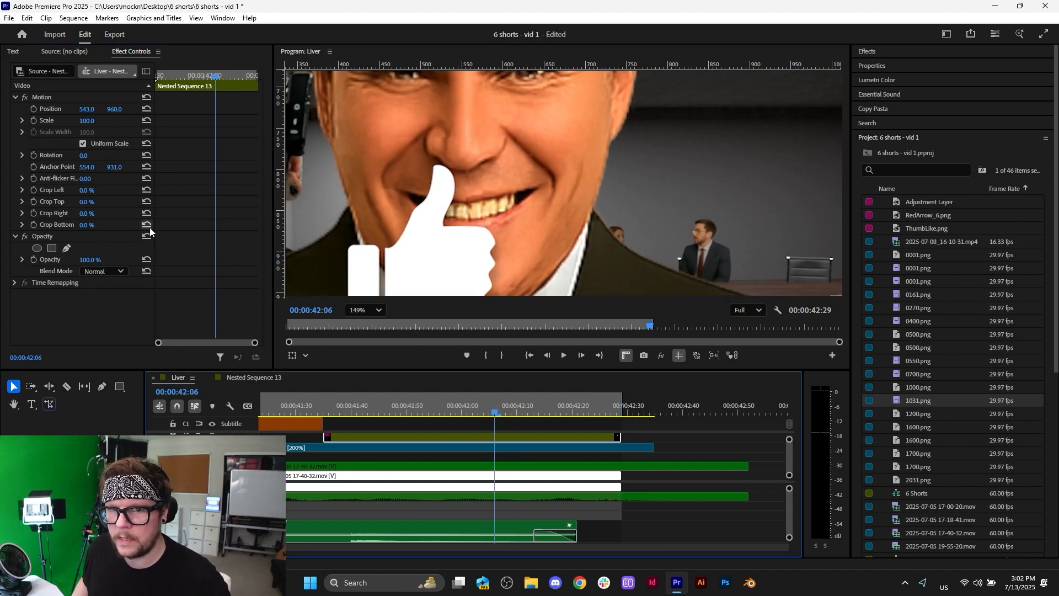
# - Start a free-drawn opacity mask on the thumbs-up clip, curving its path along the underside of the man's nose
pyautogui.click(67, 247)
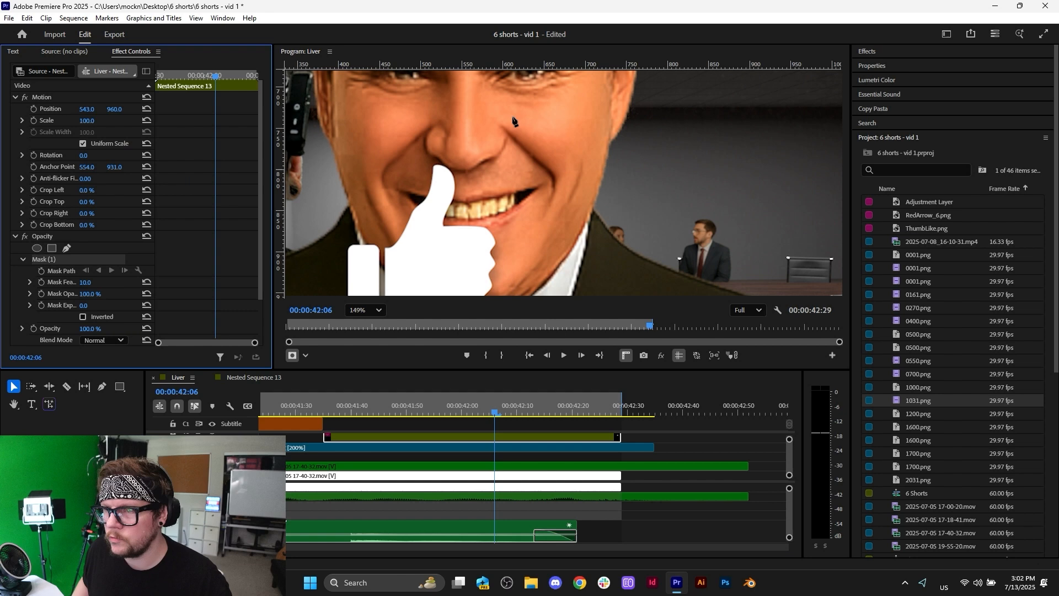
pyautogui.click(426, 151)
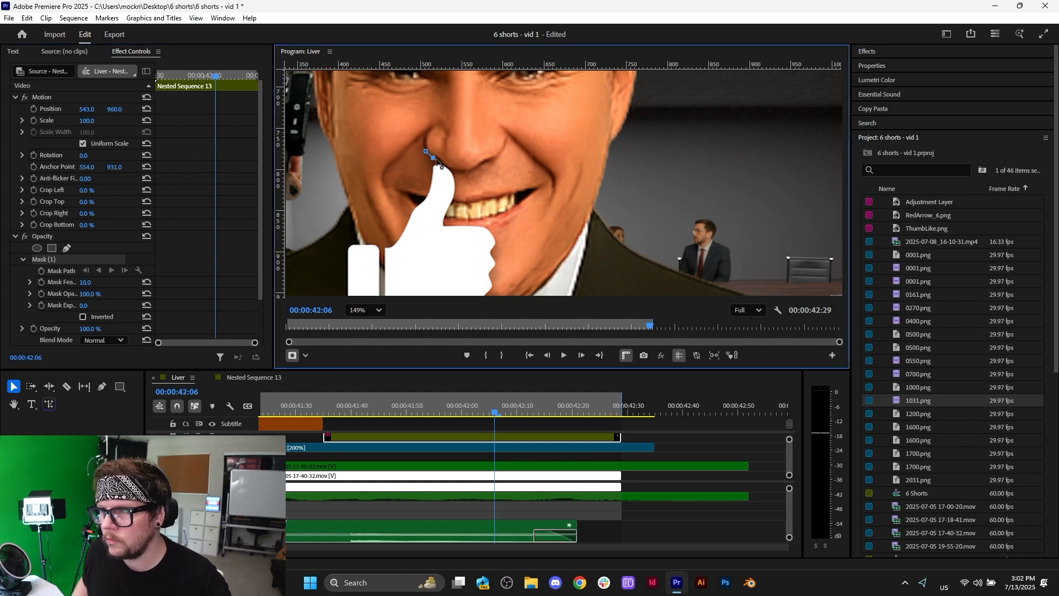
pyautogui.scroll(10, 442, 167)
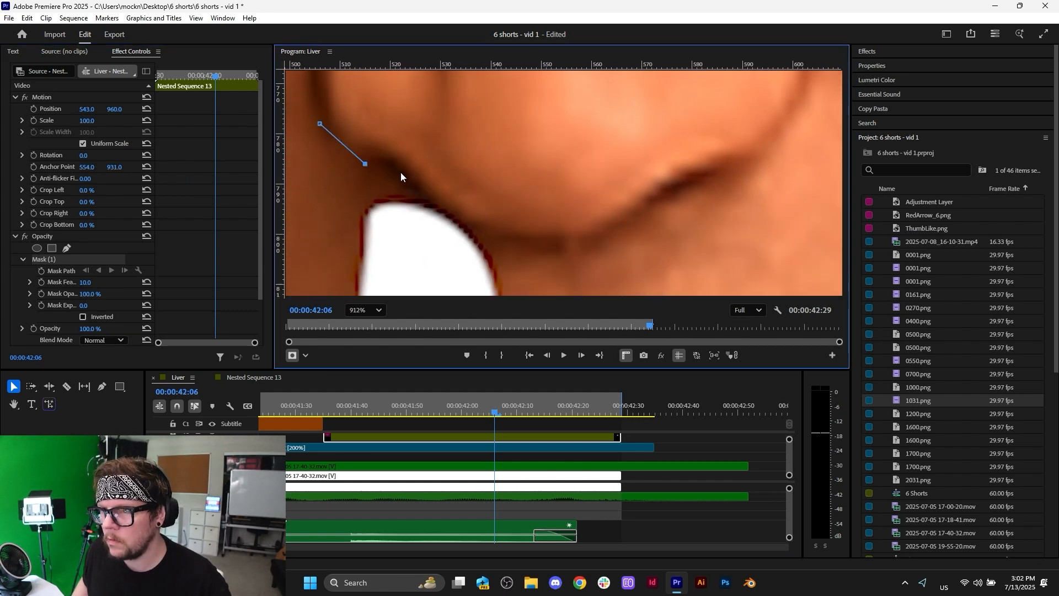
pyautogui.moveTo(415, 179); pyautogui.dragTo(456, 217)
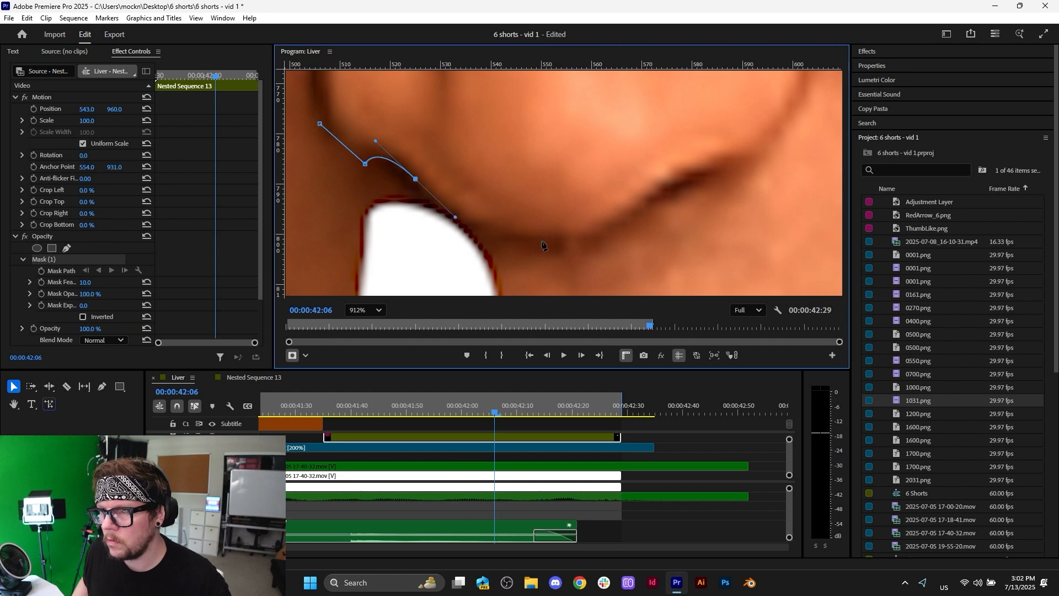
pyautogui.click(567, 234)
pyautogui.moveTo(572, 233); pyautogui.dragTo(630, 219)
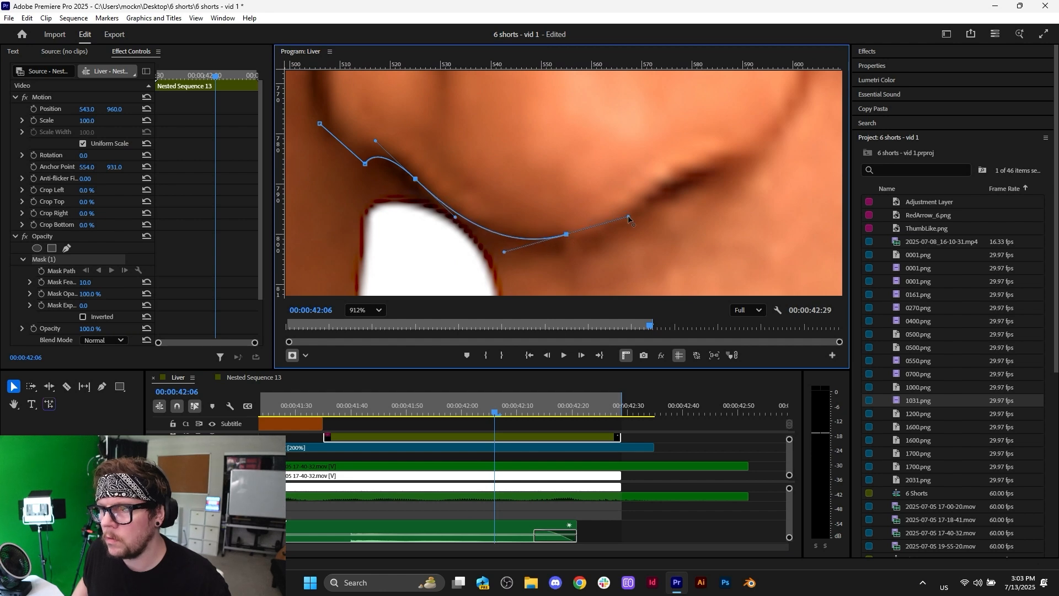
# - Extend the mask path across the right cheek, around the upper head and down the left cheek, closing it at the nose
pyautogui.scroll(-12, 499, 193)
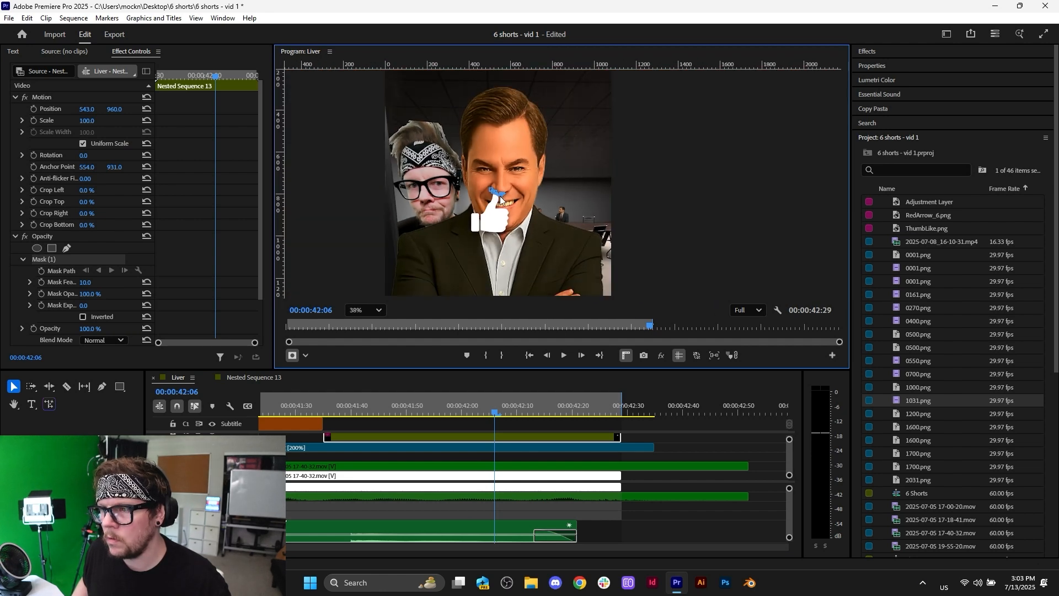
pyautogui.click(422, 180)
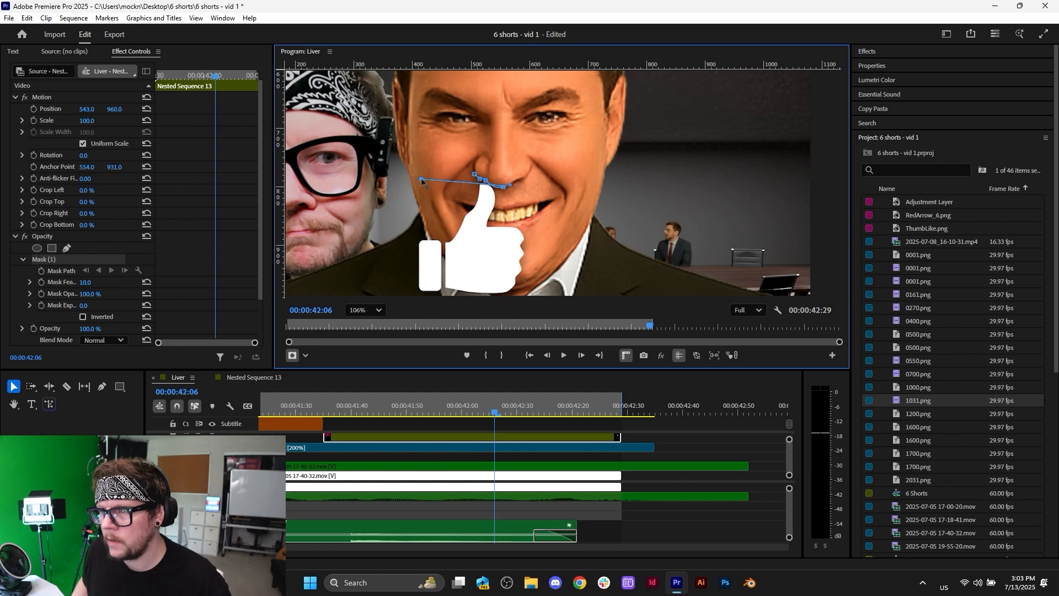
pyautogui.hotkey('ctrl', 'z')
pyautogui.click(569, 195)
pyautogui.click(567, 264)
pyautogui.scroll(-2, 568, 269)
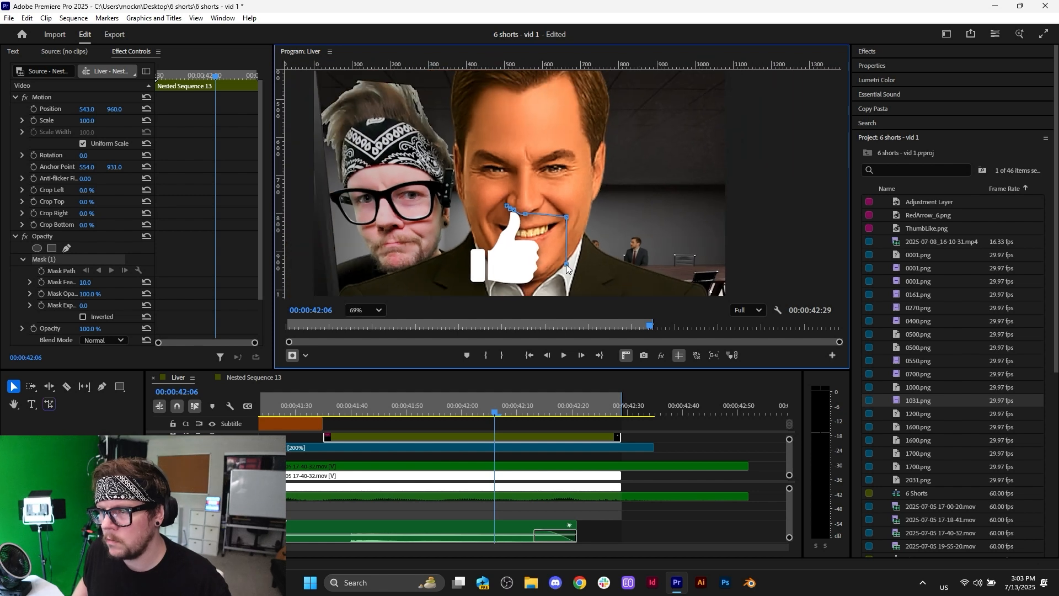
pyautogui.click(673, 150)
pyautogui.click(471, 92)
pyautogui.click(426, 174)
pyautogui.click(472, 196)
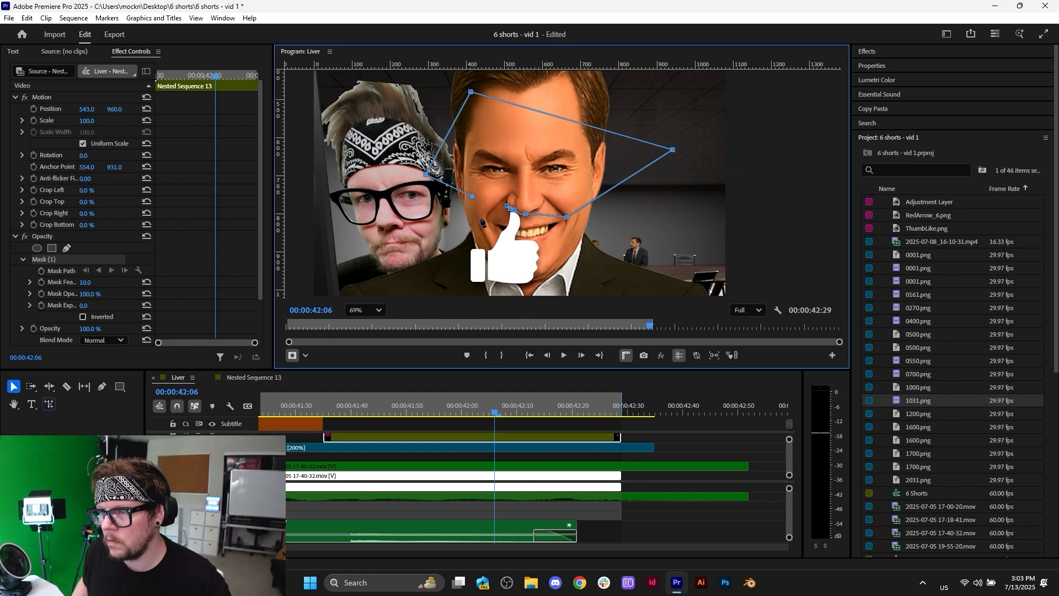
pyautogui.click(482, 221)
pyautogui.scroll(4, 492, 216)
pyautogui.click(518, 194)
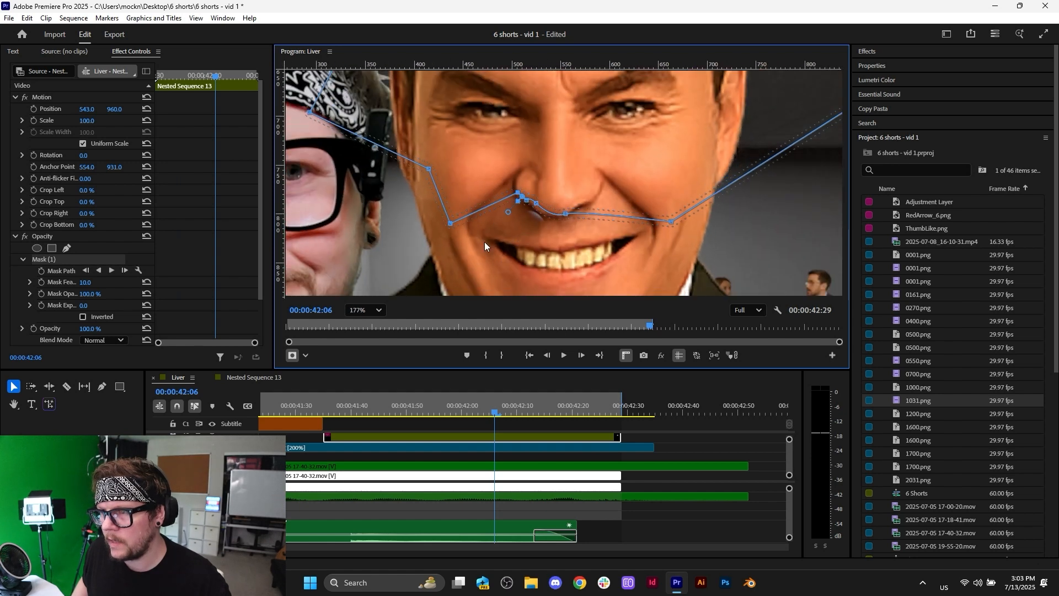
# - Set the feather of the thumbs-up clip's opacity mask to 0
pyautogui.scroll(-3, 485, 242)
pyautogui.scroll(2, 458, 242)
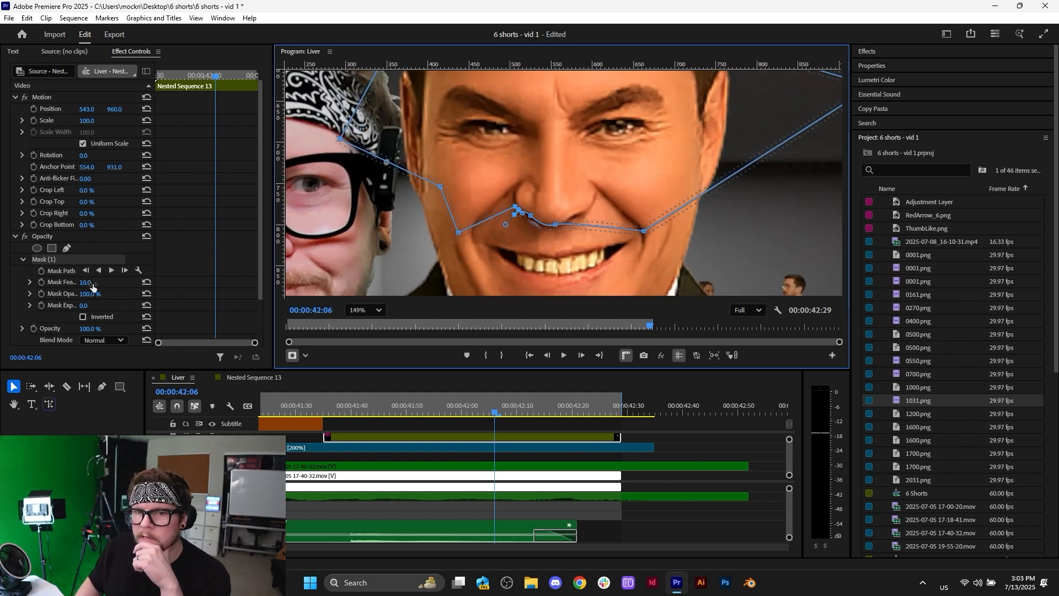
pyautogui.moveTo(93, 287); pyautogui.dragTo(77, 287)
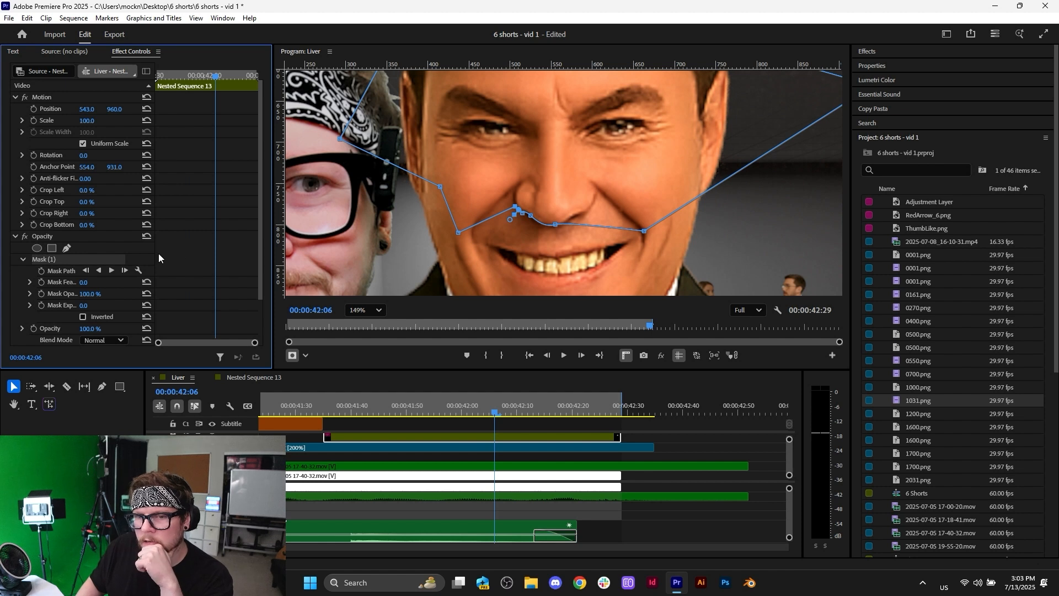
# - Invert the thumbs-up clip's opacity mask and inspect it at 00:00:42:15
pyautogui.click(83, 317)
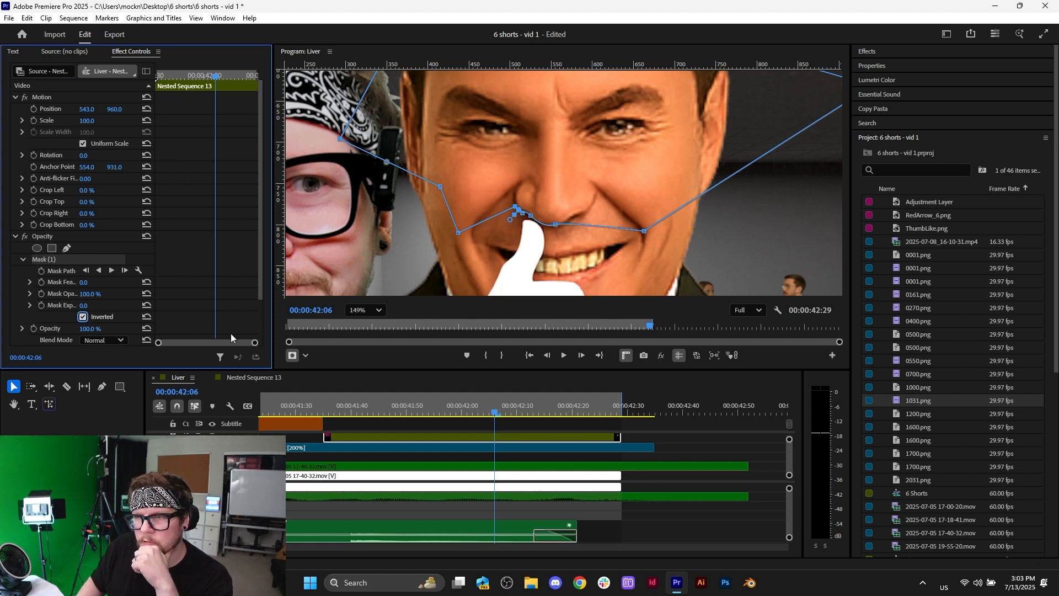
pyautogui.moveTo(500, 411); pyautogui.dragTo(545, 404)
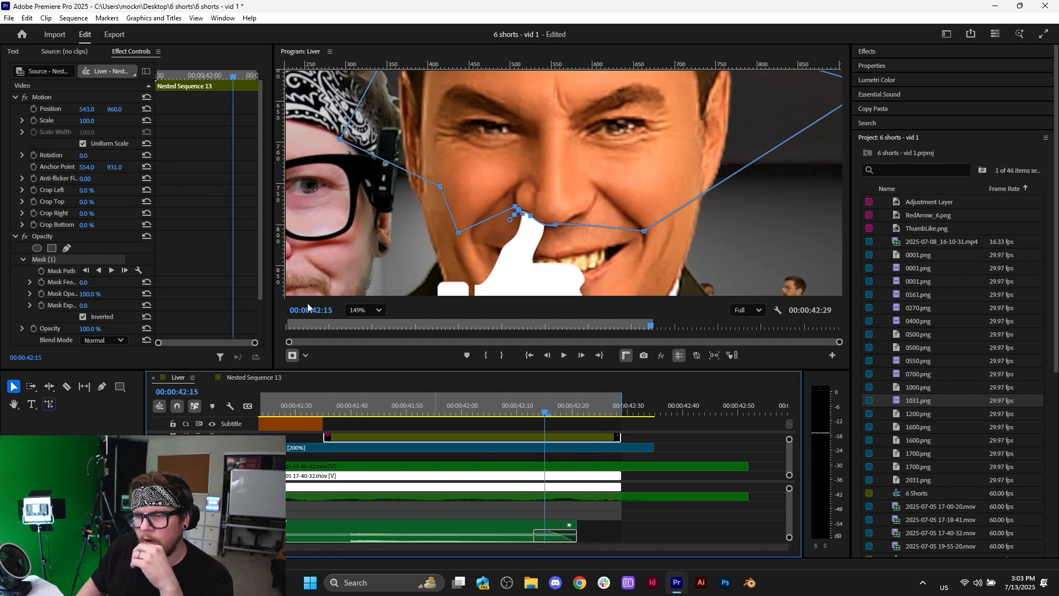
# - Try keyframing the thumbs-up clip's position from 00:00:42:15, with a horizontal value of 548 at 00:00:42:24
pyautogui.click(33, 109)
pyautogui.moveTo(233, 76); pyautogui.dragTo(250, 82)
pyautogui.moveTo(87, 109); pyautogui.dragTo(90, 110)
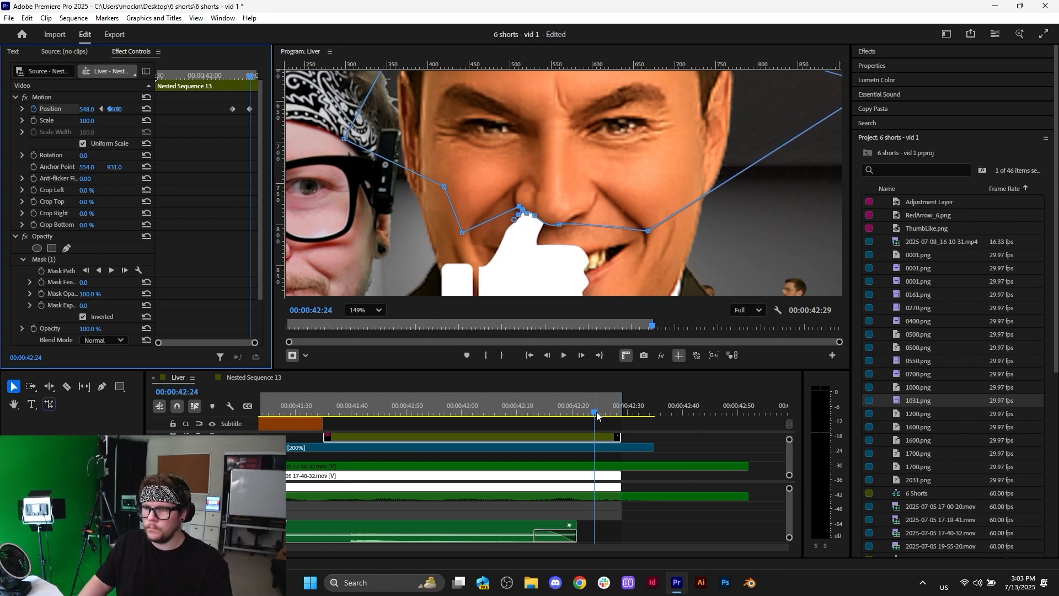
pyautogui.moveTo(597, 417); pyautogui.dragTo(579, 414)
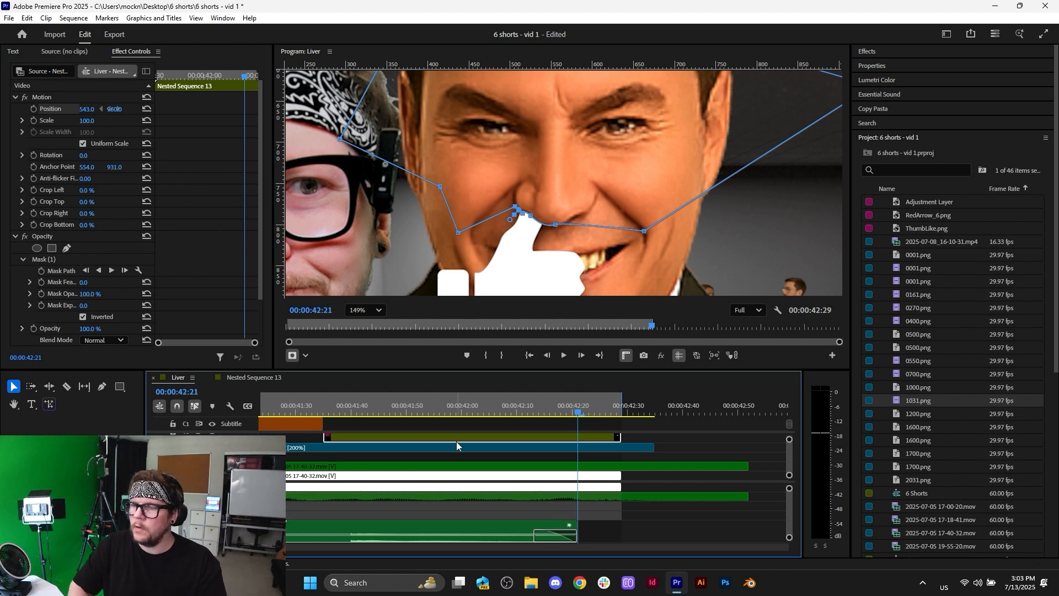
# - Inside Nested Sequence 13, keyframe the anchor point at 00:00:00:46 and set a horizontal value of 539 in a second keyframe at the clip's end
pyautogui.doubleClick(514, 439)
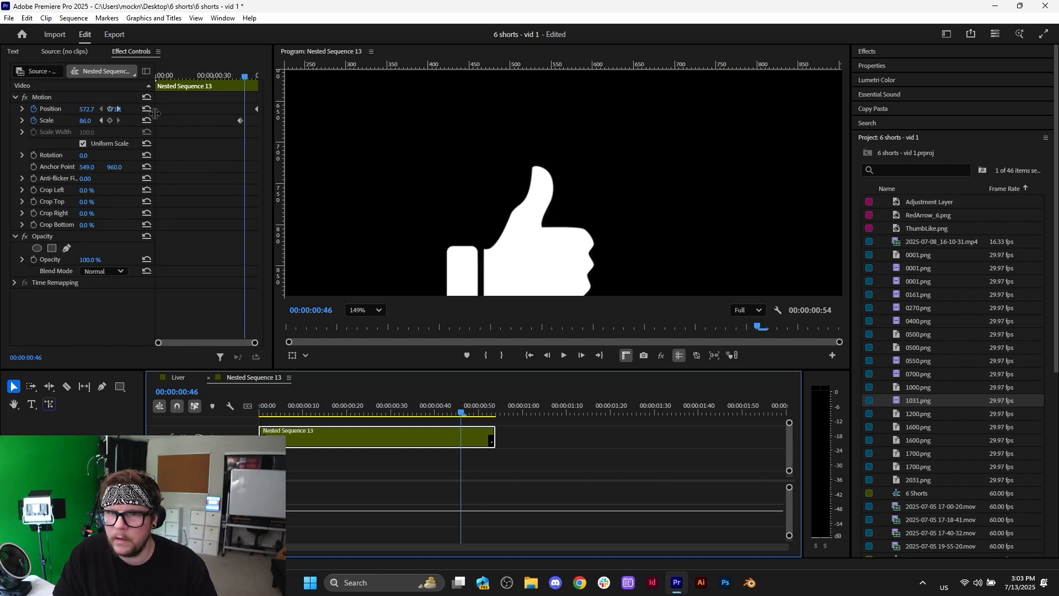
pyautogui.click(40, 164)
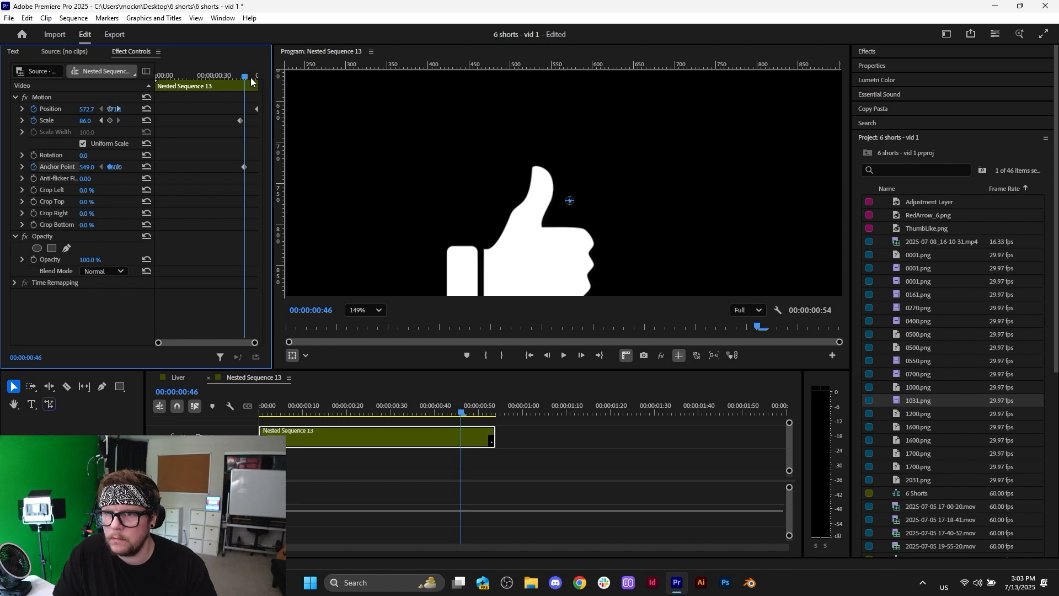
pyautogui.moveTo(251, 77); pyautogui.dragTo(256, 76)
pyautogui.moveTo(91, 167); pyautogui.dragTo(86, 167)
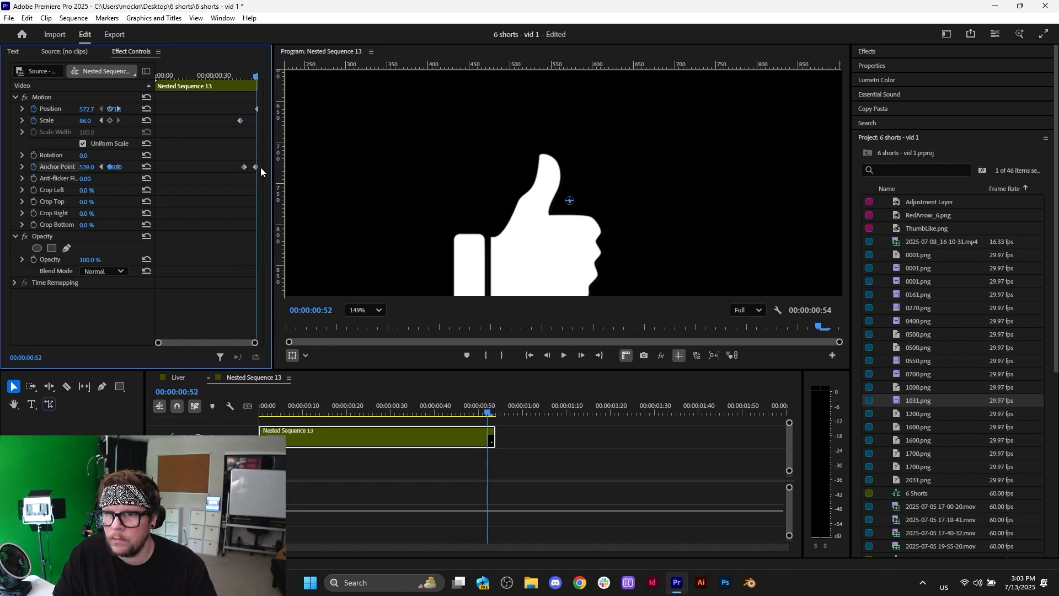
pyautogui.moveTo(256, 167); pyautogui.dragTo(258, 176)
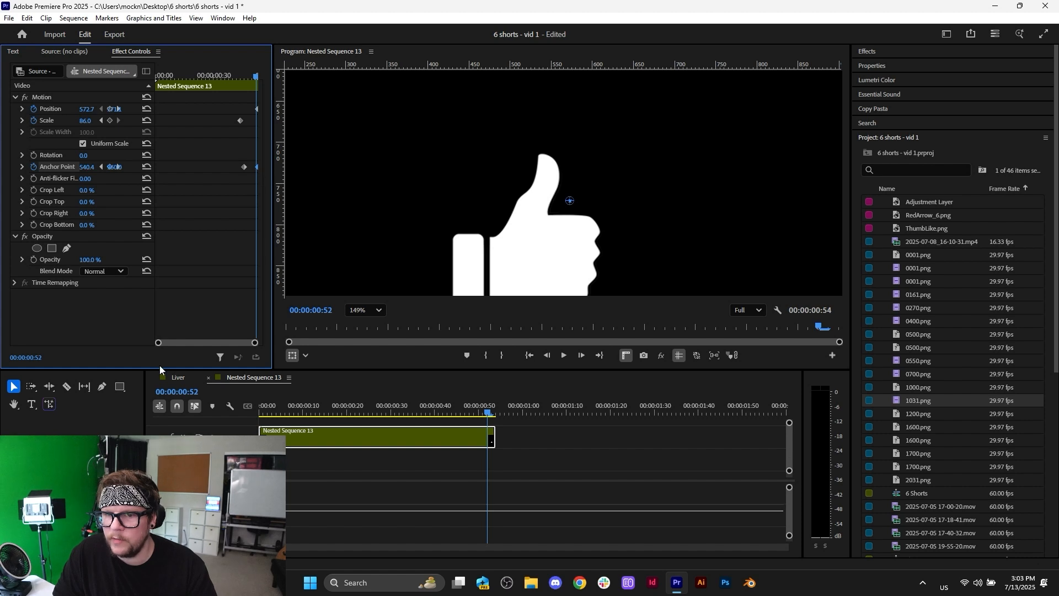
# - Find the thumb's contact frame in the Liver sequence and move the nested clip's first anchor-point keyframe back to 00:00:00:41
pyautogui.click(177, 379)
pyautogui.moveTo(582, 414); pyautogui.dragTo(555, 422)
pyautogui.doubleClick(558, 438)
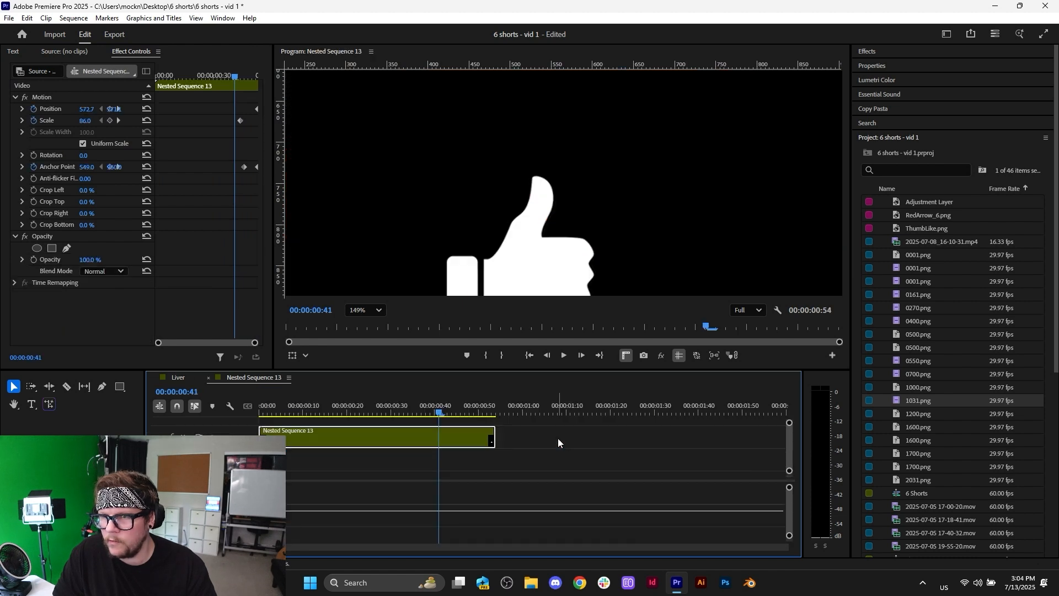
pyautogui.moveTo(243, 168); pyautogui.dragTo(233, 169)
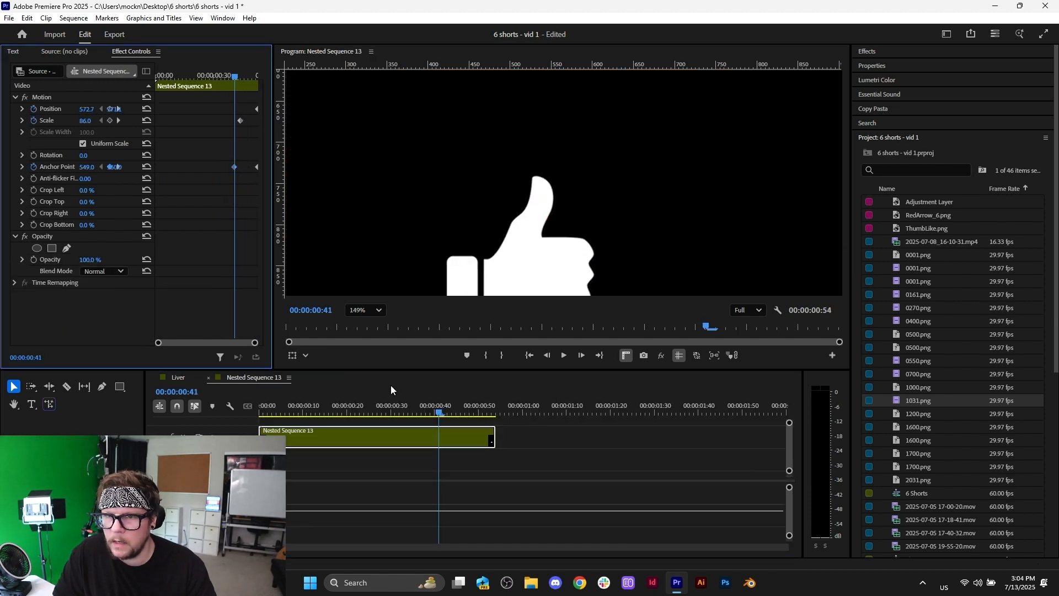
pyautogui.press('space')
# - Play back the thumb's movement in the Liver sequence from about 00:00:41:56 and fit the whole frame in the preview
pyautogui.click(184, 377)
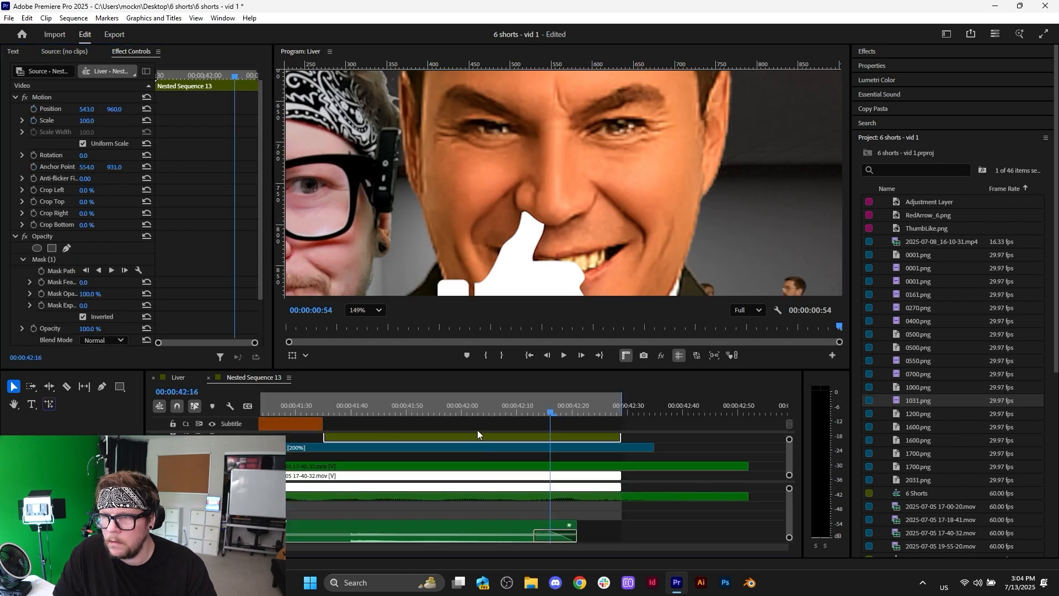
pyautogui.click(441, 409)
pyautogui.press('space')
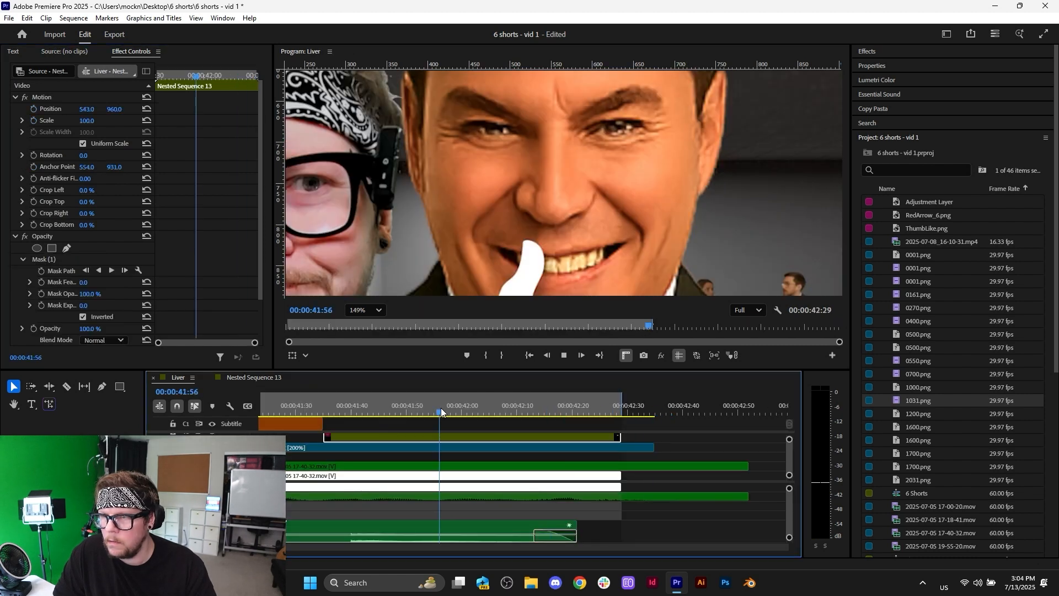
pyautogui.press('space')
pyautogui.click(374, 314)
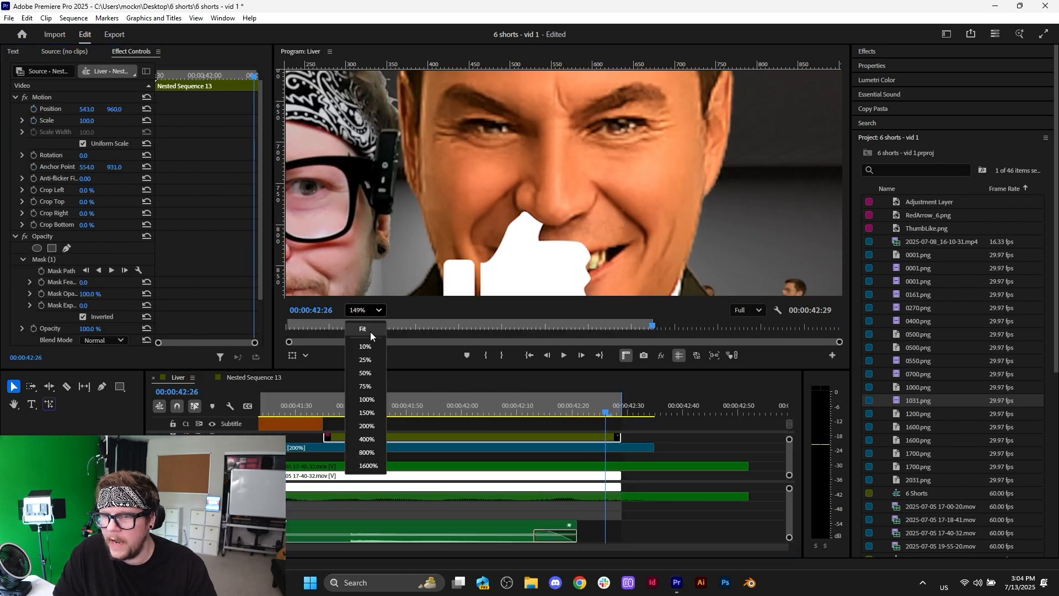
pyautogui.click(370, 333)
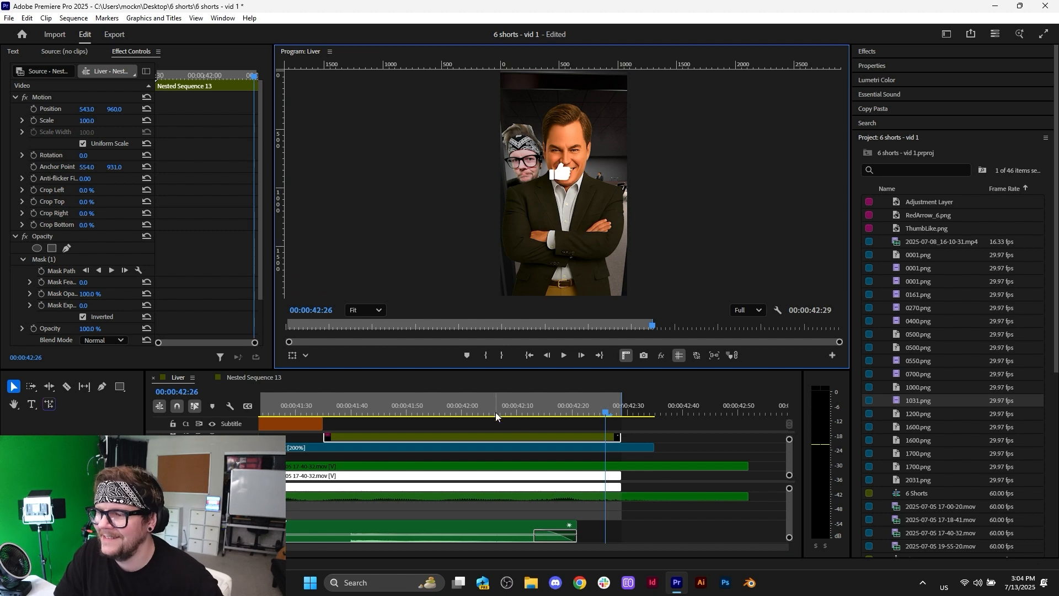
# - Pull the Liver sequence's out point in to 00:00:42:26, just before the thumbs-up clip ends
pyautogui.click(616, 411)
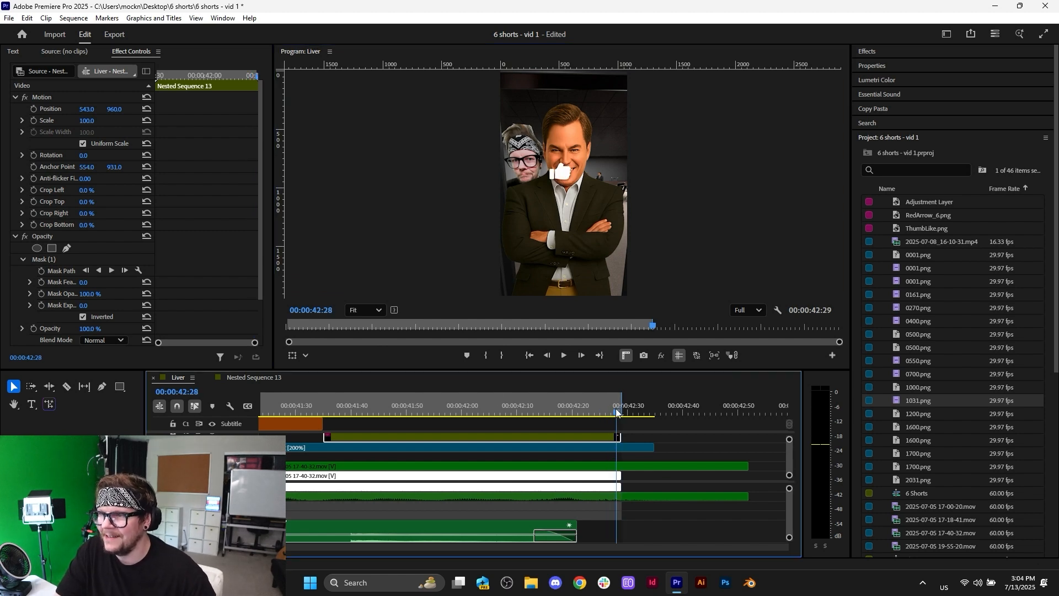
pyautogui.scroll(8, 634, 429)
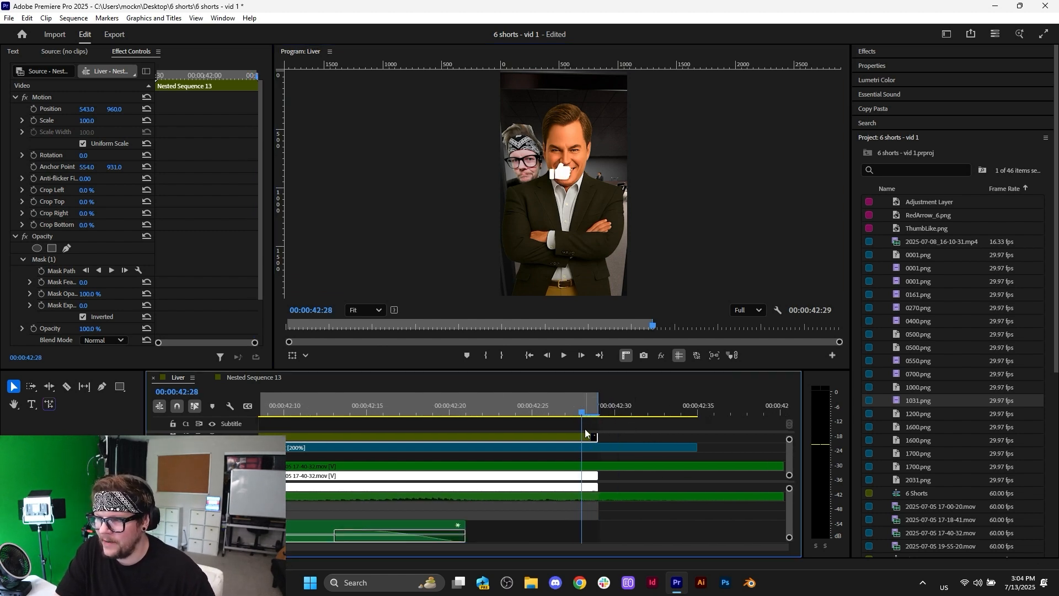
pyautogui.scroll(-8, 573, 426)
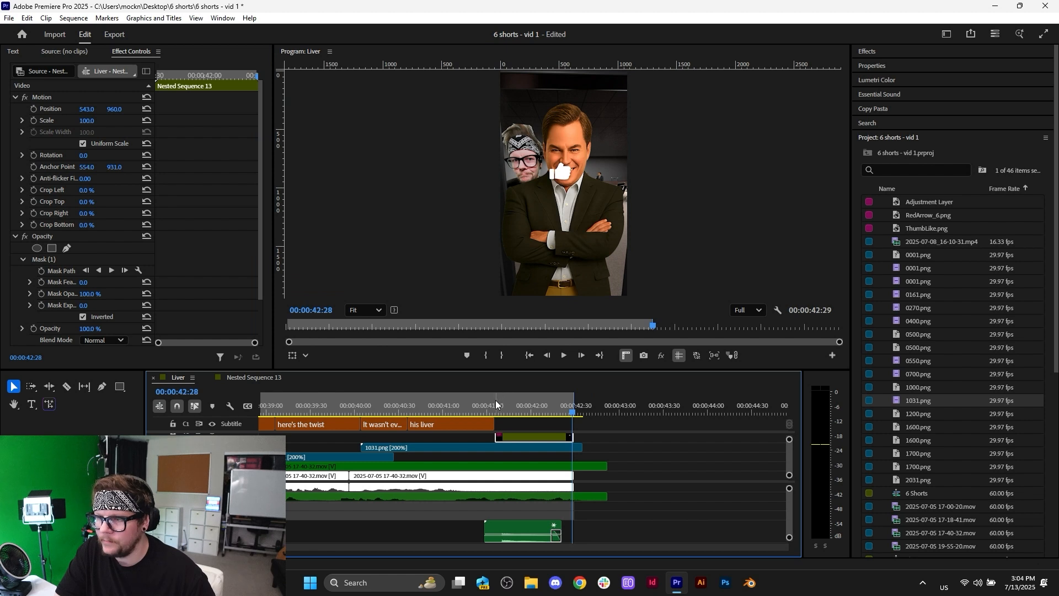
pyautogui.scroll(8, 574, 414)
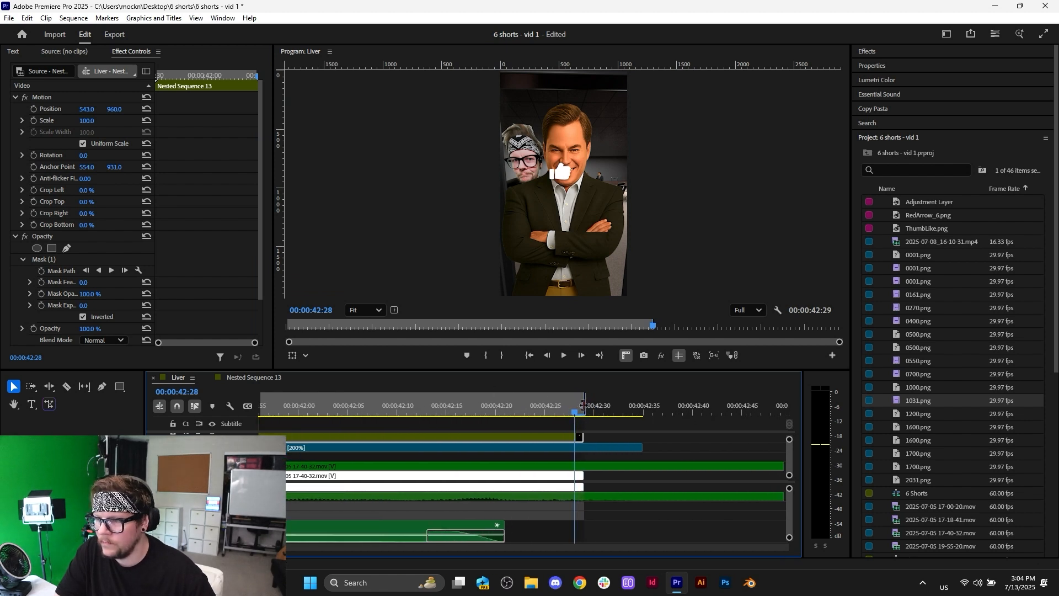
pyautogui.scroll(-12, 583, 409)
pyautogui.click(506, 414)
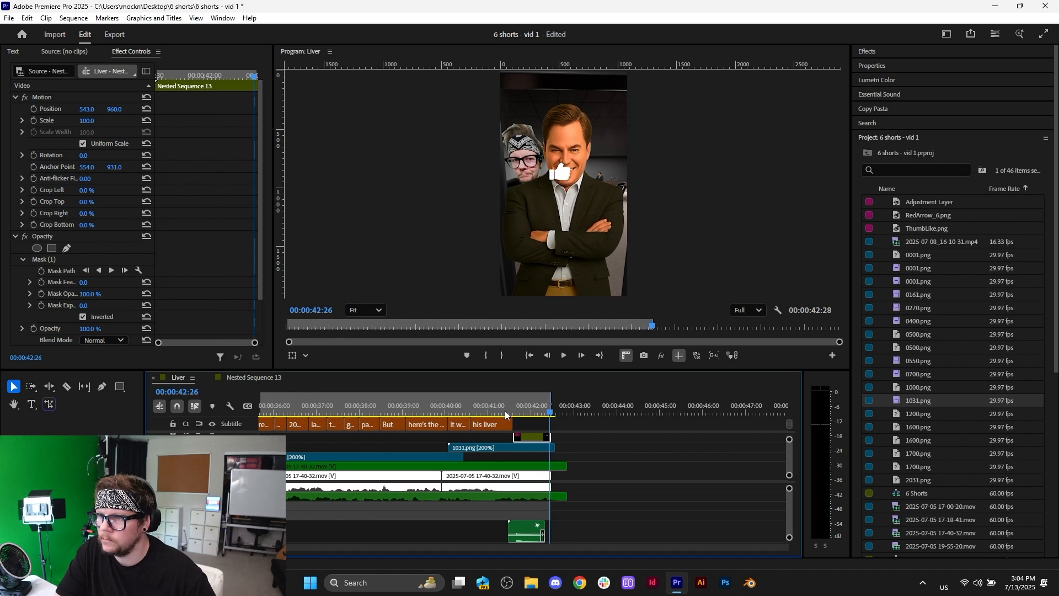
pyautogui.scroll(8, 572, 429)
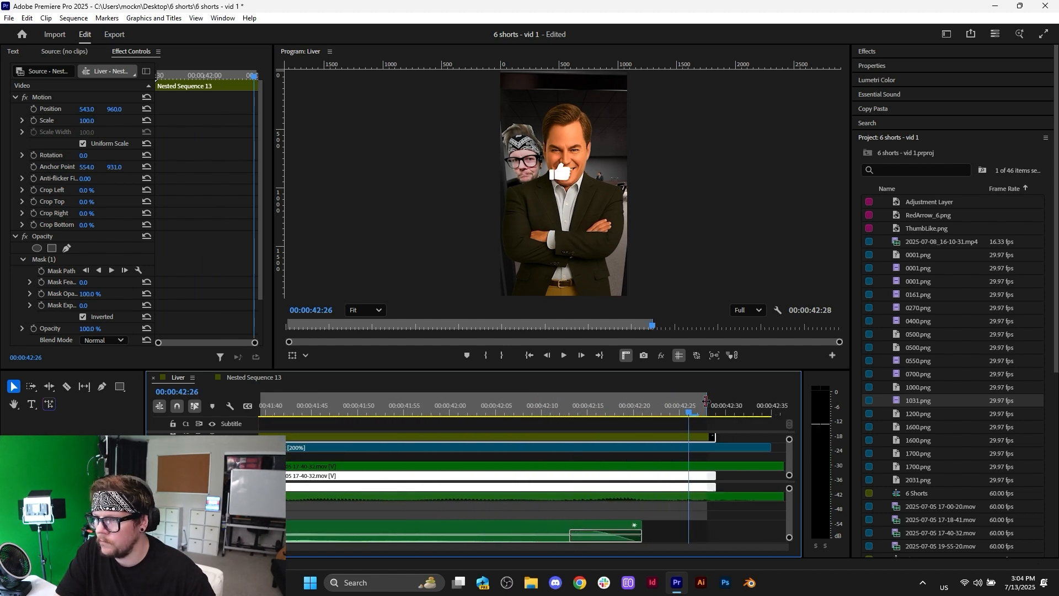
pyautogui.moveTo(708, 401); pyautogui.dragTo(689, 414)
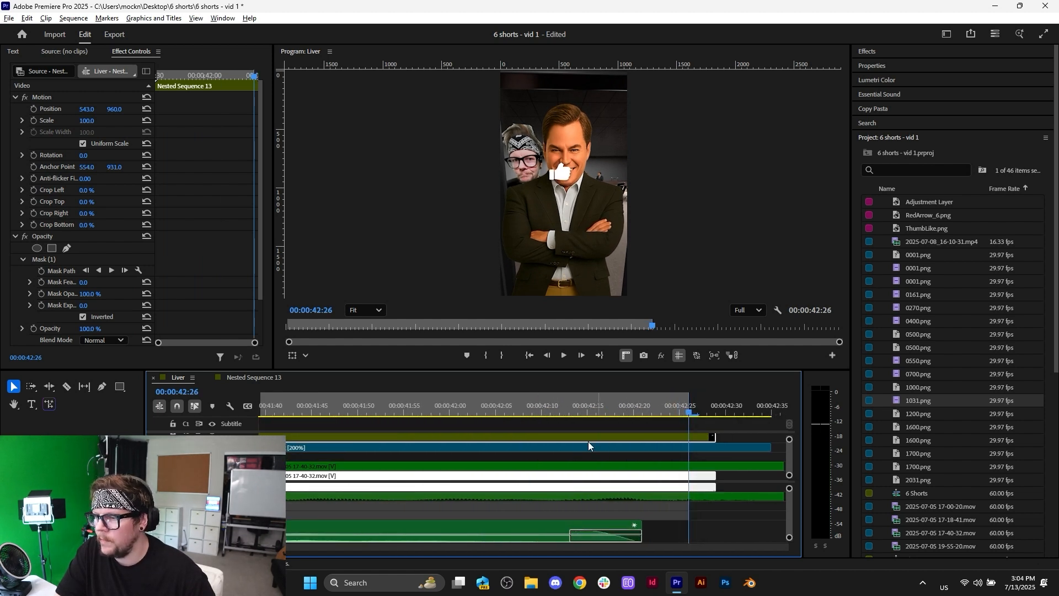
# - Play back the short's ending, from the "his liver" line through the thumbs-up, to check the new end
pyautogui.scroll(-8, 586, 442)
pyautogui.click(518, 399)
pyautogui.press('space')
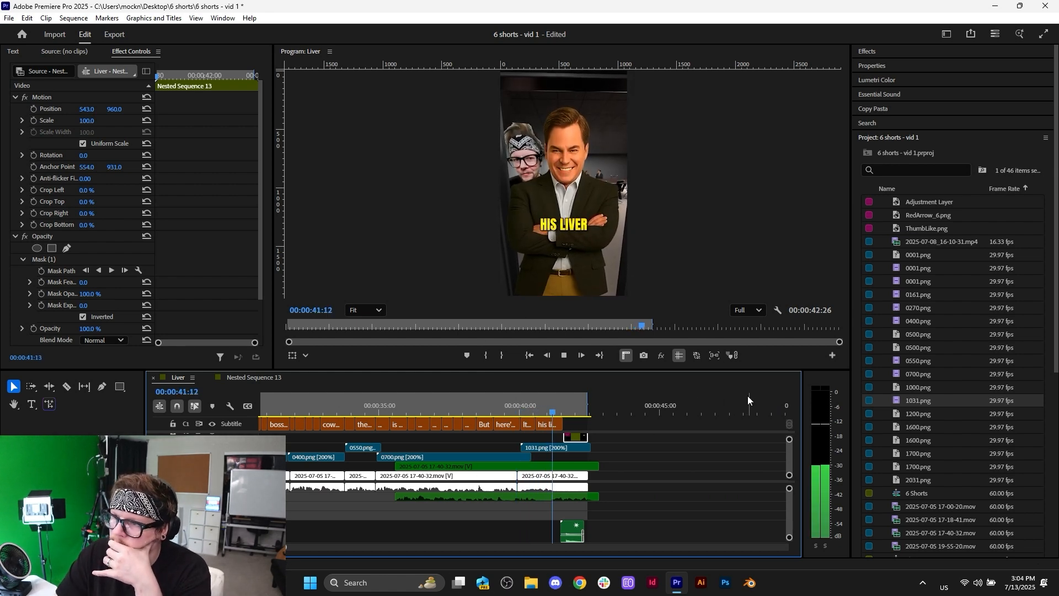
pyautogui.click(538, 402)
pyautogui.scroll(1, 563, 476)
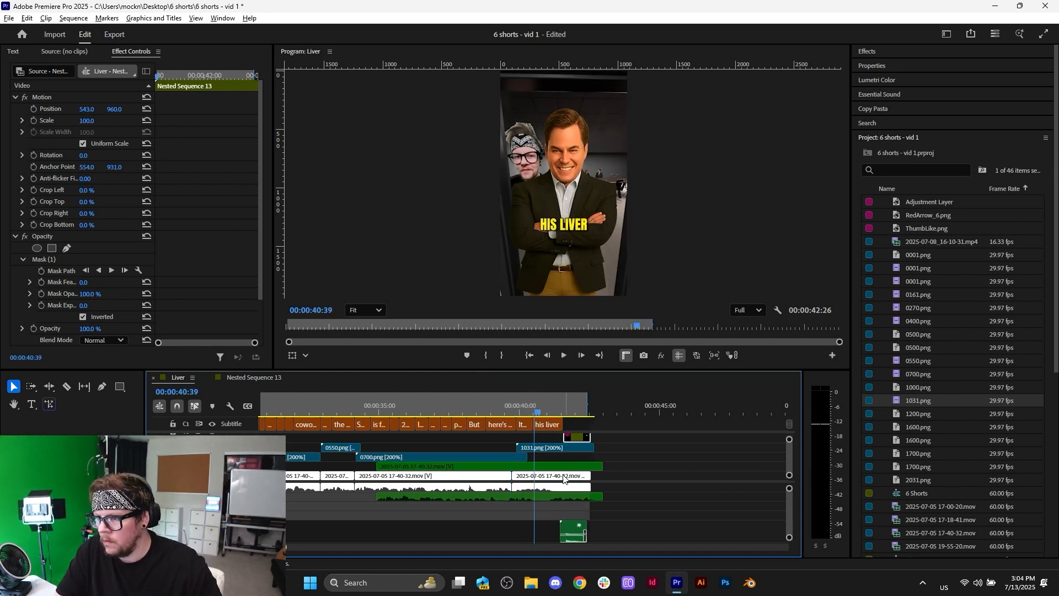
pyautogui.scroll(-3, 563, 478)
pyautogui.press('space')
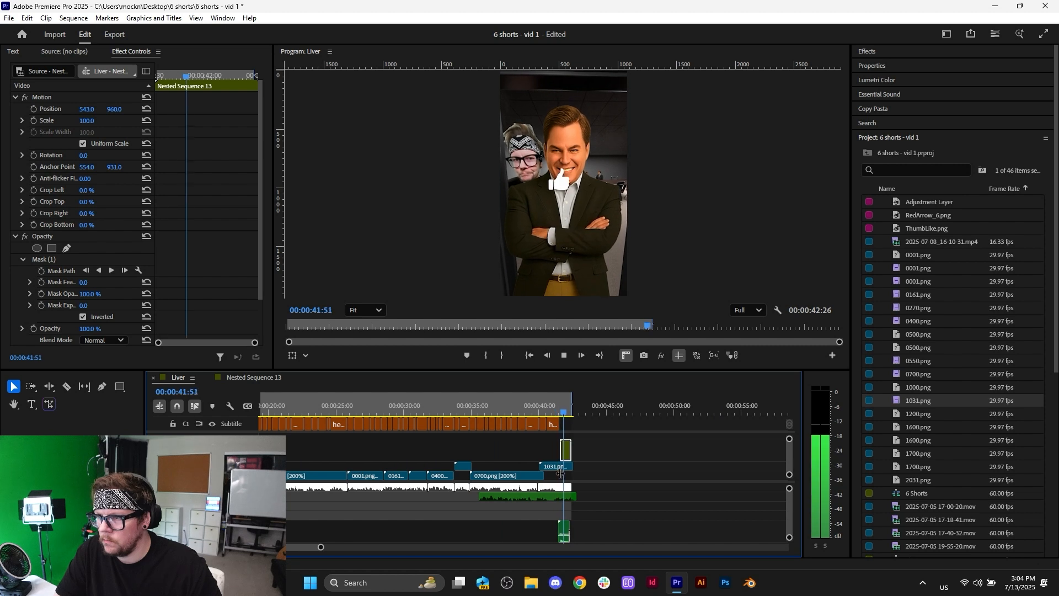
pyautogui.hotkey('alt', 'space')
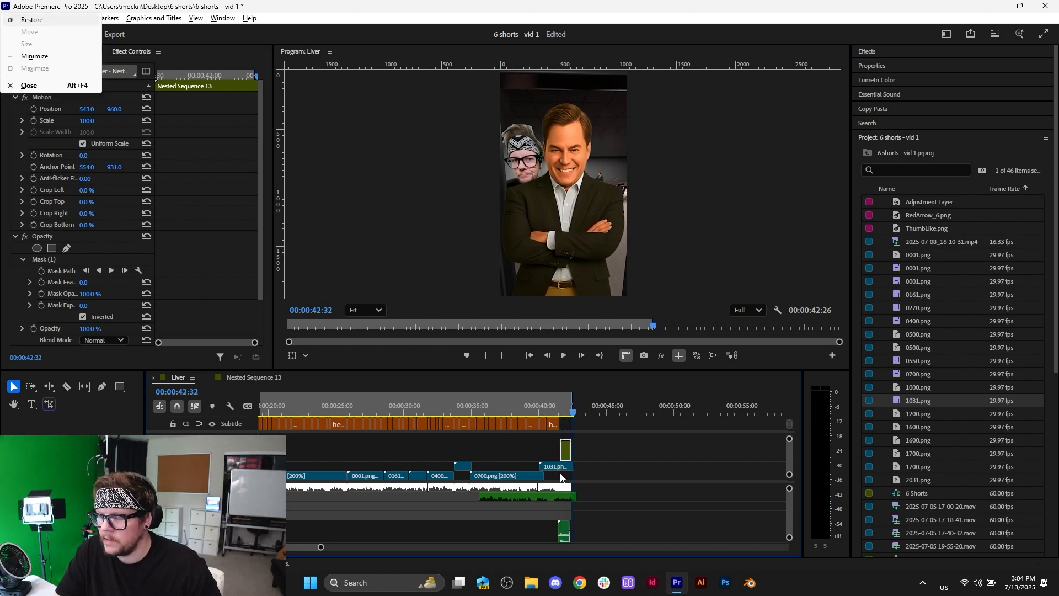
pyautogui.scroll(5, 561, 476)
# - Set the Liver sequence's in point at 00:00:19:03, where the first "this guy" shot begins
pyautogui.scroll(-8, 524, 494)
pyautogui.click(325, 396)
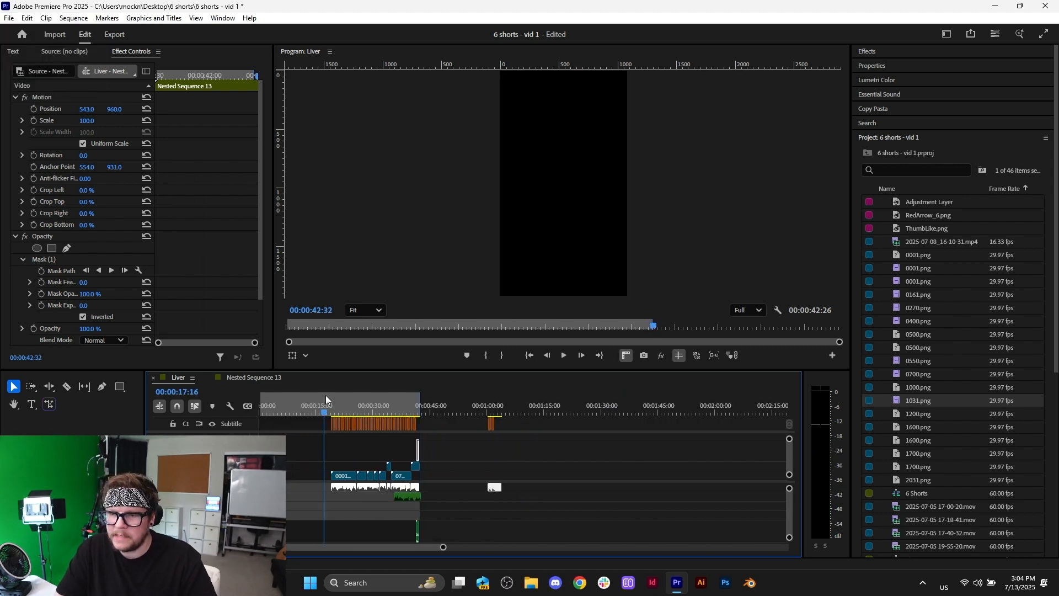
pyautogui.click(331, 397)
pyautogui.click(486, 355)
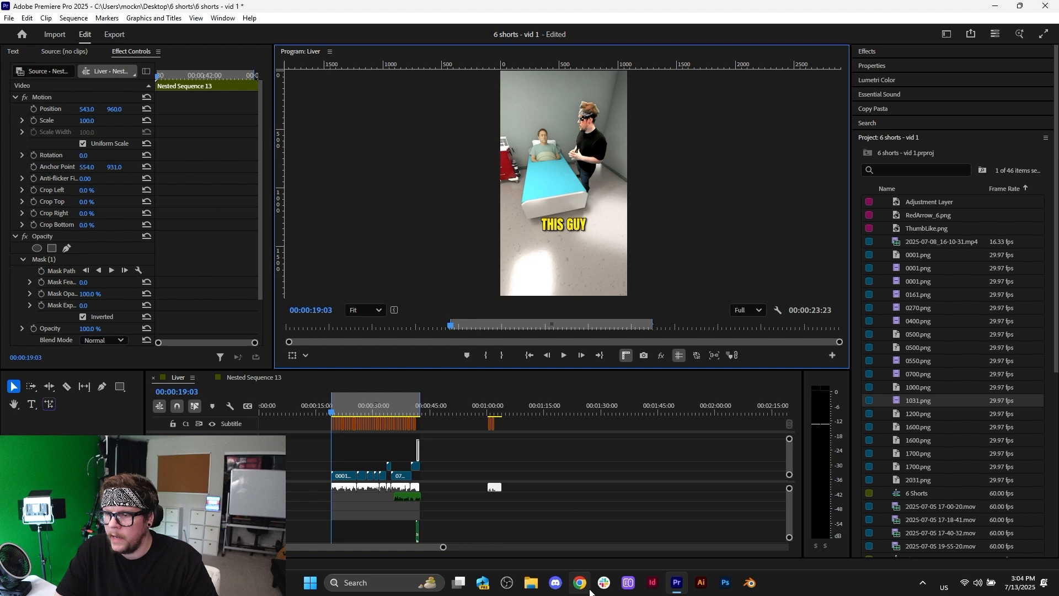
# - Bring the ES_Spectre in the Leaves music file from File Explorer into empty timeline space after the edit, on the ding's audio track, and select it
pyautogui.click(531, 588)
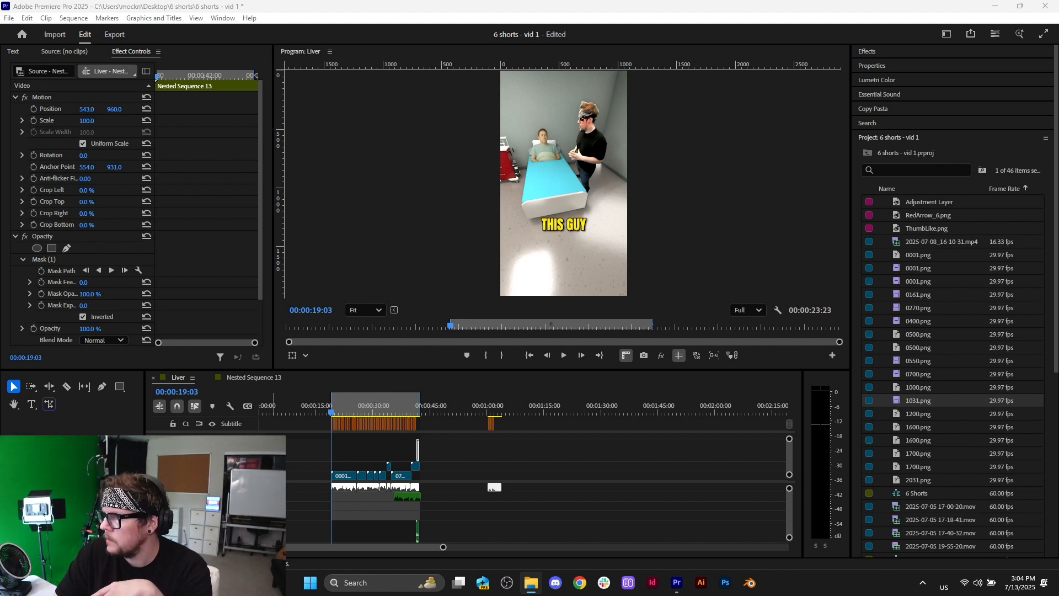
pyautogui.moveTo(540, 512); pyautogui.dragTo(543, 529)
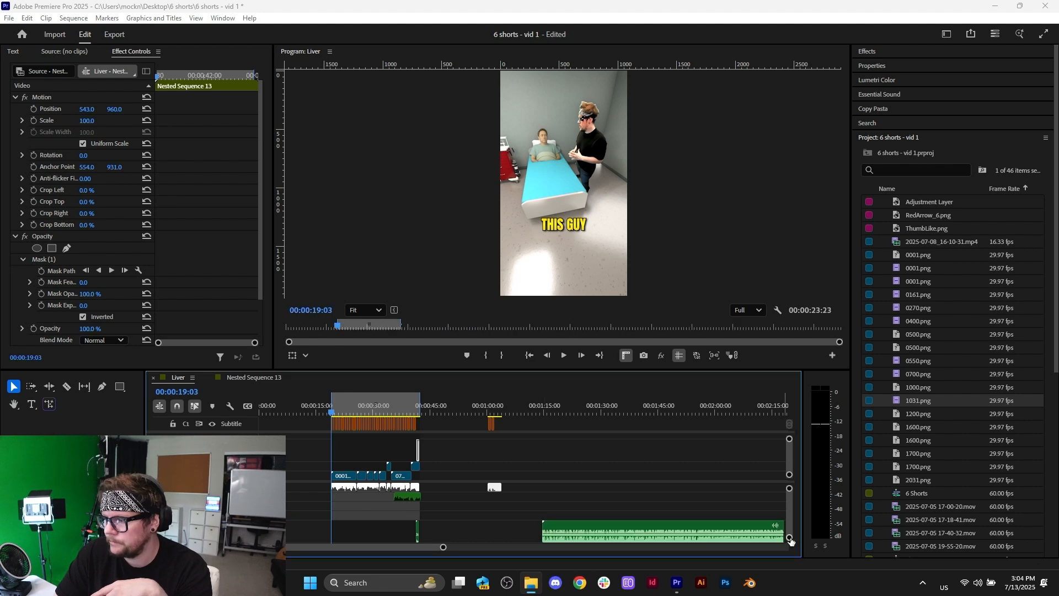
pyautogui.moveTo(790, 538); pyautogui.dragTo(790, 532)
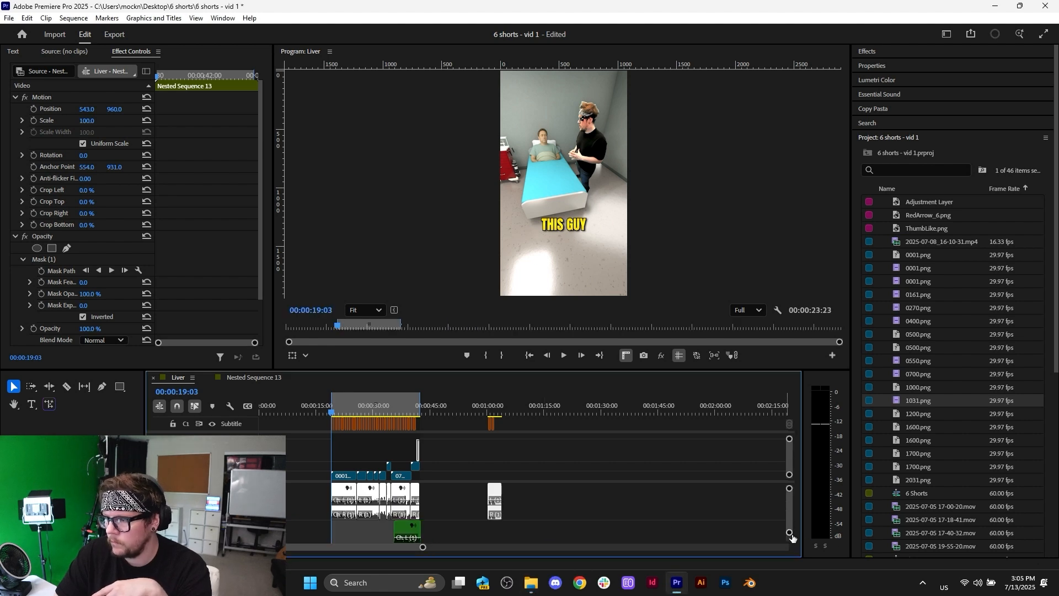
pyautogui.moveTo(790, 534); pyautogui.dragTo(790, 539)
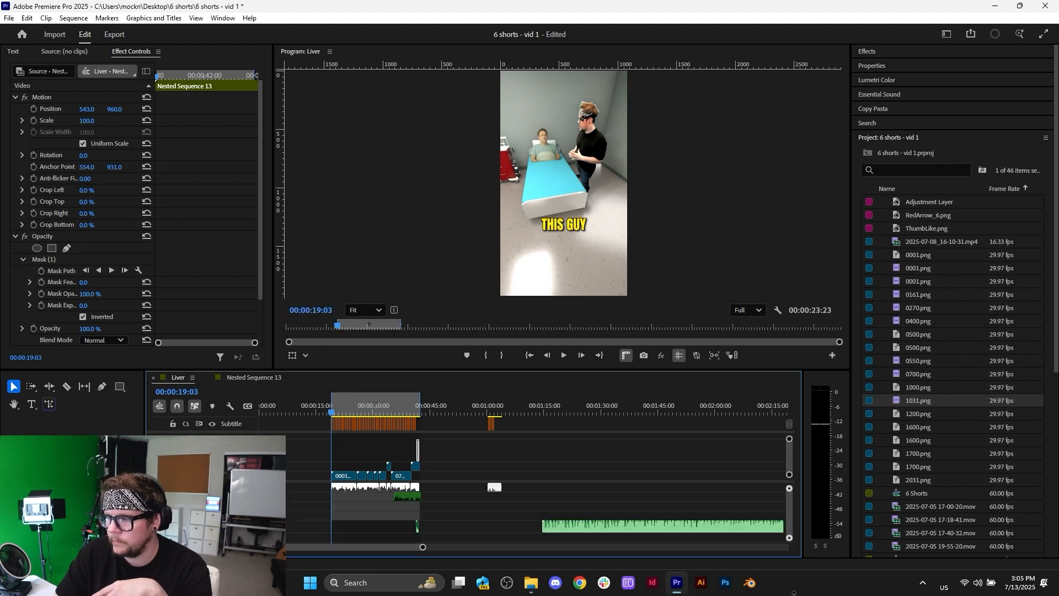
pyautogui.click(633, 526)
# - Move the ding sound effect under the thumbs-up clip straight up to the audio track above
pyautogui.scroll(4, 432, 526)
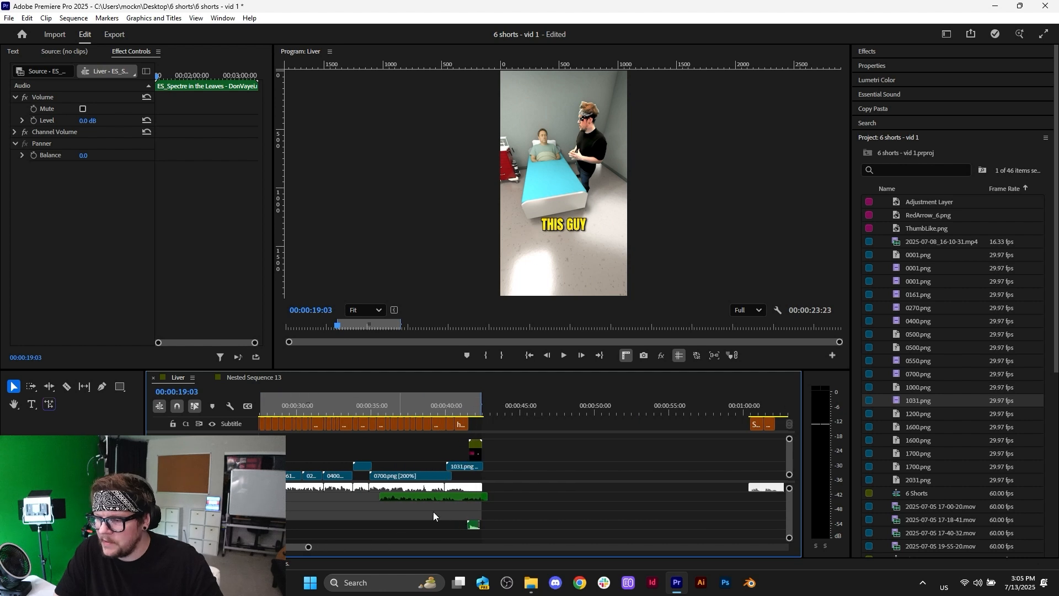
pyautogui.click(473, 524)
pyautogui.scroll(5, 486, 525)
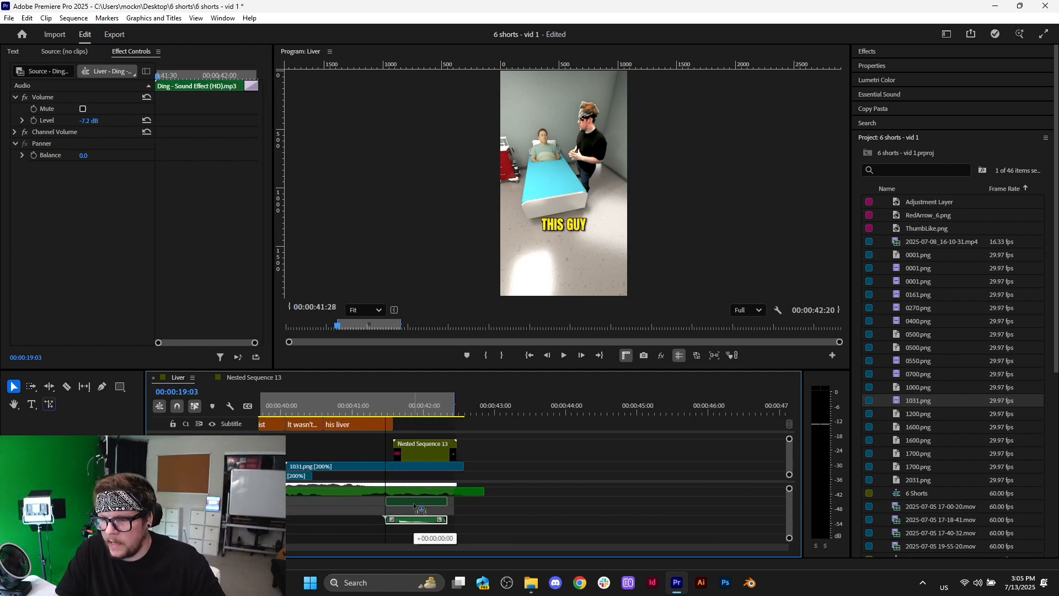
# - Move the music clip to start at 00:00:19:03 under the short's first shot, and enlarge the timeline area
pyautogui.scroll(-8, 417, 513)
pyautogui.moveTo(621, 528); pyautogui.dragTo(343, 528)
pyautogui.scroll(5, 349, 505)
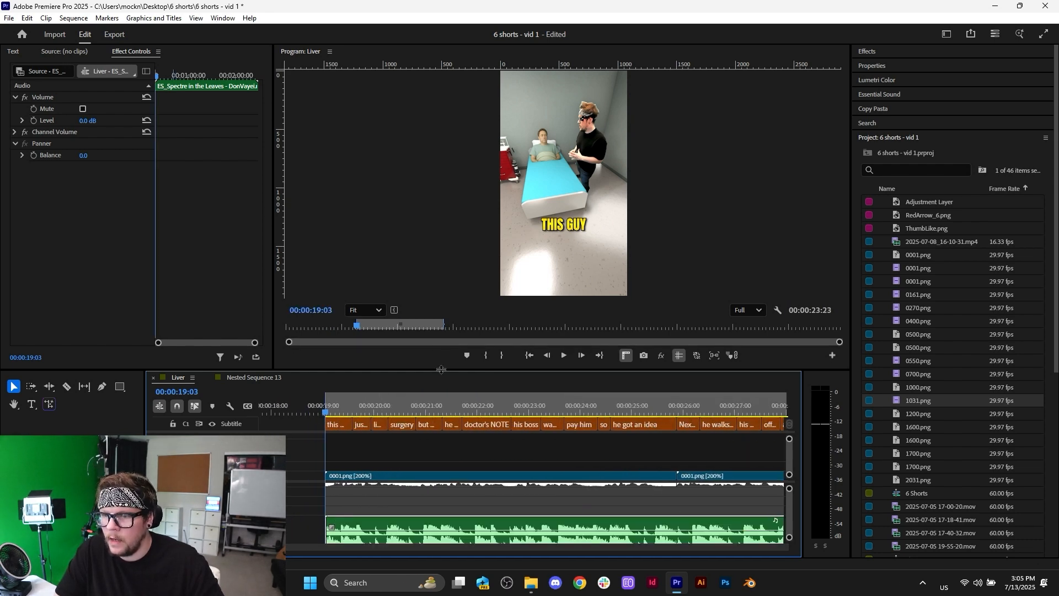
pyautogui.moveTo(441, 370); pyautogui.dragTo(441, 298)
pyautogui.scroll(3, 366, 508)
pyautogui.scroll(-2, 365, 508)
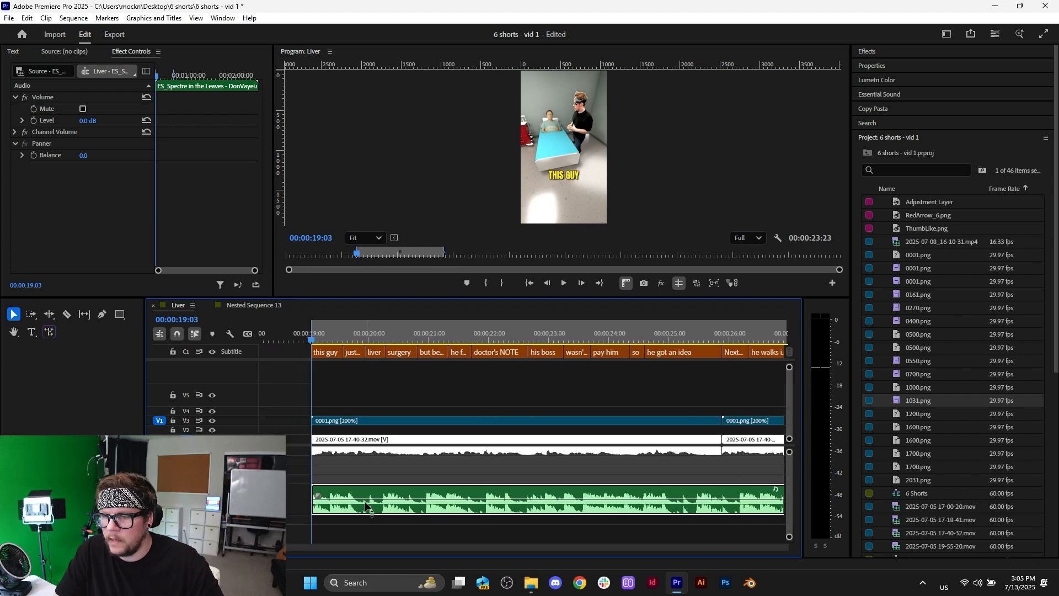
# - Lower the music clip's volume to -14 dB and play the opening of the short to judge the mix
pyautogui.moveTo(367, 502); pyautogui.dragTo(363, 511)
pyautogui.press('space')
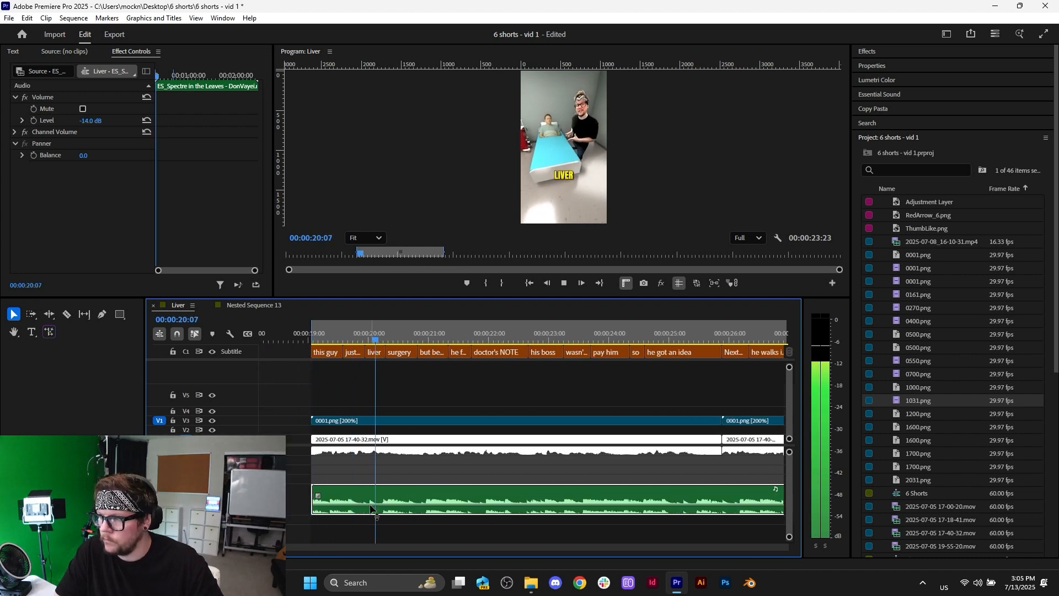
pyautogui.press('space')
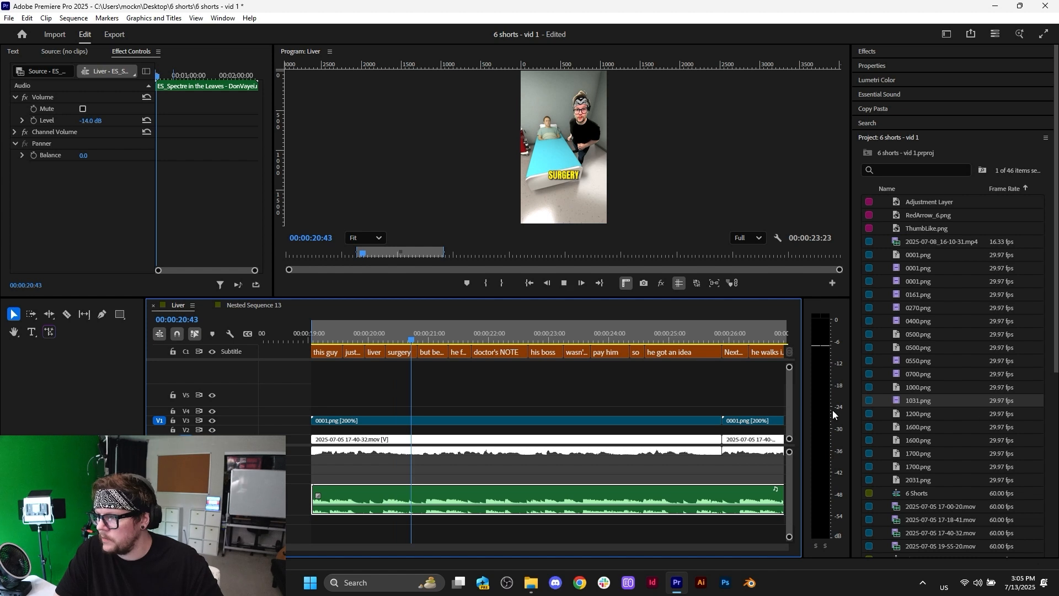
pyautogui.press('space')
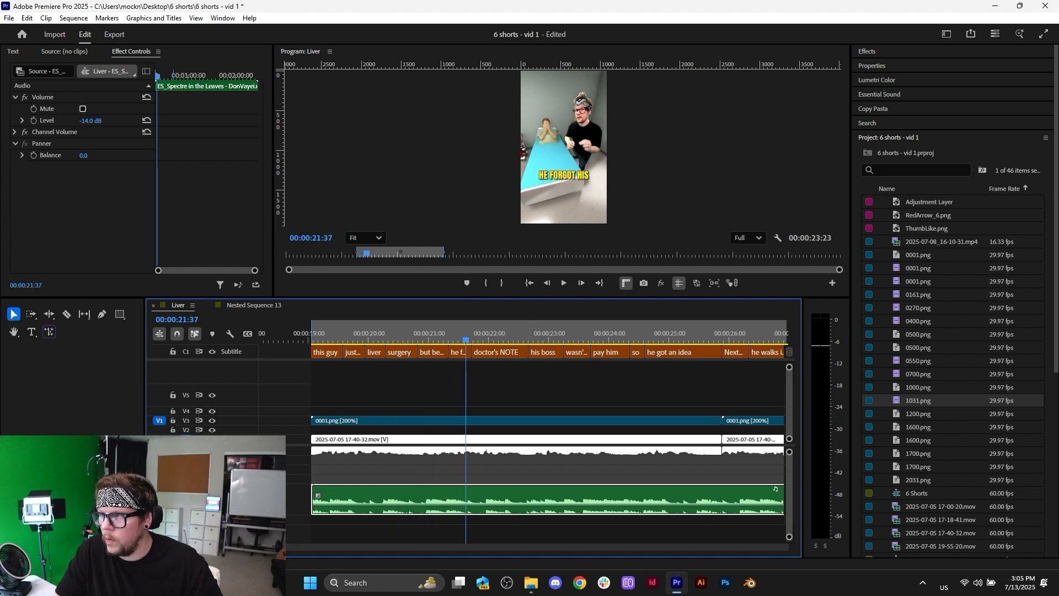
# - Set the music clip's volume to -27.2 dB in its properties and play on to hear it under the dialogue
pyautogui.click(871, 66)
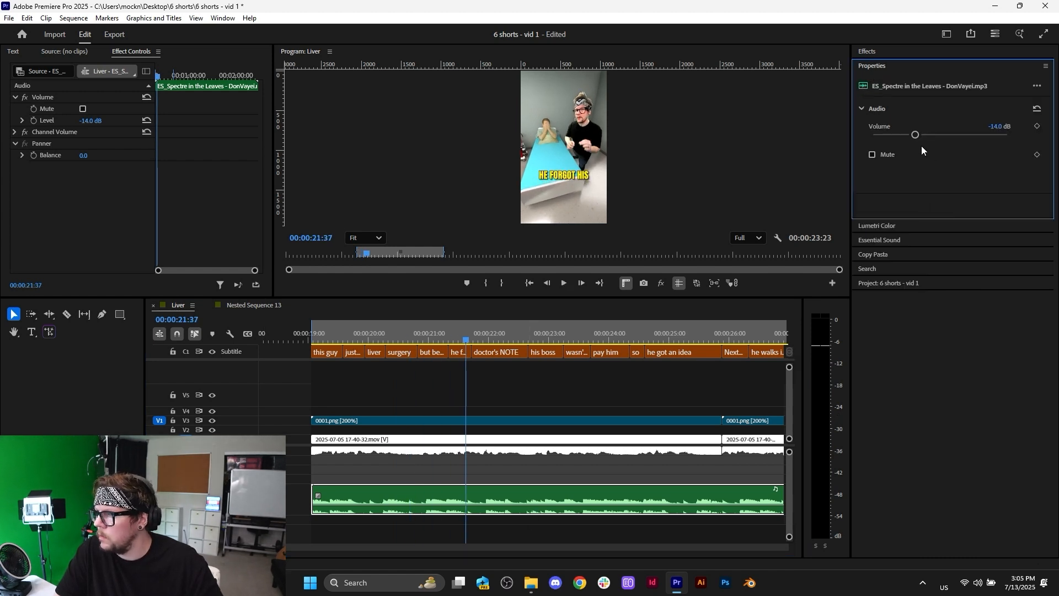
pyautogui.moveTo(913, 134); pyautogui.dragTo(893, 134)
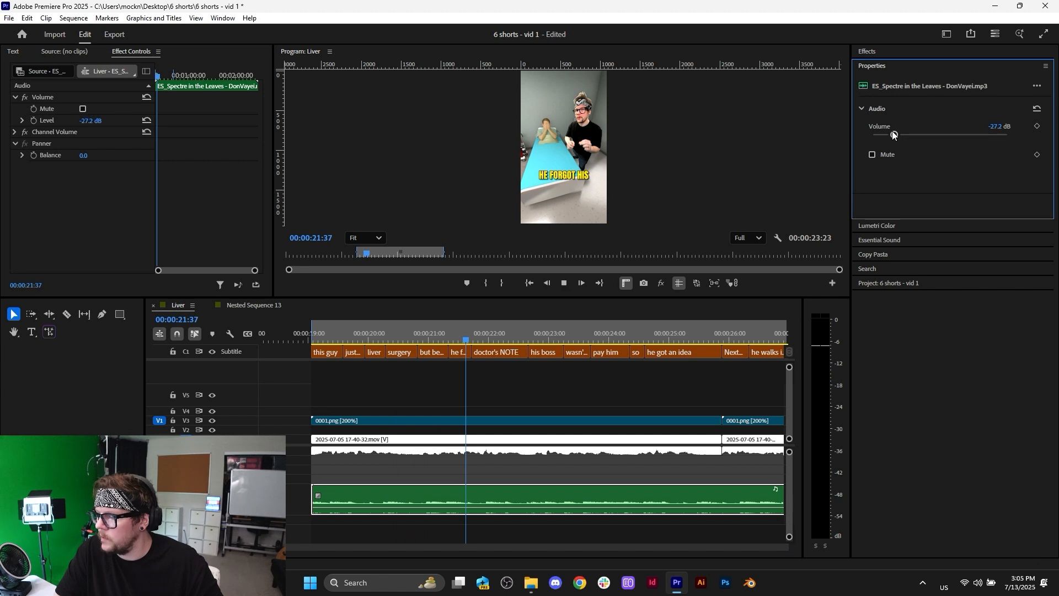
pyautogui.press('space')
pyautogui.press('space')
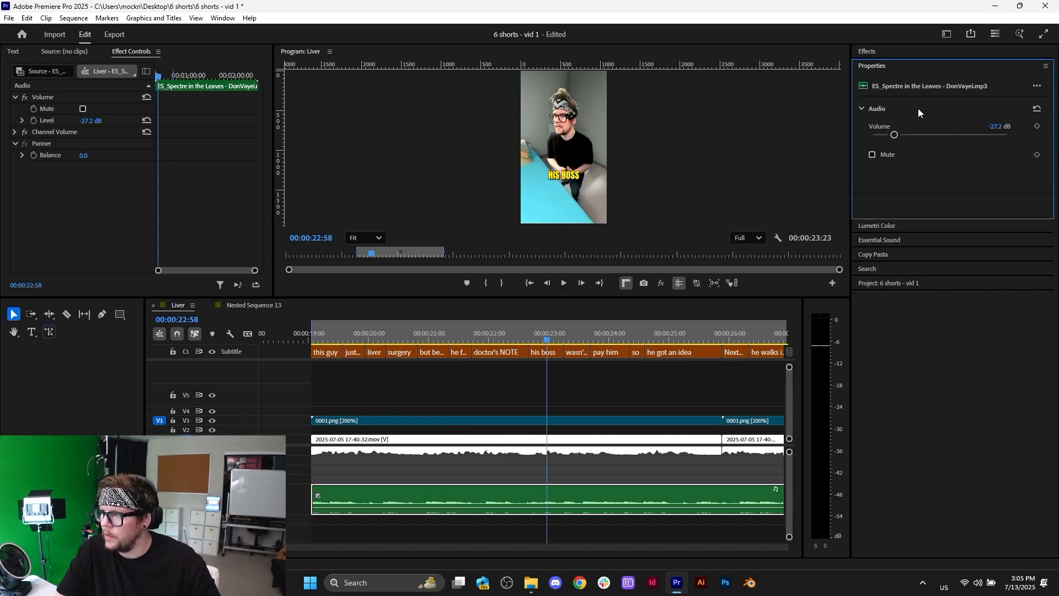
pyautogui.press('space')
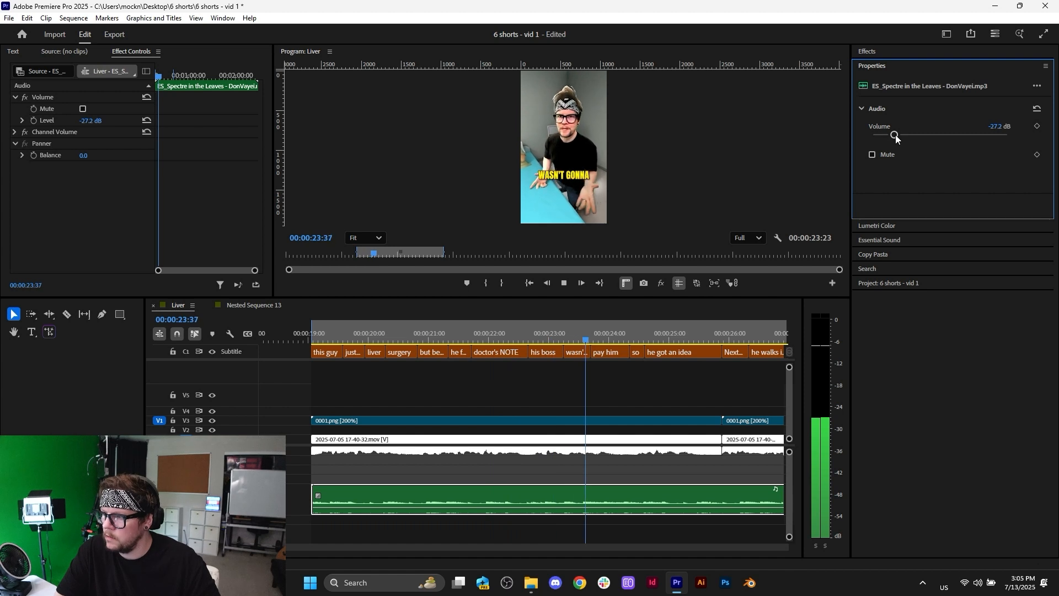
pyautogui.press('space')
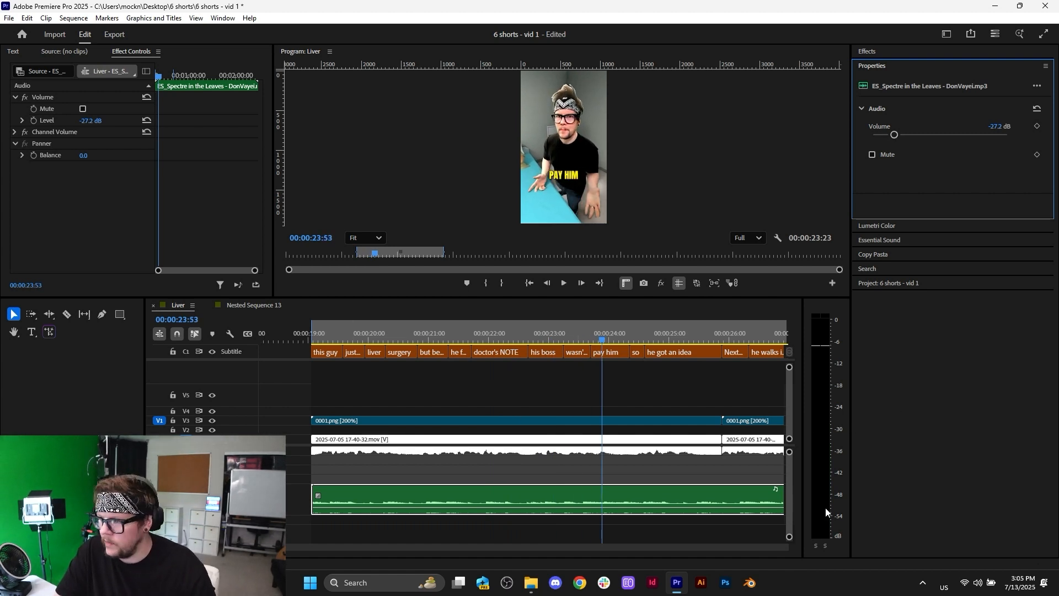
# - Play a short stretch around the "pay him" caption to check the music's loudness against the dialogue
pyautogui.click(789, 470)
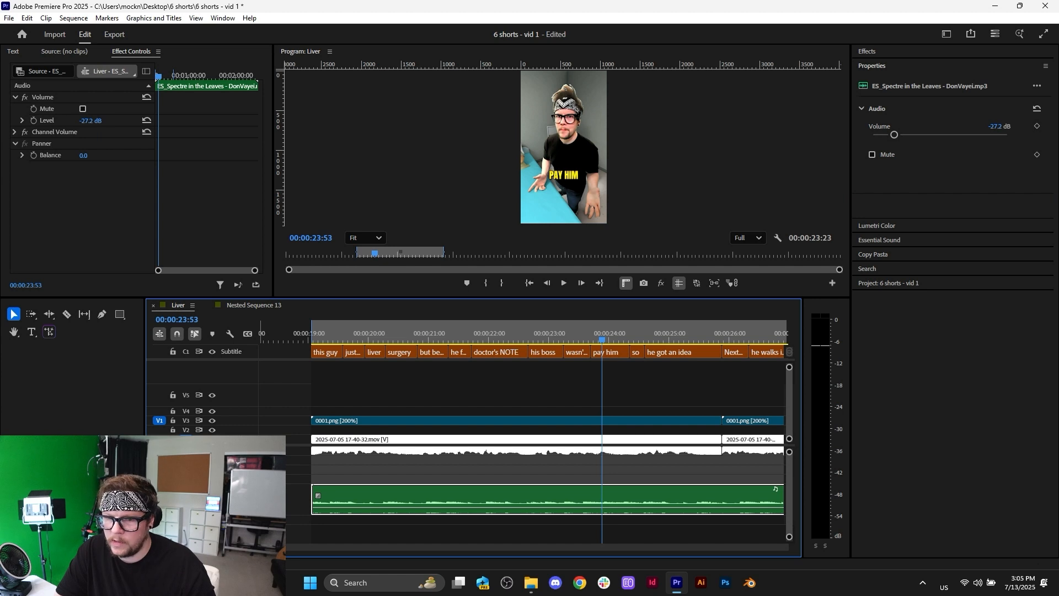
pyautogui.scroll(-3, 337, 467)
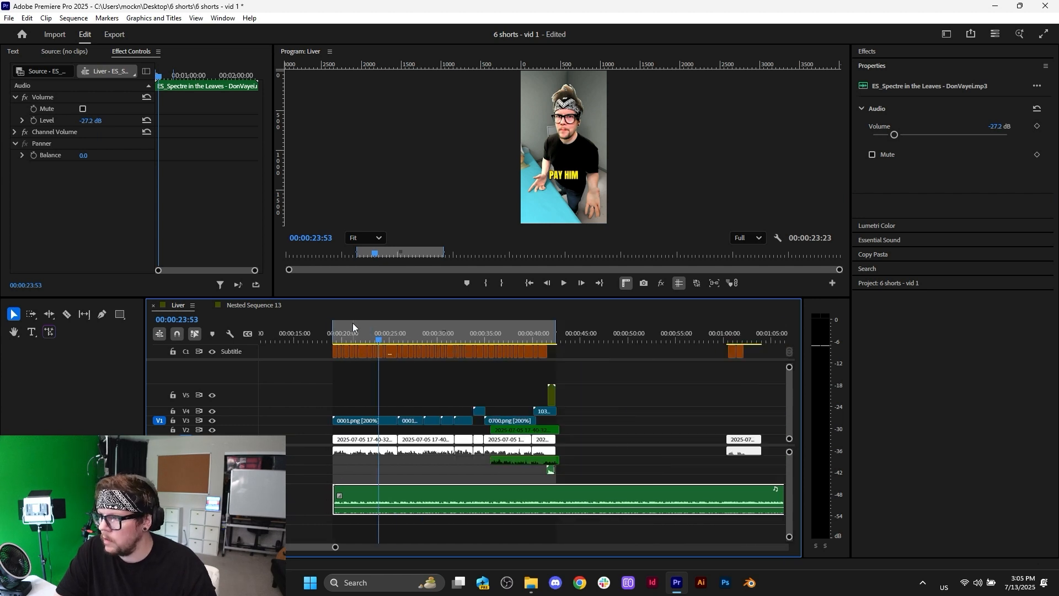
pyautogui.click(532, 284)
pyautogui.press('space')
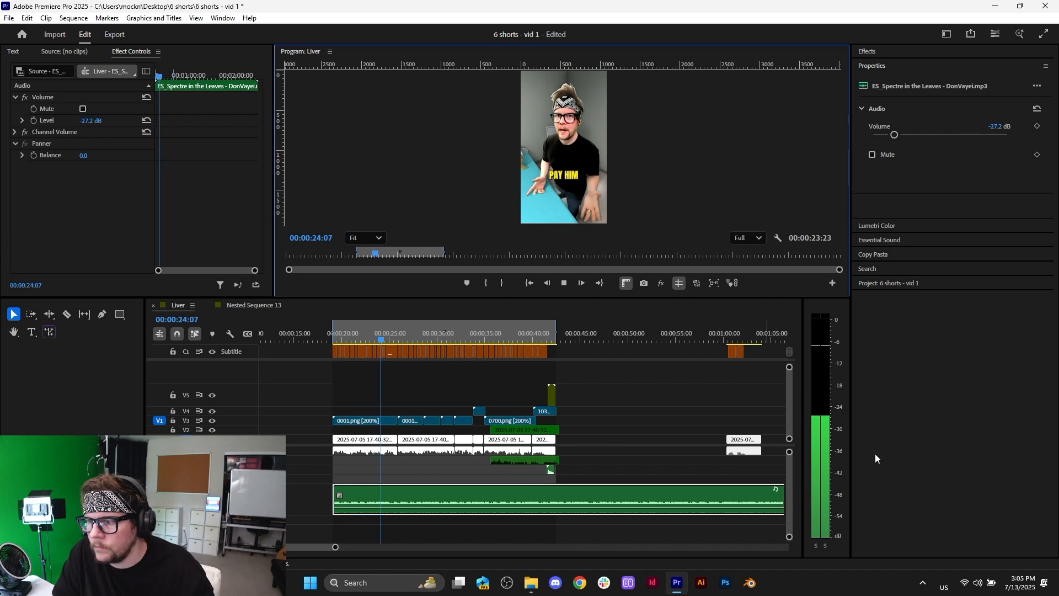
pyautogui.press('space')
# - Reduce the music track's height and enlarge the dialogue audio track so both channel waveforms show clearly
pyautogui.moveTo(790, 452); pyautogui.dragTo(789, 441)
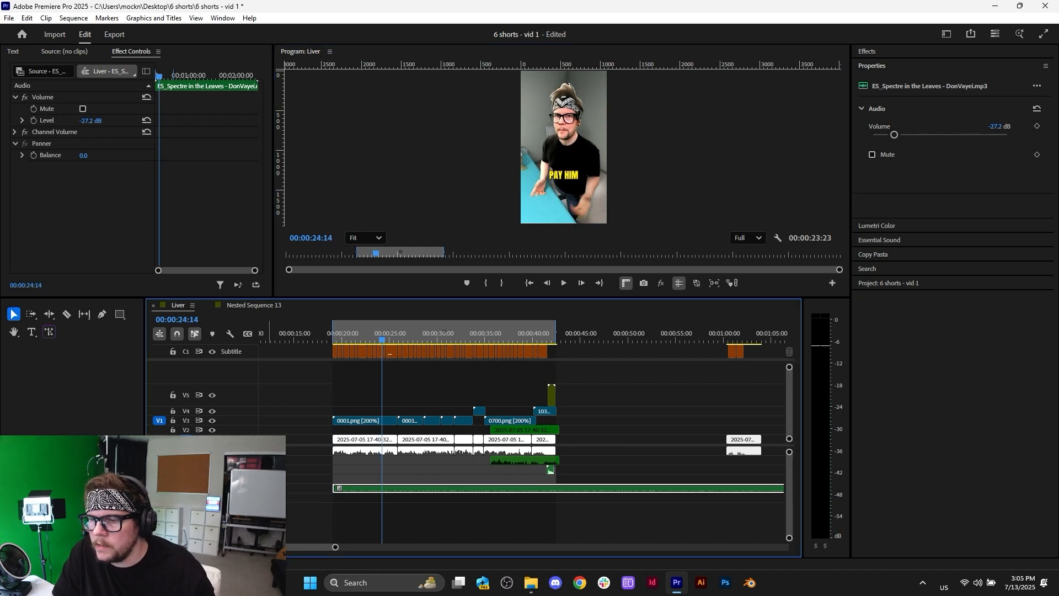
pyautogui.scroll(2, 232, 451)
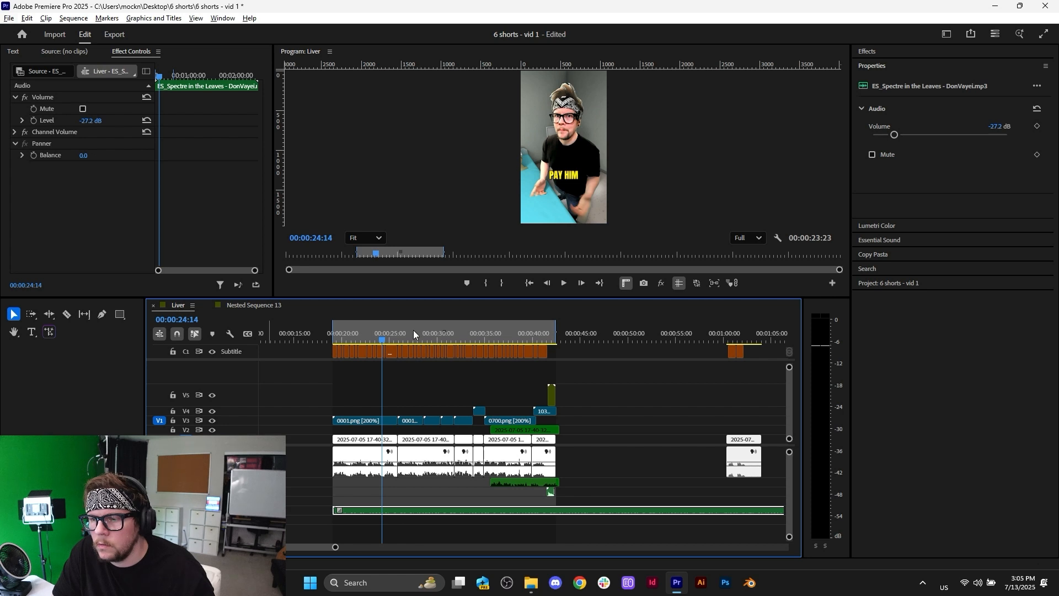
pyautogui.moveTo(650, 459); pyautogui.dragTo(351, 468)
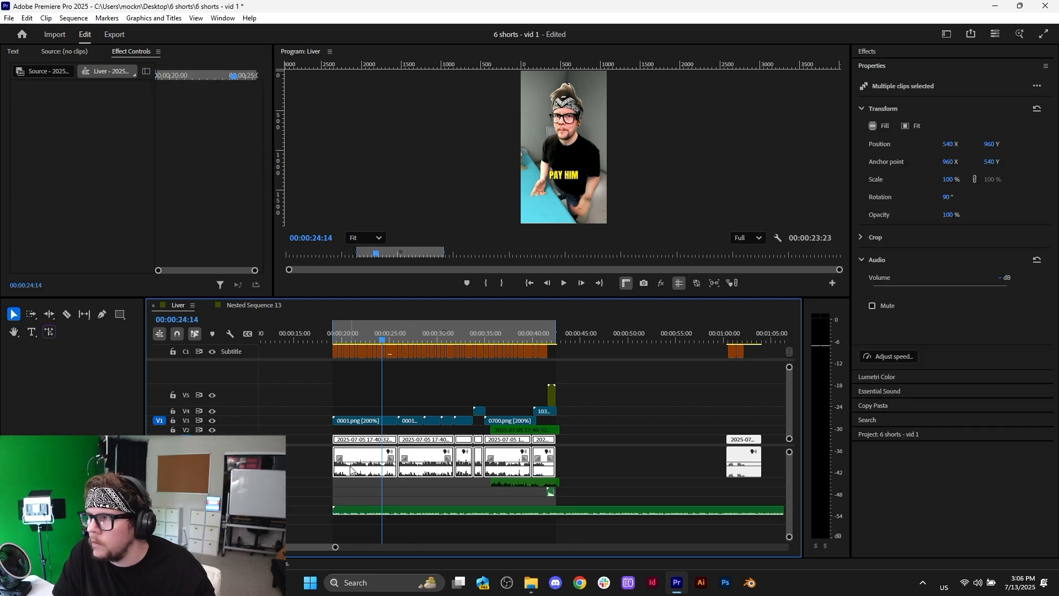
pyautogui.scroll(2, 232, 463)
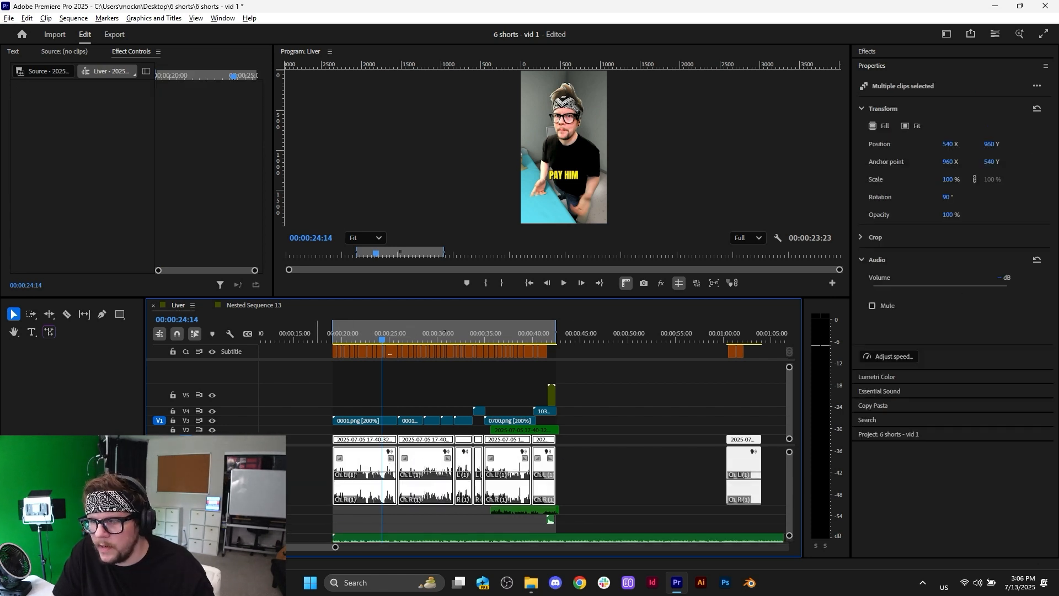
pyautogui.scroll(6, 431, 489)
pyautogui.scroll(-4, 458, 506)
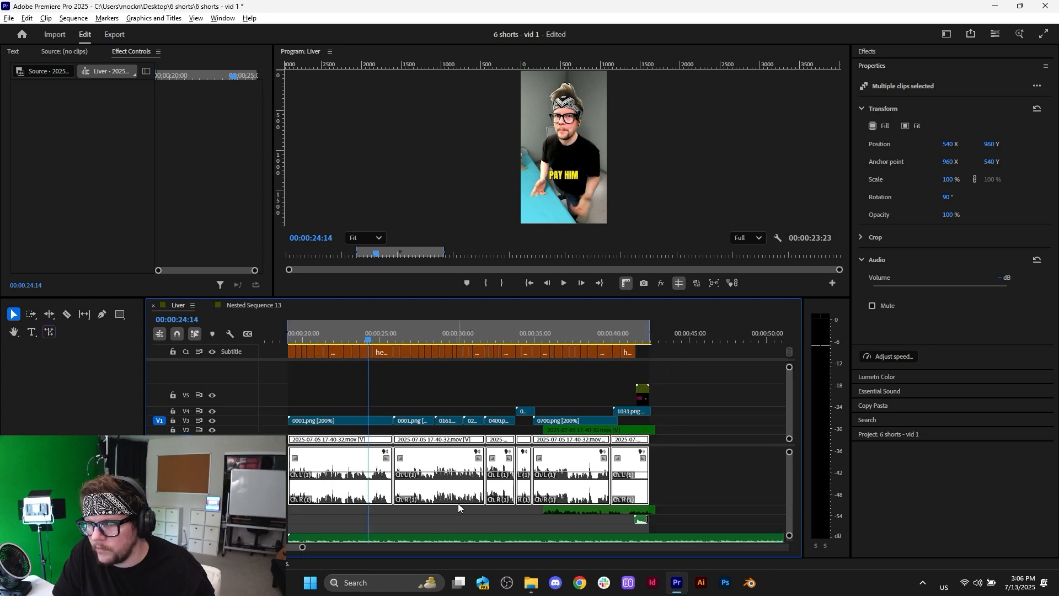
# - Select the main dialogue clips one by one along the edit to check each clip's volume setting
pyautogui.click(724, 475)
pyautogui.scroll(3, 604, 486)
pyautogui.scroll(3, 604, 488)
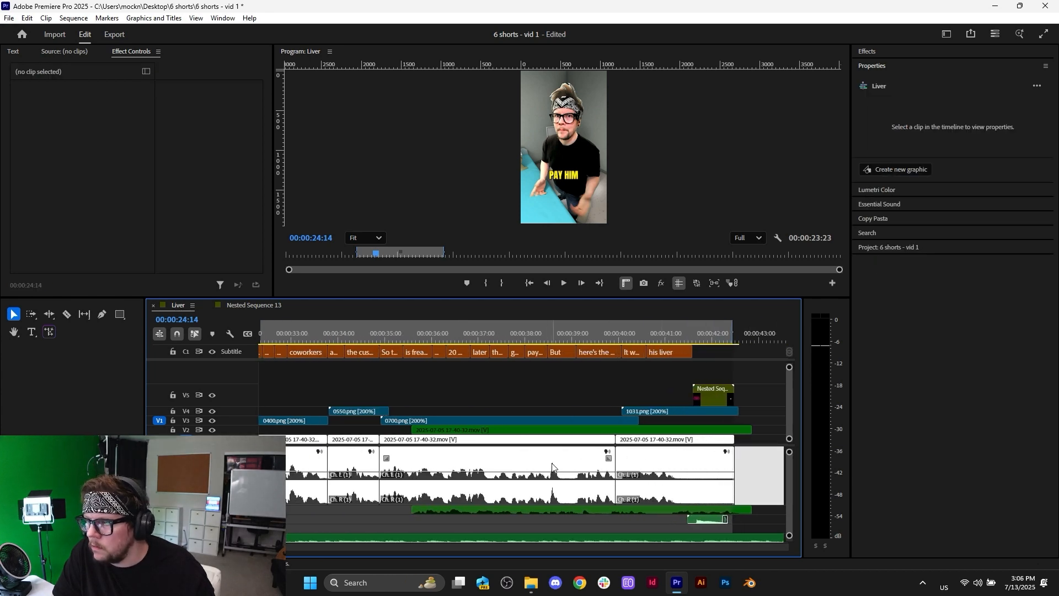
pyautogui.scroll(-4, 552, 466)
pyautogui.scroll(2, 481, 477)
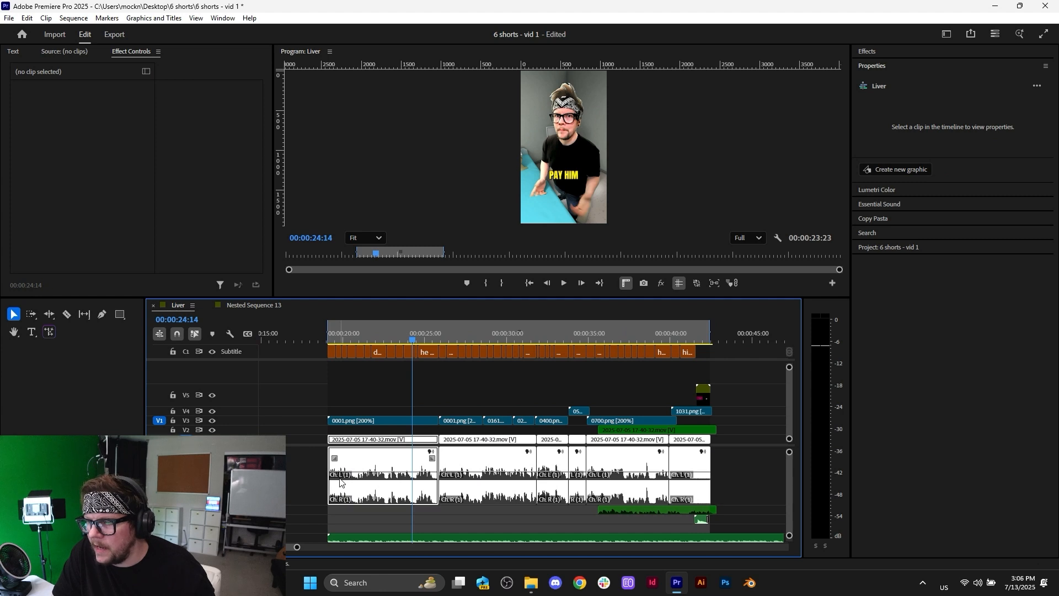
pyautogui.click(340, 483)
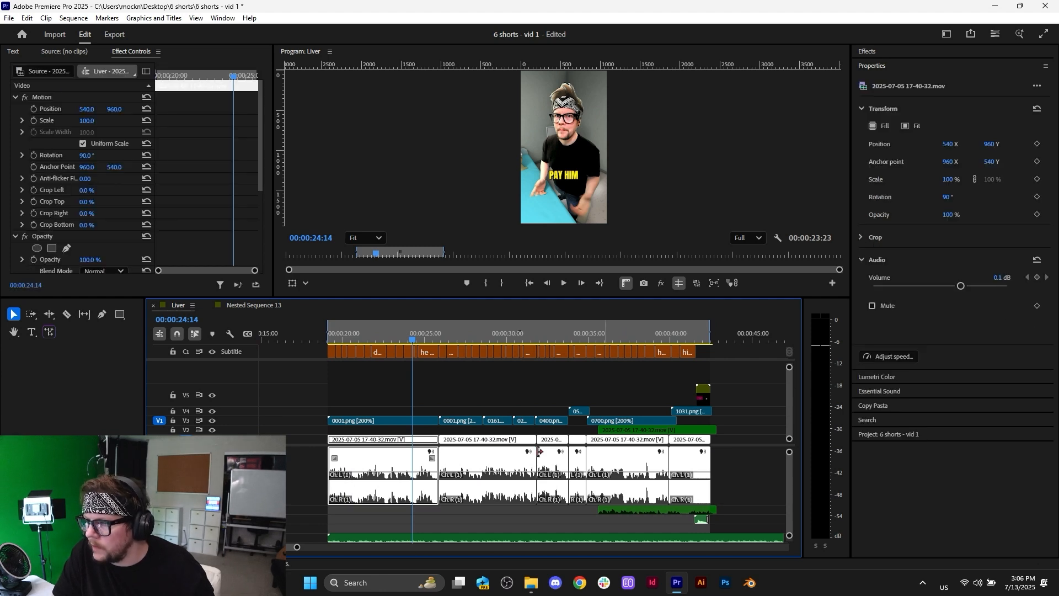
pyautogui.click(482, 493)
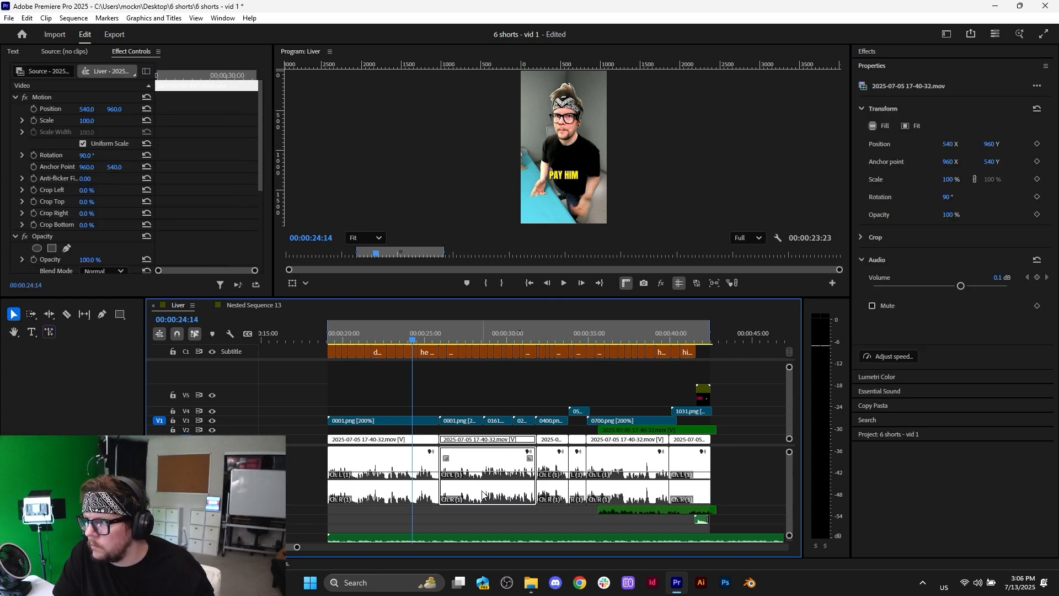
pyautogui.click(556, 491)
pyautogui.click(582, 493)
pyautogui.click(642, 491)
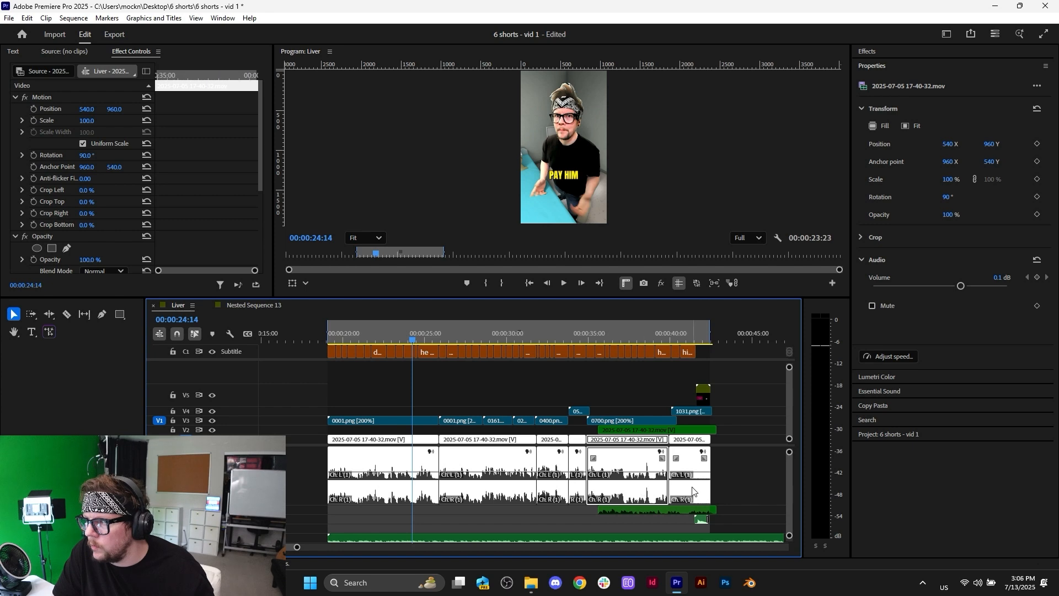
pyautogui.click(693, 491)
# - Examine the dialogue waveforms around the cuts and check the clips from the first shots to the 0550.png section
pyautogui.scroll(2, 639, 494)
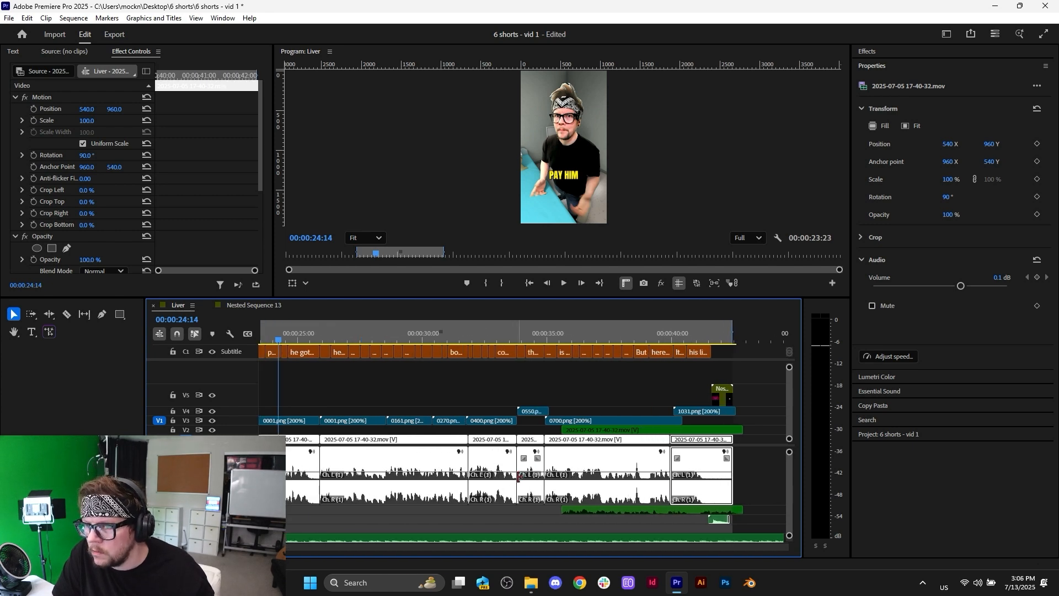
pyautogui.scroll(3, 521, 486)
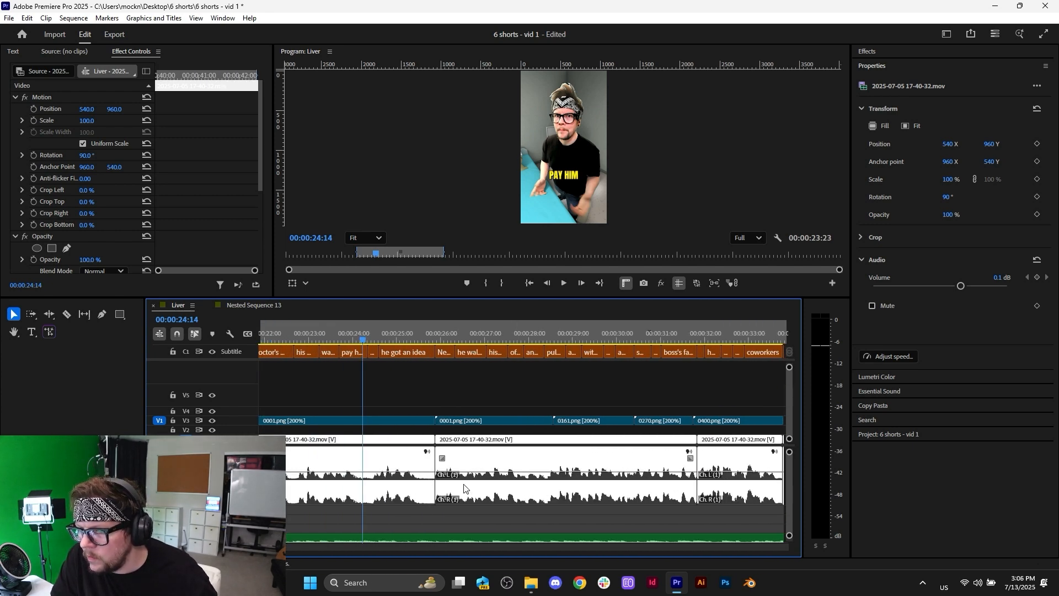
pyautogui.click(405, 516)
pyautogui.scroll(-4, 514, 515)
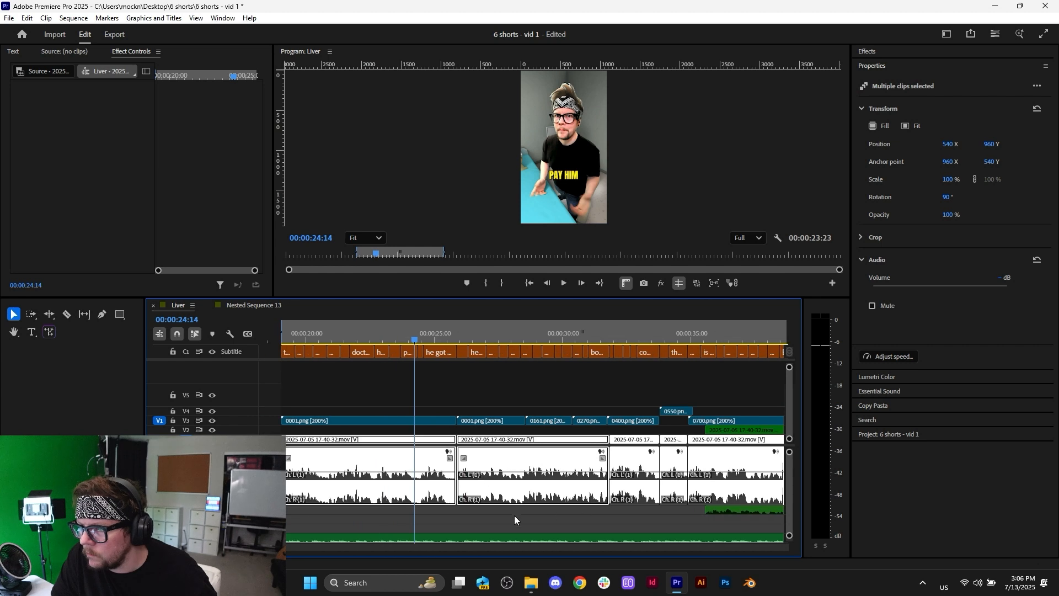
pyautogui.click(633, 497)
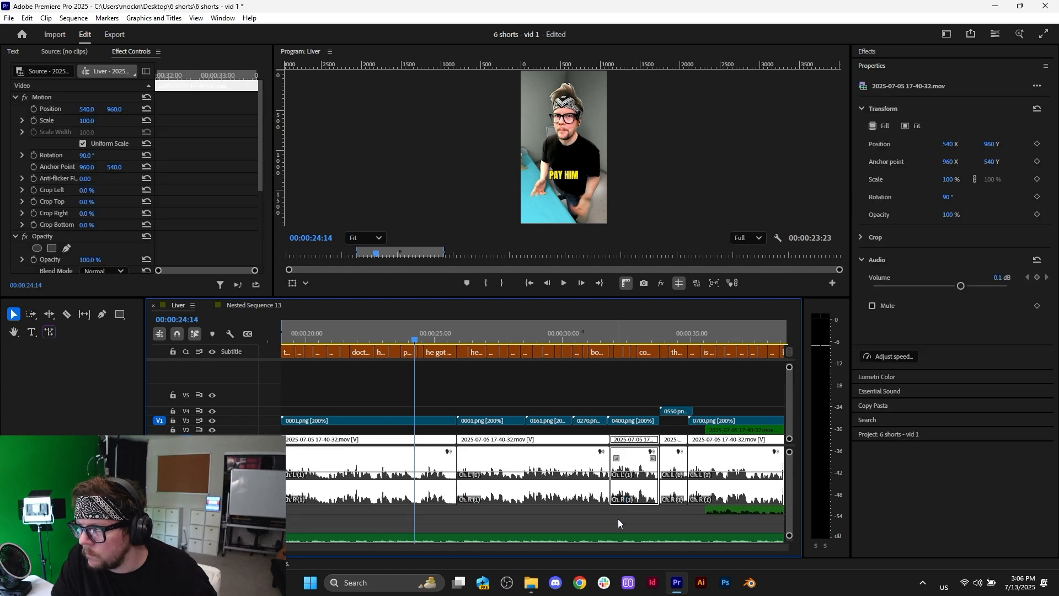
pyautogui.keyDown('shift'); pyautogui.click(596, 488); pyautogui.keyUp('shift')
pyautogui.moveTo(657, 515); pyautogui.dragTo(674, 485)
pyautogui.click(624, 516)
pyautogui.scroll(-2, 624, 515)
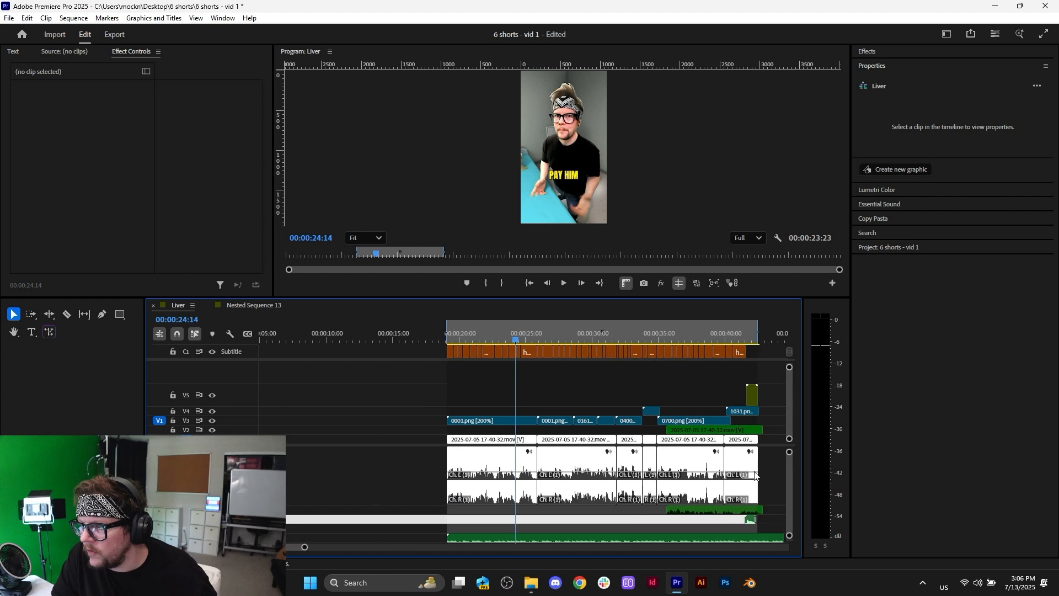
# - Select all main dialogue clips in the short and set their volume to 3 dB, accepting deletion of existing keyframes
pyautogui.moveTo(773, 457); pyautogui.dragTo(433, 489)
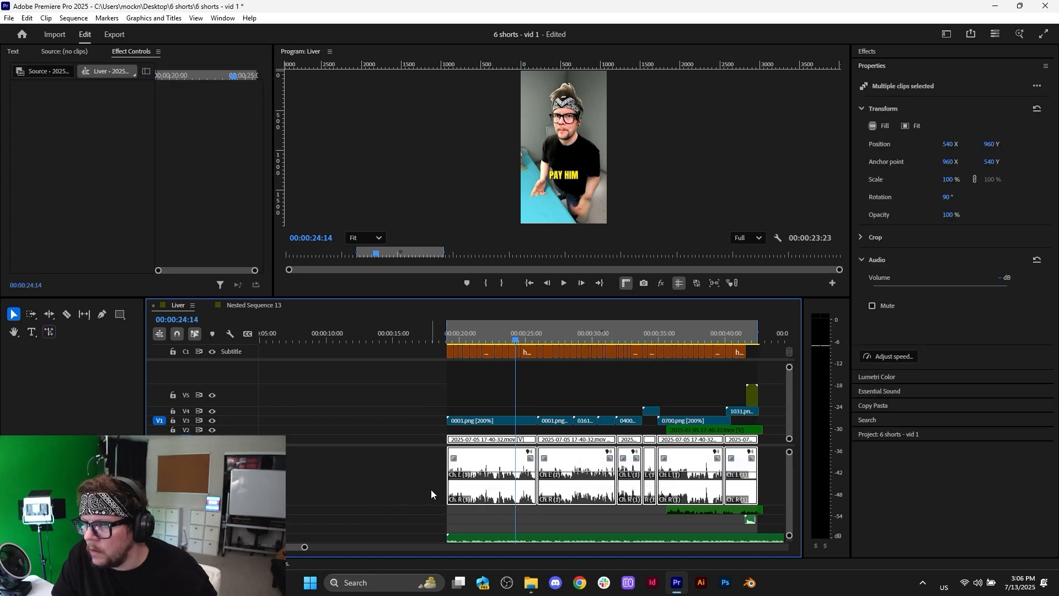
pyautogui.click(998, 277)
pyautogui.write('3.0 dB')
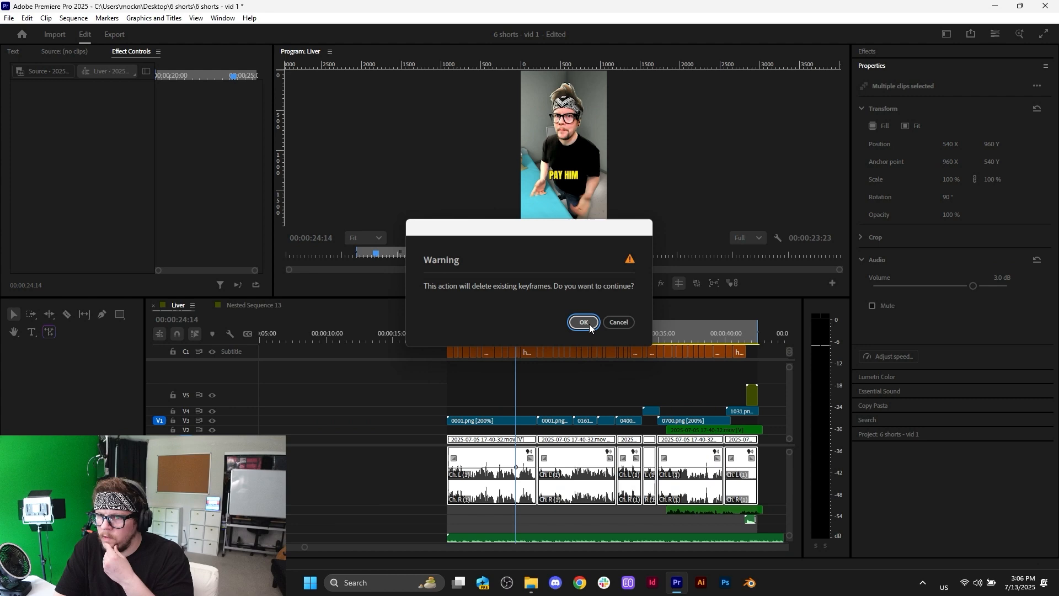
pyautogui.click(590, 324)
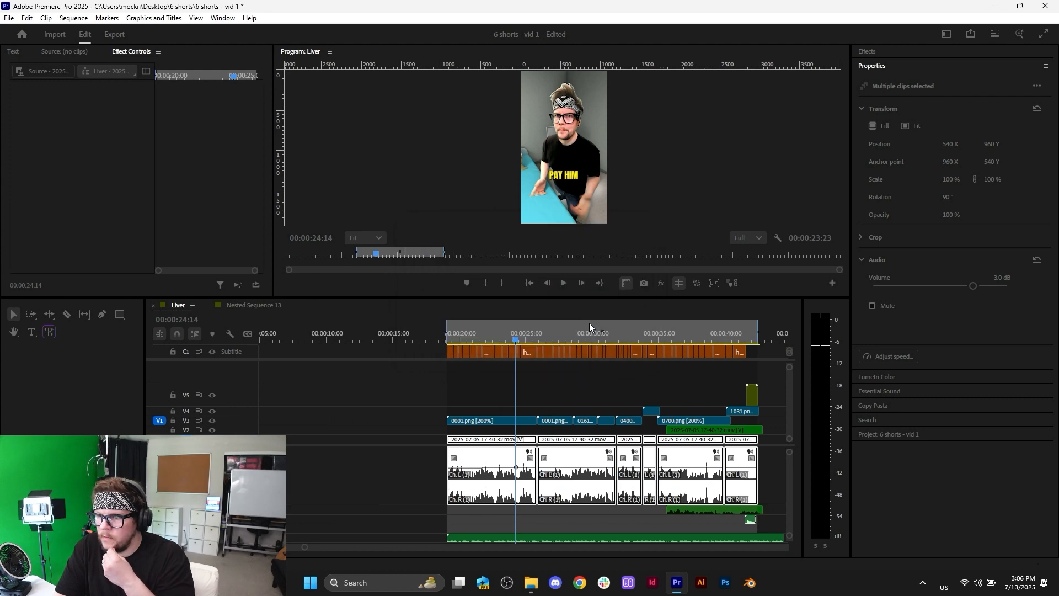
pyautogui.scroll(5, 516, 484)
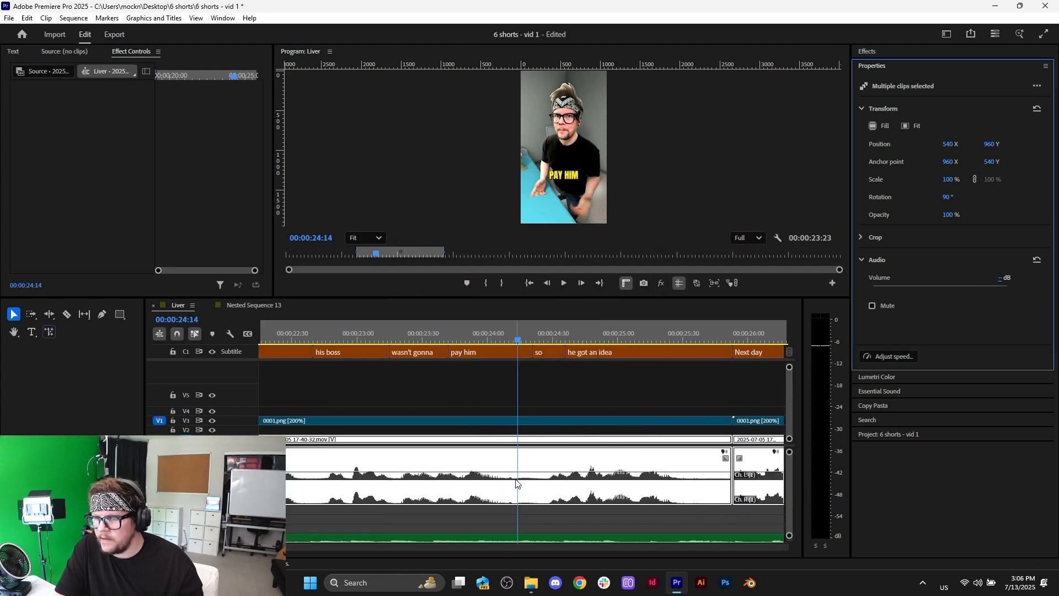
pyautogui.scroll(-6, 500, 491)
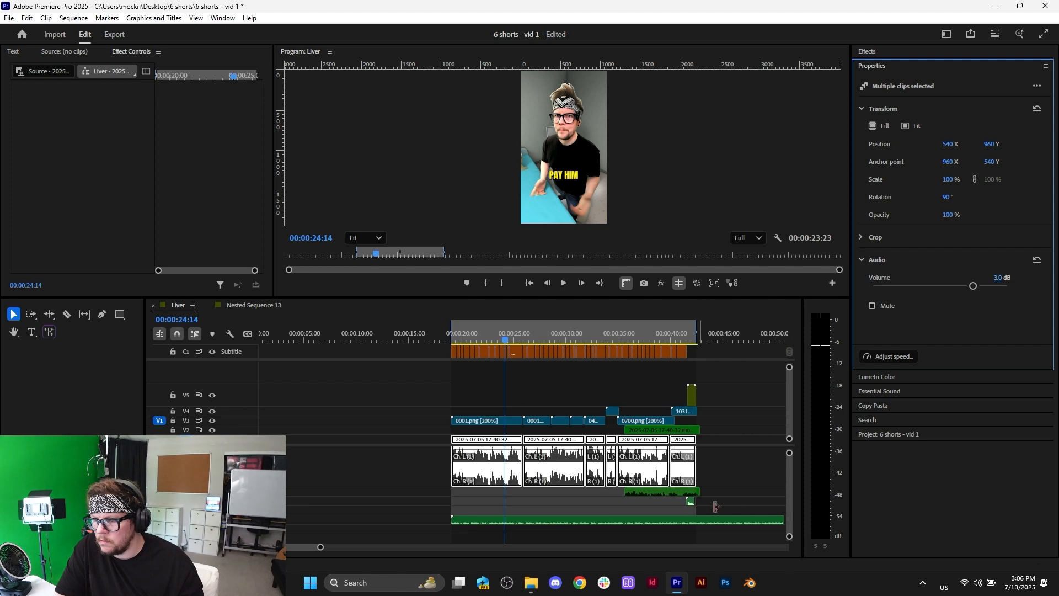
# - Play the short from its first shot and set the selected dialogue clips' volume to 5 dB
pyautogui.moveTo(788, 484); pyautogui.dragTo(791, 469)
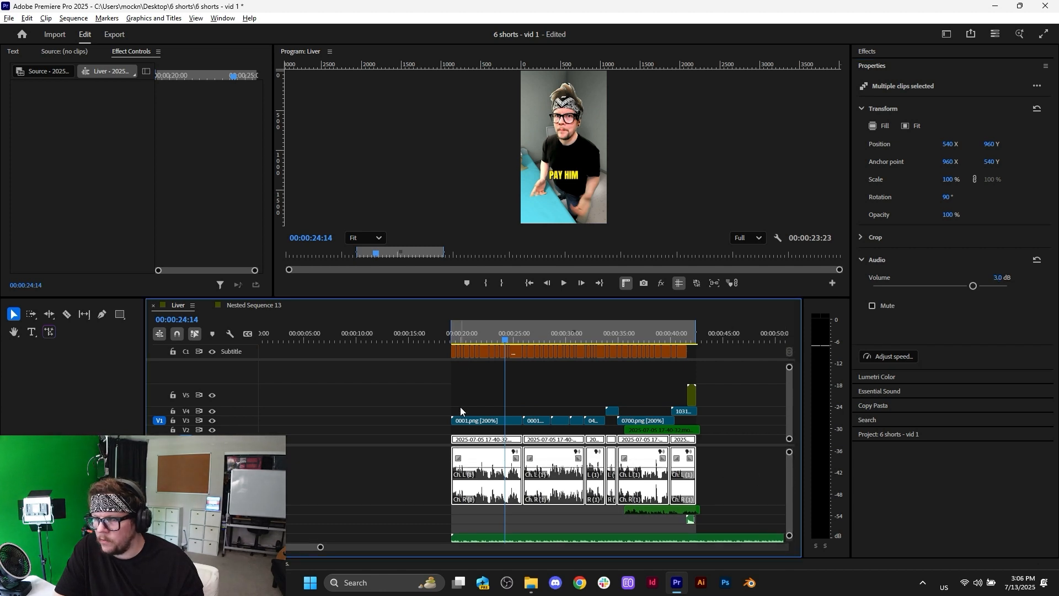
pyautogui.scroll(3, 460, 406)
pyautogui.moveTo(455, 337); pyautogui.dragTo(443, 336)
pyautogui.press('space')
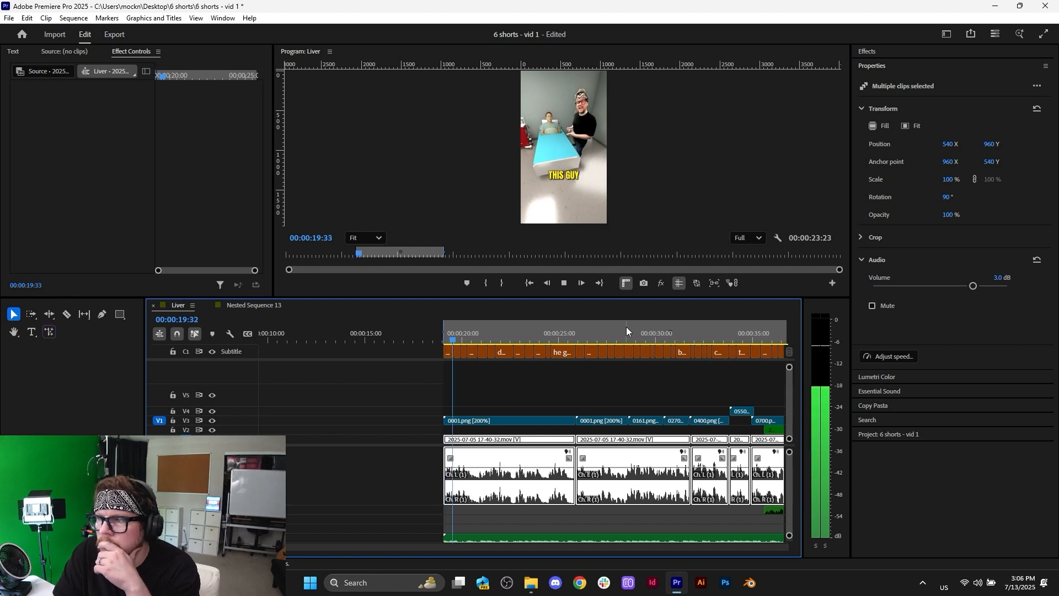
pyautogui.click(996, 277)
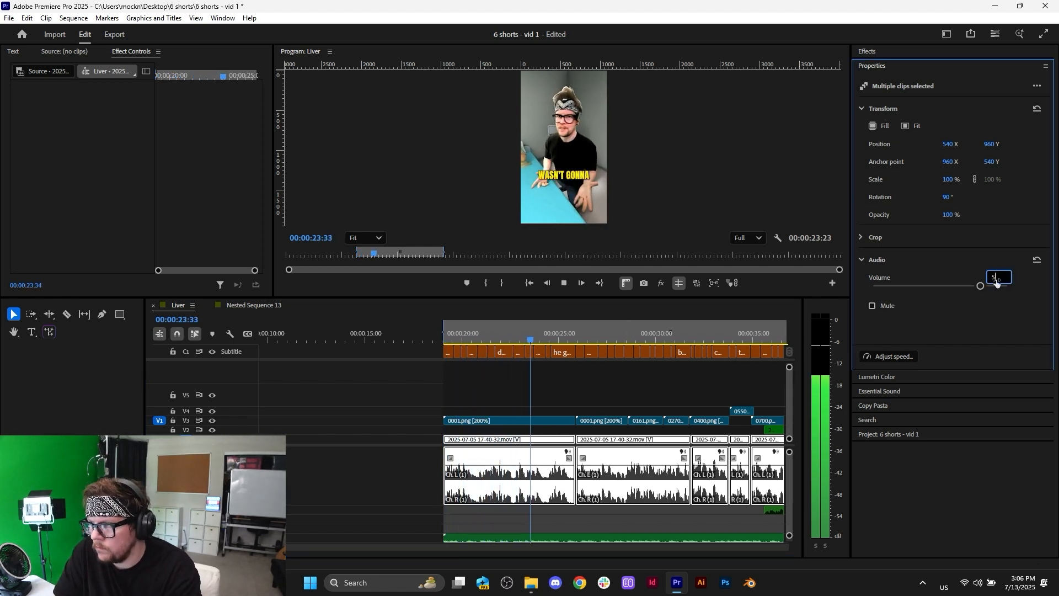
pyautogui.write('5')
pyautogui.press('Return')
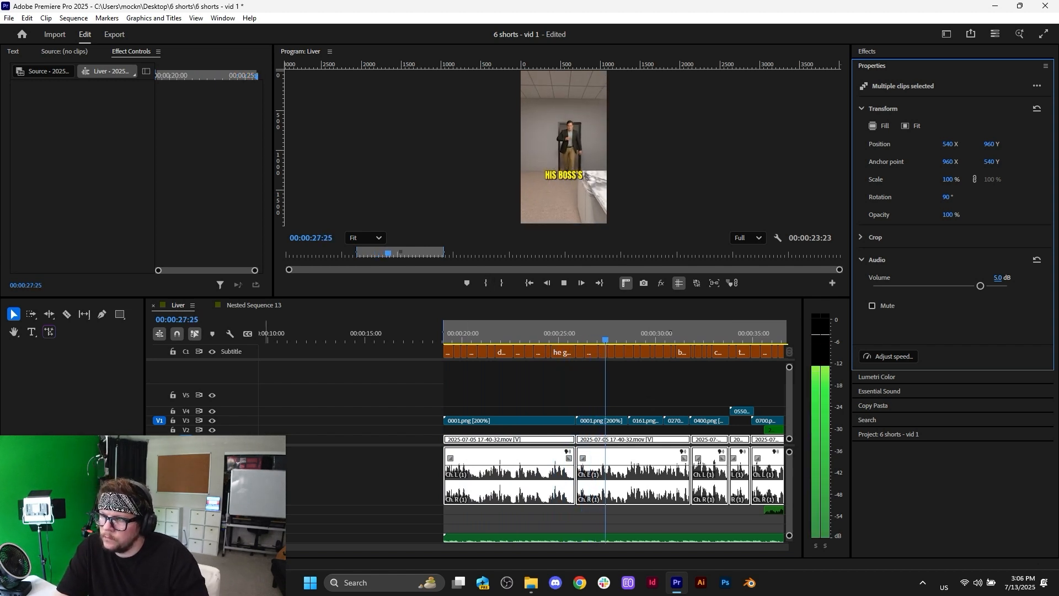
# - Adjust the audio track heights and set the volume of the background music clip to -25 dB
pyautogui.click(237, 463)
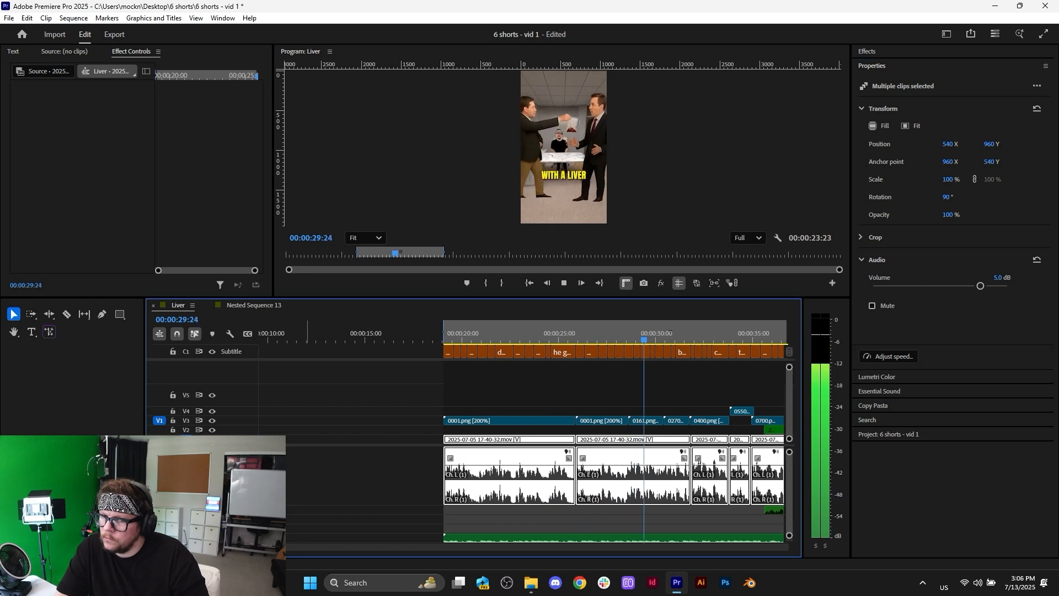
pyautogui.doubleClick(237, 474)
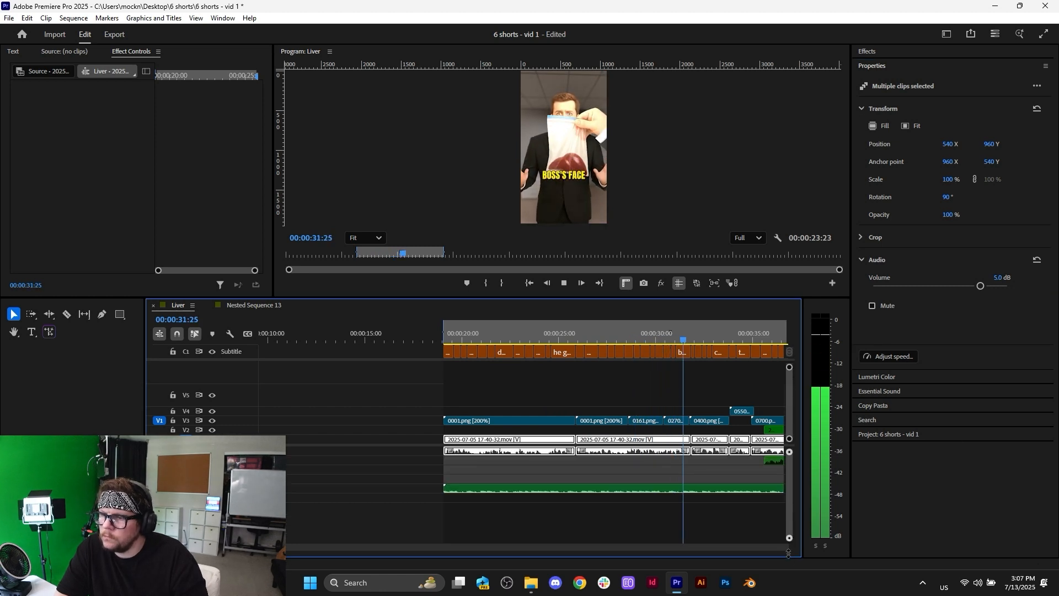
pyautogui.scroll(-3, 634, 484)
pyautogui.keyDown('alt'); pyautogui.scroll(-3, 616, 486); pyautogui.keyUp('alt')
pyautogui.keyDown('alt'); pyautogui.scroll(-3, 617, 489); pyautogui.keyUp('alt')
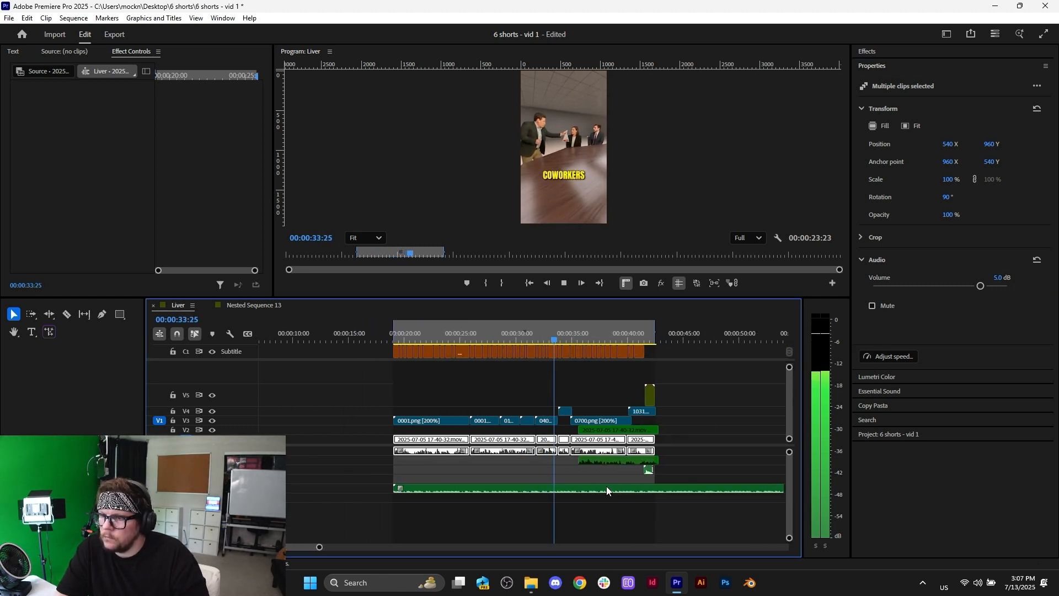
pyautogui.keyDown('alt'); pyautogui.scroll(3, 238, 489); pyautogui.keyUp('alt')
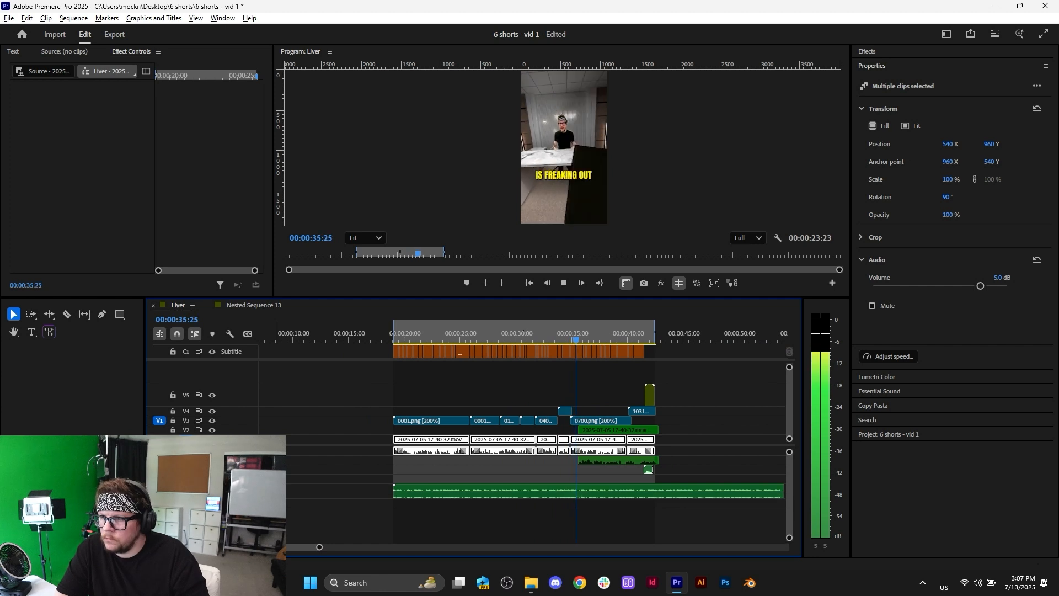
pyautogui.click(480, 492)
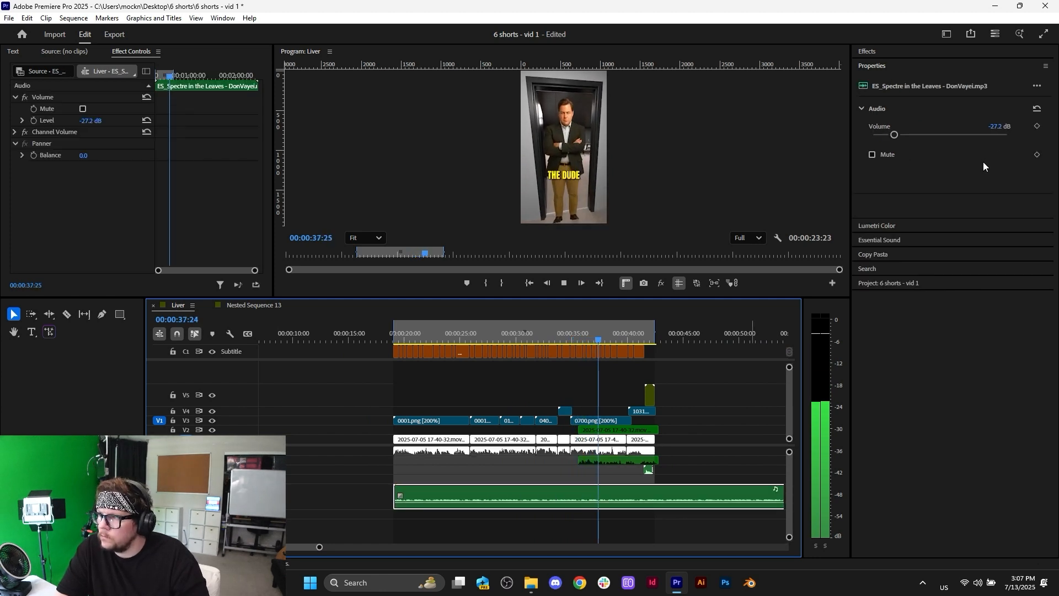
pyautogui.click(997, 126)
pyautogui.write('-25')
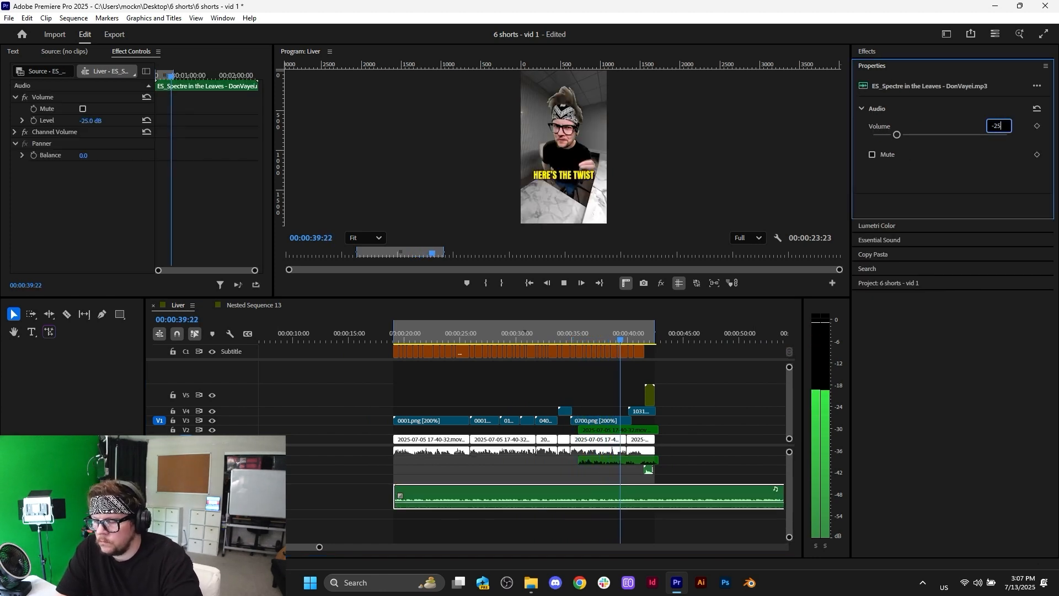
pyautogui.press('Return')
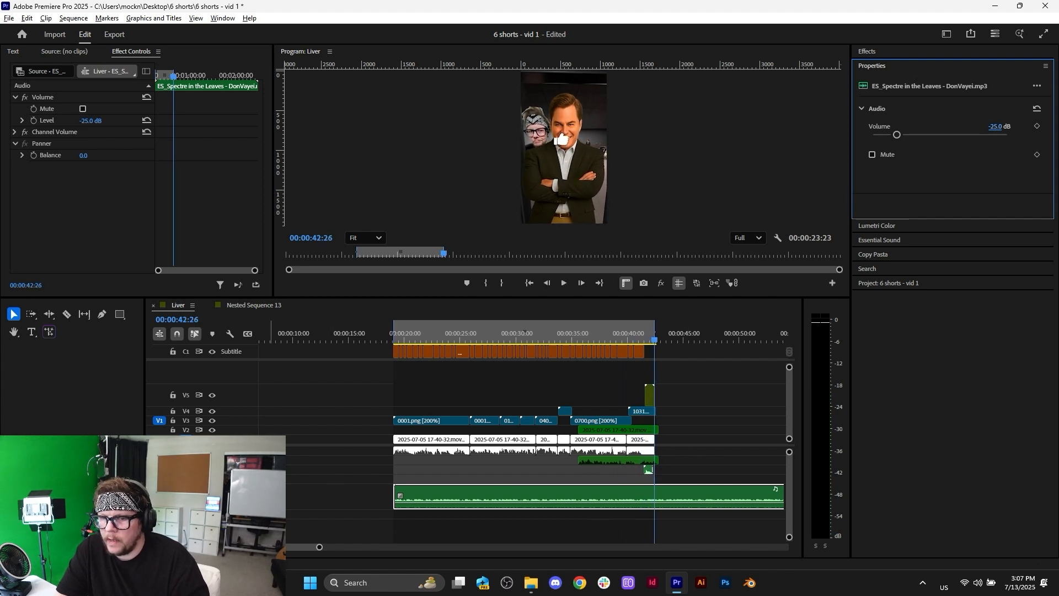
# - Lower the Ding sound effect at the end of the short to -9.8 dB and play the ending
pyautogui.scroll(3, 231, 470)
pyautogui.scroll(5, 718, 481)
pyautogui.moveTo(484, 468); pyautogui.dragTo(352, 487)
pyautogui.moveTo(933, 135); pyautogui.dragTo(929, 136)
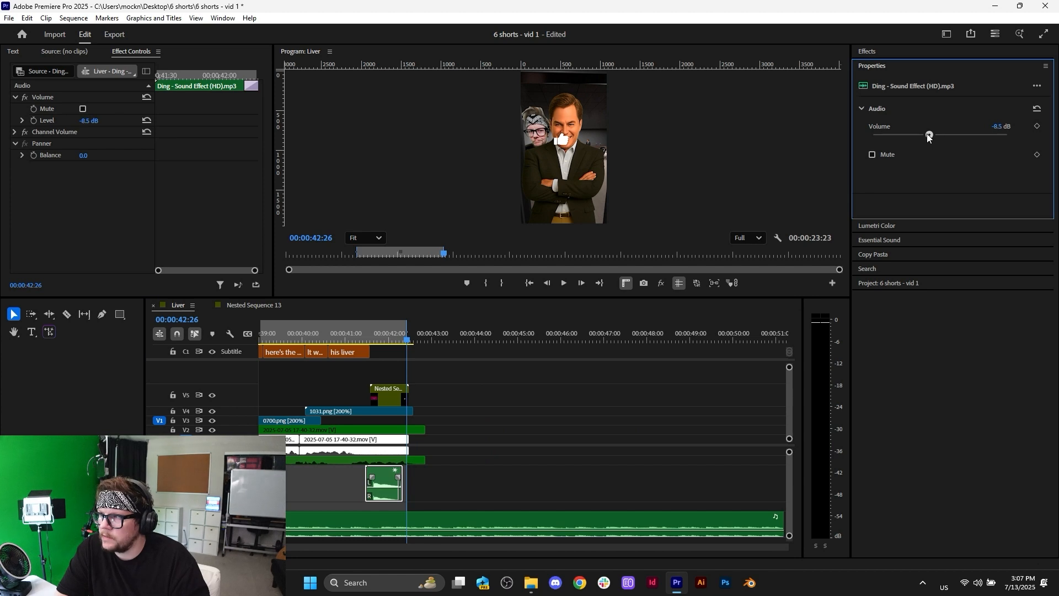
pyautogui.click(358, 336)
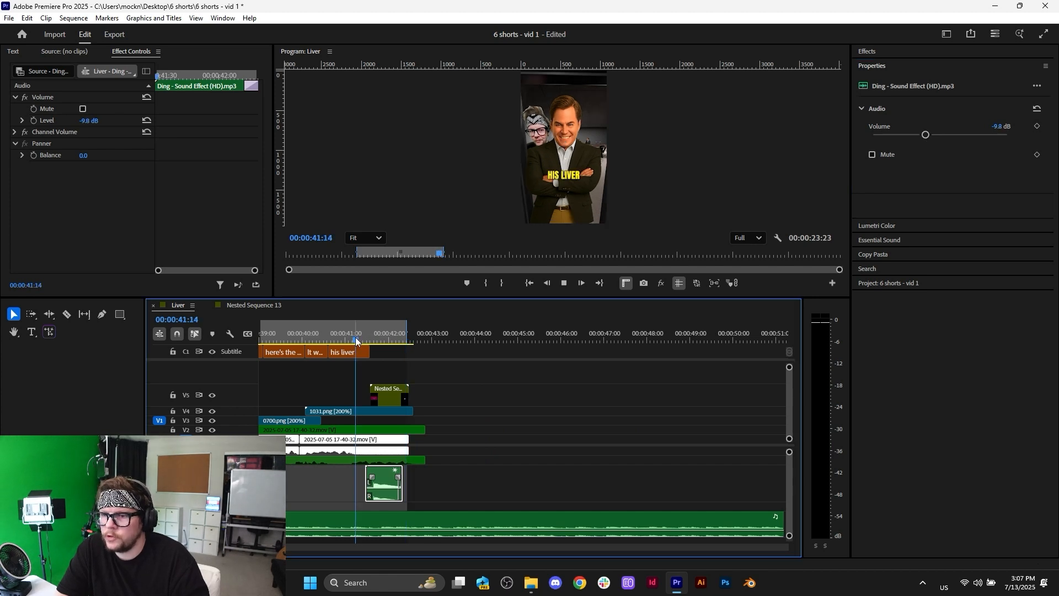
pyautogui.scroll(3, 476, 389)
pyautogui.scroll(-3, 475, 391)
pyautogui.press('space')
pyautogui.scroll(2, 476, 391)
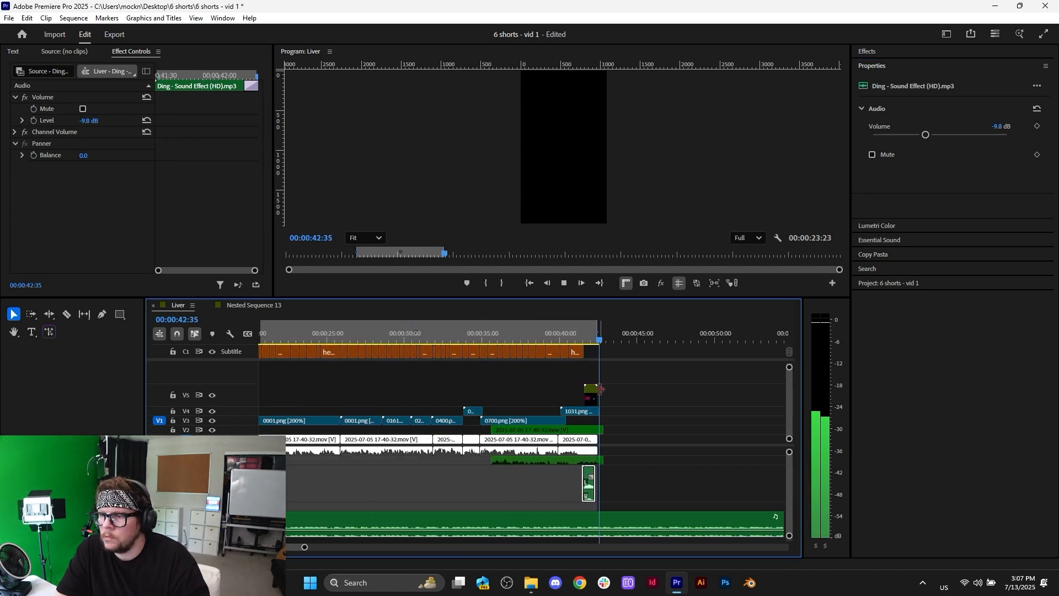
pyautogui.press('space')
# - Play the short from its first frame, then replay the passage around the "his boss" caption to check the audio balance
pyautogui.scroll(5, 598, 401)
pyautogui.click(531, 282)
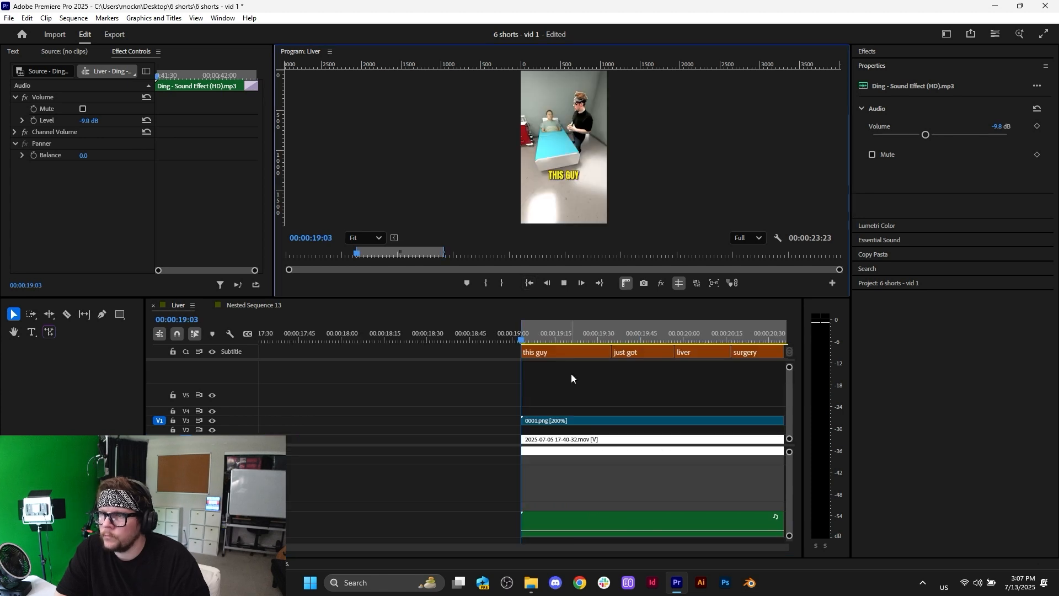
pyautogui.press('space')
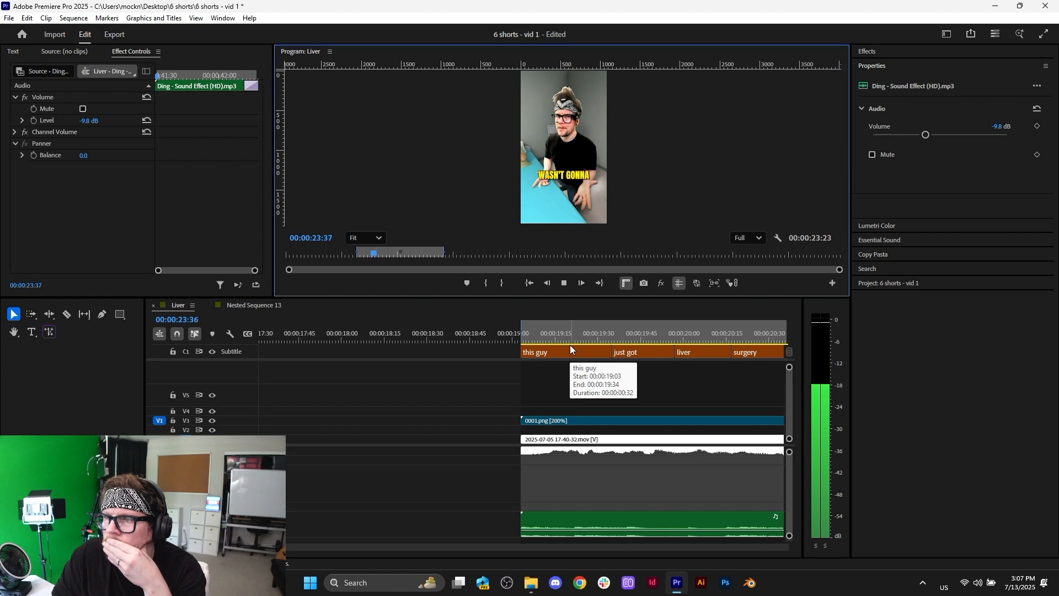
pyautogui.press('space')
pyautogui.scroll(-3, 608, 455)
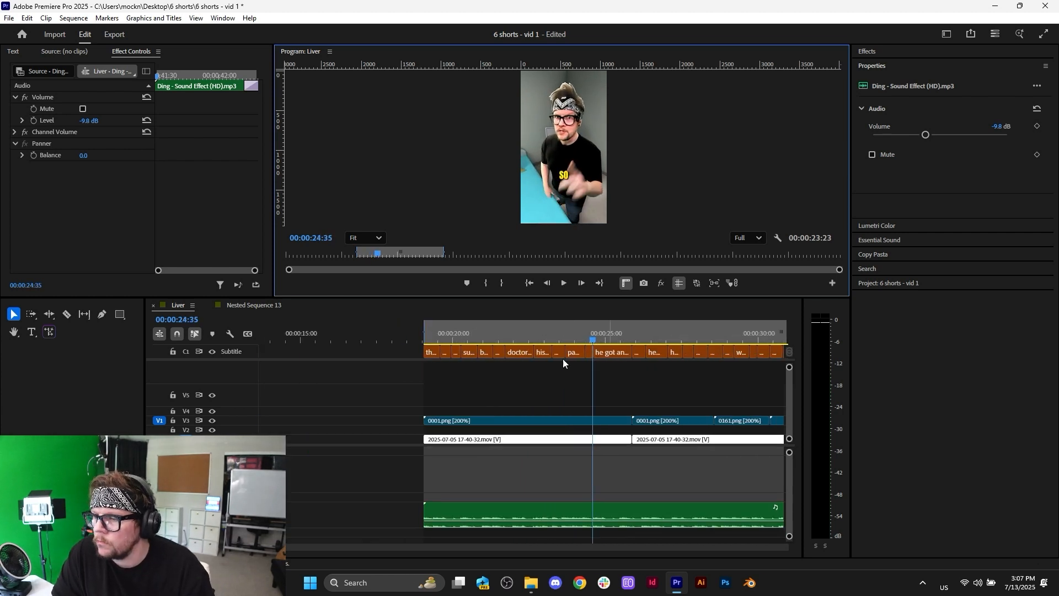
pyautogui.click(548, 327)
pyautogui.press('space')
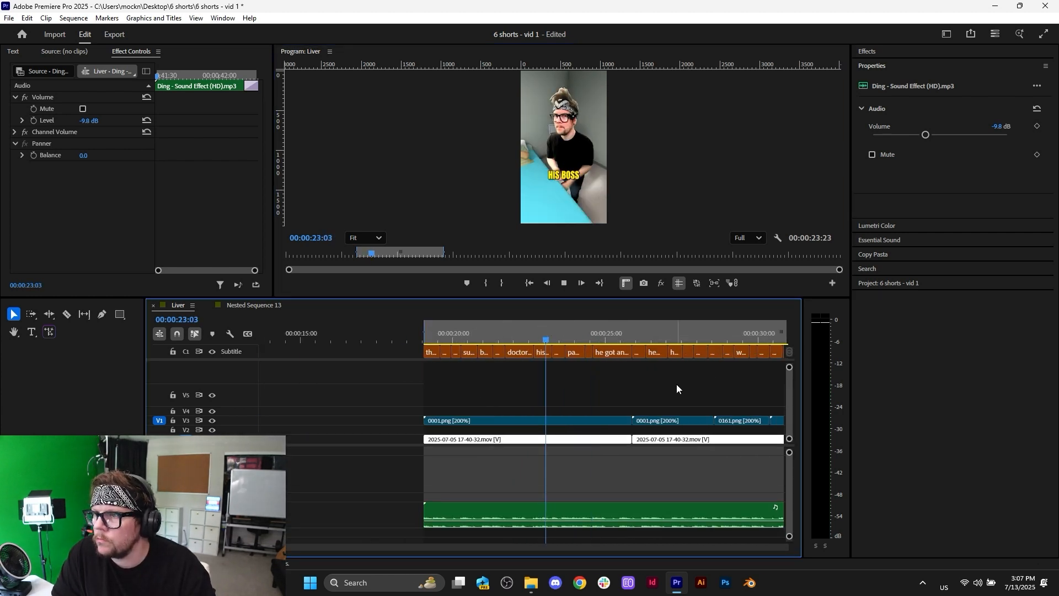
pyautogui.press('space')
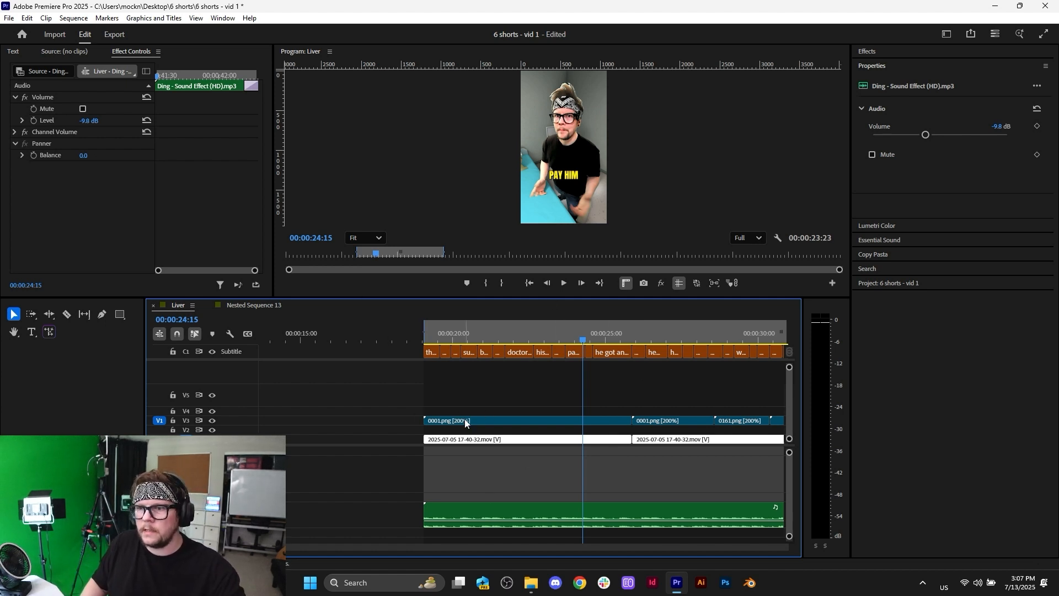
# - Examine the start of the sequence and park the playhead on the short's first frame at 00:00:19:03
pyautogui.scroll(10, 373, 395)
pyautogui.scroll(-5, 524, 398)
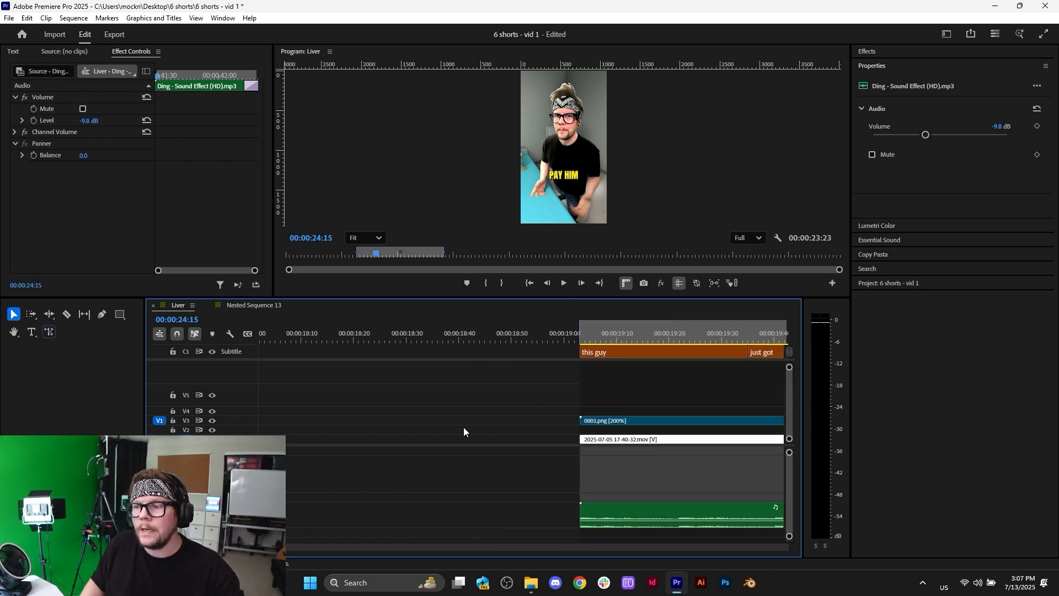
pyautogui.scroll(5, 465, 428)
pyautogui.scroll(-5, 635, 420)
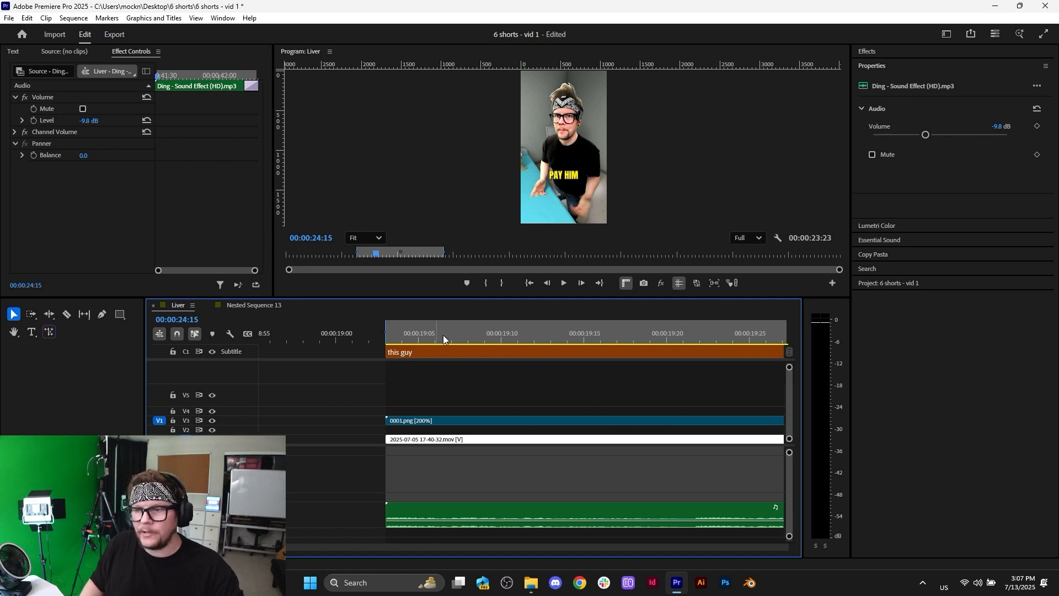
pyautogui.moveTo(398, 331); pyautogui.dragTo(385, 334)
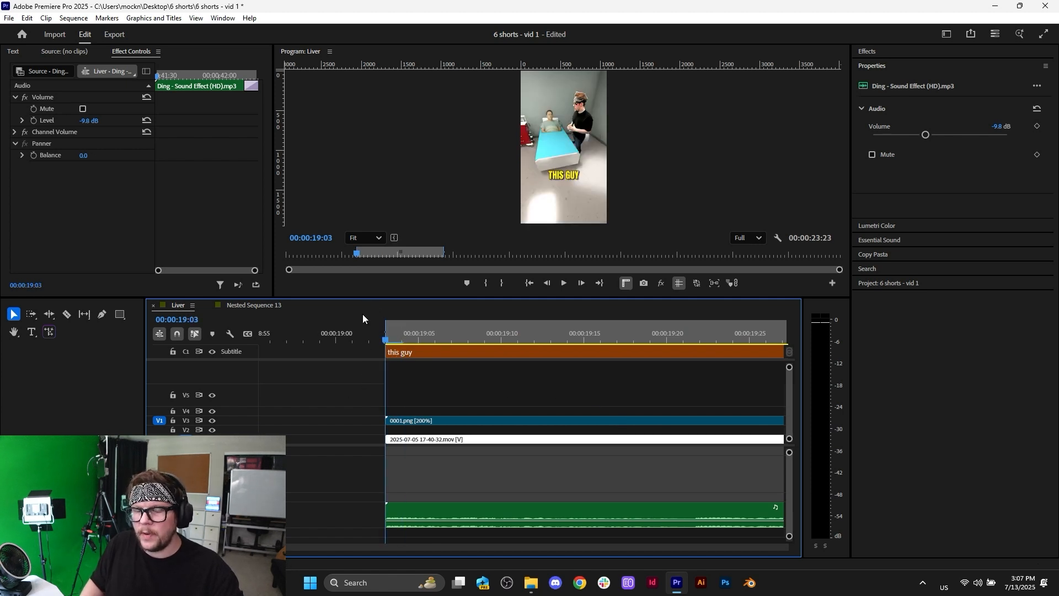
pyautogui.scroll(-10, 368, 408)
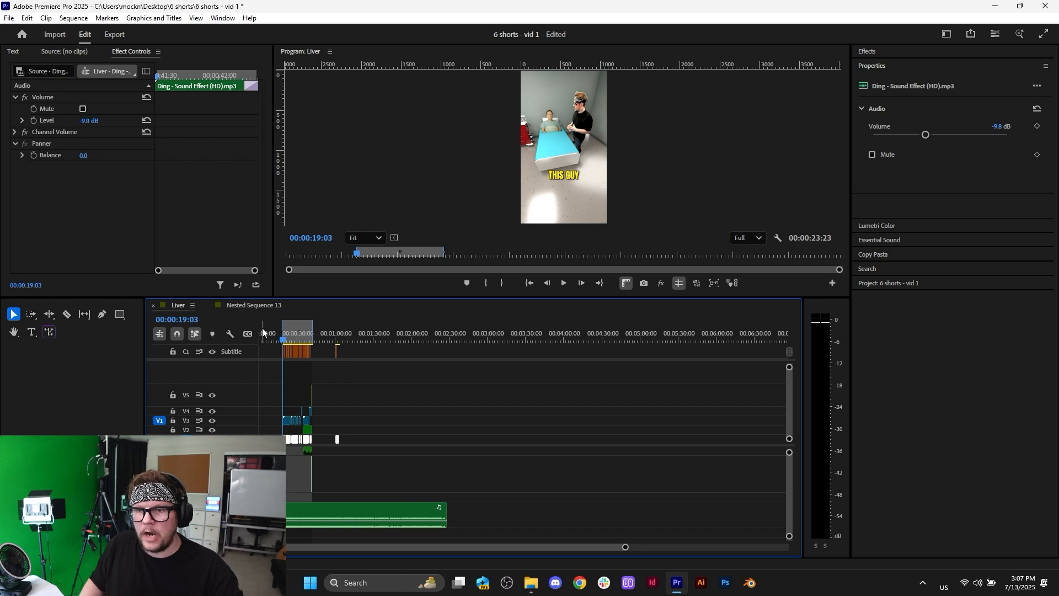
pyautogui.moveTo(262, 328); pyautogui.dragTo(246, 327)
pyautogui.scroll(10, 270, 368)
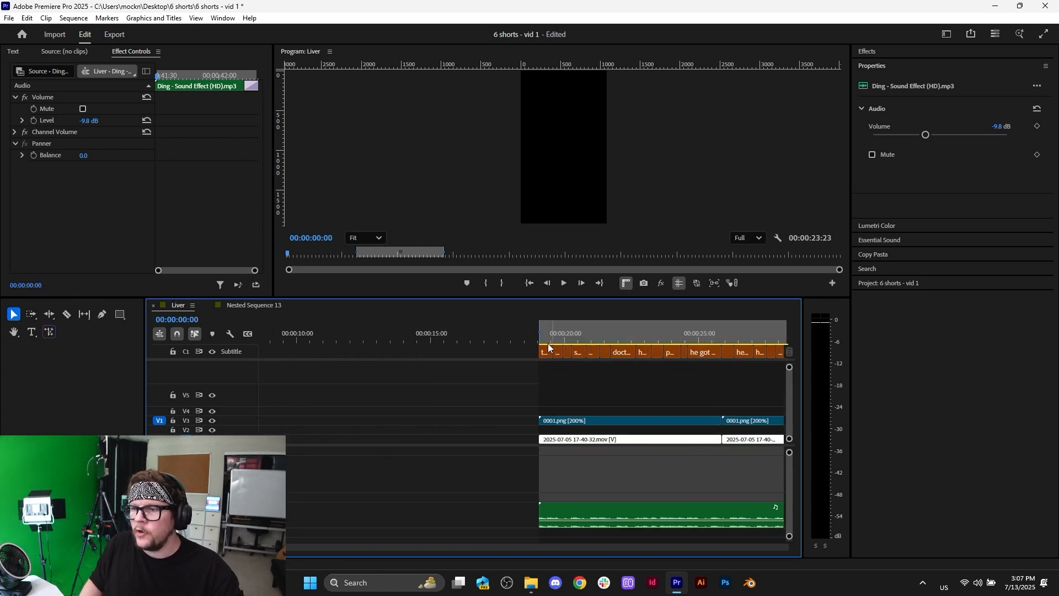
pyautogui.click(544, 339)
pyautogui.scroll(5, 544, 338)
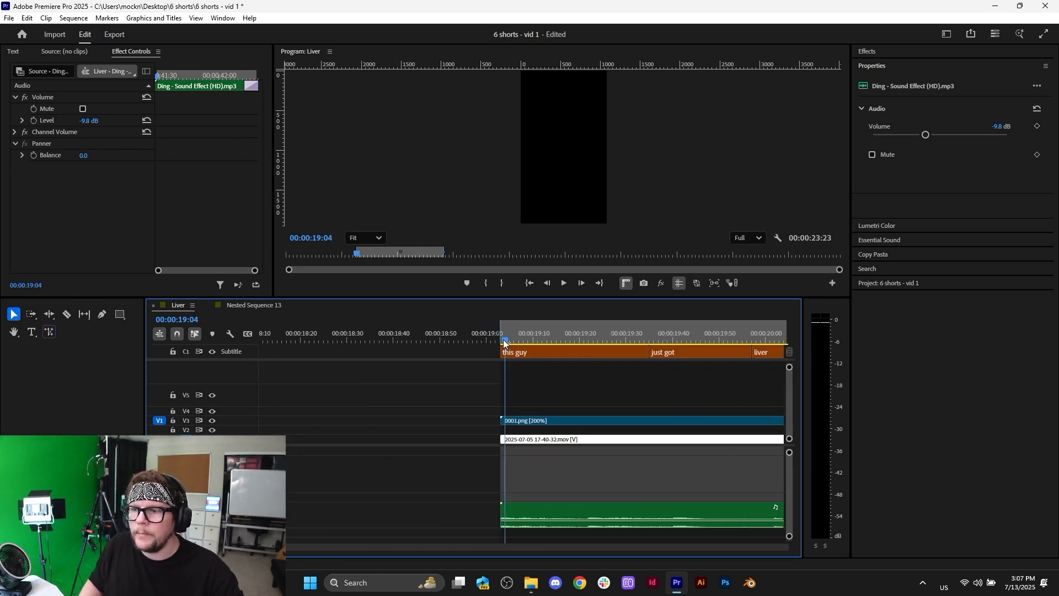
pyautogui.press('Left')
pyautogui.scroll(3, 504, 358)
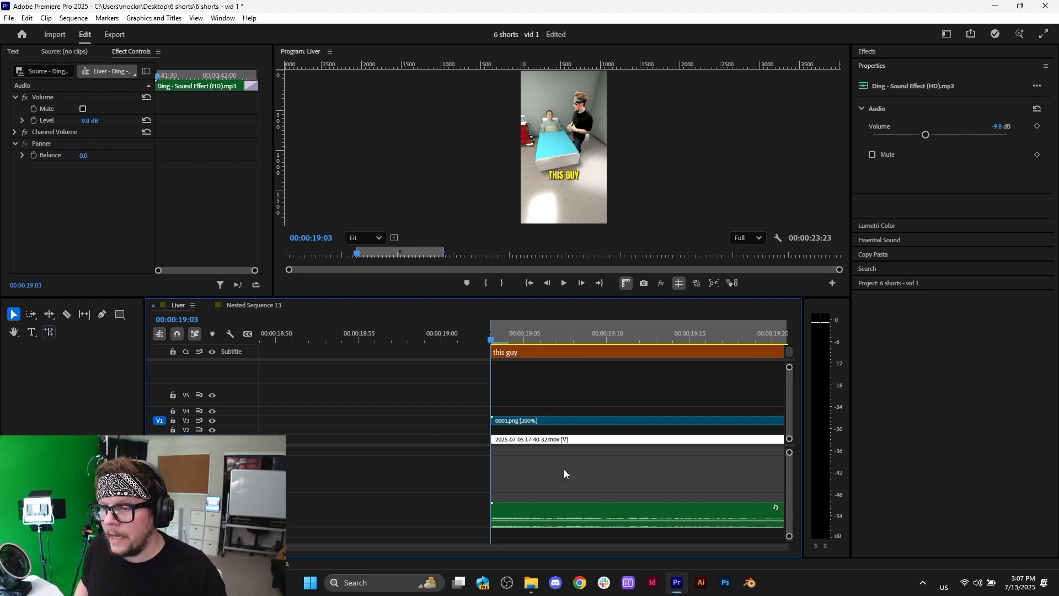
# - Duplicate the opening 0001.png clip onto track V4, directly above the original
pyautogui.click(532, 423)
pyautogui.scroll(-5, 532, 422)
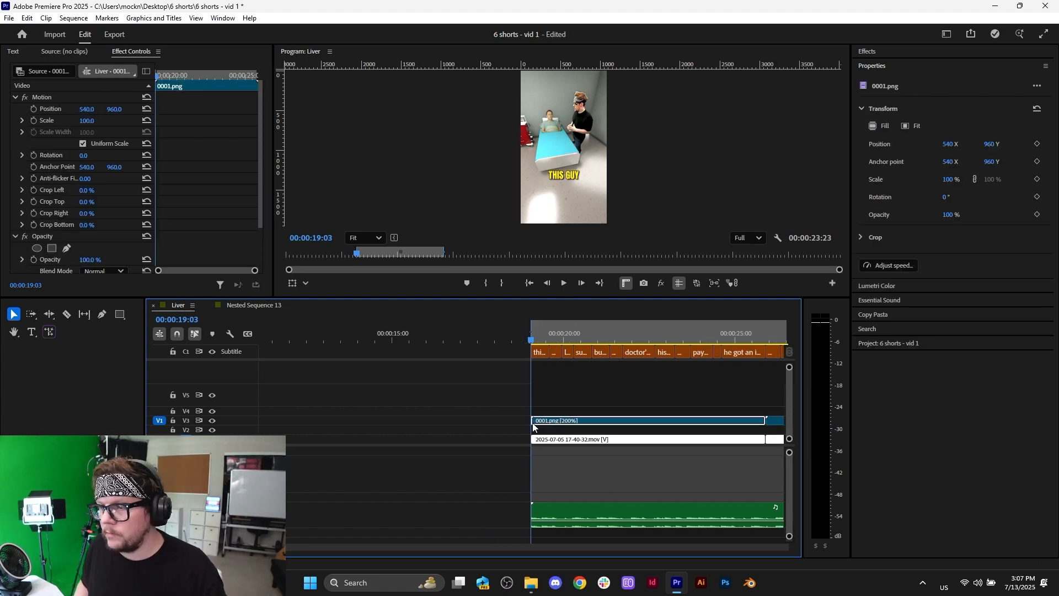
pyautogui.scroll(5, 532, 423)
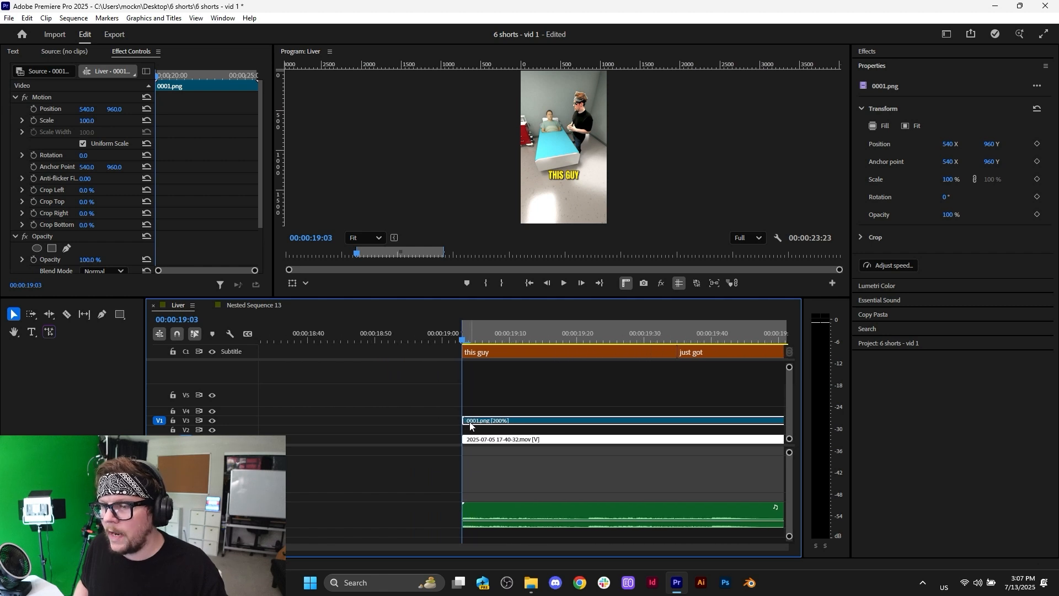
pyautogui.scroll(-5, 481, 419)
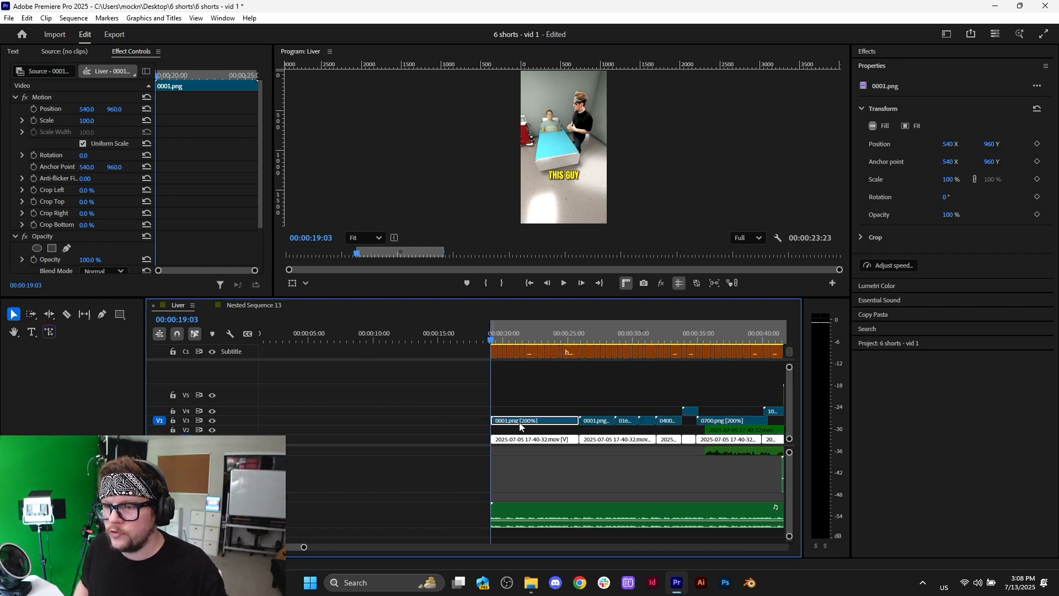
pyautogui.moveTo(542, 423); pyautogui.dragTo(541, 417)
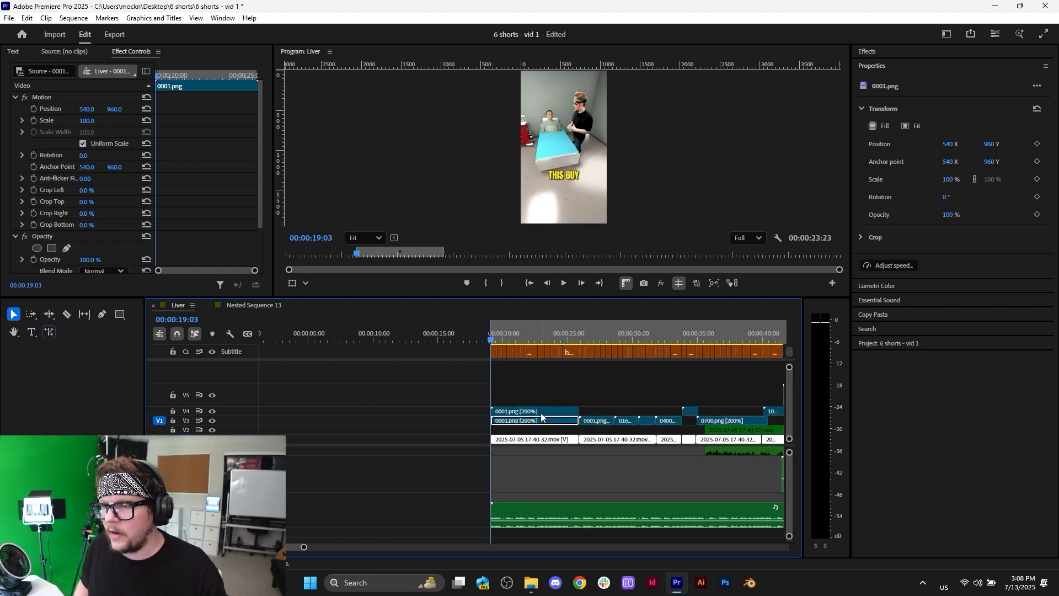
pyautogui.click(522, 412)
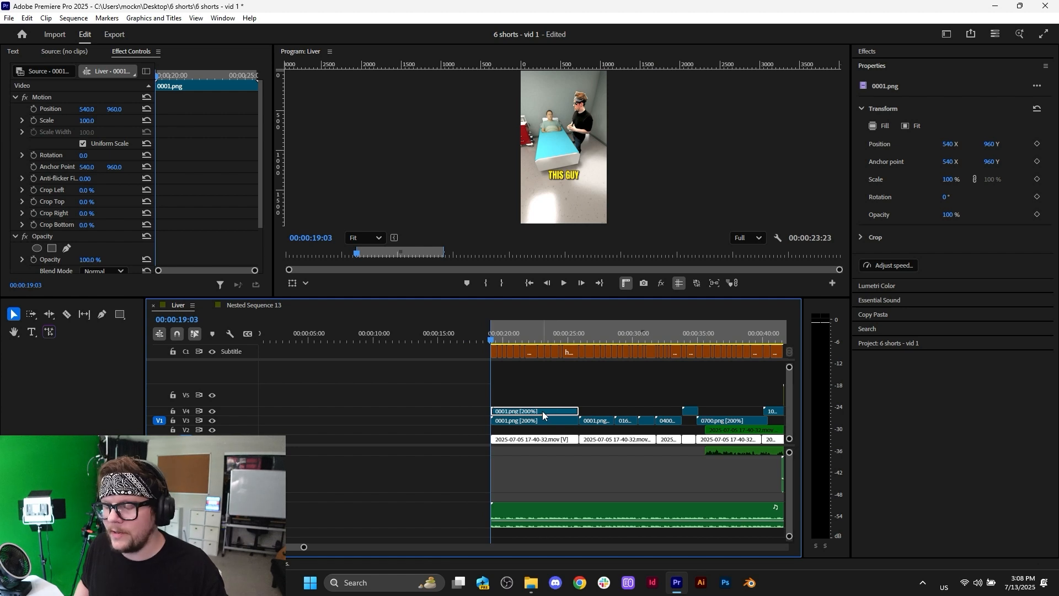
pyautogui.scroll(5, 544, 416)
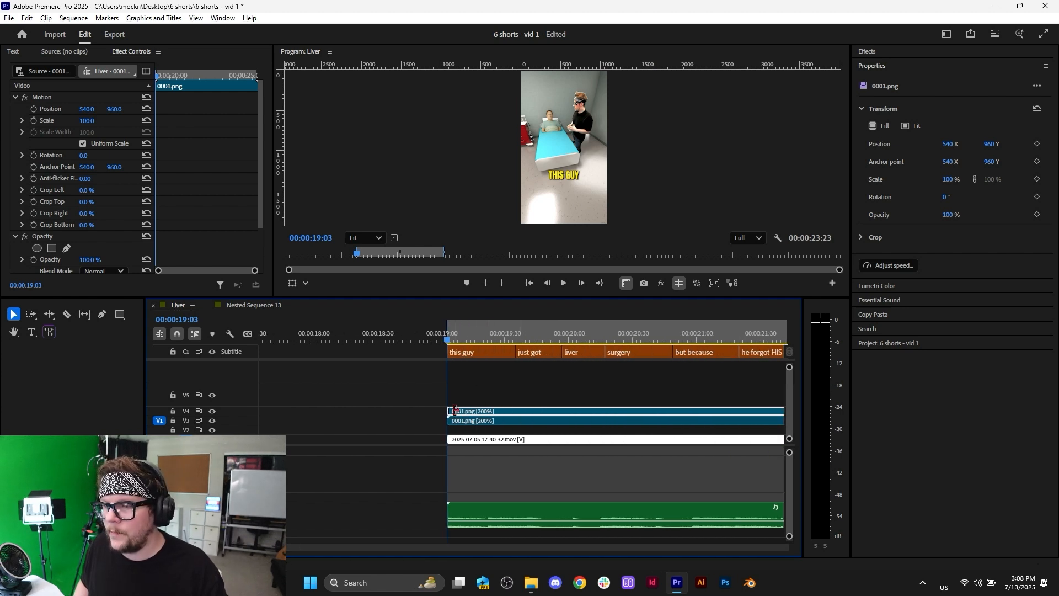
pyautogui.scroll(5, 455, 410)
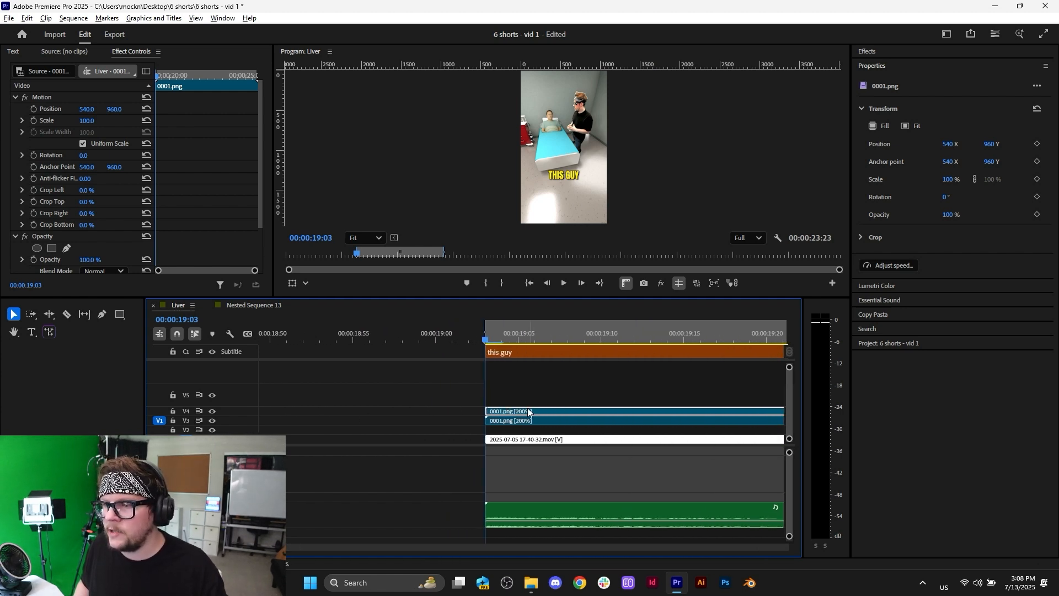
# - Cut the V4 copy at 00:00:19:04, move its one-frame piece just before the short's start, and delete the remainder
pyautogui.click(500, 336)
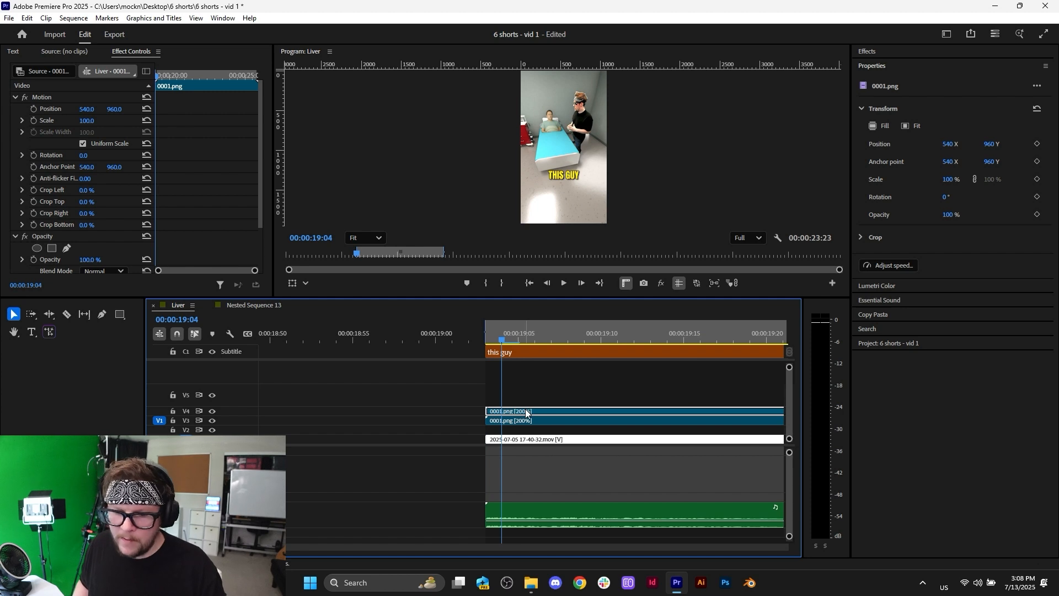
pyautogui.keyDown('ctrl'); pyautogui.click(500, 411); pyautogui.keyUp('ctrl')
pyautogui.moveTo(494, 415); pyautogui.dragTo(478, 414)
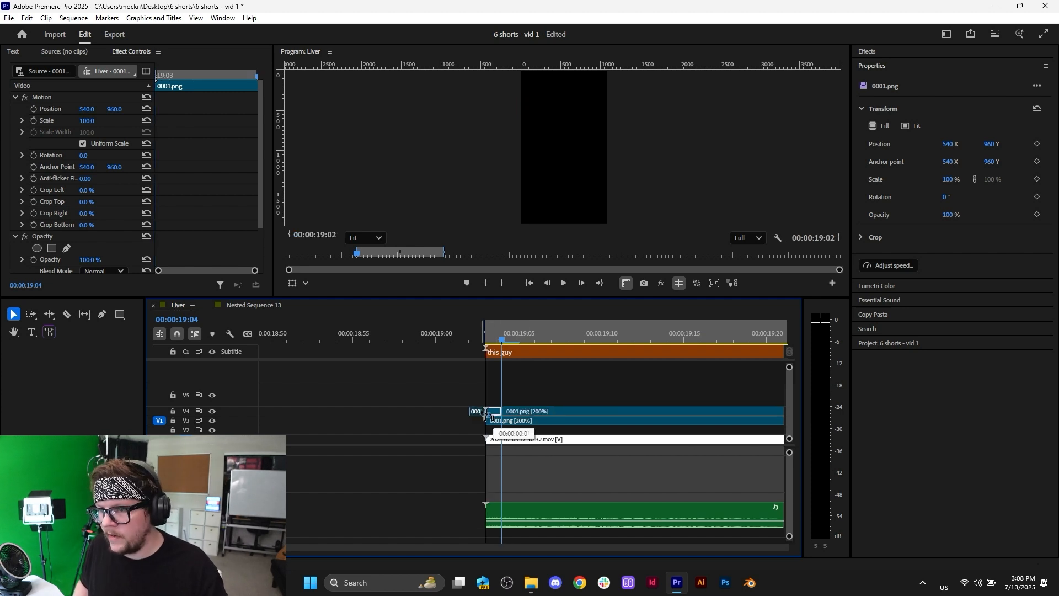
pyautogui.click(531, 414)
pyautogui.press('Delete')
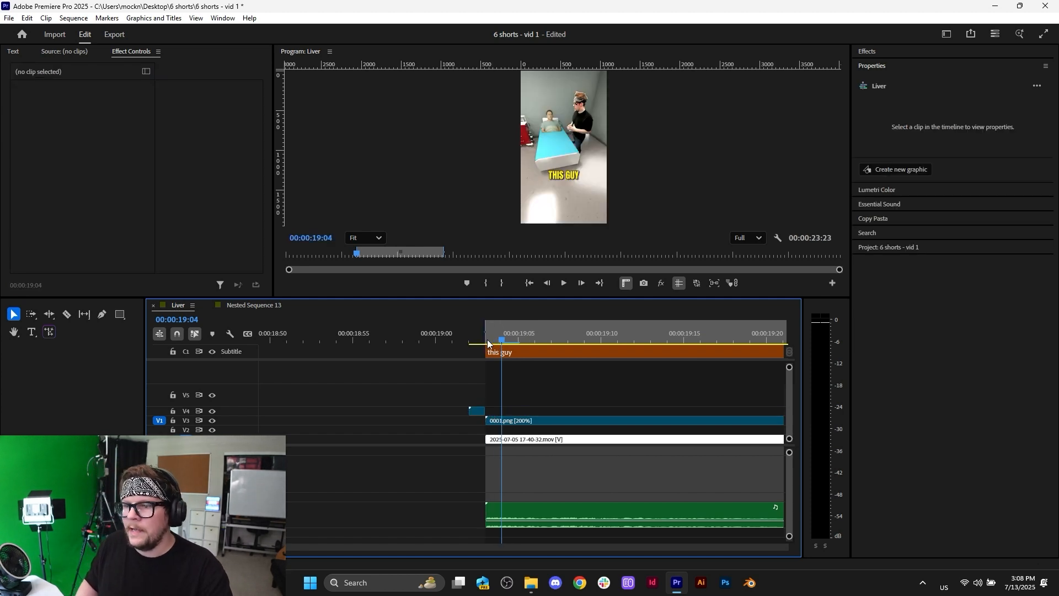
# - Extend the start of the first caption "this guy" back over the added frame and return to 00:00:19:03
pyautogui.click(488, 343)
pyautogui.moveTo(488, 343)
pyautogui.mouseDown()
pyautogui.moveTo(462, 347)
pyautogui.moveTo(470, 341)
pyautogui.moveTo(470, 352)
pyautogui.mouseUp()
pyautogui.click(487, 342)
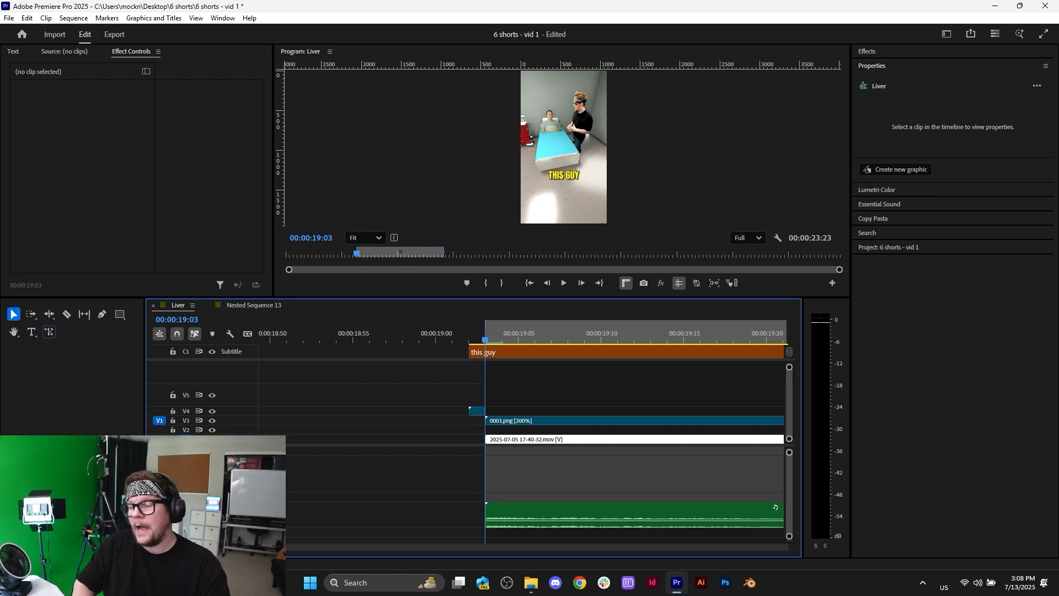
# - Open the export settings for the Liver sequence
pyautogui.scroll(-3, 421, 394)
pyautogui.scroll(-6, 424, 394)
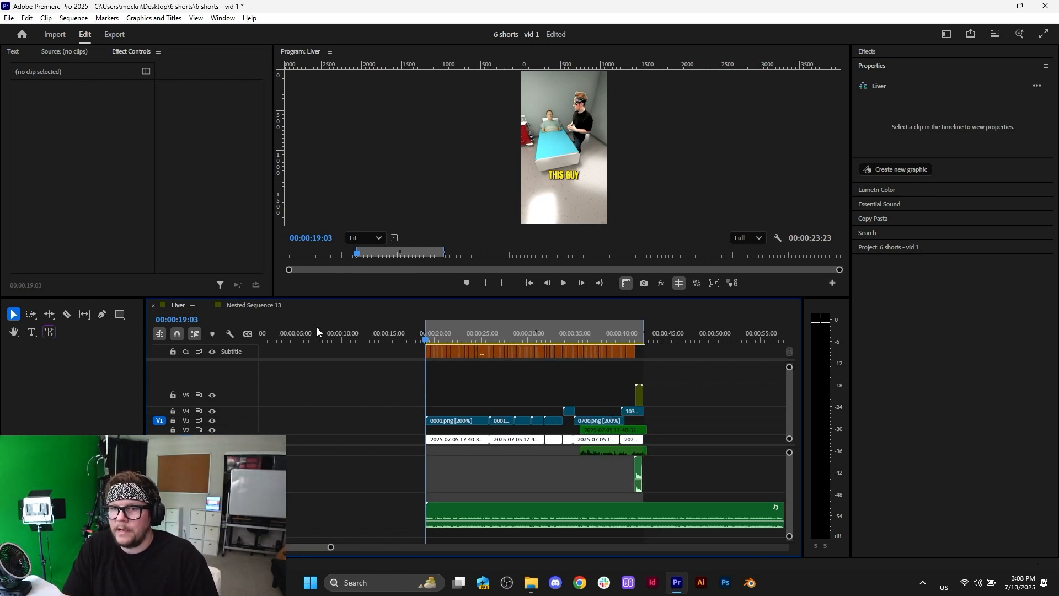
pyautogui.click(113, 36)
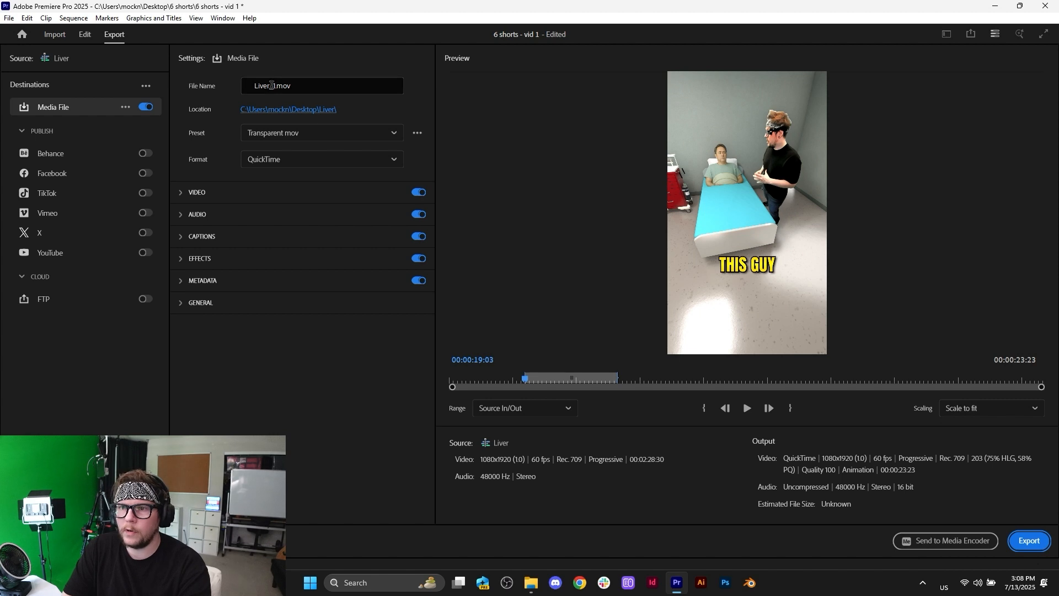
# - Clear the existing export file name
pyautogui.doubleClick(272, 86)
pyautogui.press('BackSpace')
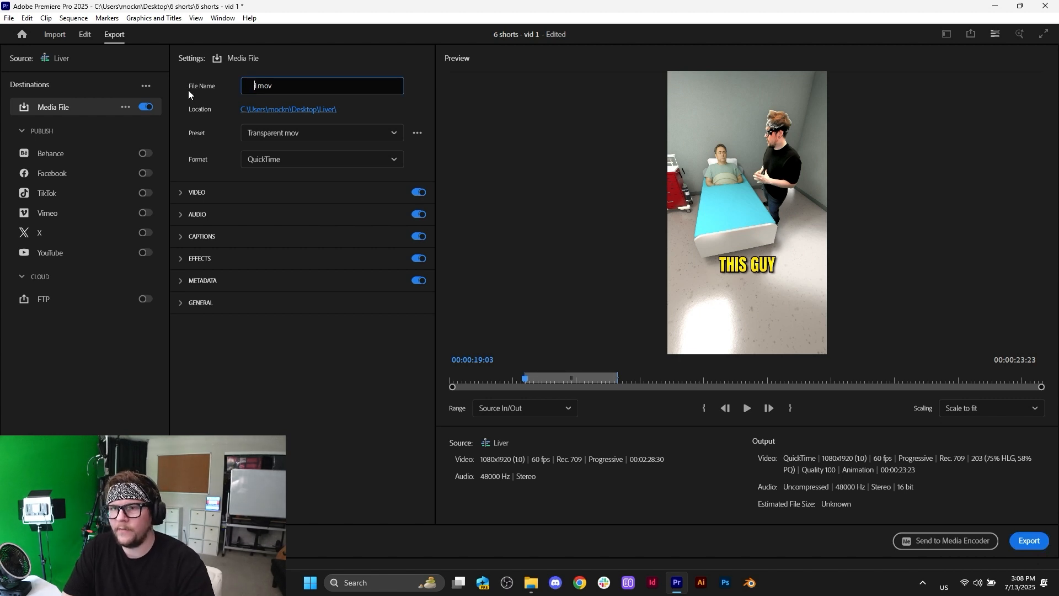
pyautogui.press('Delete')
pyautogui.press('Delete')
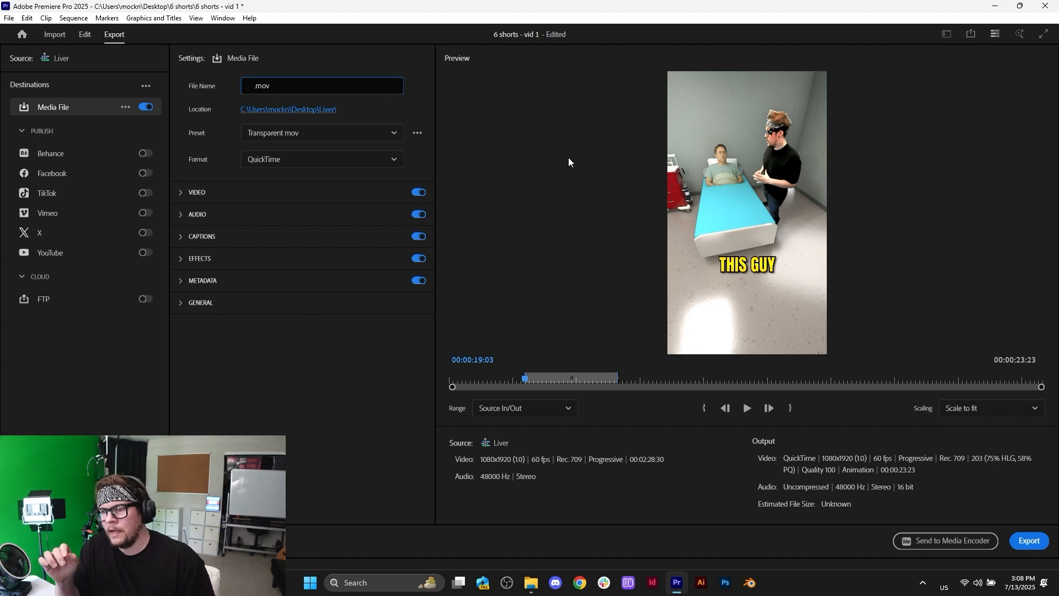
pyautogui.press('Delete')
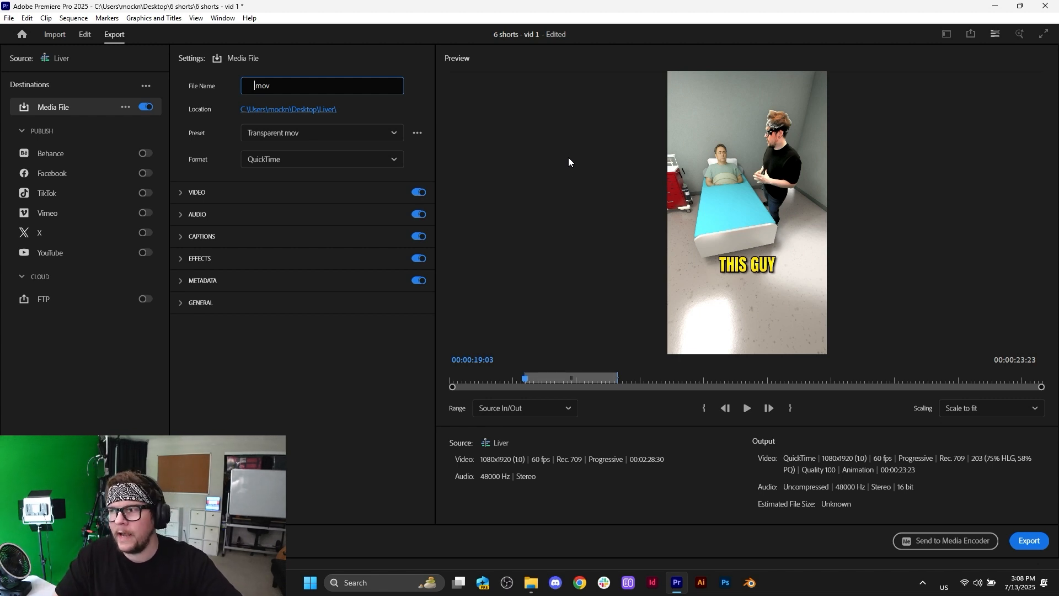
# - Set the export preset to Match Source - Adaptive High Bitrate for an H.264 video
pyautogui.click(364, 133)
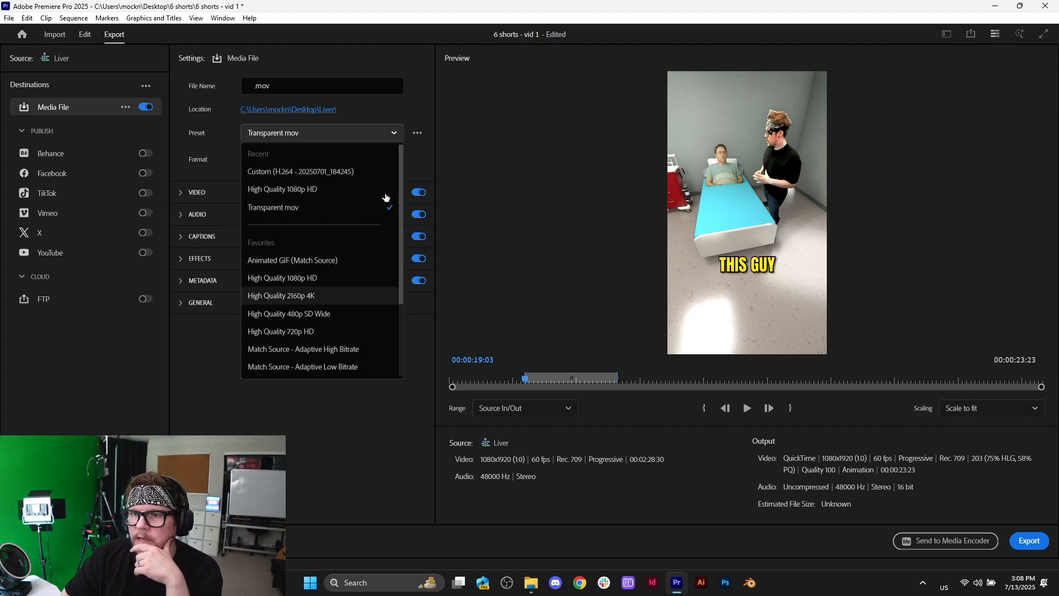
pyautogui.click(435, 157)
pyautogui.click(345, 161)
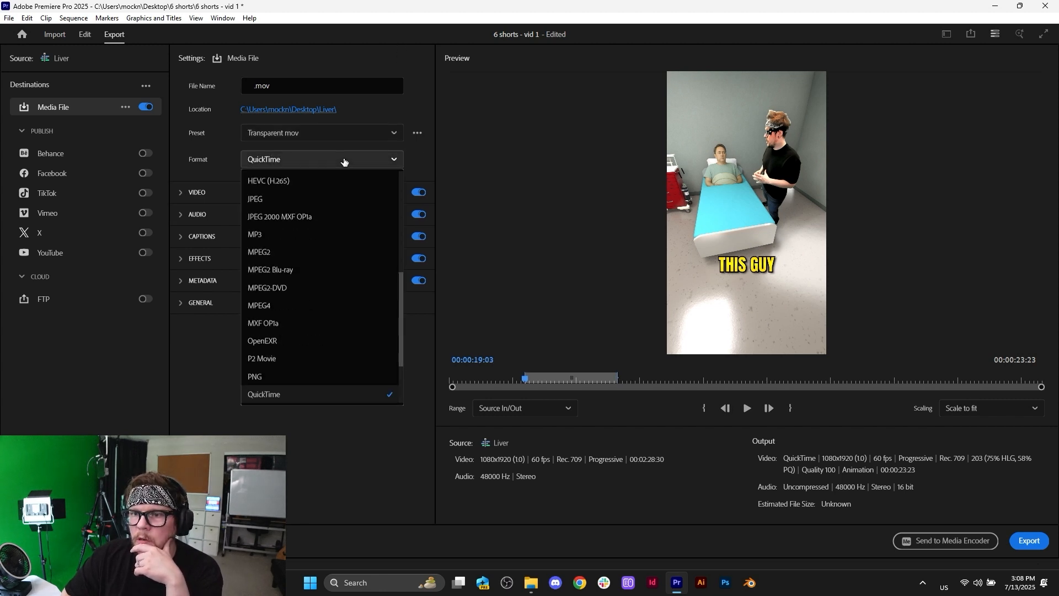
pyautogui.click(386, 134)
pyautogui.click(353, 133)
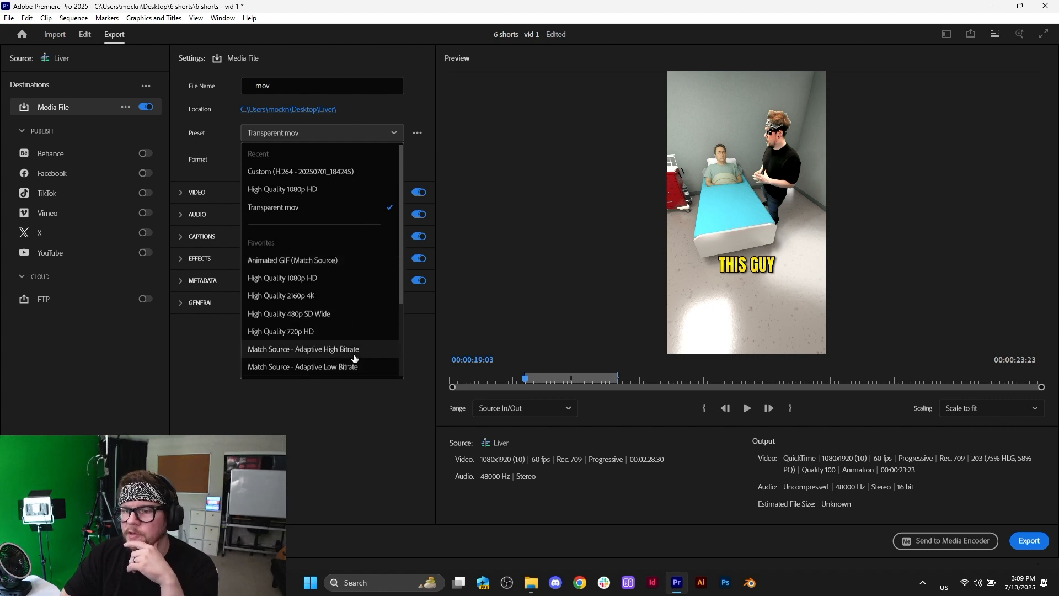
pyautogui.press('Escape')
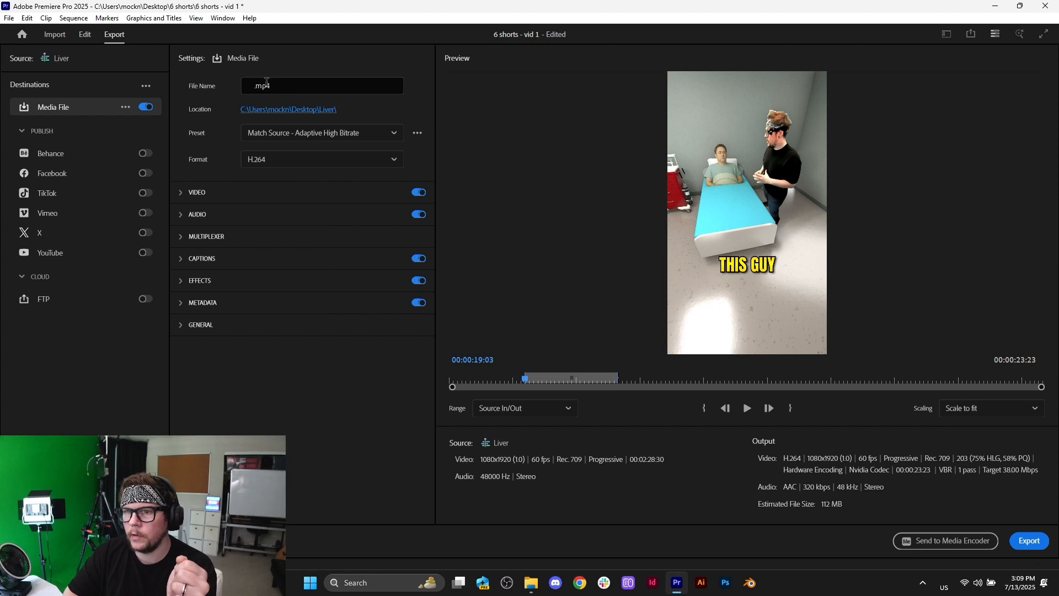
# - Set the export destination to the Desktop with the file name "Liver Man"
pyautogui.click(310, 112)
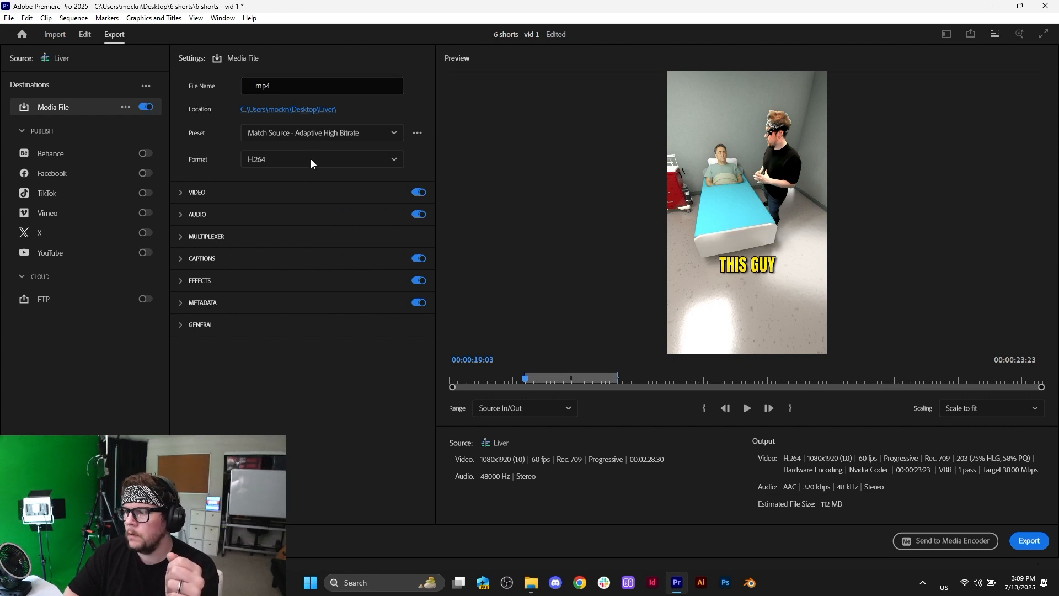
pyautogui.click(45, 135)
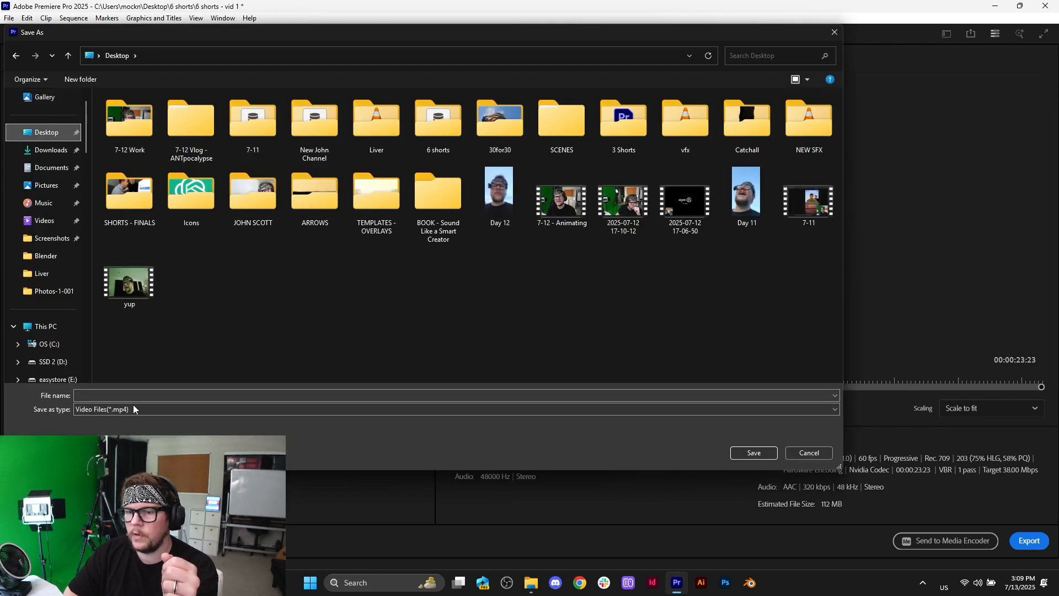
pyautogui.write('Liver Man')
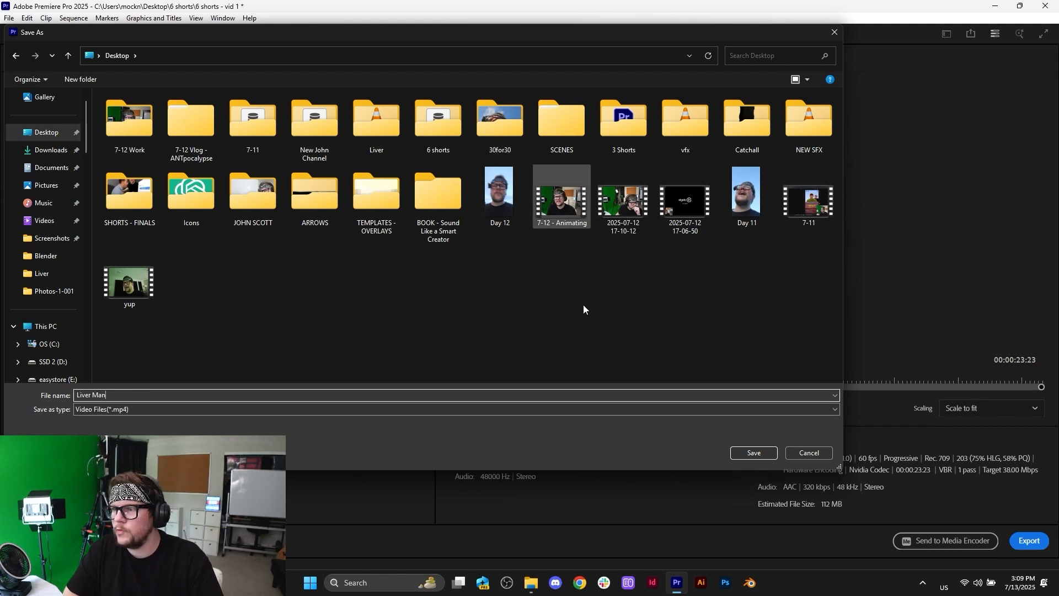
pyautogui.click(755, 453)
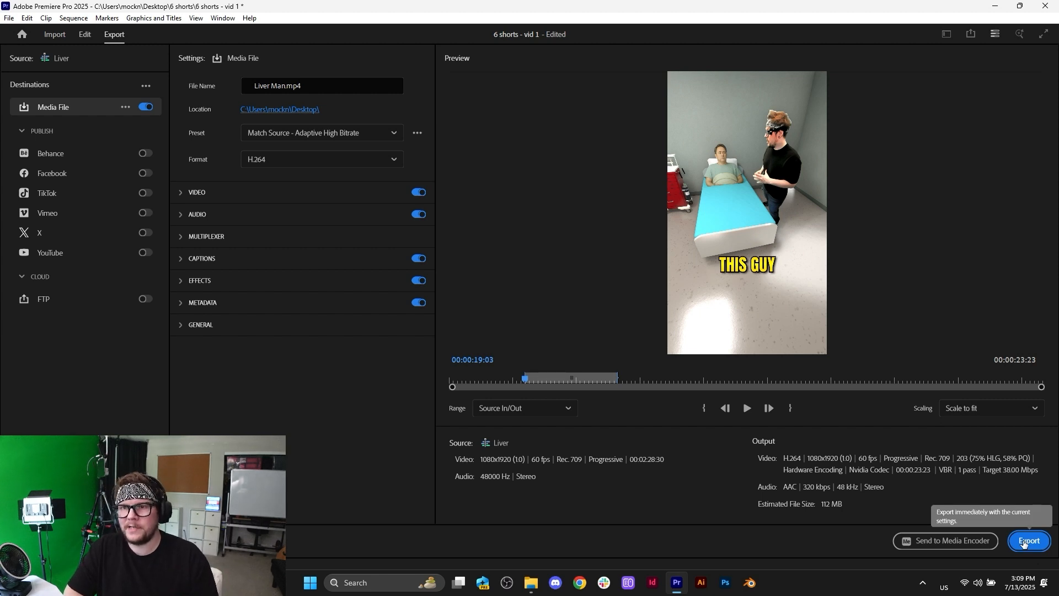
# - Export the short as Liver Man.mp4 and save the project once encoding finishes
pyautogui.click(1025, 542)
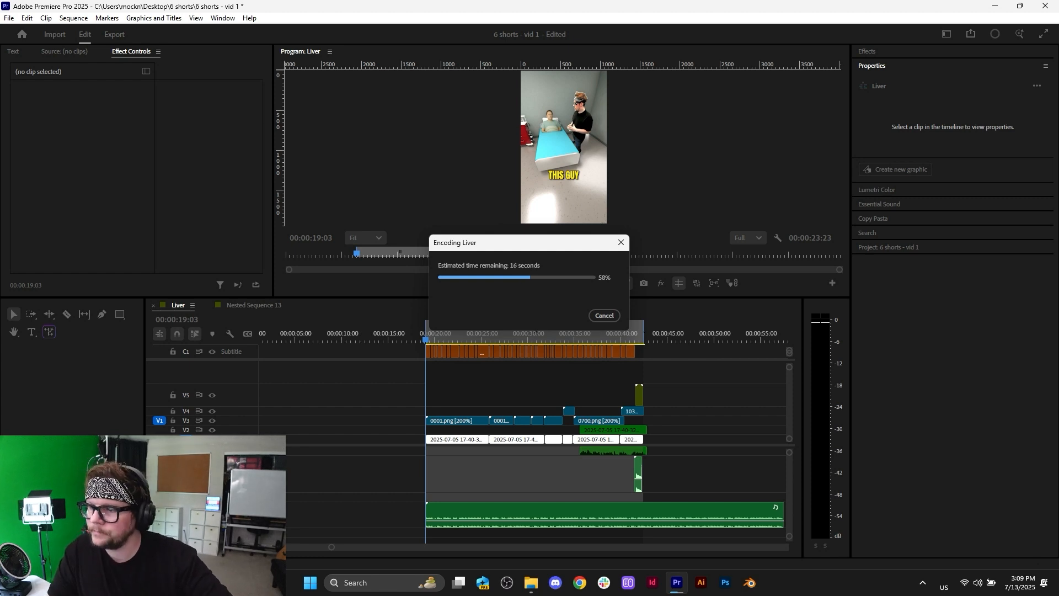
pyautogui.moveTo(523, 591)
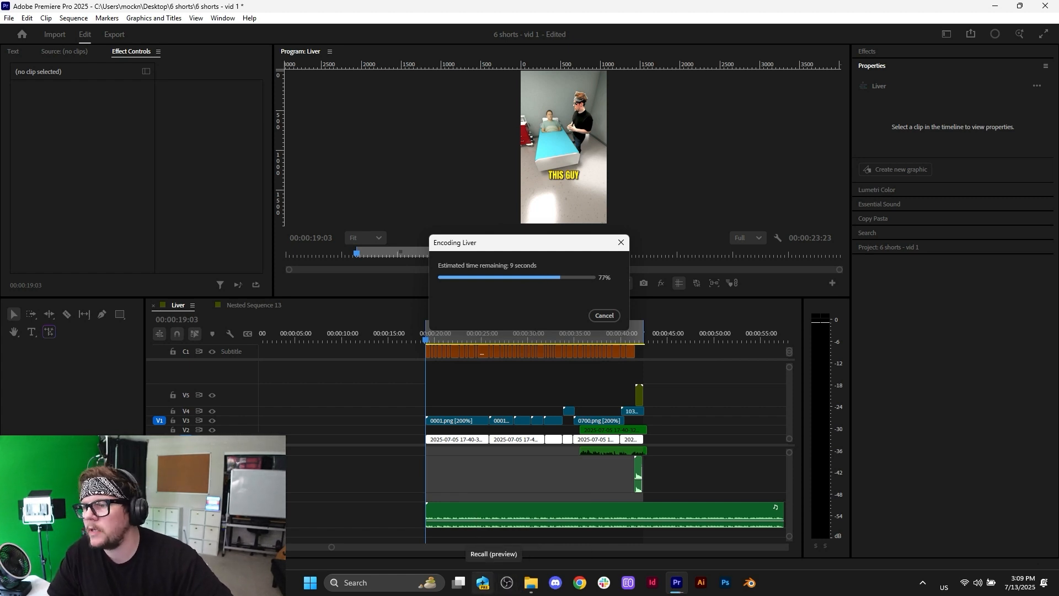
pyautogui.moveTo(459, 583)
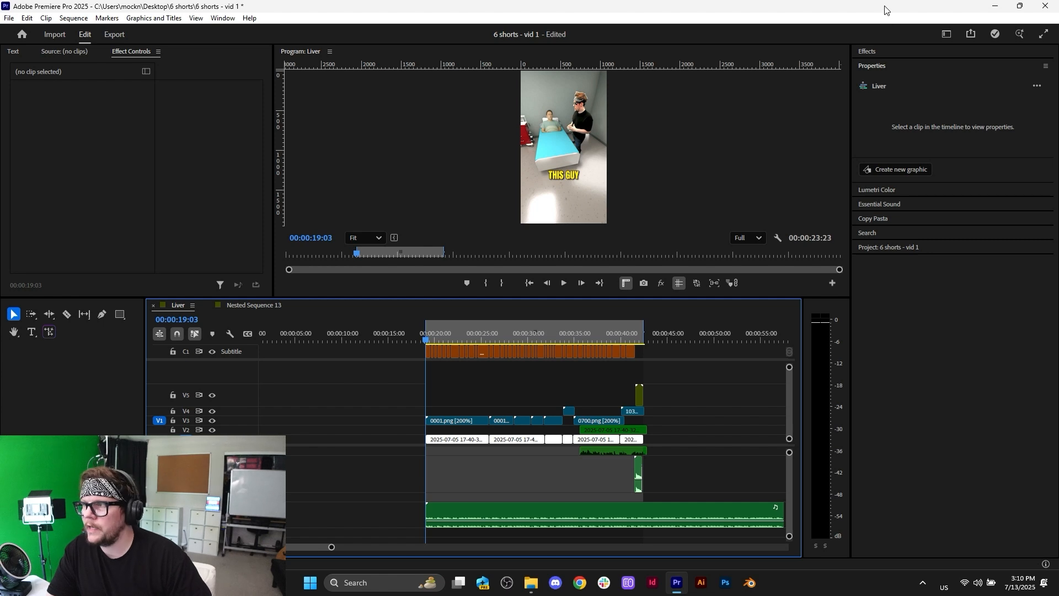
pyautogui.hotkey('ctrl', 's')
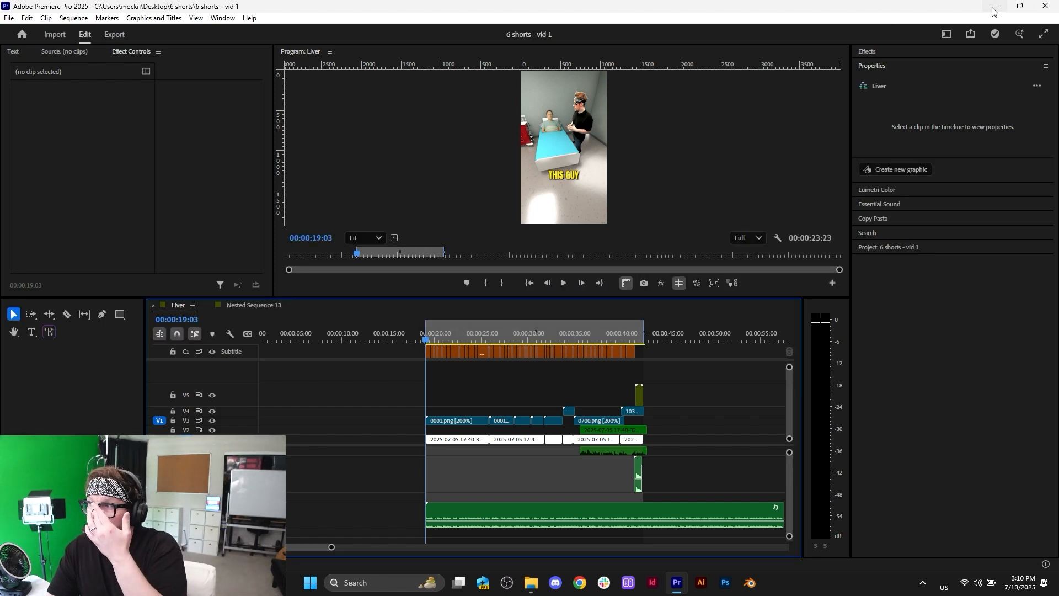
# - Minimize the editor, switch to Google Chrome with the second profile listed, and open Google Drive
pyautogui.click(994, 11)
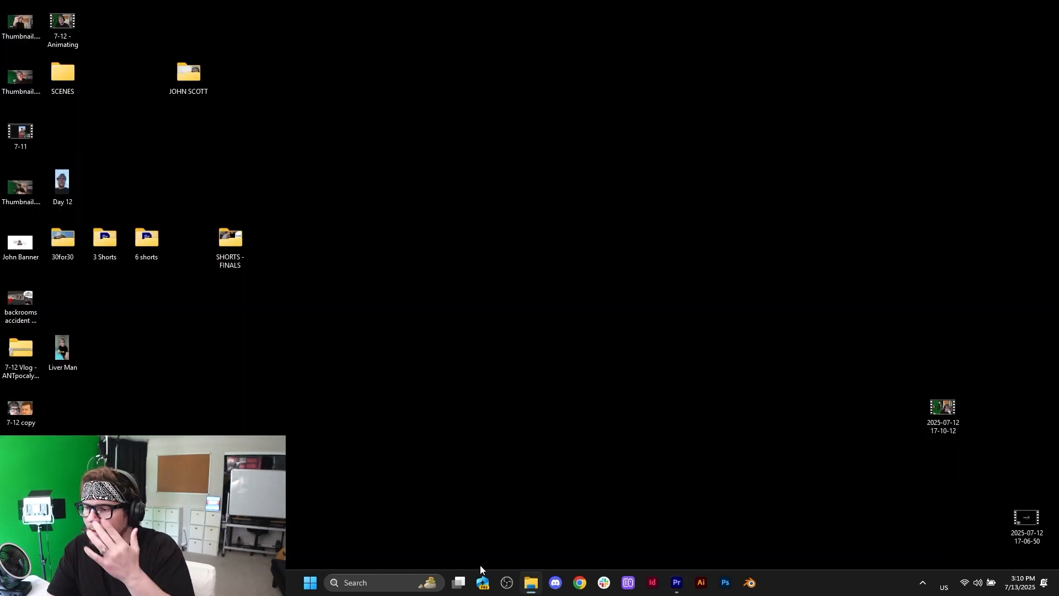
pyautogui.click(587, 588)
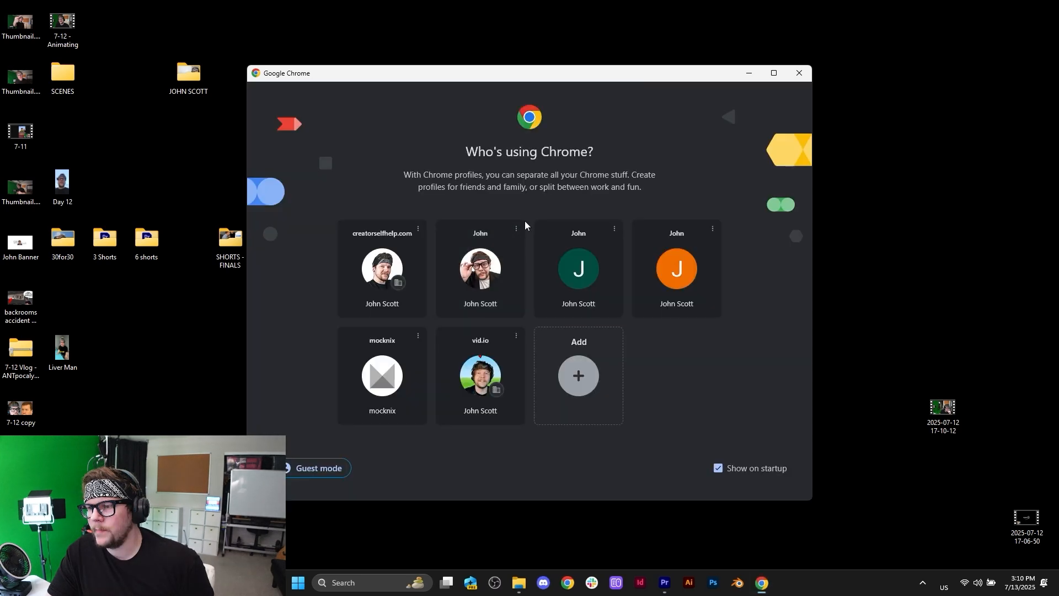
pyautogui.click(486, 259)
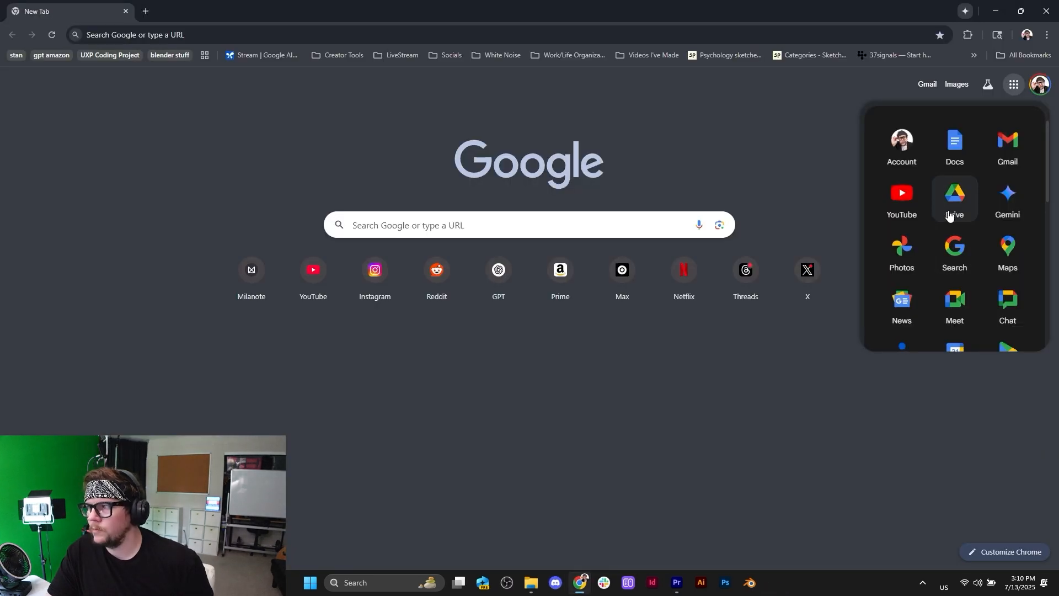
pyautogui.click(949, 215)
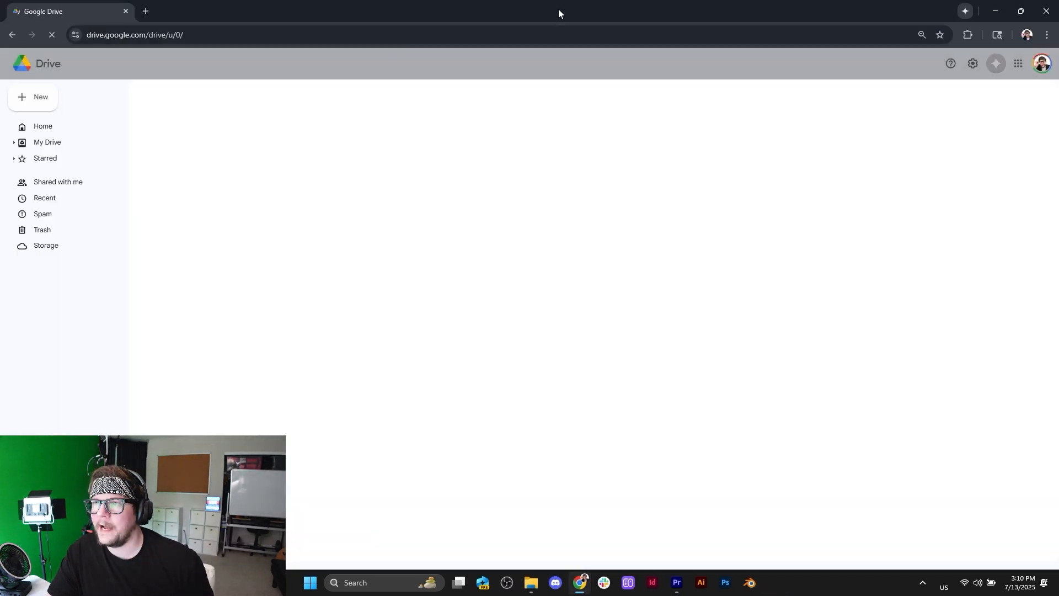